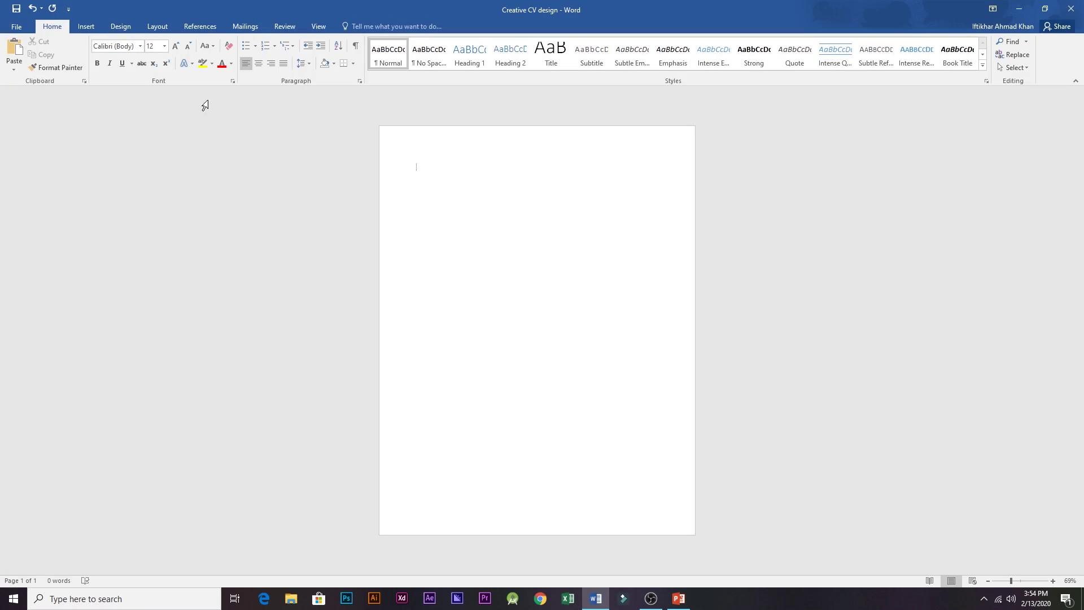
Step: Set the page size to A4 (8.27" x 11.69")
{"action": "left_click", "coordinate": [157, 26]}
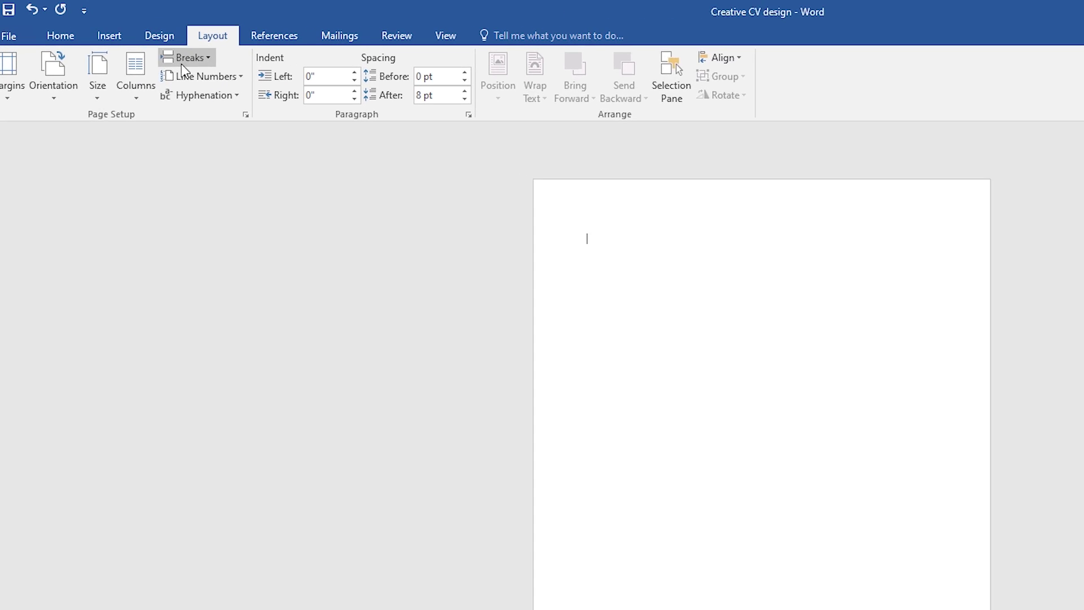
{"action": "left_click", "coordinate": [107, 107]}
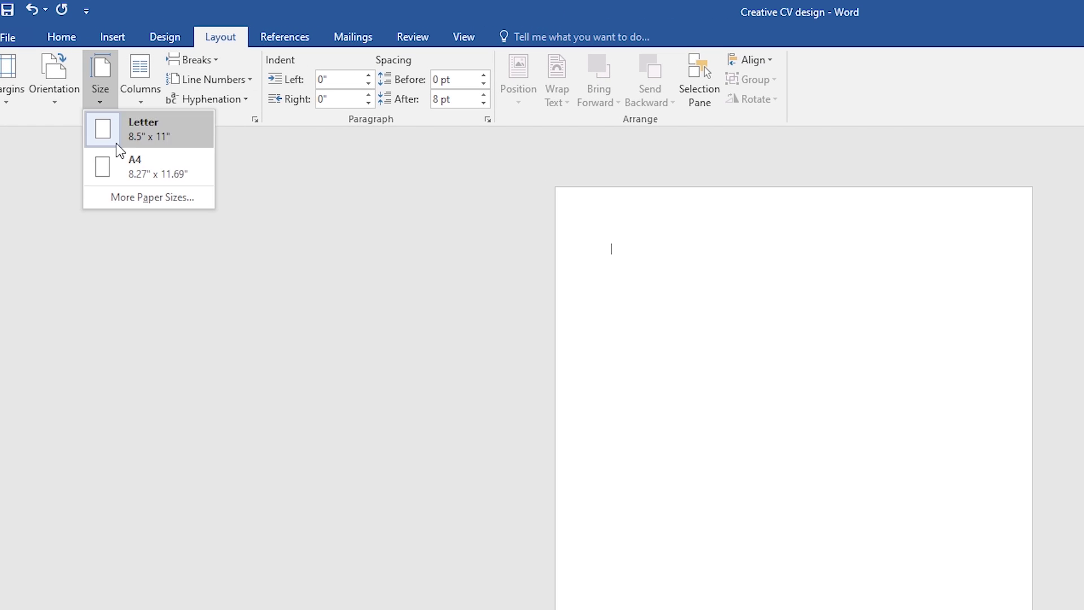
{"action": "left_click", "coordinate": [147, 170]}
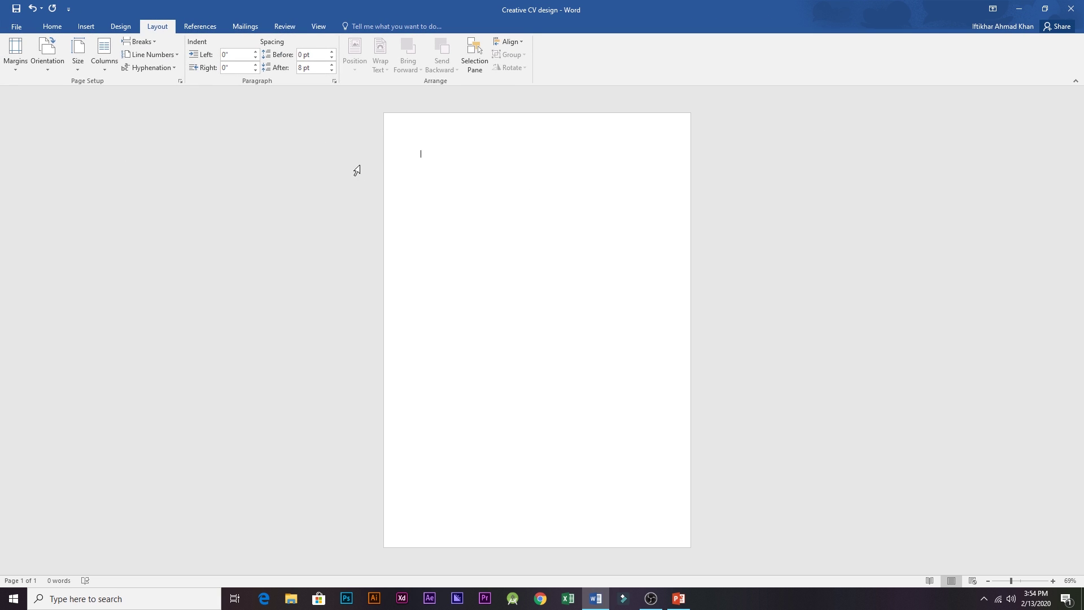
{"action": "left_click", "coordinate": [82, 27]}
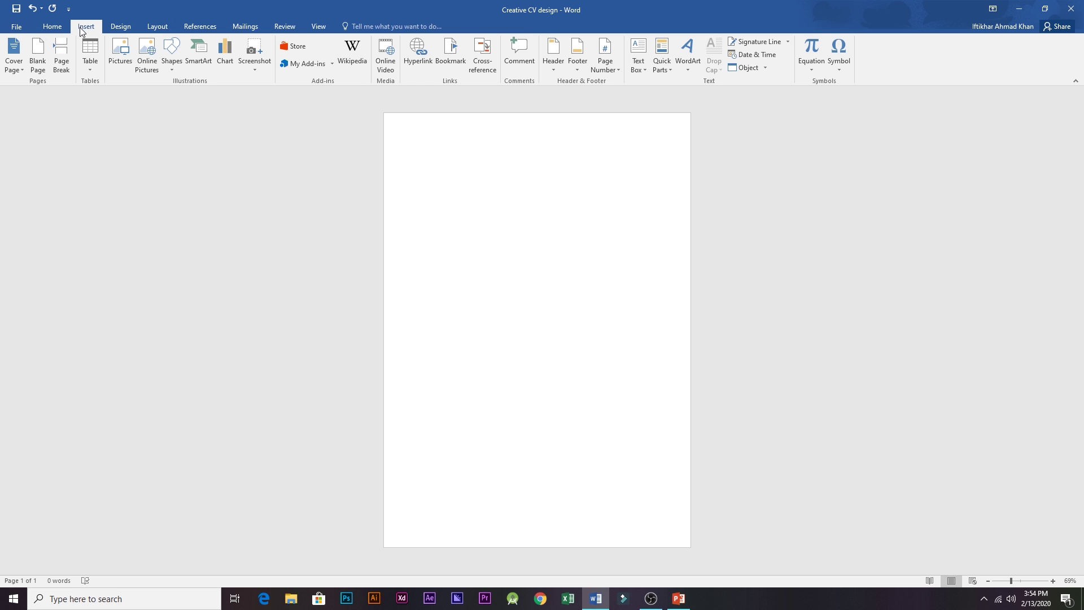
Step: Draw a rectangle covering the whole page
{"action": "left_click", "coordinate": [177, 70]}
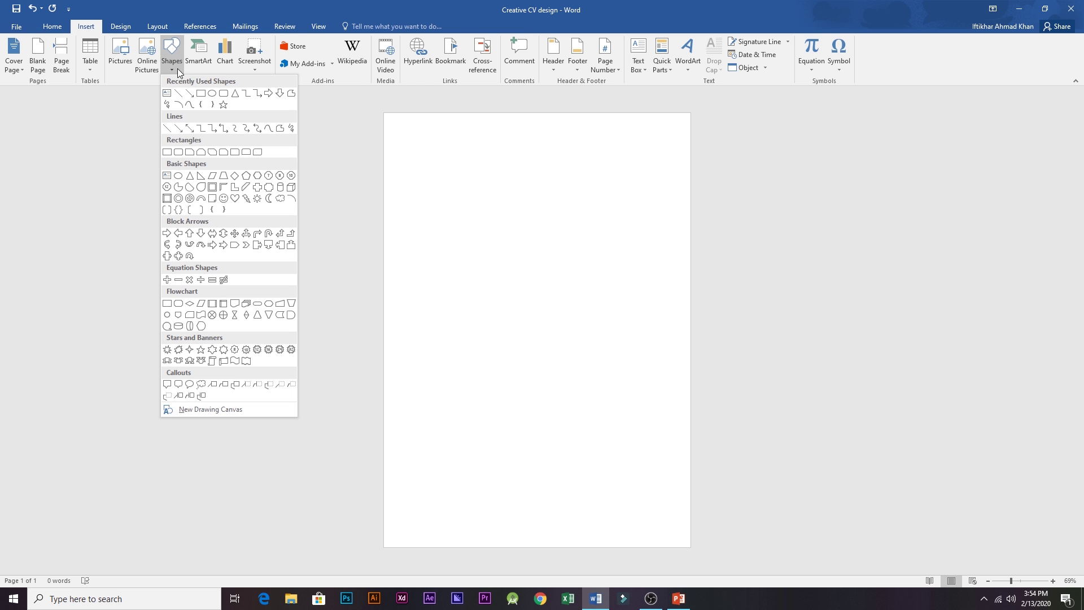
{"action": "left_click", "coordinate": [199, 94]}
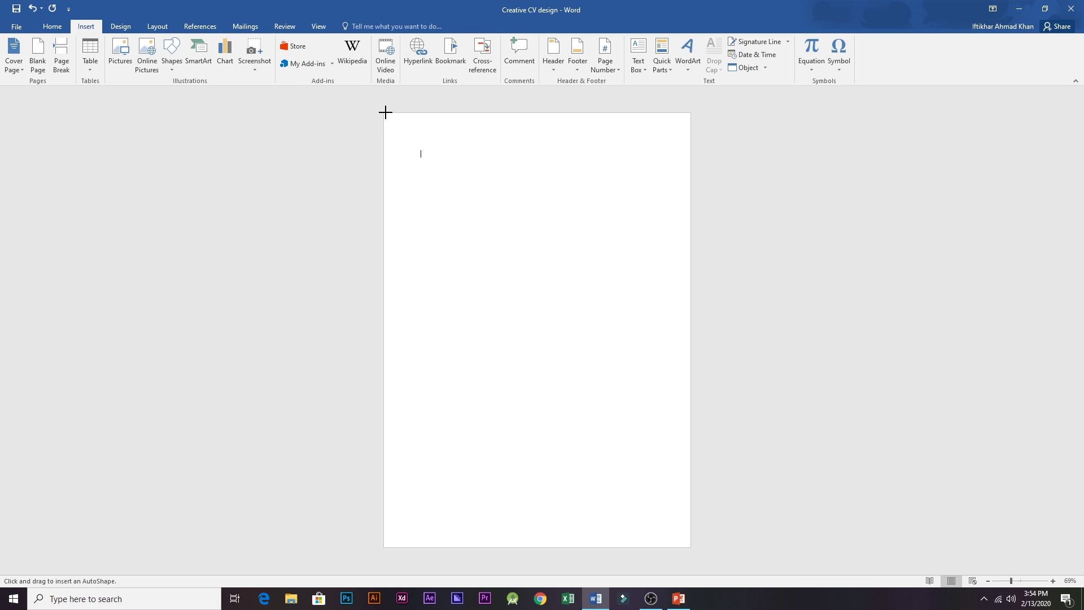
{"action": "left_click_drag", "start_coordinate": [384, 113], "coordinate": [691, 547]}
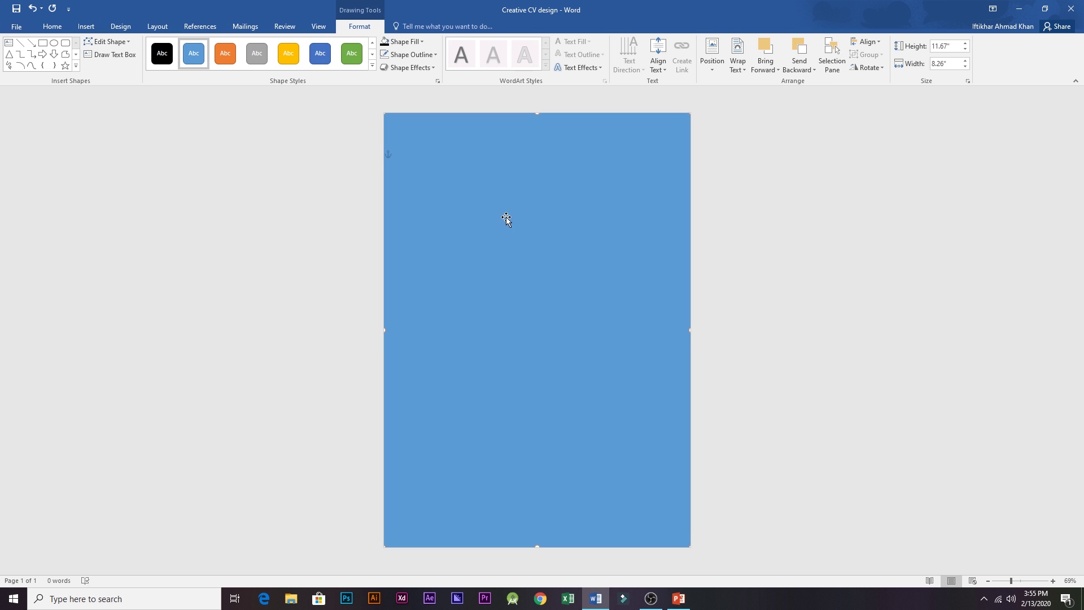
Step: Remove the rectangle's outline and fill it with a dark blue gradient
{"action": "left_click", "coordinate": [409, 54]}
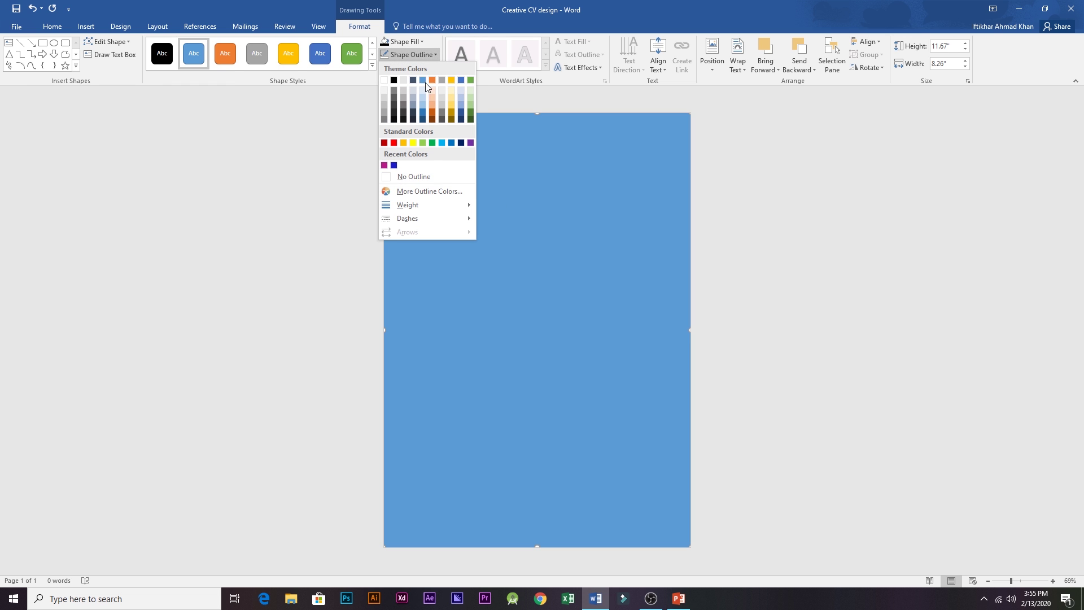
{"action": "left_click", "coordinate": [412, 178]}
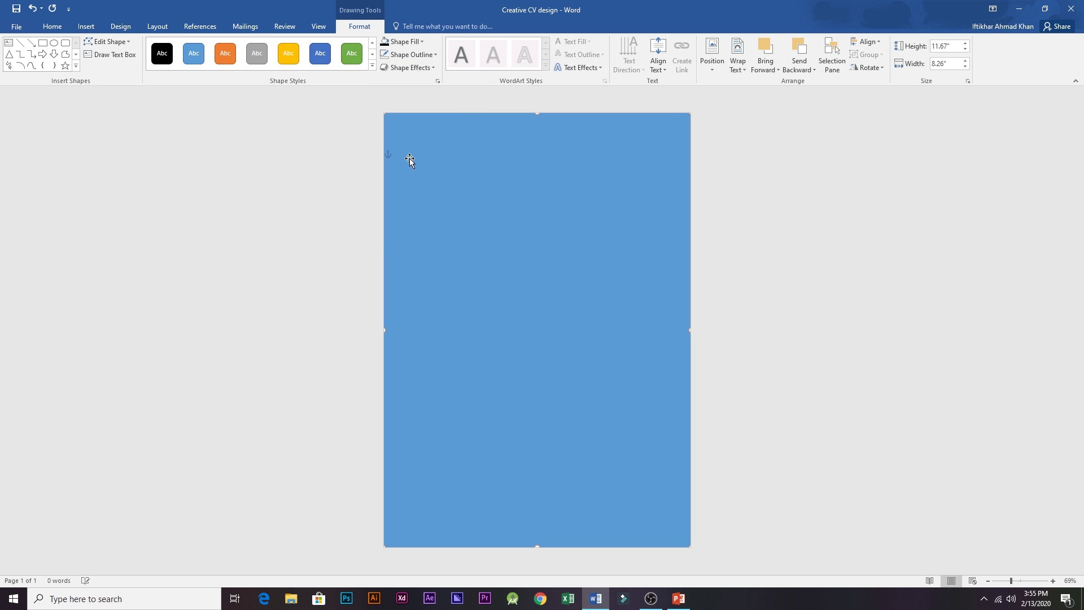
{"action": "left_click", "coordinate": [404, 42]}
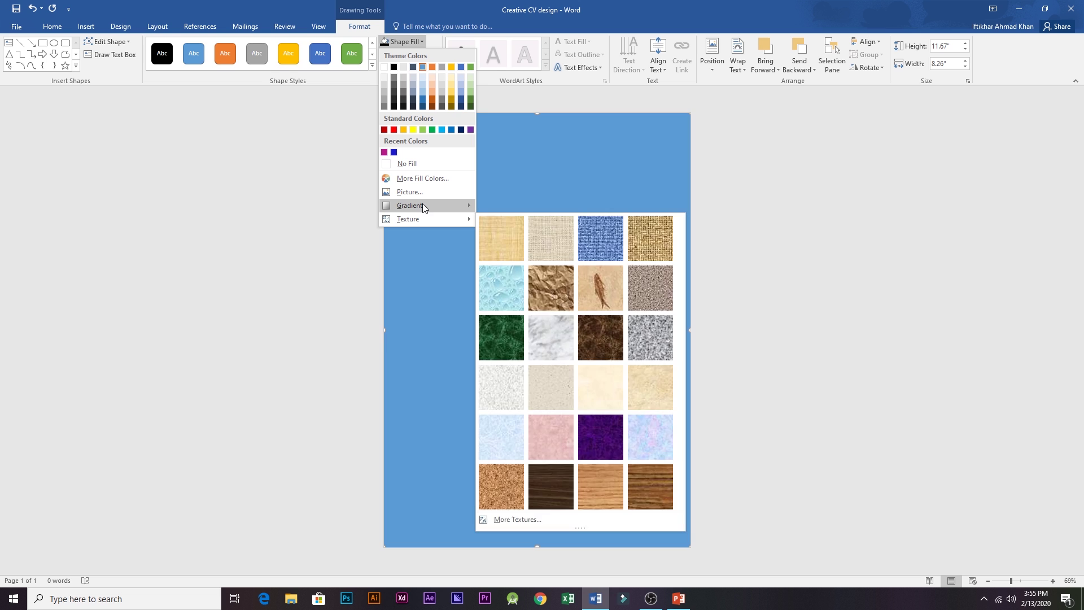
{"action": "mouse_move", "coordinate": [426, 204]}
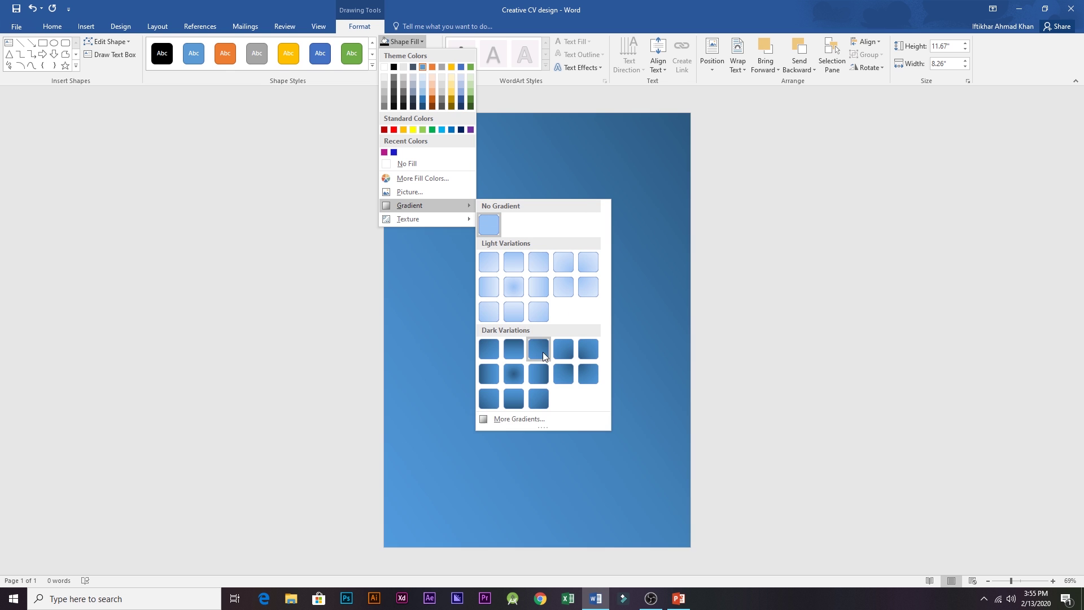
{"action": "left_click", "coordinate": [537, 375]}
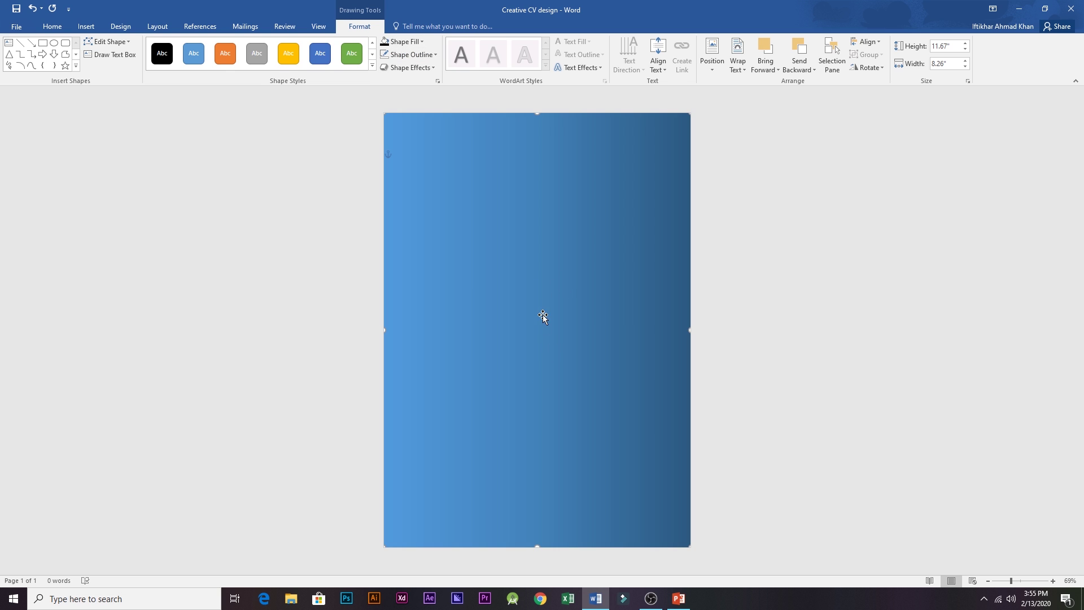
{"action": "right_click", "coordinate": [518, 249]}
Step: Delete the middle gradient stop and make the right stop magenta
{"action": "left_click", "coordinate": [572, 453]}
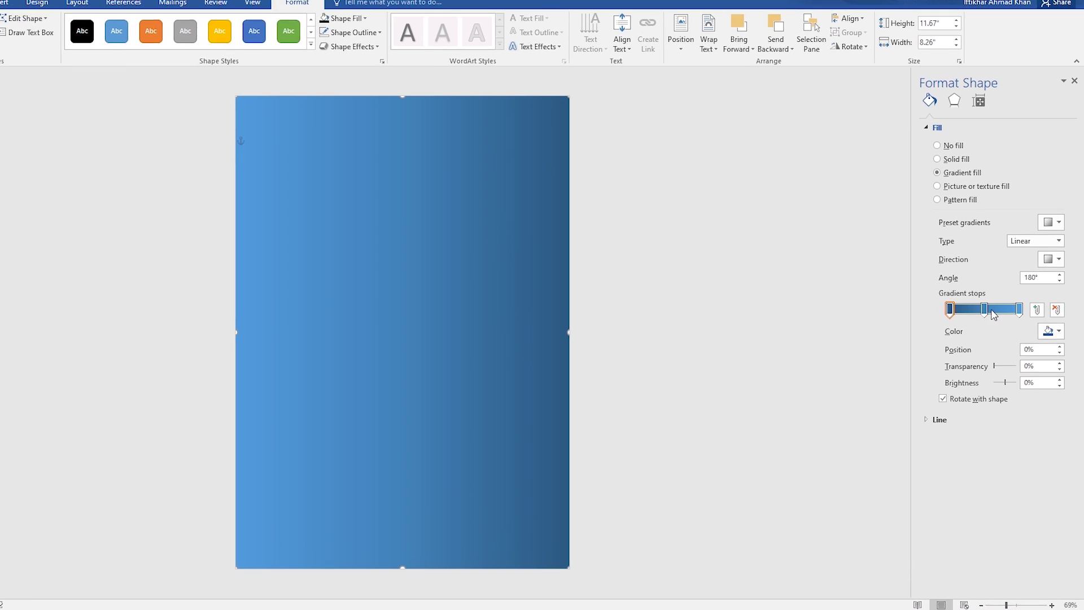
{"action": "left_click", "coordinate": [988, 310]}
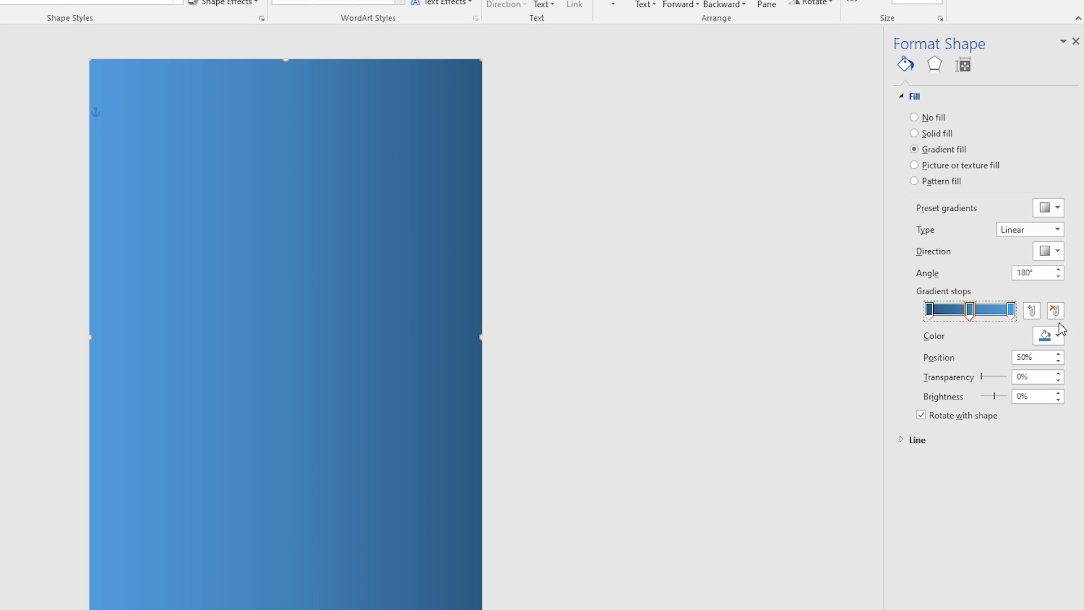
{"action": "left_click", "coordinate": [1055, 310]}
{"action": "left_click", "coordinate": [1010, 311]}
{"action": "left_click", "coordinate": [1057, 337]}
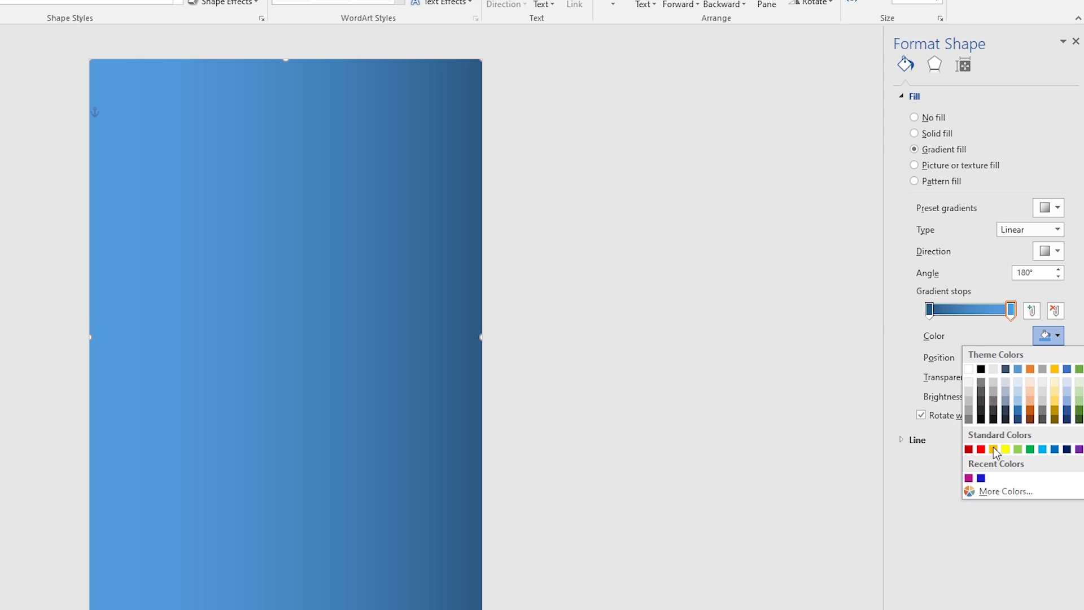
{"action": "left_click", "coordinate": [968, 479]}
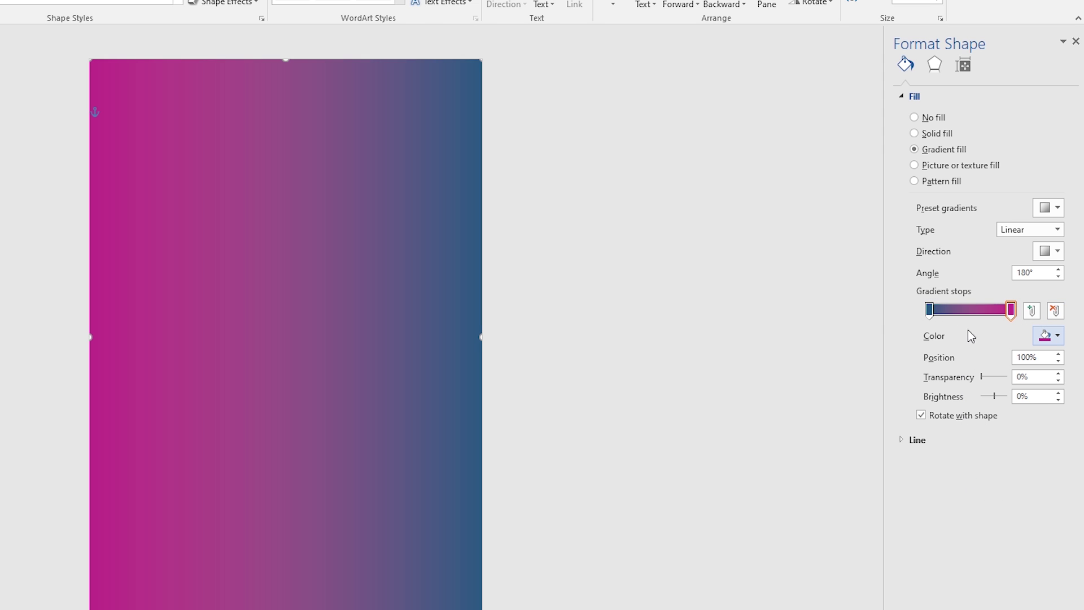
Step: Make the left gradient stop blue and set a vertical 90° direction
{"action": "left_click", "coordinate": [929, 311]}
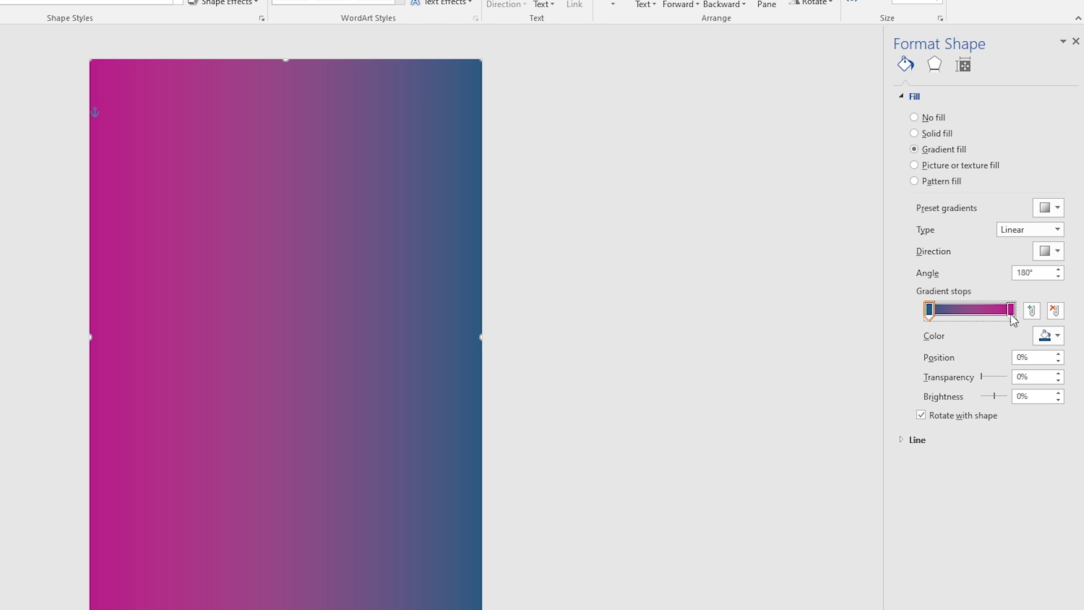
{"action": "left_click", "coordinate": [1058, 338]}
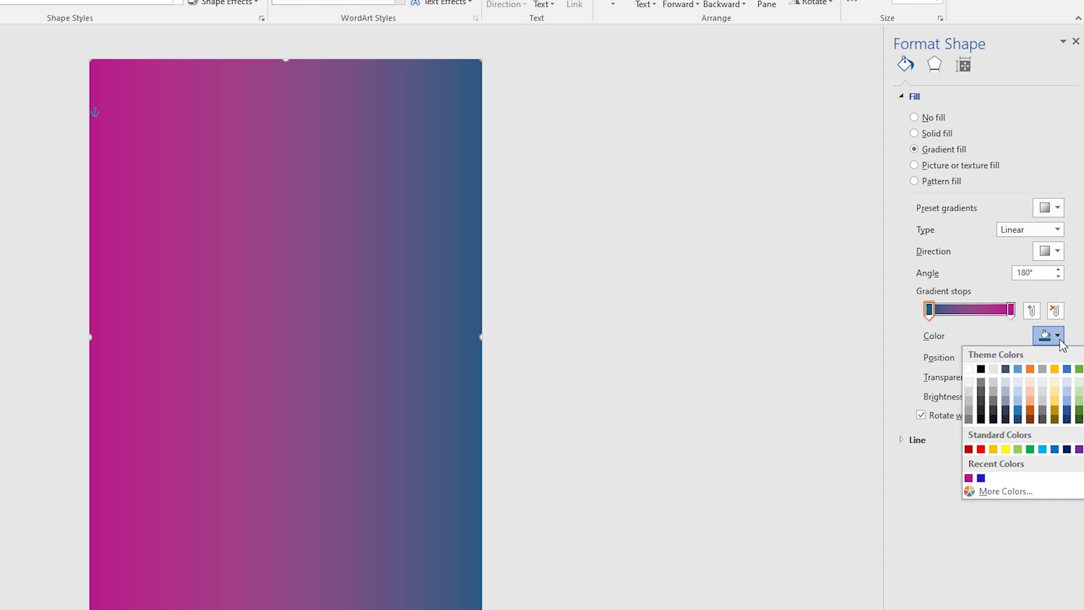
{"action": "left_click", "coordinate": [986, 488]}
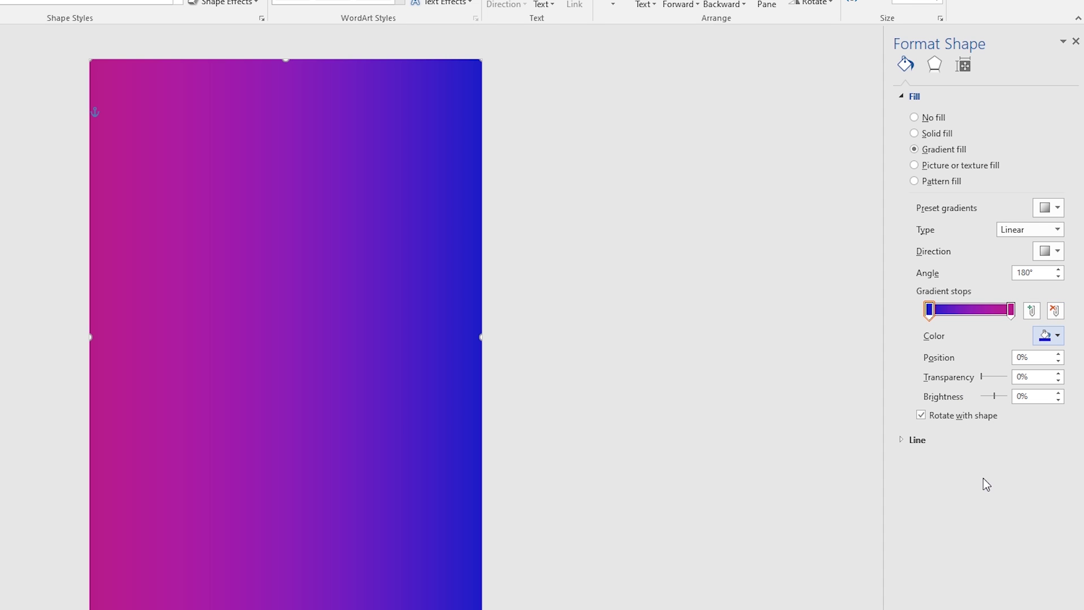
{"action": "left_click", "coordinate": [1051, 250]}
{"action": "left_click", "coordinate": [974, 281]}
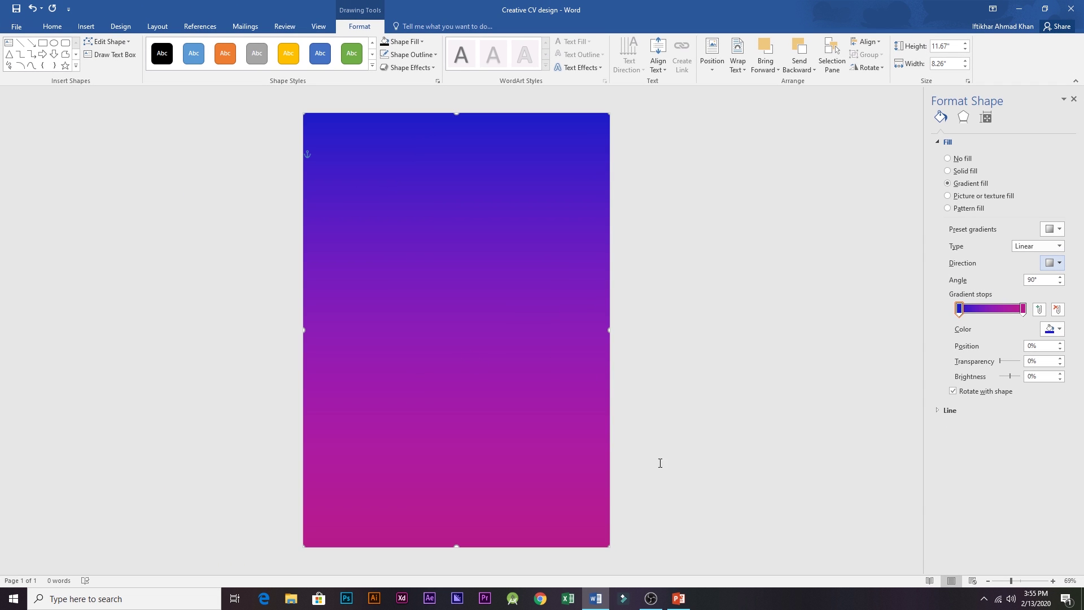
Step: Draw a full-height panel down the left side, 3.14" wide
{"action": "left_click", "coordinate": [63, 44]}
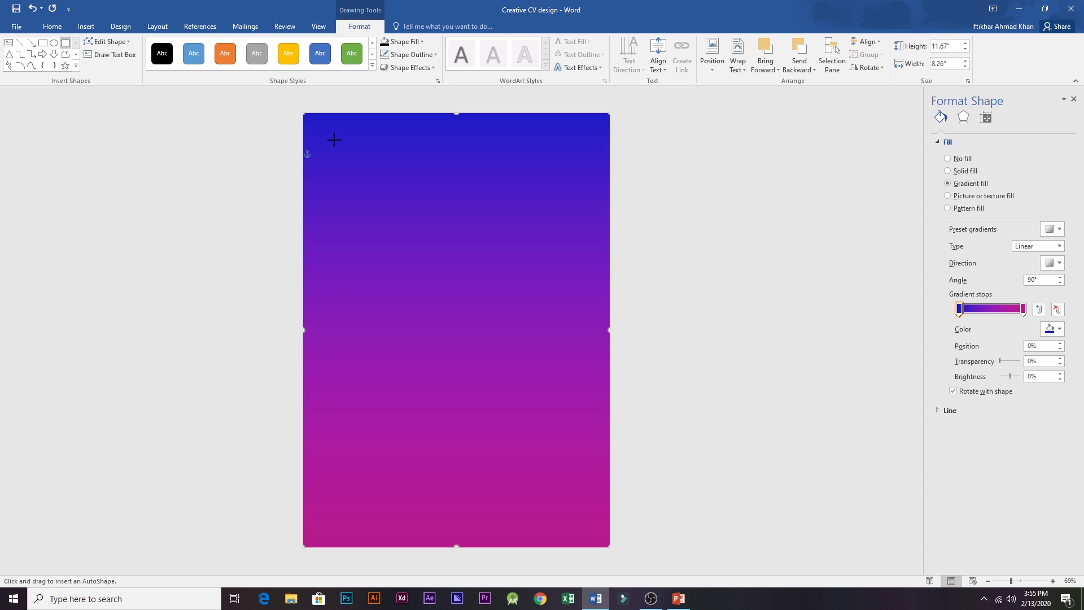
{"action": "left_click_drag", "start_coordinate": [306, 116], "coordinate": [422, 536]}
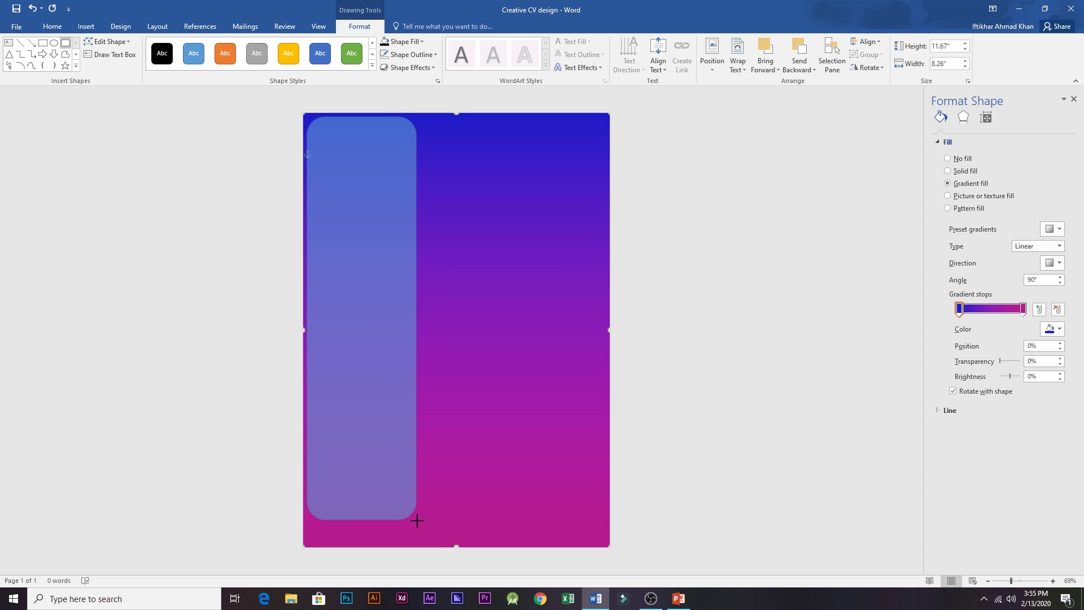
{"action": "left_click_drag", "start_coordinate": [421, 535], "coordinate": [426, 542]}
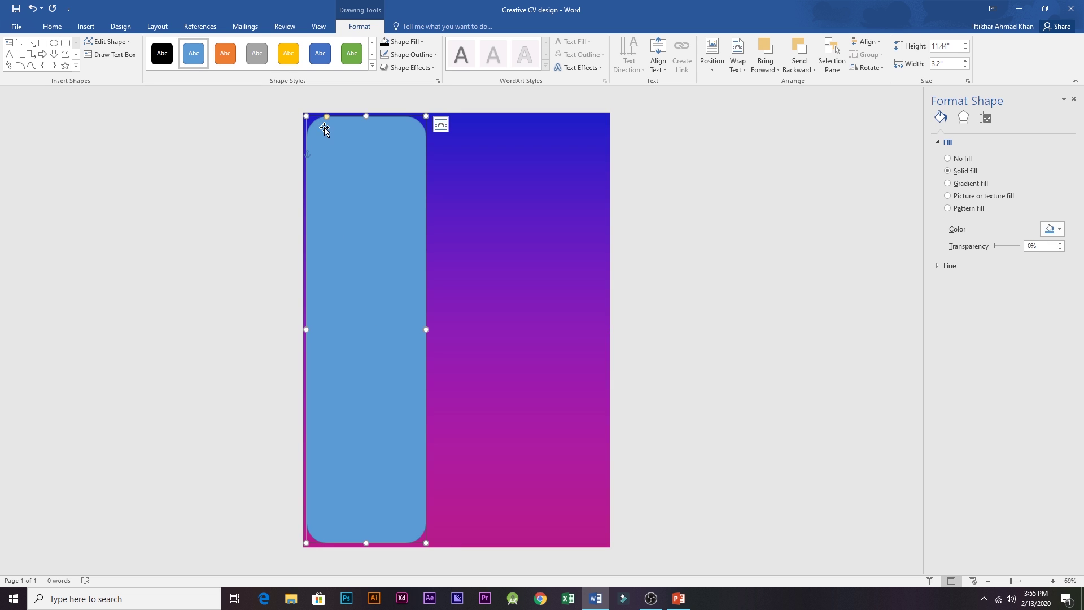
{"action": "left_click_drag", "start_coordinate": [326, 117], "coordinate": [317, 115]}
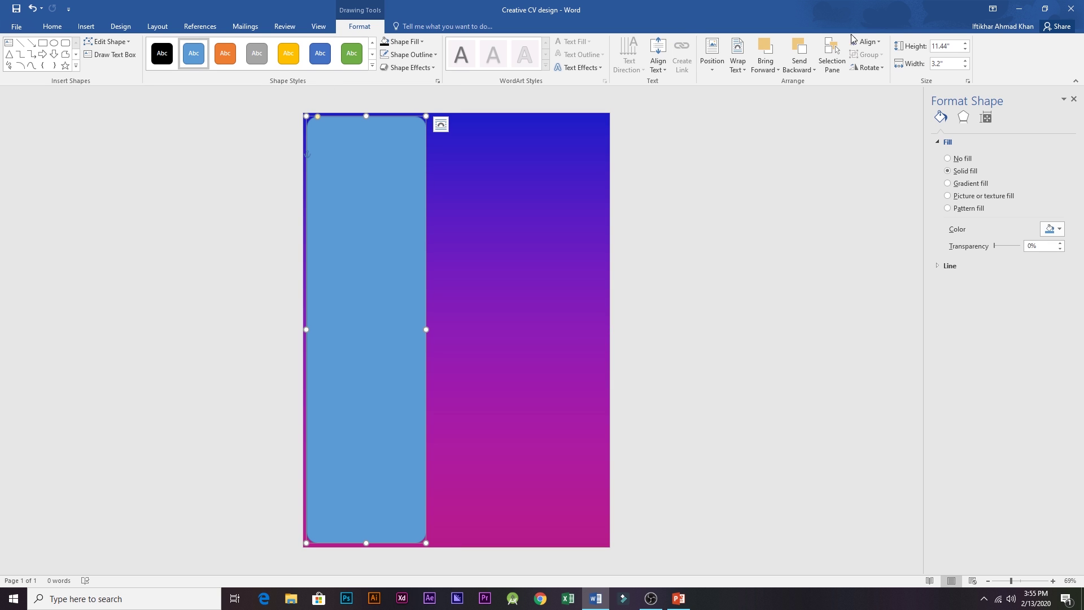
{"action": "left_click", "coordinate": [945, 64]}
{"action": "type", "text": "14"}
{"action": "key", "text": "Return"}
Step: Fill the left panel white and remove its outline
{"action": "left_click", "coordinate": [408, 43]}
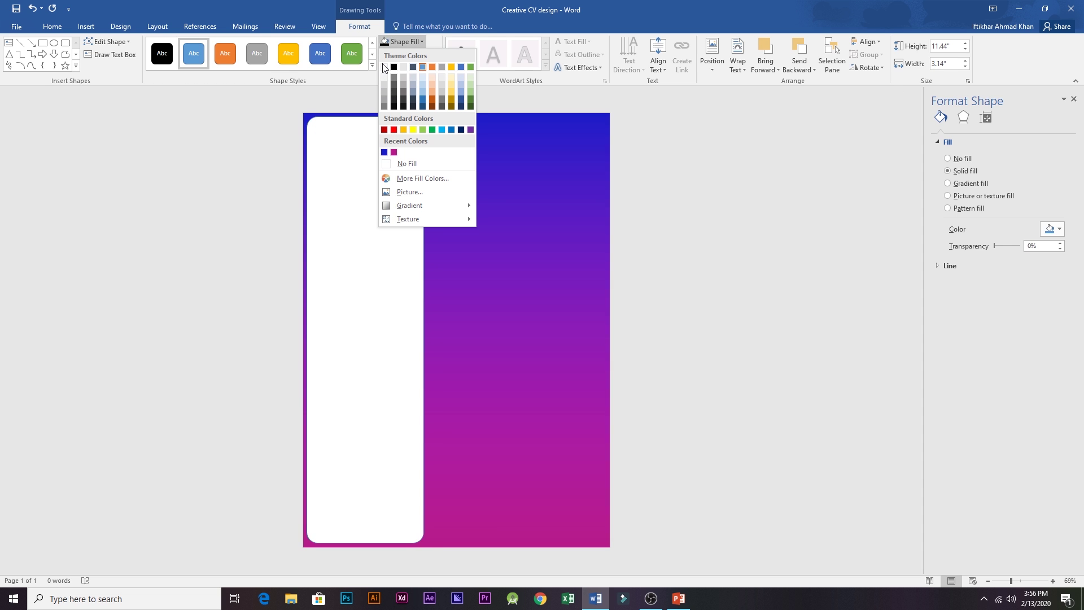
{"action": "left_click", "coordinate": [384, 66]}
{"action": "left_click", "coordinate": [404, 54]}
{"action": "left_click", "coordinate": [414, 177]}
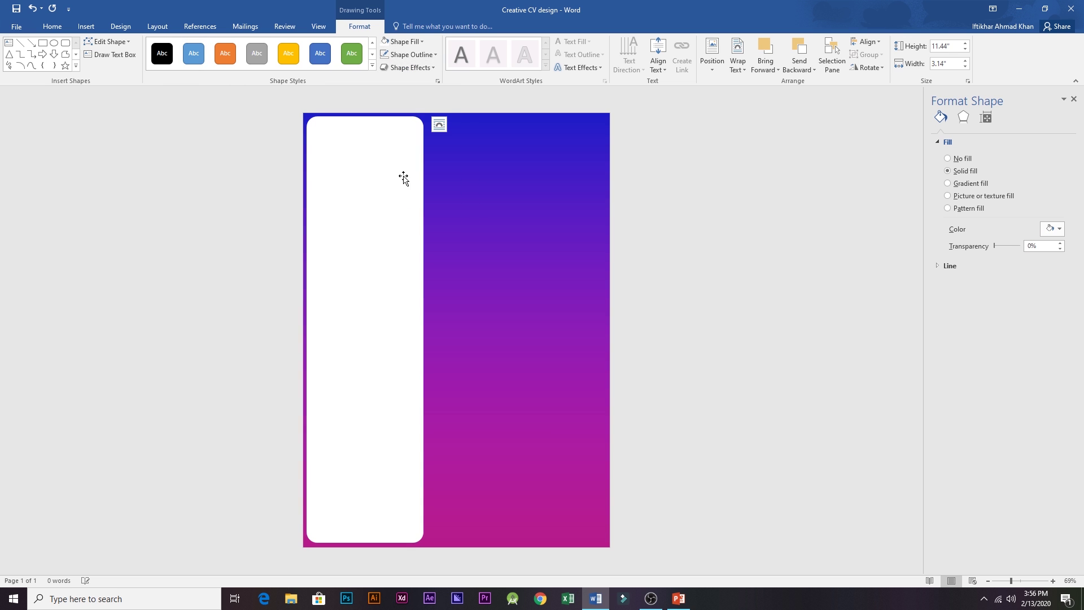
Step: Make the left panel 80% transparent
{"action": "left_click", "coordinate": [1027, 581]}
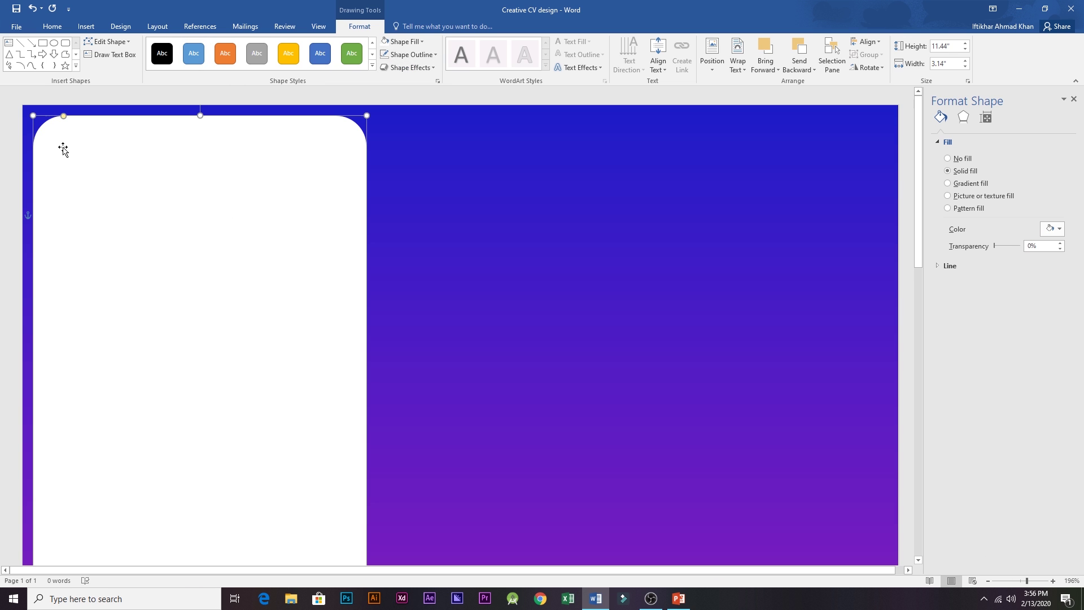
{"action": "left_click", "coordinate": [41, 115]}
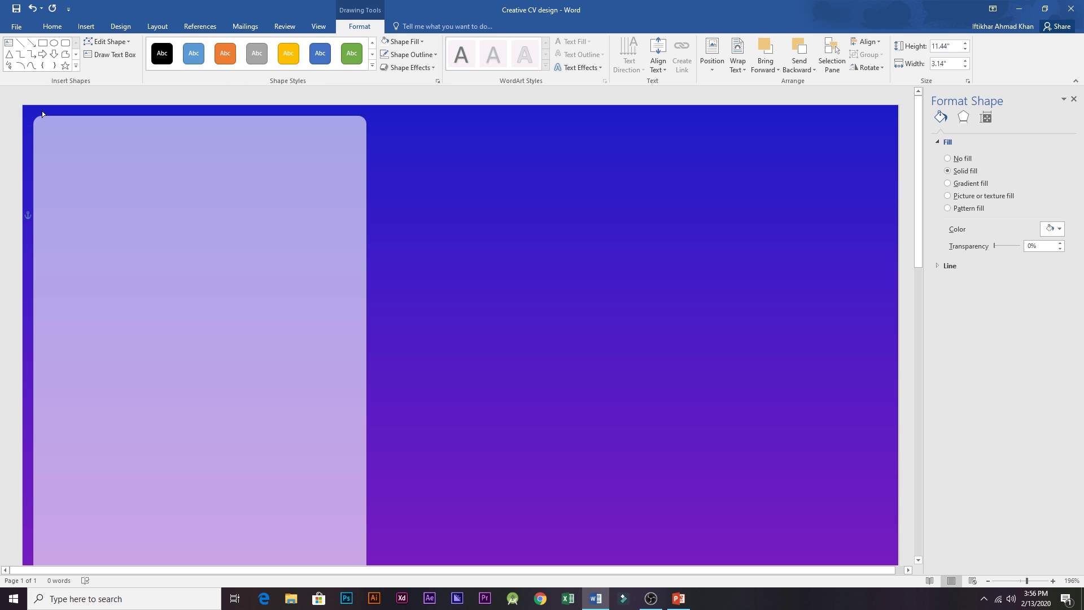
{"action": "left_click", "coordinate": [1010, 581]}
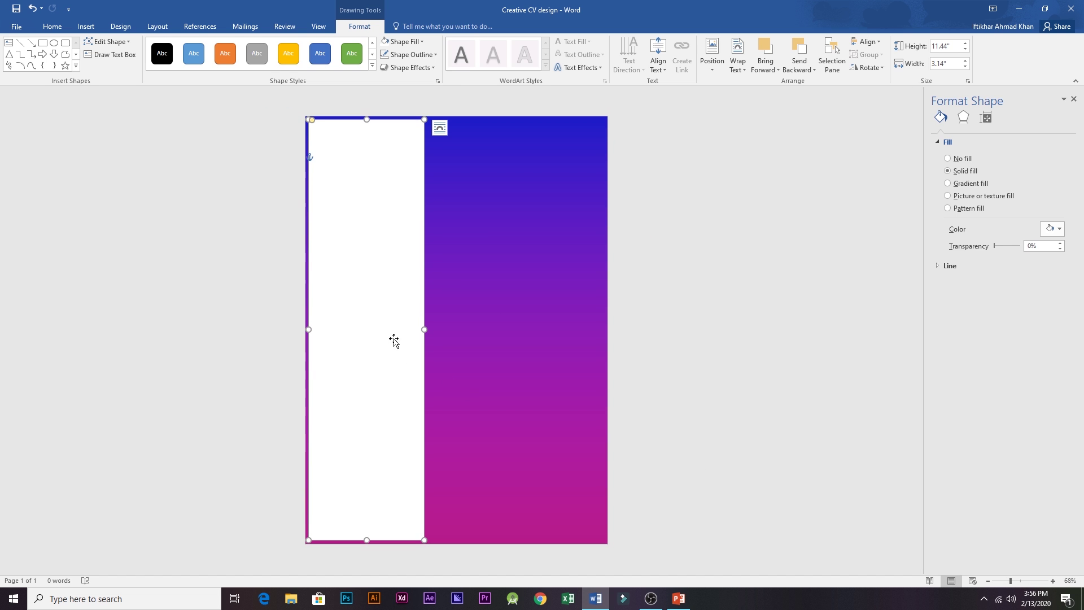
{"action": "type", "text": "80"}
{"action": "key", "text": "Return"}
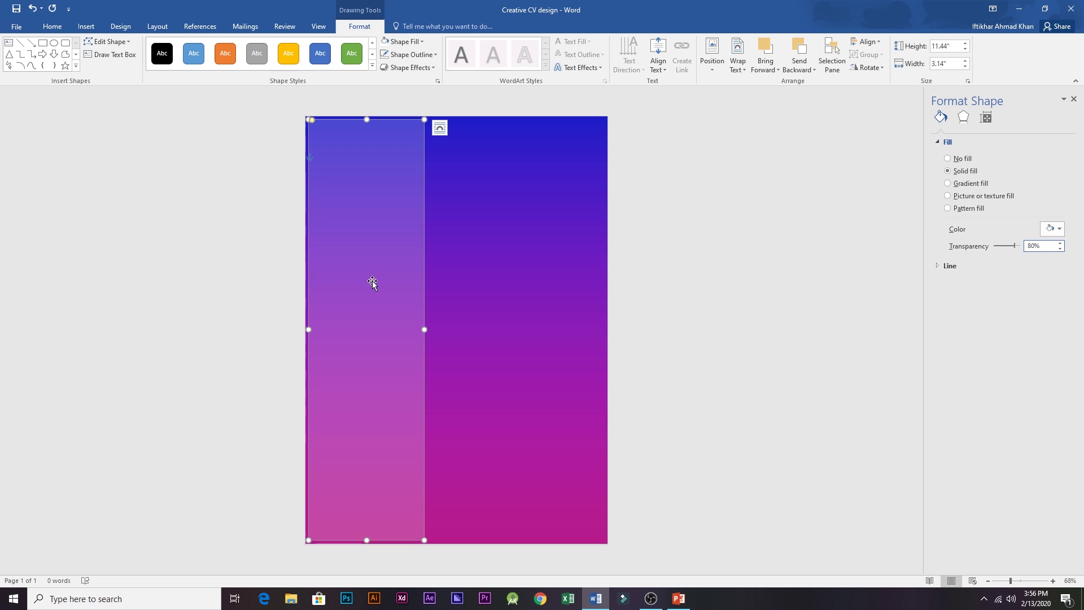
{"action": "left_click", "coordinate": [66, 42]}
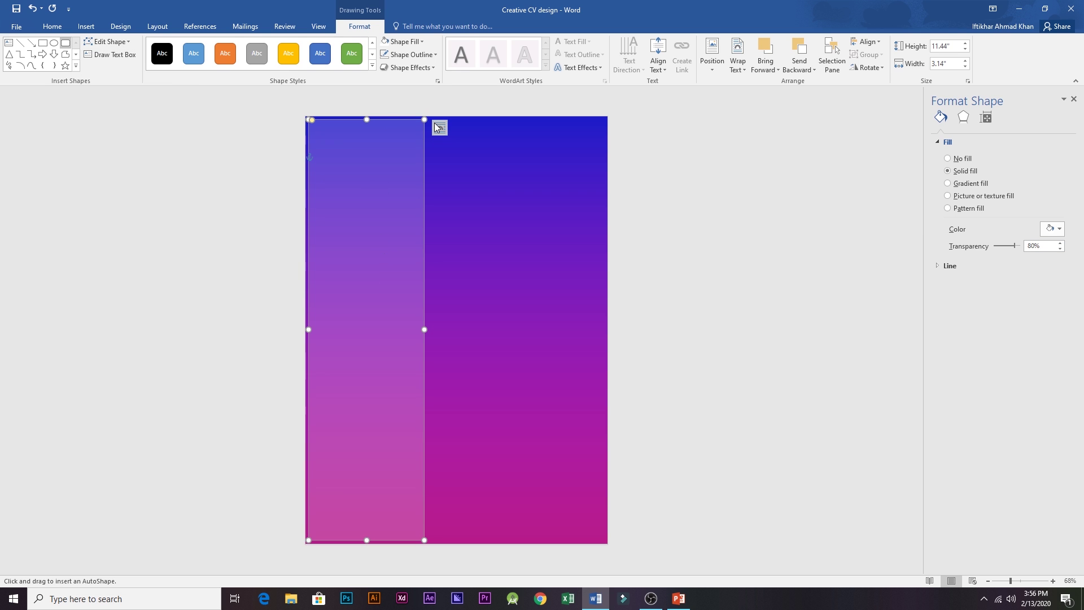
Step: Draw an outline-free white rounded panel, 11.31" by 4.74", beside the sidebar
{"action": "left_click_drag", "start_coordinate": [601, 121], "coordinate": [428, 541]}
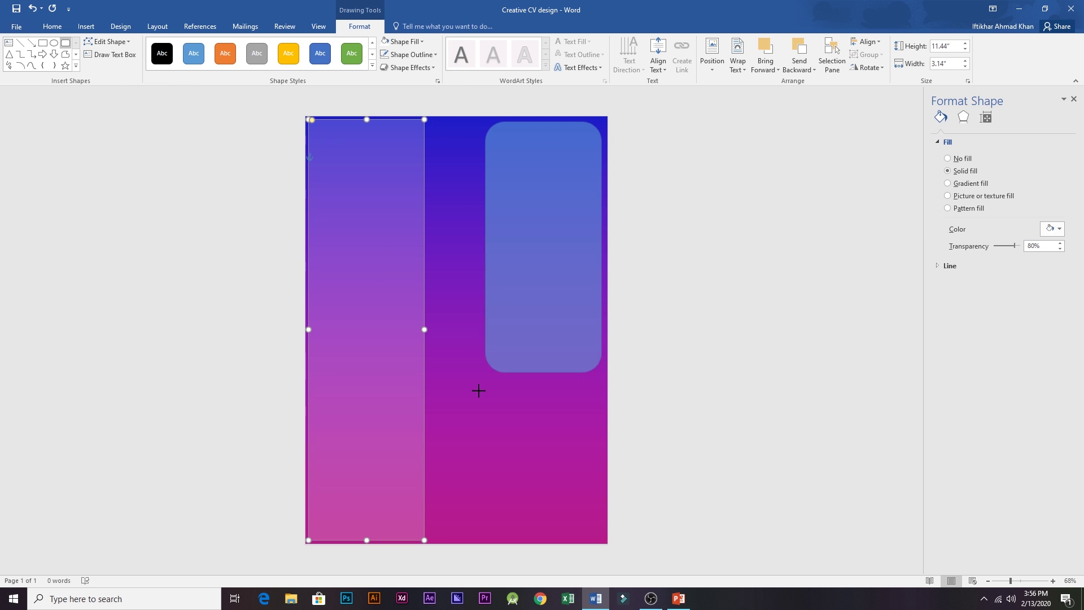
{"action": "left_click_drag", "start_coordinate": [428, 542], "coordinate": [433, 536]}
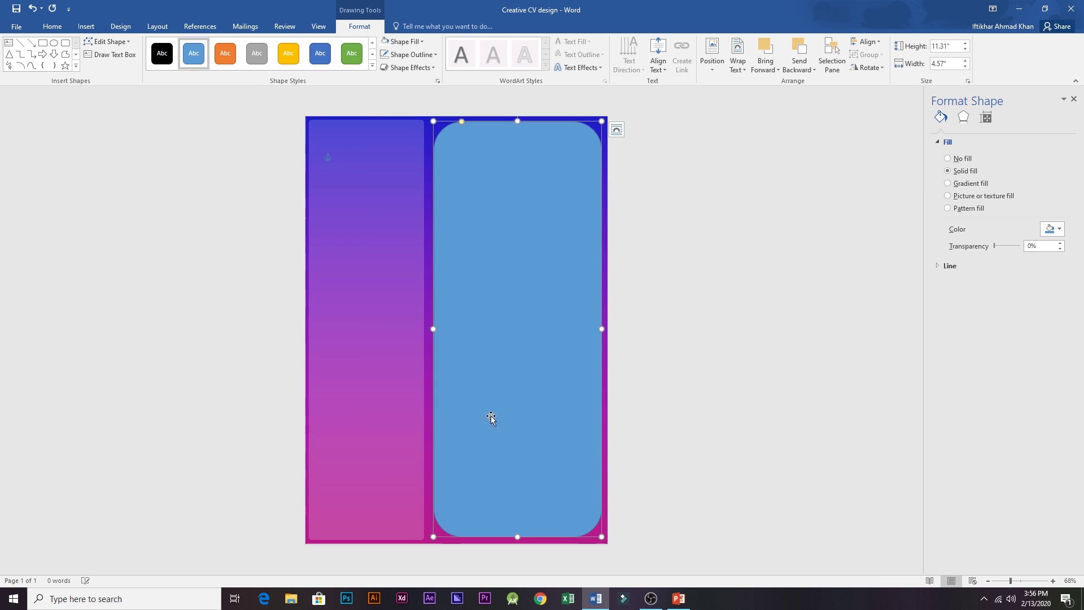
{"action": "left_click", "coordinate": [417, 54]}
{"action": "left_click", "coordinate": [408, 180]}
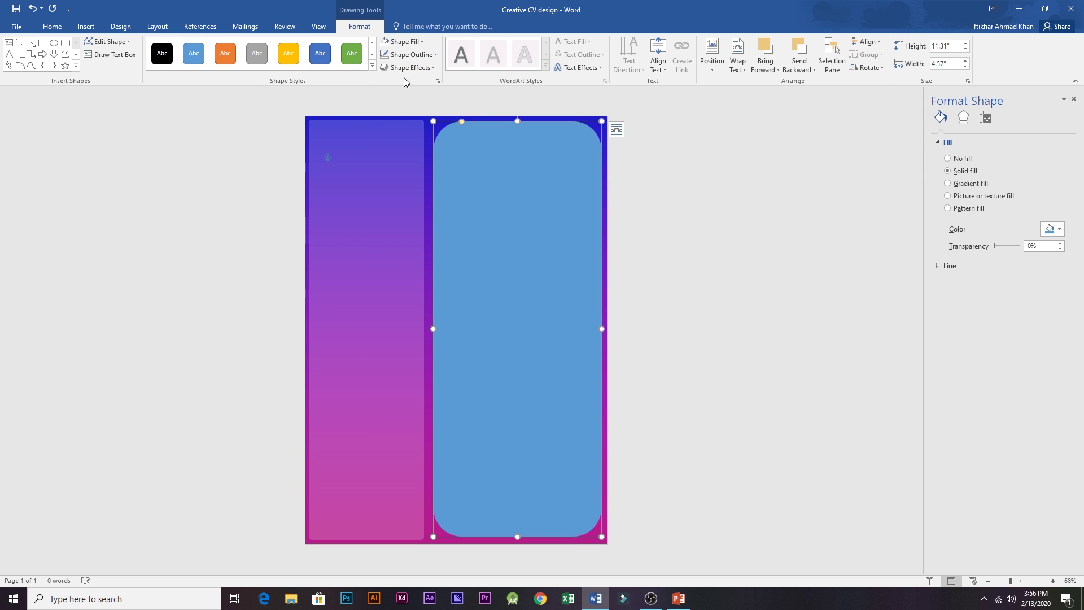
{"action": "left_click", "coordinate": [402, 41]}
{"action": "left_click", "coordinate": [384, 67]}
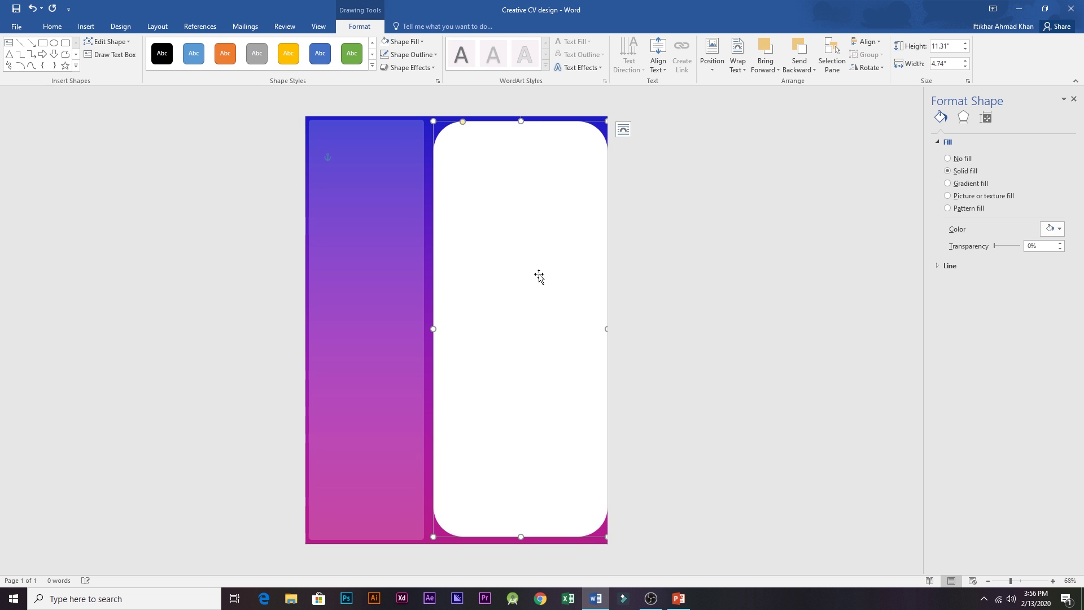
{"action": "left_click_drag", "start_coordinate": [518, 346], "coordinate": [518, 349]}
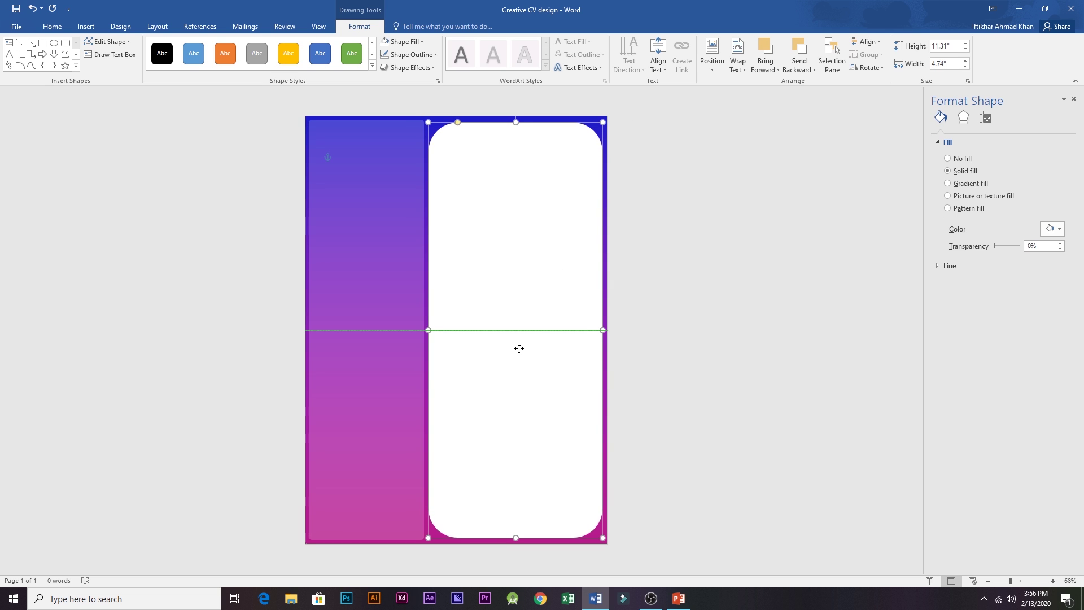
Step: Align the sidebar panel and the white card with each other
{"action": "left_click", "coordinate": [365, 287], "text": "shift"}
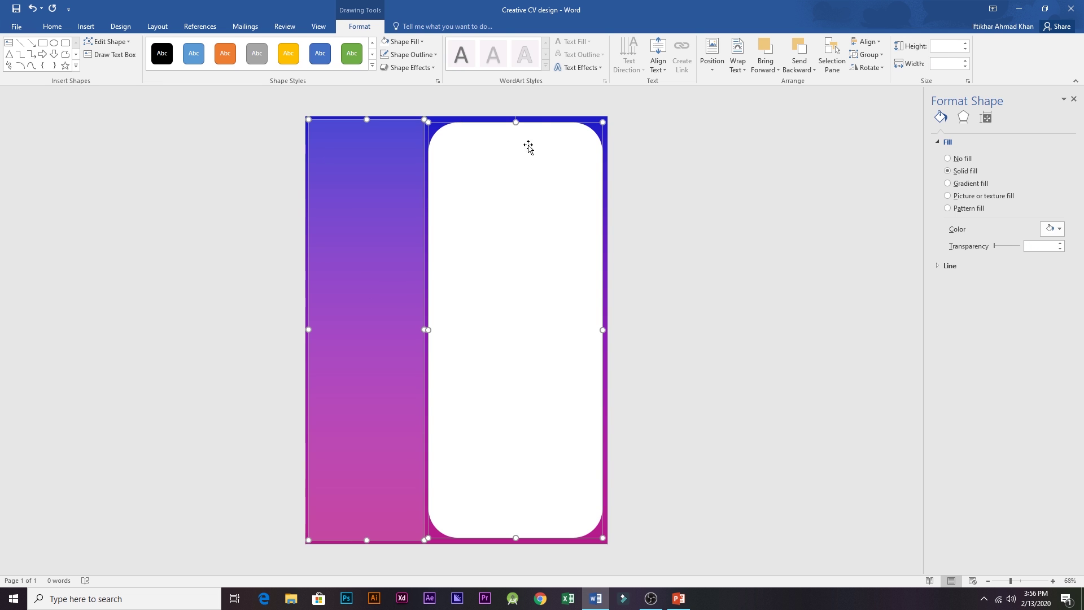
{"action": "left_click", "coordinate": [865, 41]}
{"action": "left_click", "coordinate": [881, 111]}
{"action": "left_click", "coordinate": [563, 273]}
{"action": "key", "text": "Escape"}
Step: Lower the sidebar's top edge and align it to the vertical middle
{"action": "left_click", "coordinate": [1025, 582]}
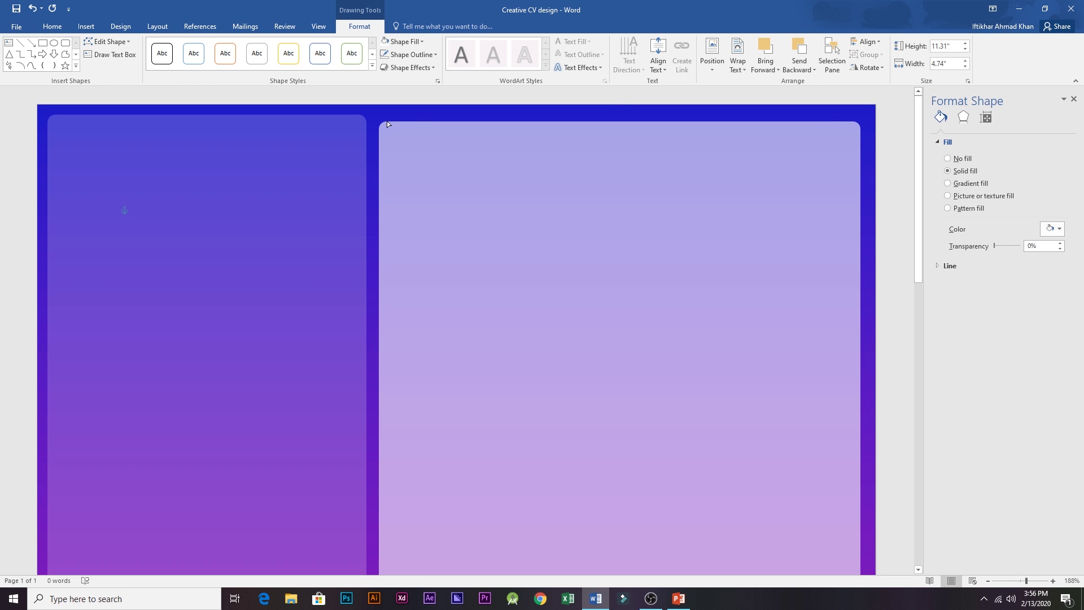
{"action": "left_click", "coordinate": [387, 124]}
{"action": "left_click", "coordinate": [206, 140]}
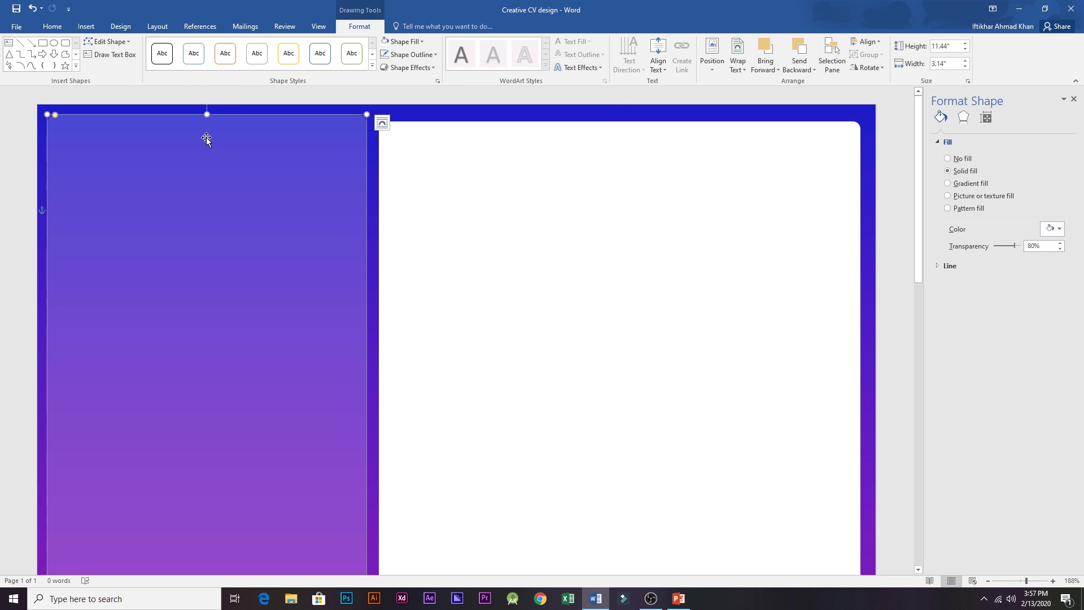
{"action": "left_click_drag", "start_coordinate": [207, 113], "coordinate": [206, 122]}
{"action": "left_click", "coordinate": [866, 42]}
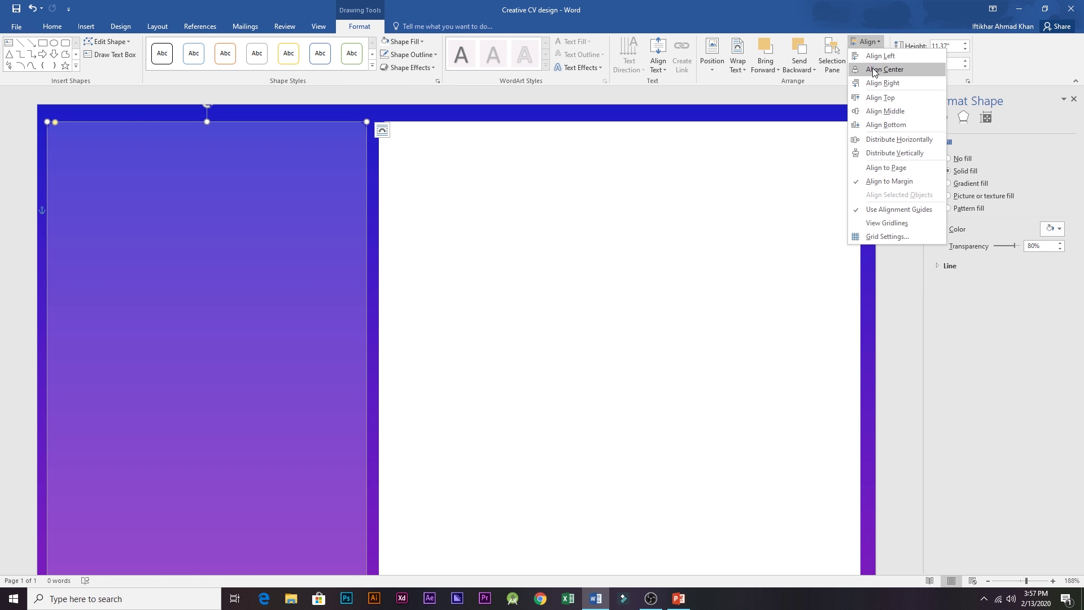
{"action": "left_click", "coordinate": [885, 112]}
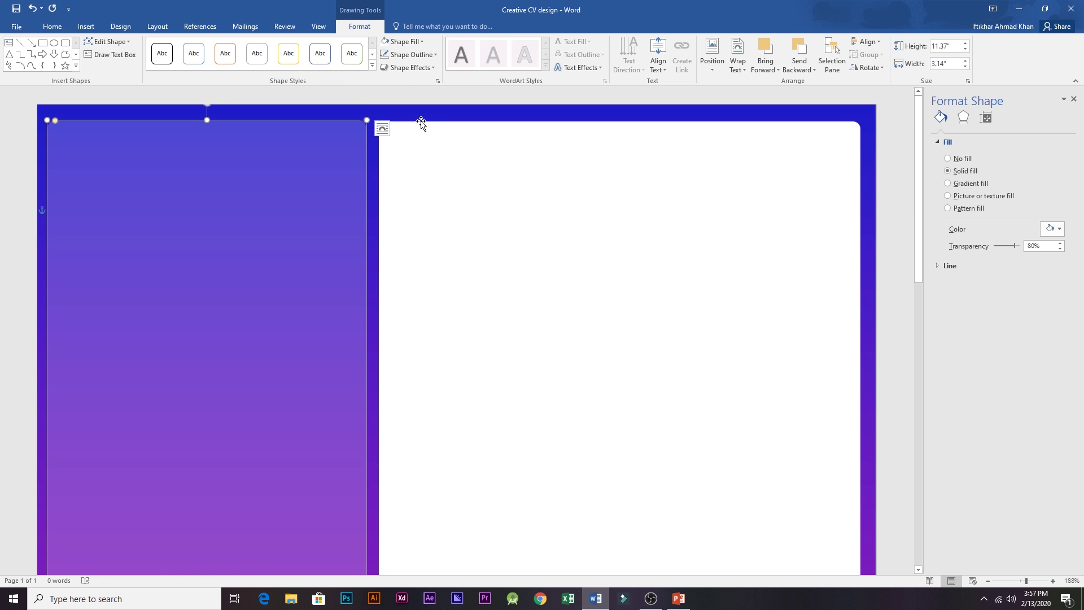
Step: Raise the sidebar panel's bottom edge slightly to match the white card
{"action": "left_click", "coordinate": [395, 144]}
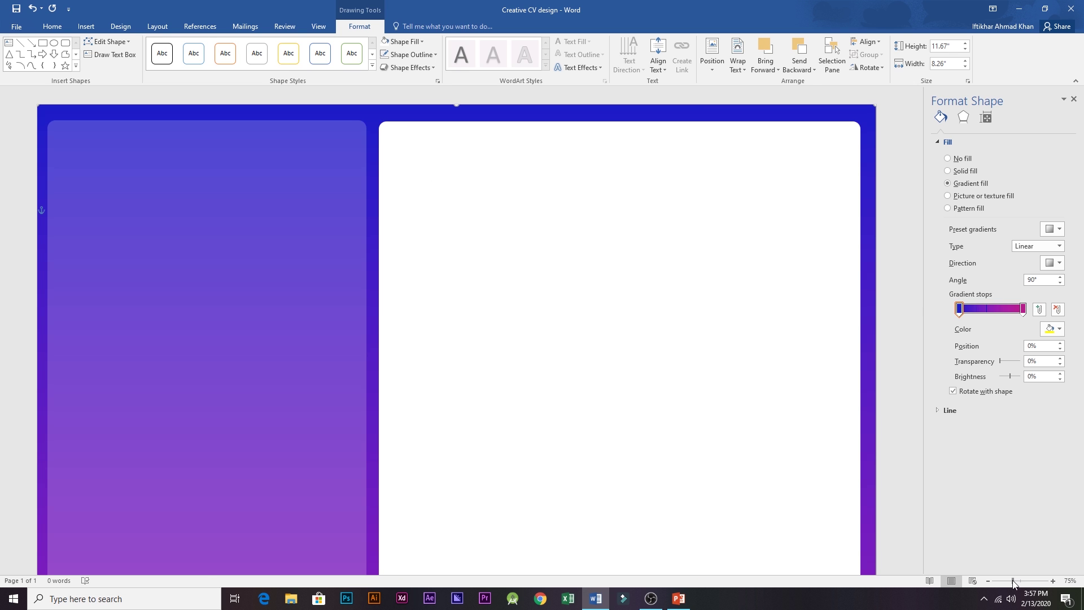
{"action": "scroll", "coordinate": [722, 397], "scroll_direction": "down", "scroll_amount": 10}
{"action": "scroll", "coordinate": [972, 571], "scroll_direction": "down", "scroll_amount": 1}
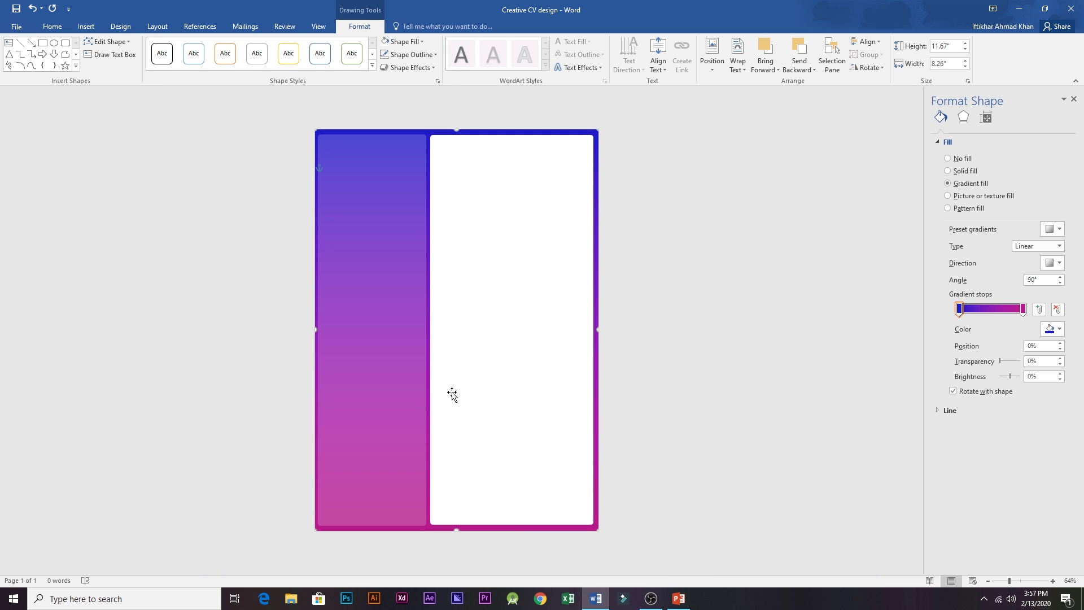
{"action": "left_click", "coordinate": [405, 501]}
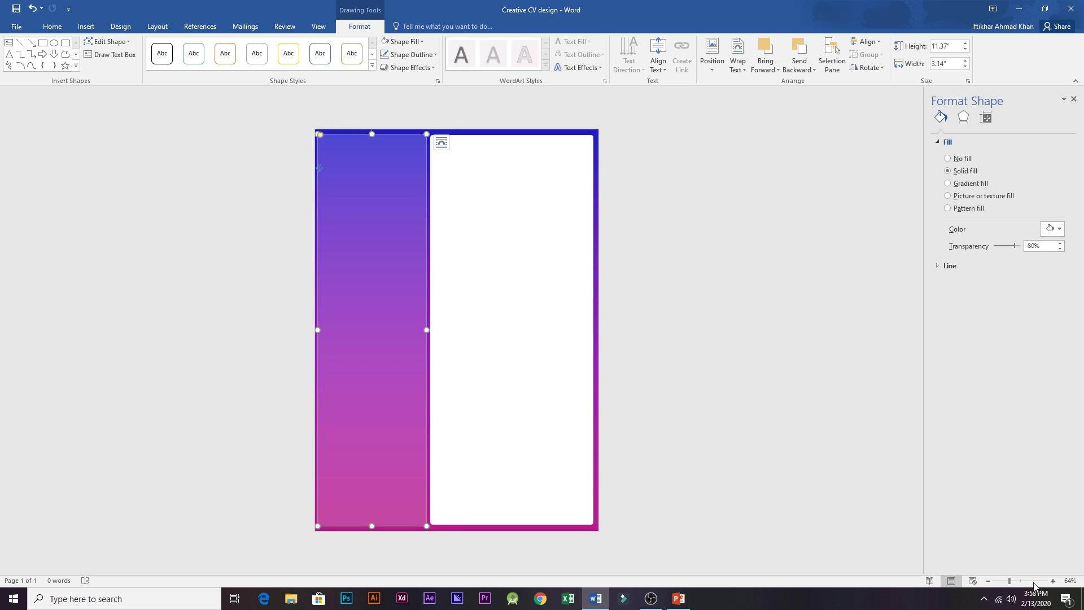
{"action": "scroll", "coordinate": [614, 511], "scroll_direction": "up", "scroll_amount": 10}
{"action": "scroll", "coordinate": [576, 508], "scroll_direction": "down", "scroll_amount": 5}
{"action": "scroll", "coordinate": [530, 512], "scroll_direction": "down", "scroll_amount": 2}
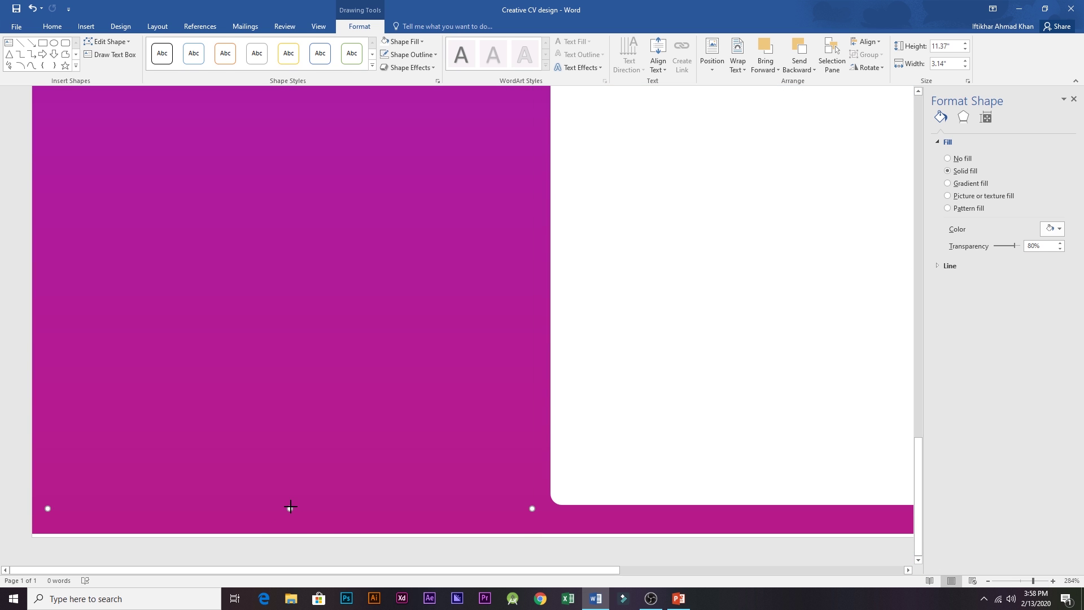
{"action": "left_click_drag", "start_coordinate": [291, 513], "coordinate": [290, 505]}
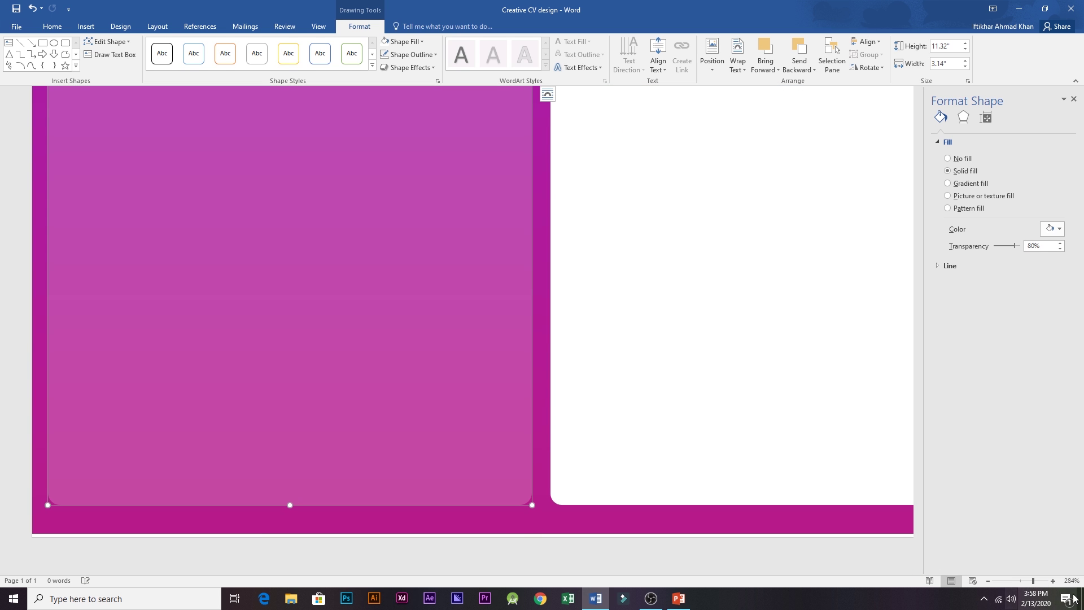
{"action": "left_click_drag", "start_coordinate": [1033, 580], "coordinate": [1015, 581]}
Step: Group the sidebar and white card, then centre the group horizontally and vertically
{"action": "left_click", "coordinate": [481, 334], "text": "shift"}
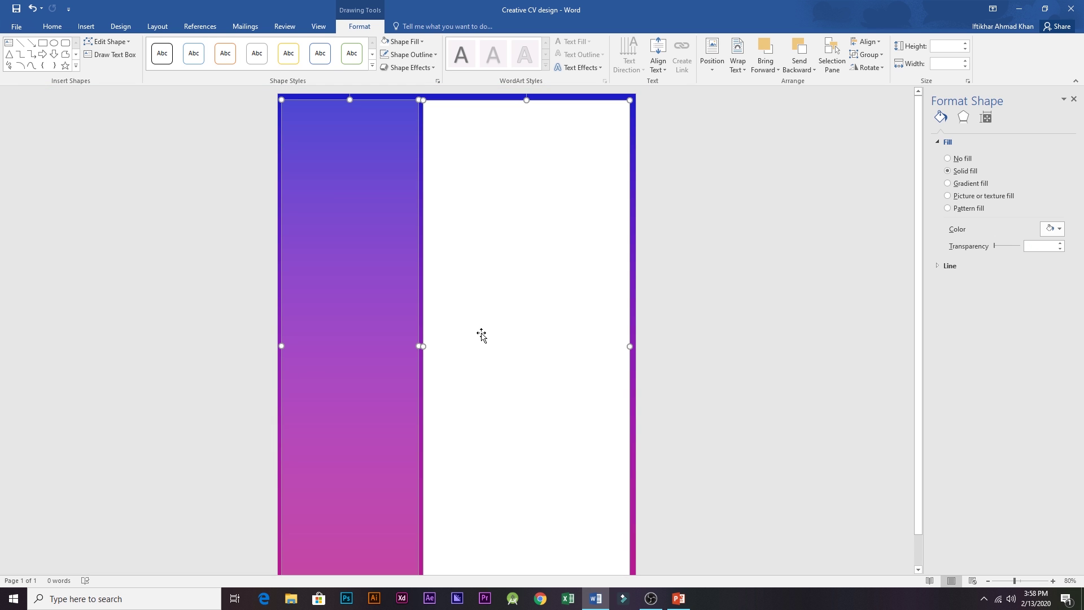
{"action": "right_click", "coordinate": [481, 334]}
{"action": "left_click", "coordinate": [605, 382]}
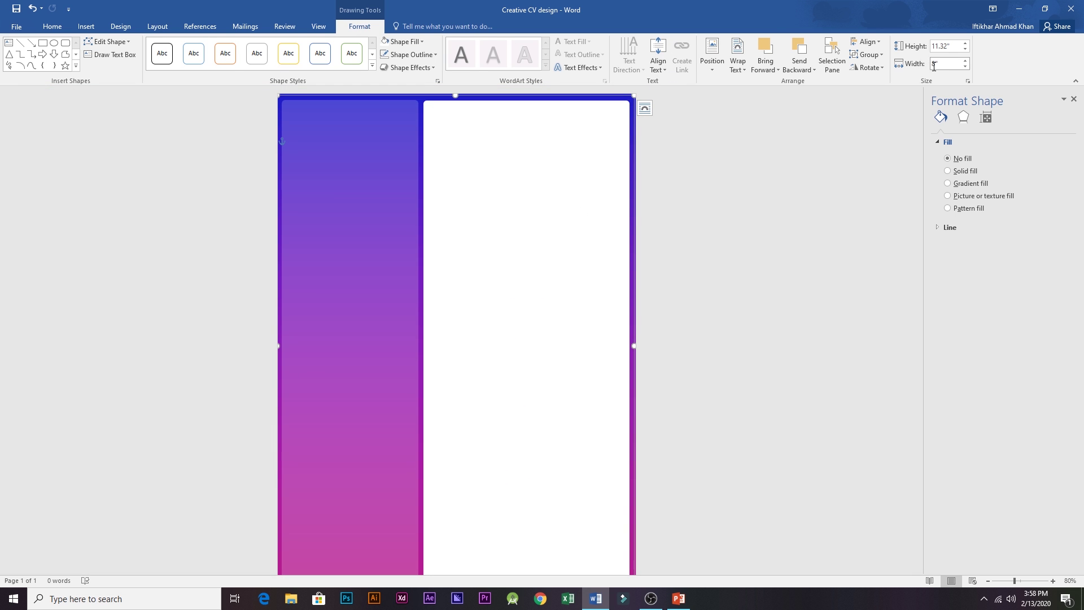
{"action": "left_click", "coordinate": [866, 42]}
{"action": "left_click", "coordinate": [884, 69]}
{"action": "left_click", "coordinate": [866, 41]}
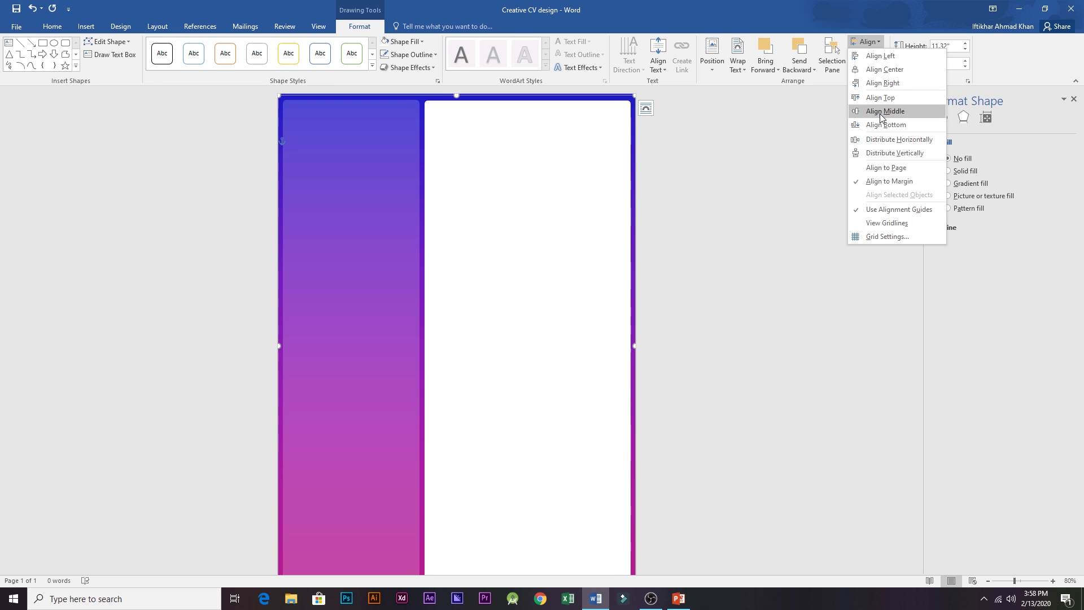
{"action": "left_click", "coordinate": [884, 111]}
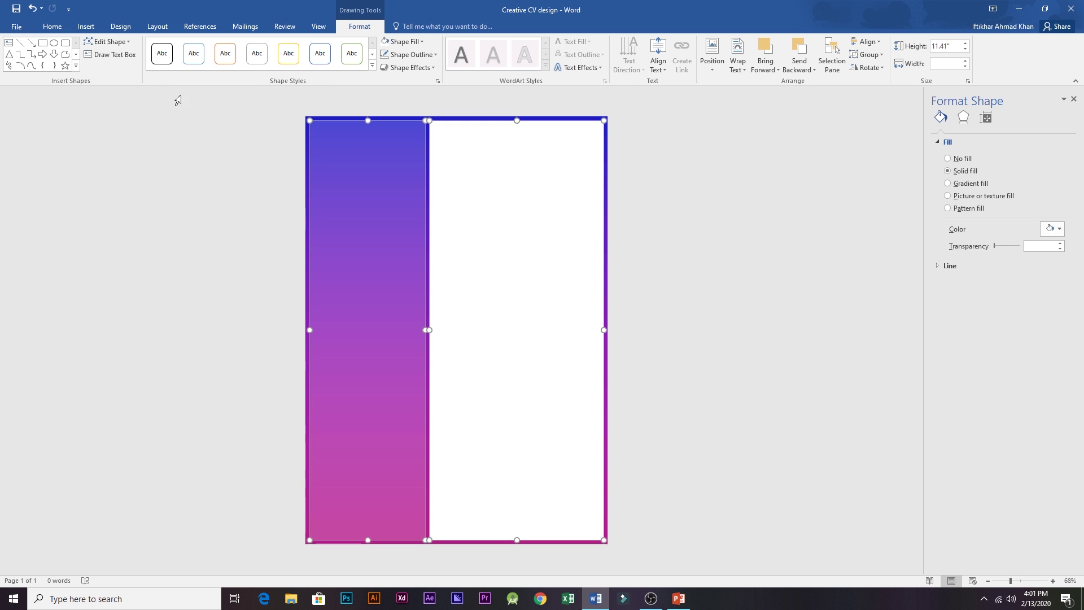
{"action": "left_click", "coordinate": [110, 54]}
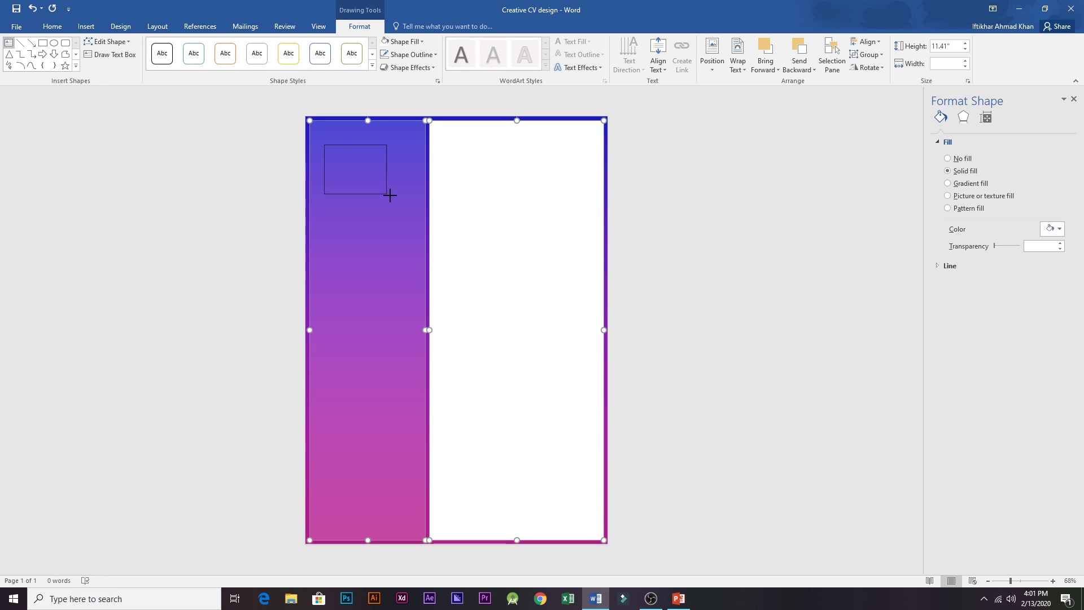
Step: Add a text box at the sidebar top with the first name and surname on two lines
{"action": "left_click_drag", "start_coordinate": [324, 145], "coordinate": [407, 208]}
{"action": "type", "text": "n"}
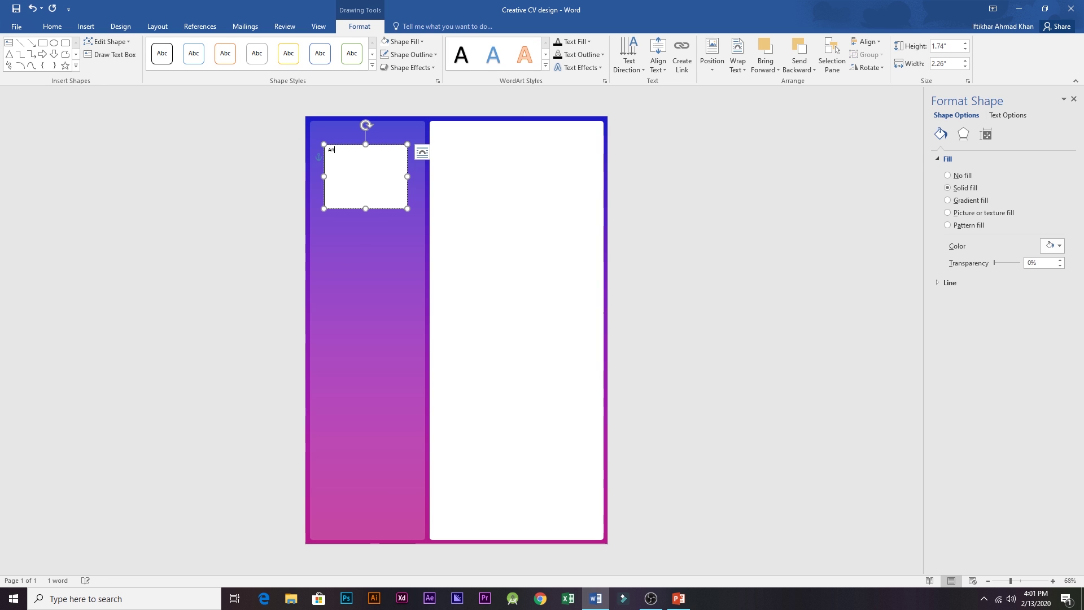
{"action": "type", "text": "dy"}
{"action": "key", "text": "Return"}
{"action": "type", "text": "Rockson"}
Step: Remove the name box's outline and make its fill transparent
{"action": "left_click", "coordinate": [382, 145]}
{"action": "left_click", "coordinate": [411, 54]}
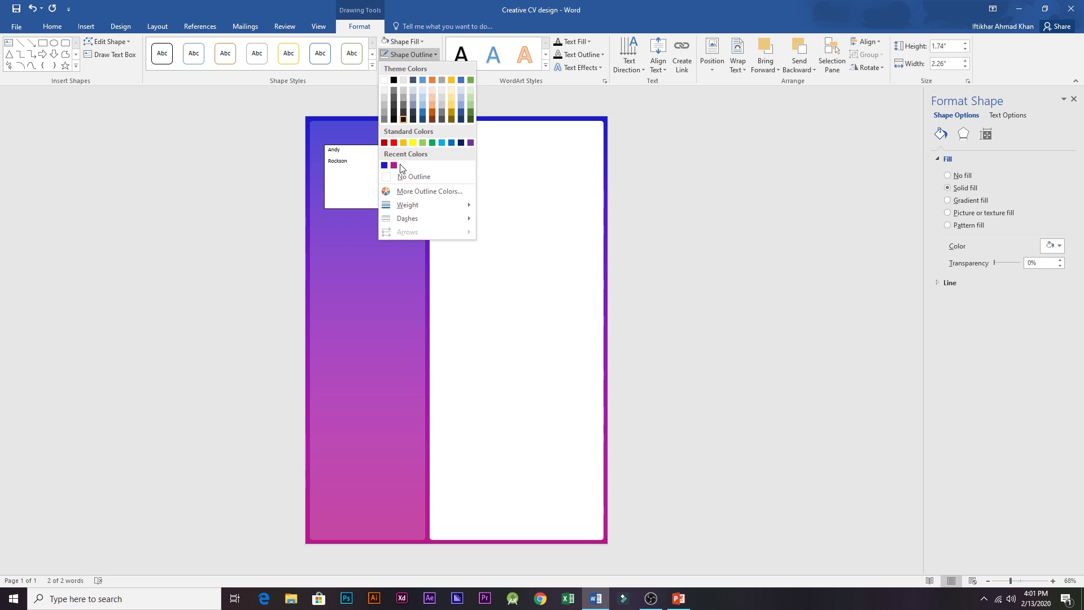
{"action": "left_click", "coordinate": [412, 96]}
{"action": "left_click", "coordinate": [402, 41]}
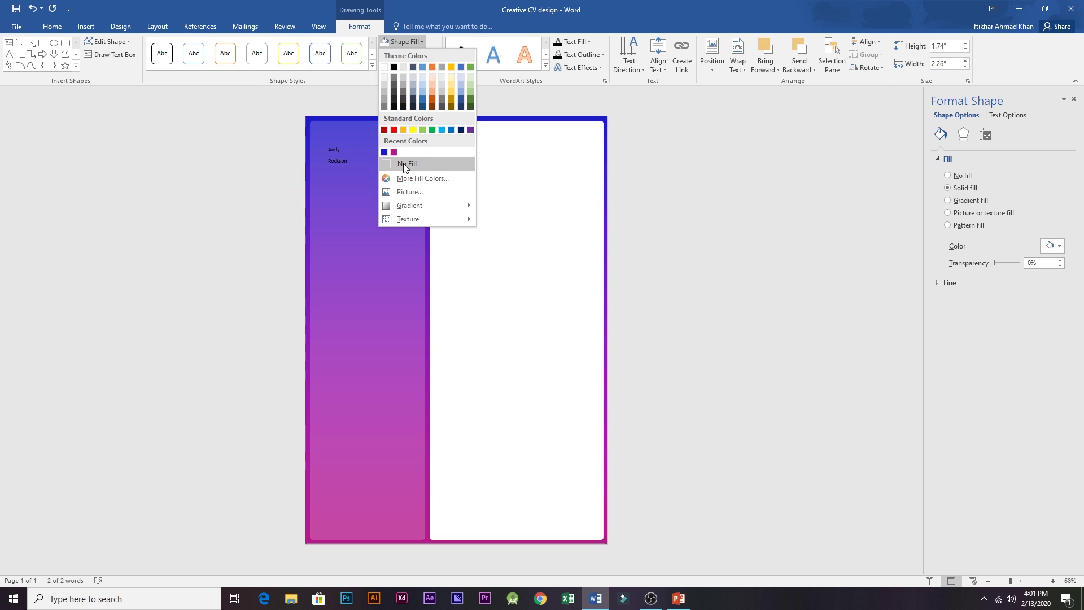
{"action": "left_click", "coordinate": [400, 162]}
Step: Style the name white, size 30, all capitals, in Montserrat
{"action": "left_click", "coordinate": [53, 27]}
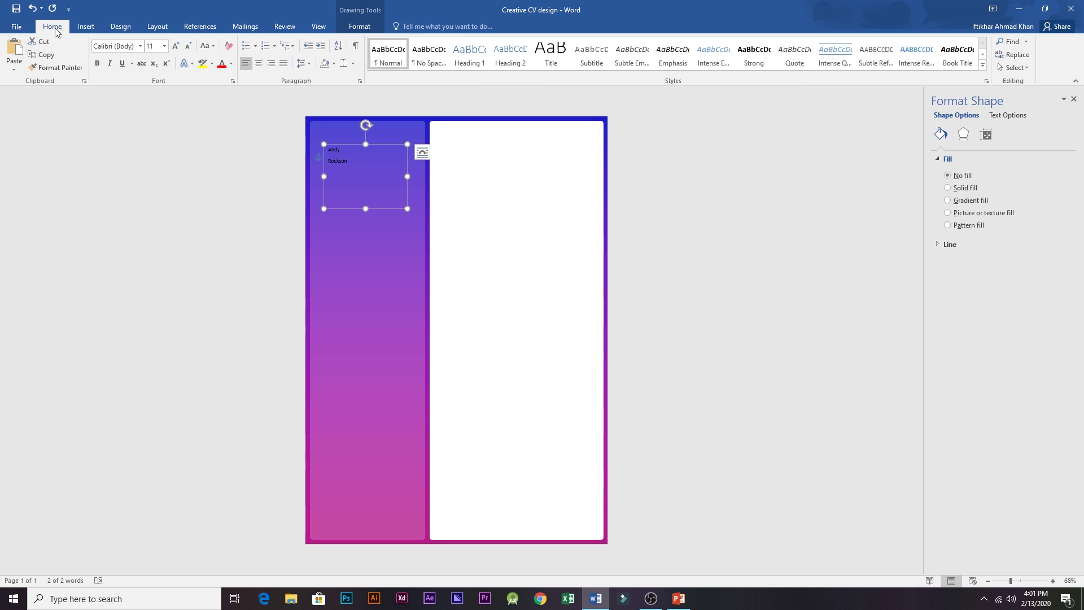
{"action": "left_click", "coordinate": [231, 63]}
{"action": "left_click", "coordinate": [224, 104]}
{"action": "left_click", "coordinate": [155, 47]}
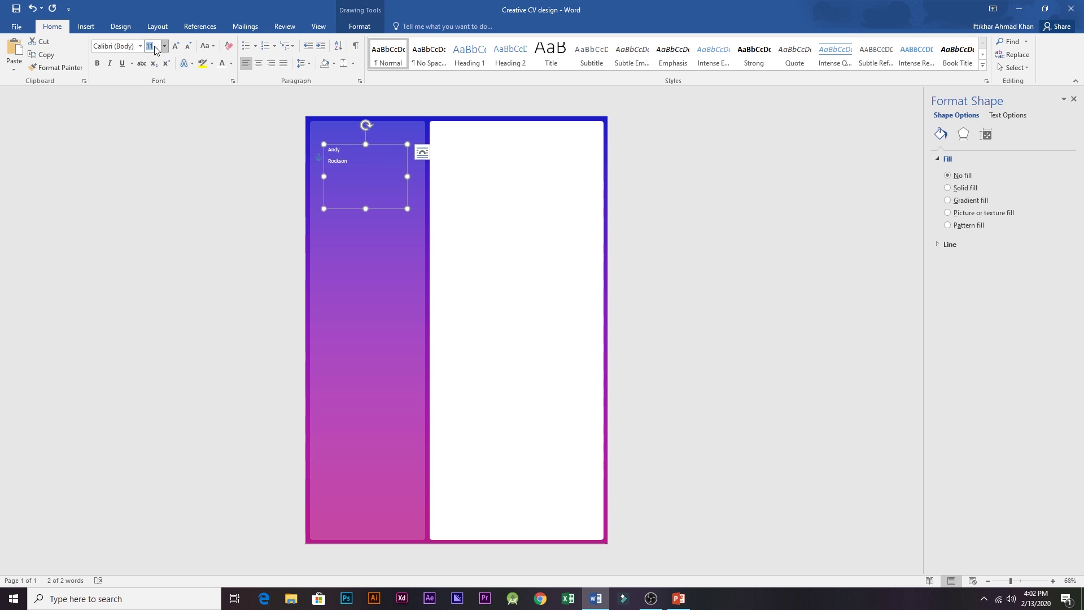
{"action": "type", "text": "30"}
{"action": "key", "text": "Return"}
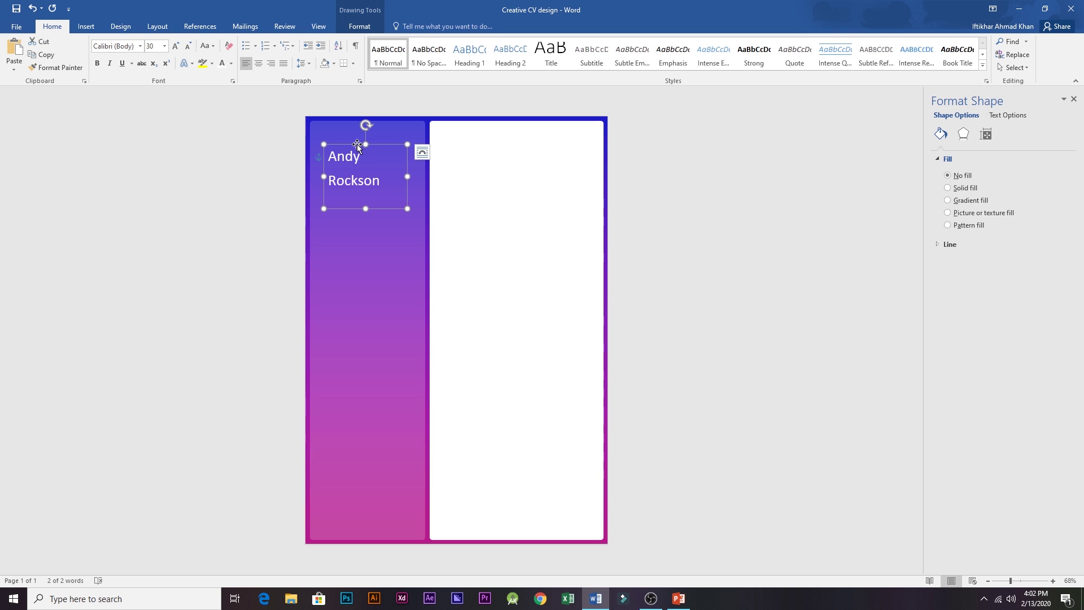
{"action": "left_click", "coordinate": [207, 46]}
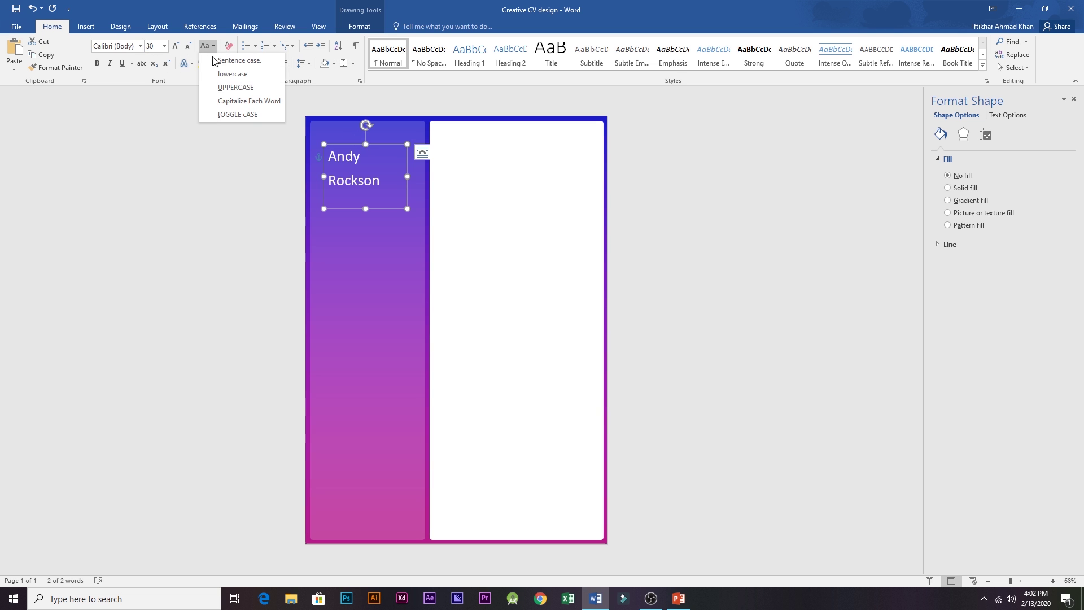
{"action": "left_click", "coordinate": [225, 86]}
{"action": "left_click", "coordinate": [128, 47]}
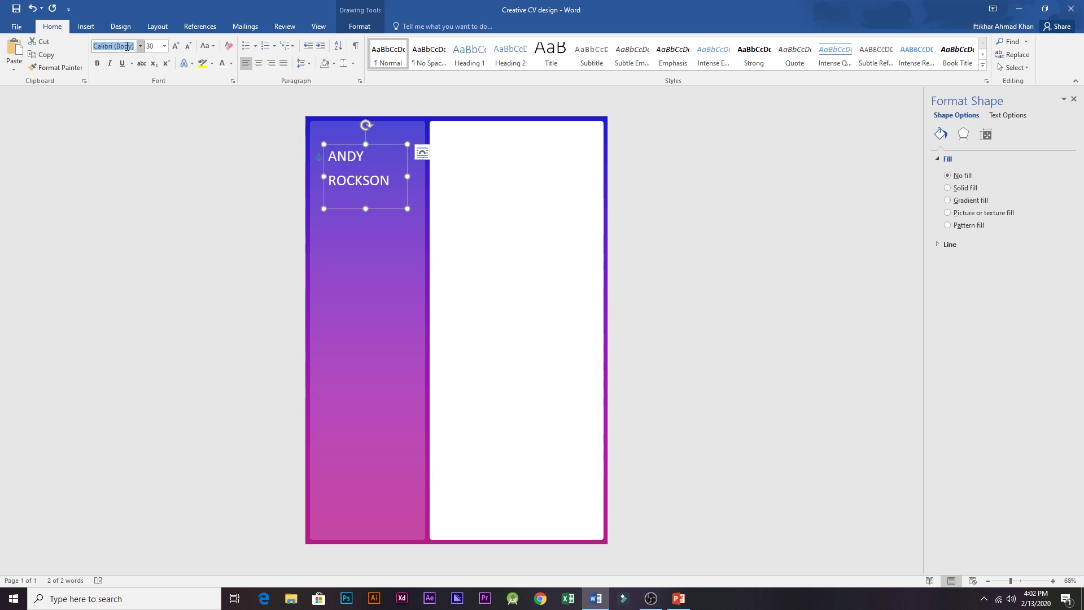
{"action": "type", "text": "Mont"}
{"action": "key", "text": "Return"}
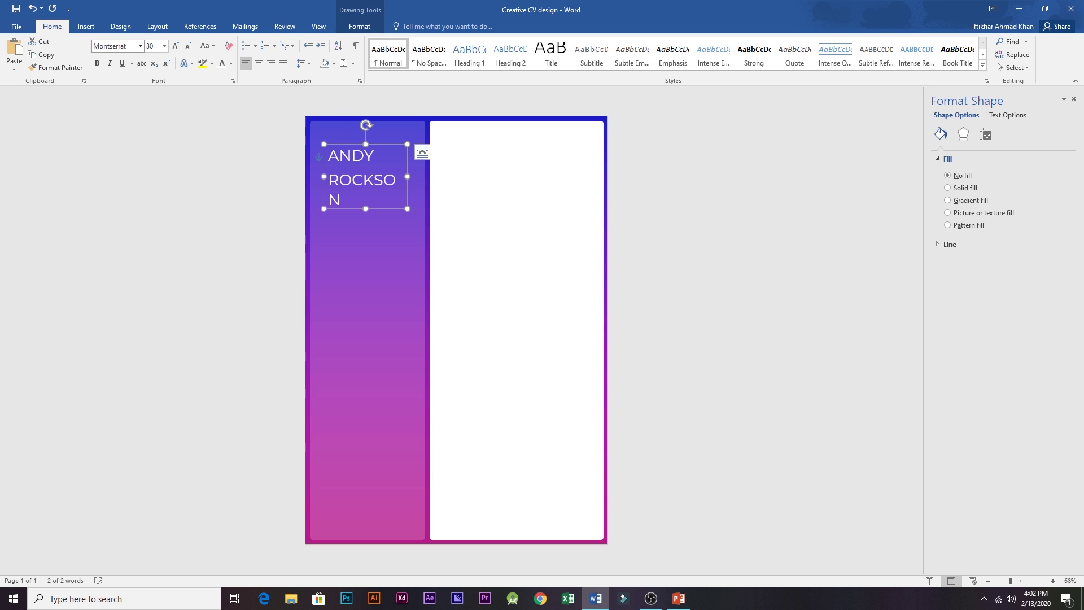
Step: Widen the name box, bold the surname, then nudge and shorten the box
{"action": "left_click_drag", "start_coordinate": [407, 176], "coordinate": [422, 176]}
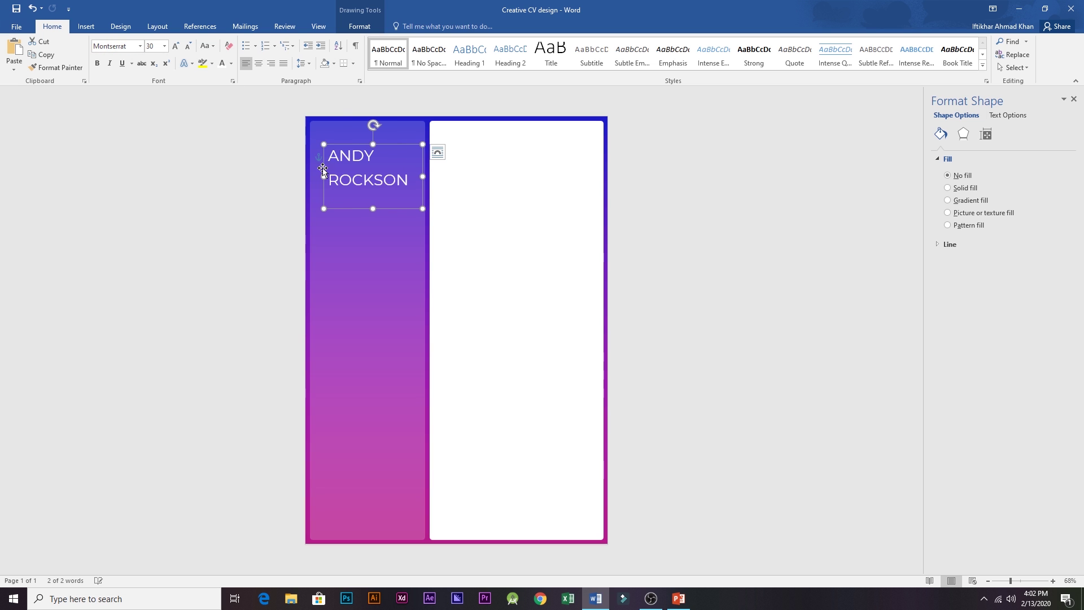
{"action": "left_click_drag", "start_coordinate": [331, 180], "coordinate": [418, 183]}
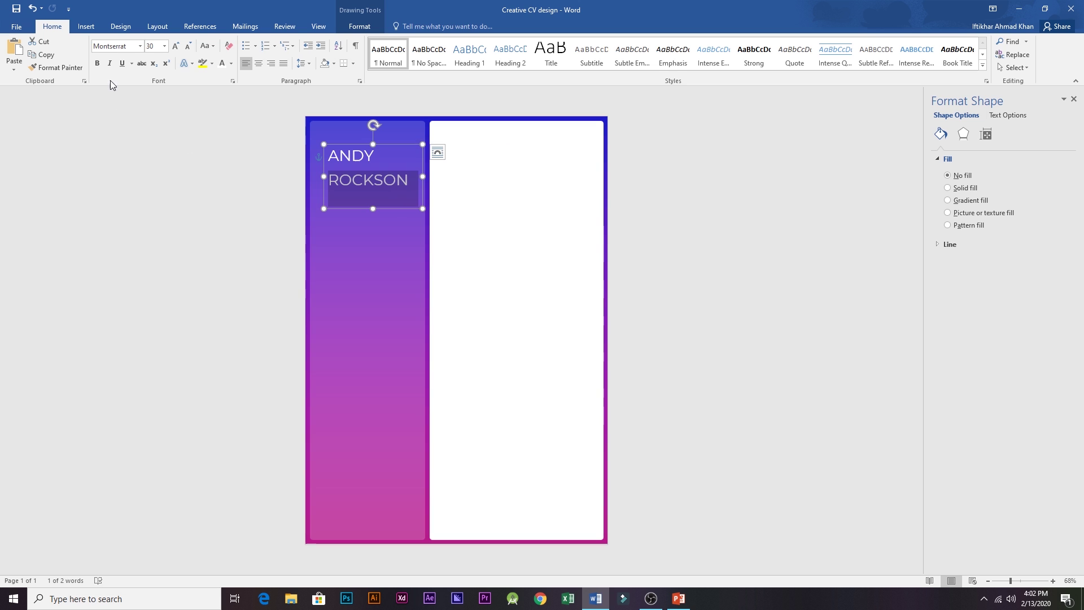
{"action": "left_click", "coordinate": [98, 64]}
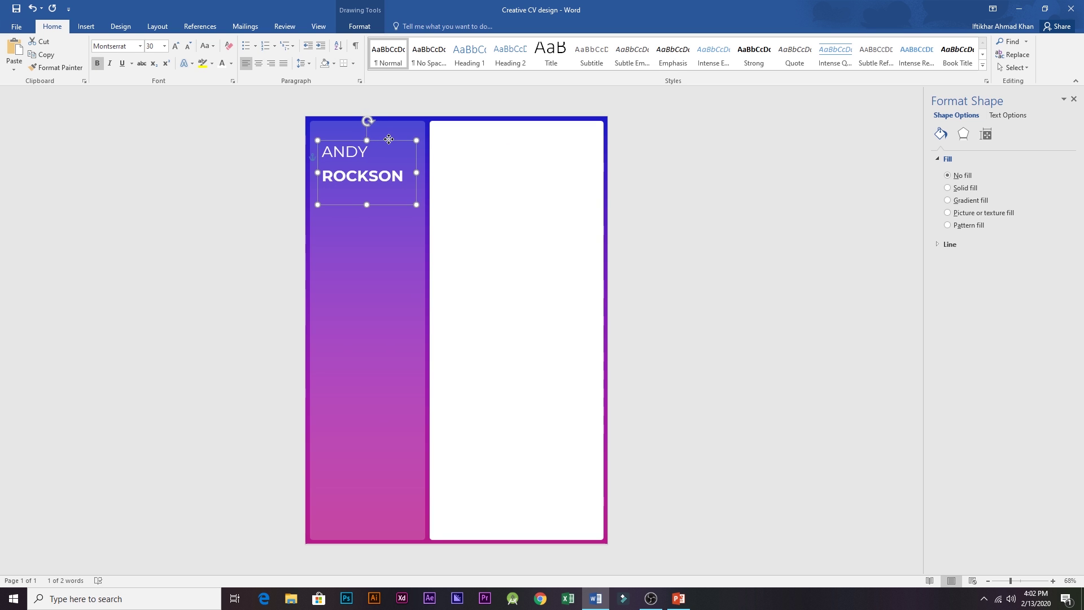
{"action": "left_click_drag", "start_coordinate": [395, 145], "coordinate": [393, 140]}
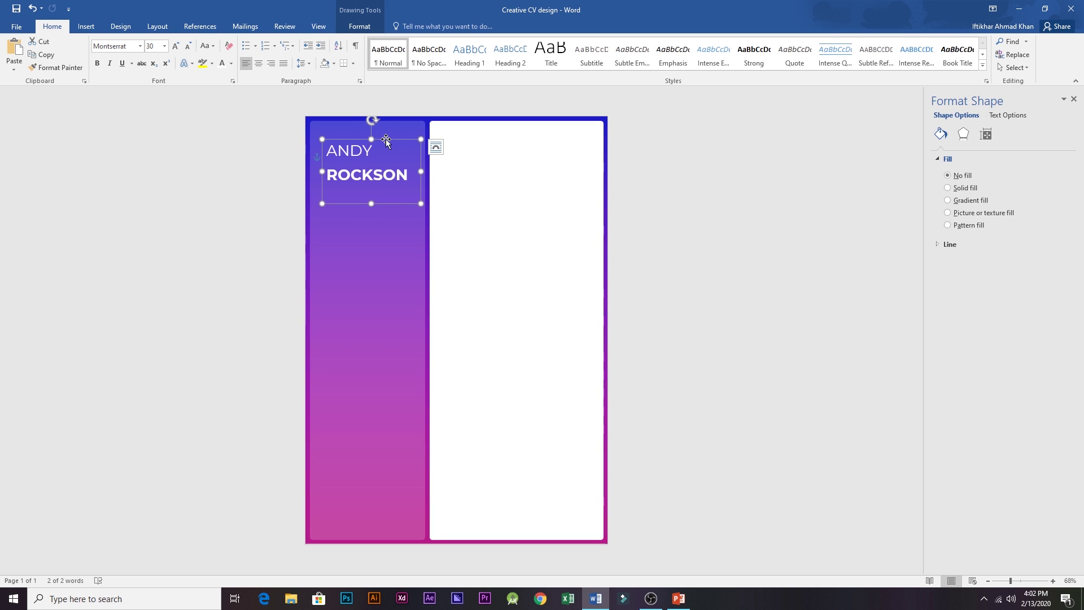
{"action": "left_click_drag", "start_coordinate": [370, 204], "coordinate": [371, 187]}
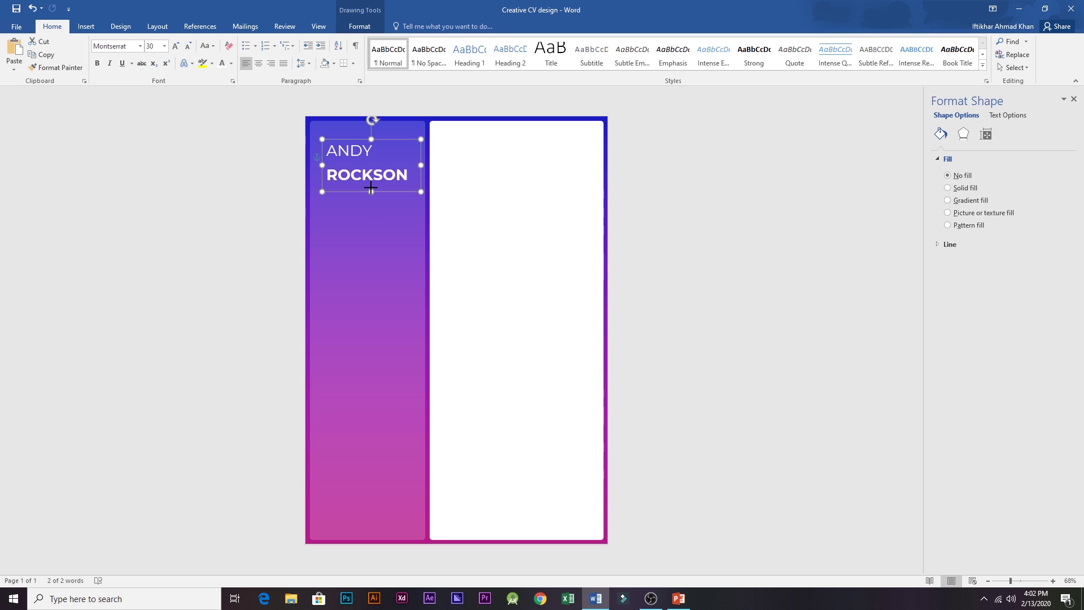
{"action": "left_click", "coordinate": [346, 28]}
Step: Add a 'Graphic Designer' text box under the name with no outline or fill
{"action": "left_click", "coordinate": [110, 54]}
{"action": "left_click_drag", "start_coordinate": [329, 194], "coordinate": [395, 221]}
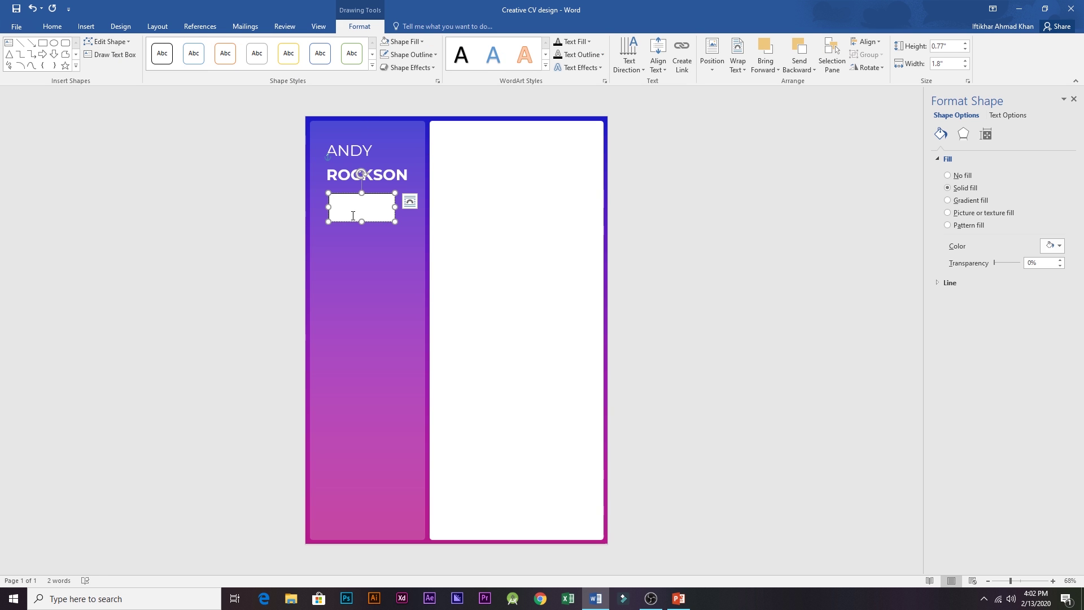
{"action": "type", "text": "esigner"}
{"action": "left_click", "coordinate": [409, 55]}
{"action": "left_click", "coordinate": [415, 168]}
{"action": "left_click", "coordinate": [402, 41]}
{"action": "left_click", "coordinate": [406, 163]}
{"action": "left_click_drag", "start_coordinate": [374, 192], "coordinate": [368, 186]}
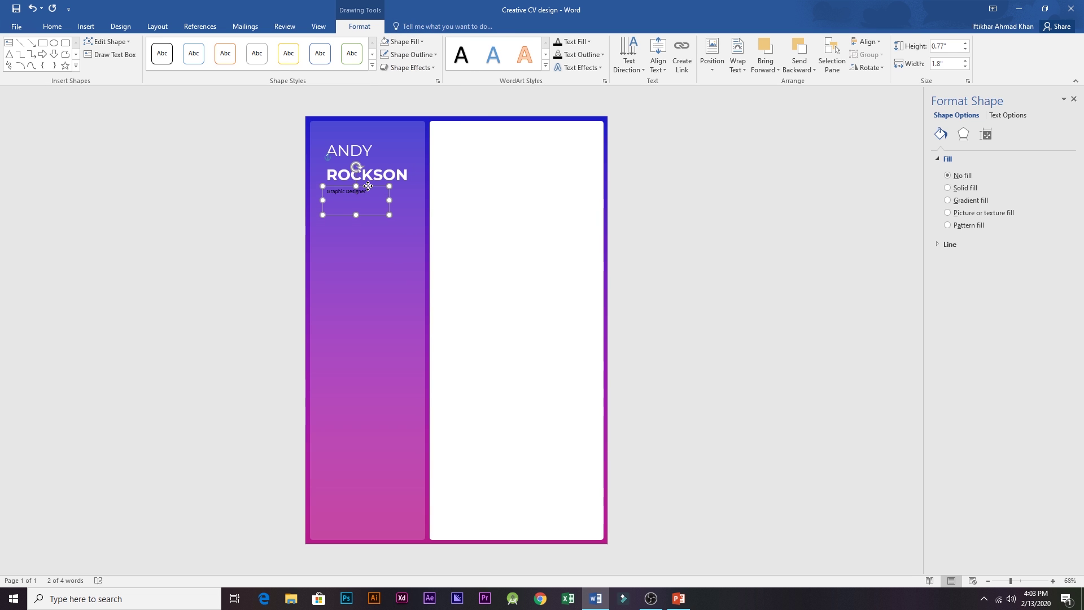
Step: Format the job title in white Montserrat size 12 and shift it slightly left
{"action": "left_click", "coordinate": [52, 27]}
{"action": "left_click", "coordinate": [113, 45]}
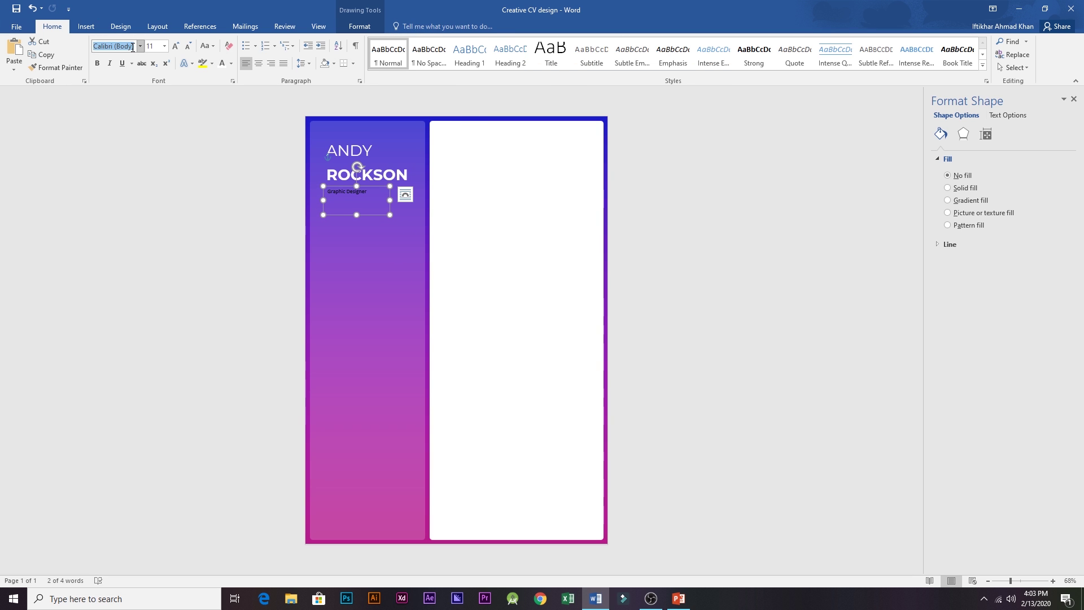
{"action": "type", "text": "Montserrat"}
{"action": "left_click", "coordinate": [165, 46]}
{"action": "left_click", "coordinate": [152, 102]}
{"action": "left_click", "coordinate": [185, 63]}
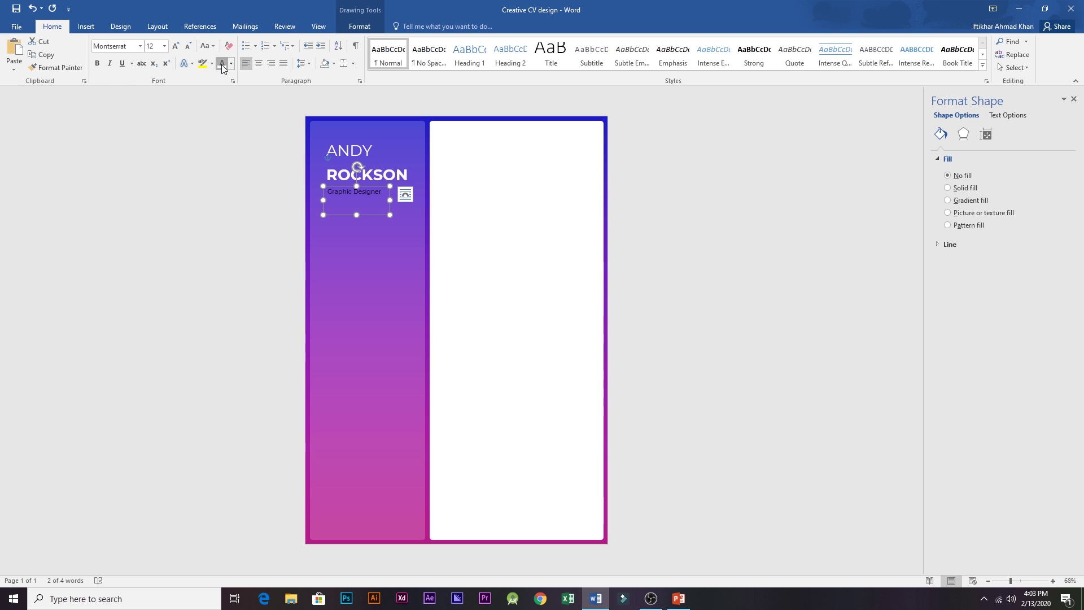
{"action": "left_click_drag", "start_coordinate": [379, 184], "coordinate": [378, 185]}
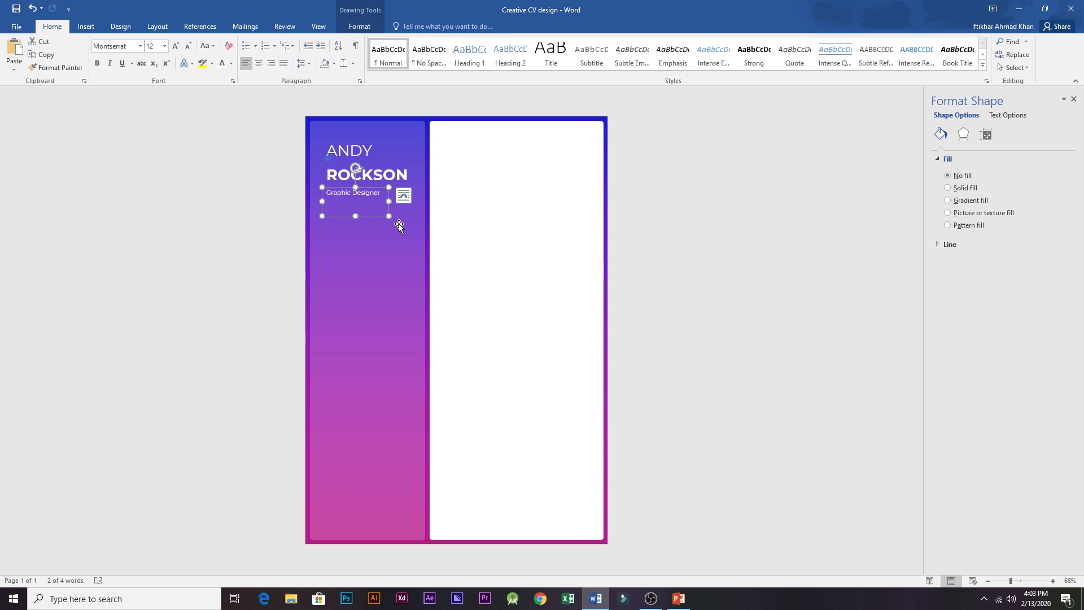
{"action": "left_click", "coordinate": [355, 243]}
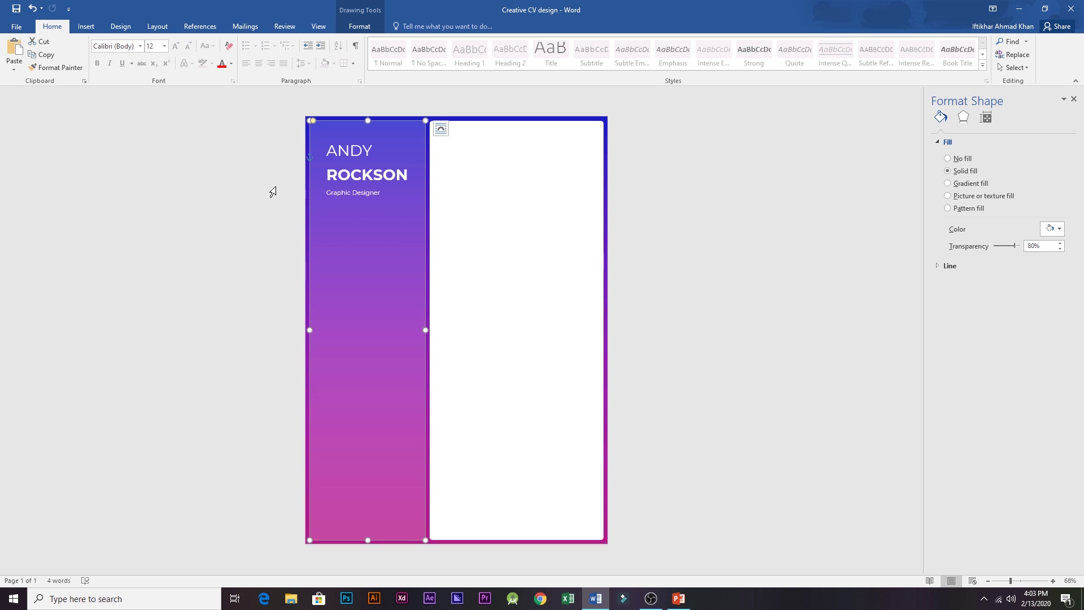
Step: Draw a white rounded rectangle spanning the sidebar width below the job title
{"action": "left_click", "coordinate": [95, 29]}
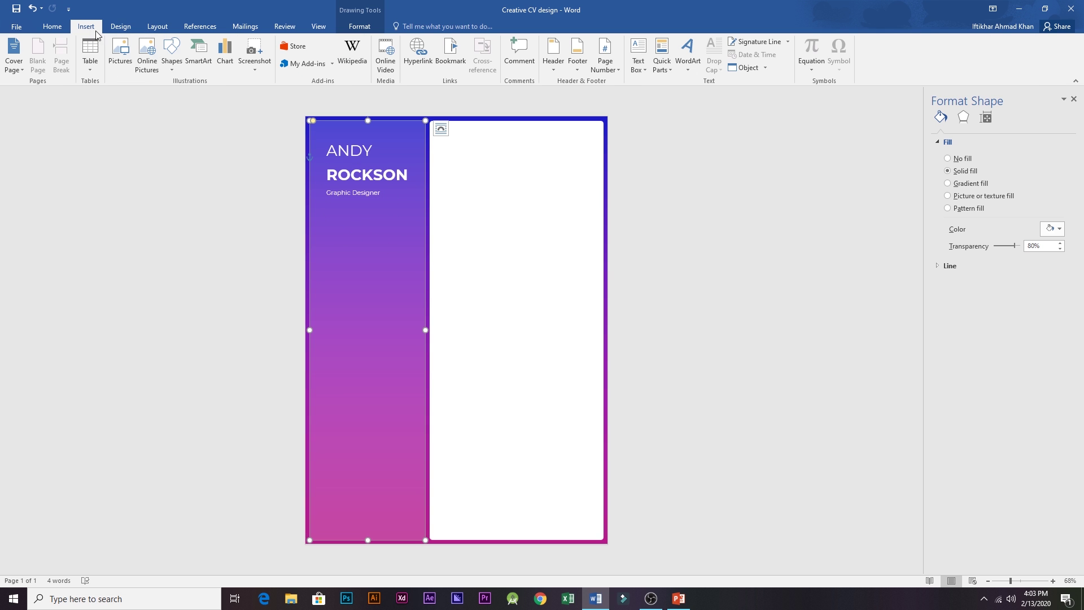
{"action": "left_click", "coordinate": [175, 56]}
{"action": "left_click", "coordinate": [224, 100]}
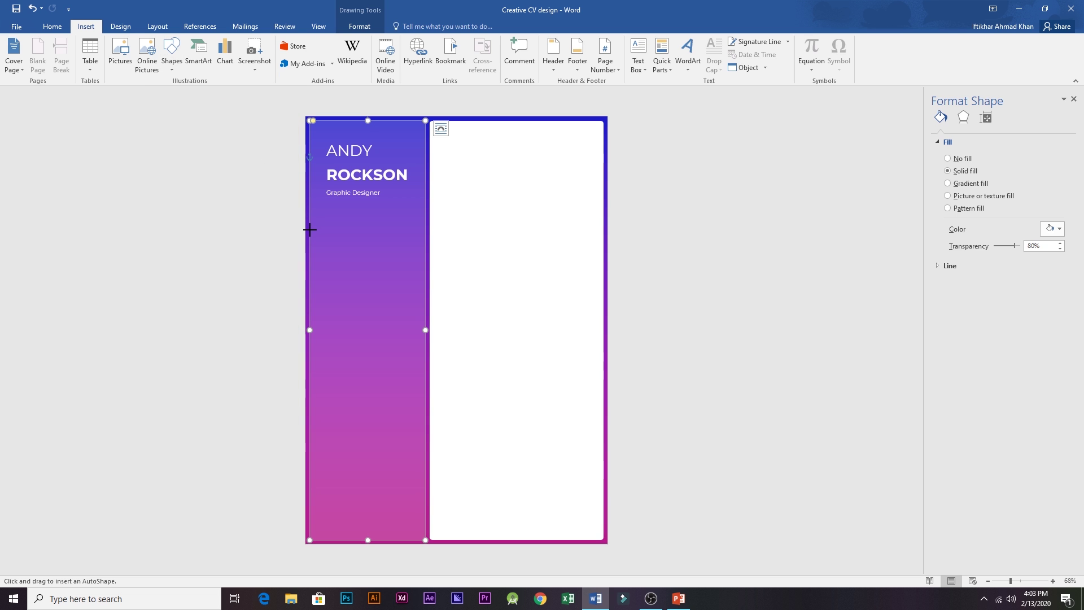
{"action": "left_click_drag", "start_coordinate": [309, 230], "coordinate": [425, 394]}
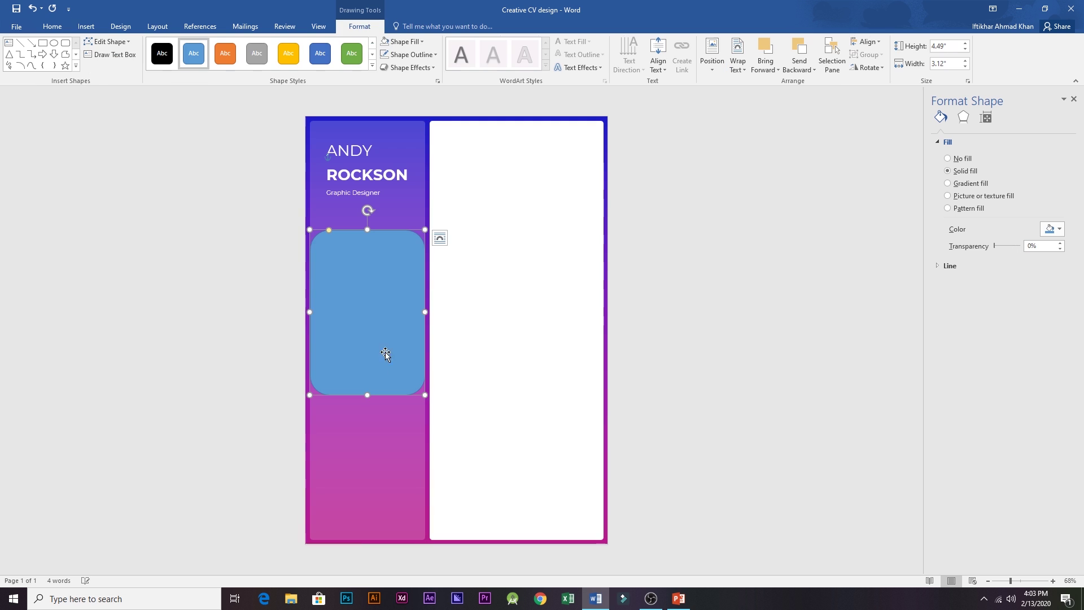
{"action": "left_click_drag", "start_coordinate": [308, 311], "coordinate": [311, 311]}
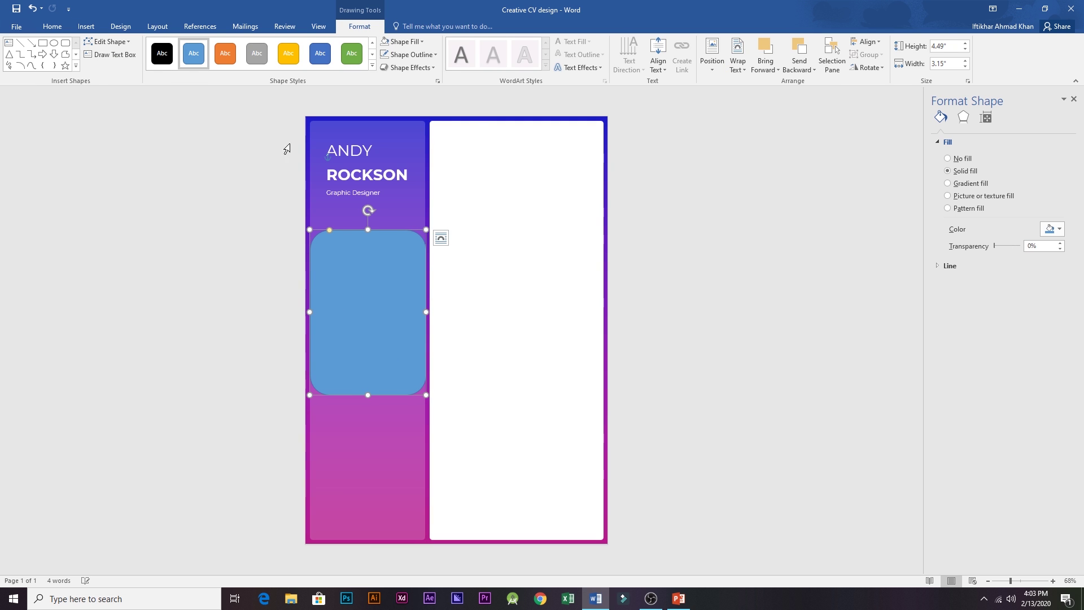
{"action": "left_click", "coordinate": [407, 55]}
{"action": "left_click", "coordinate": [410, 44]}
{"action": "left_click", "coordinate": [409, 44]}
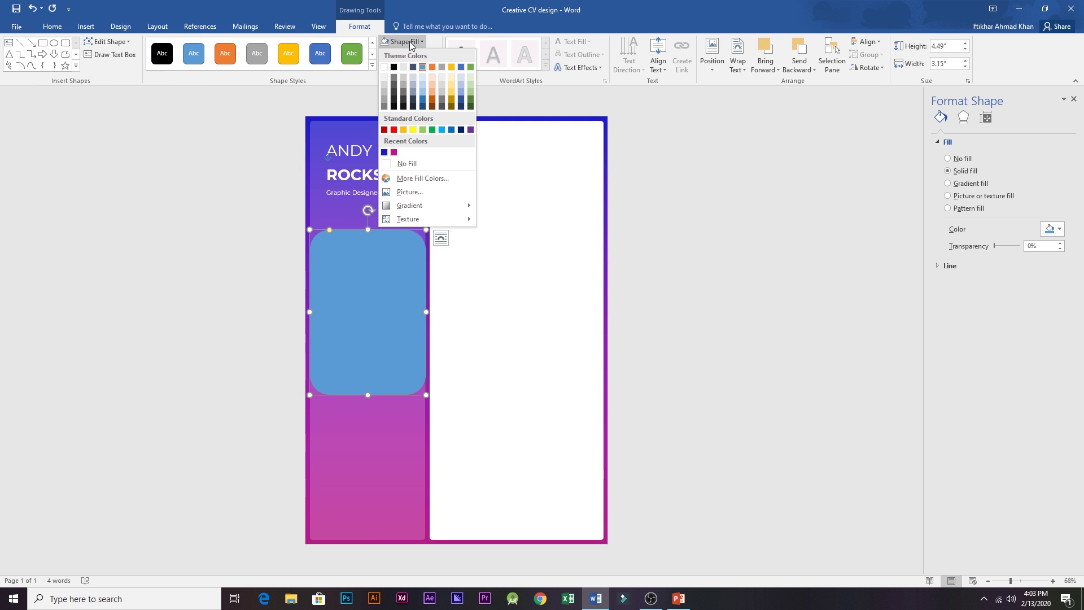
{"action": "left_click", "coordinate": [384, 67]}
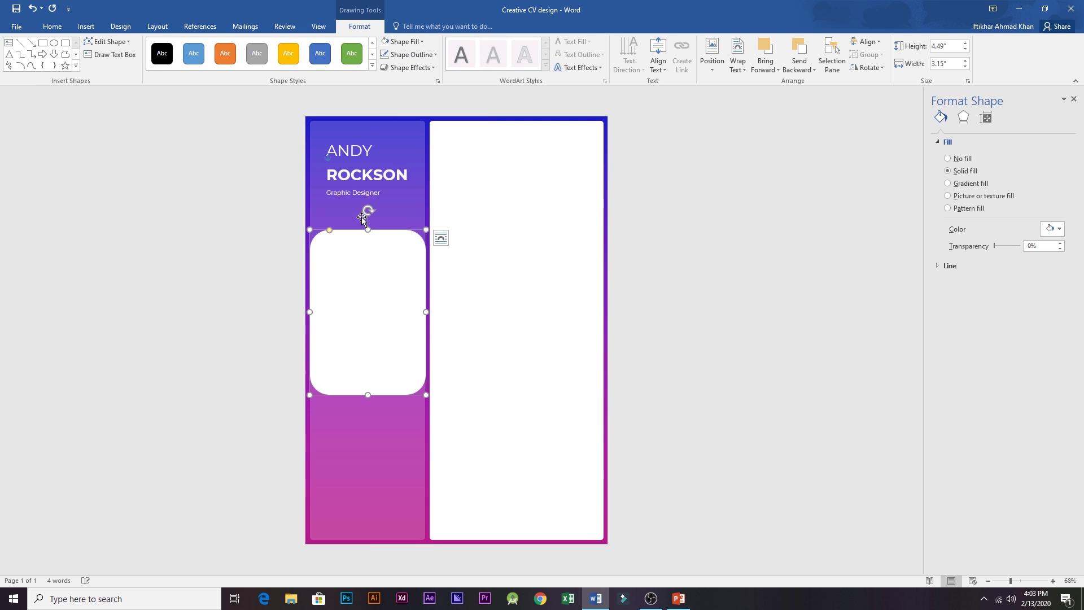
{"action": "left_click", "coordinate": [319, 232]}
{"action": "key", "text": "ctrl+z"}
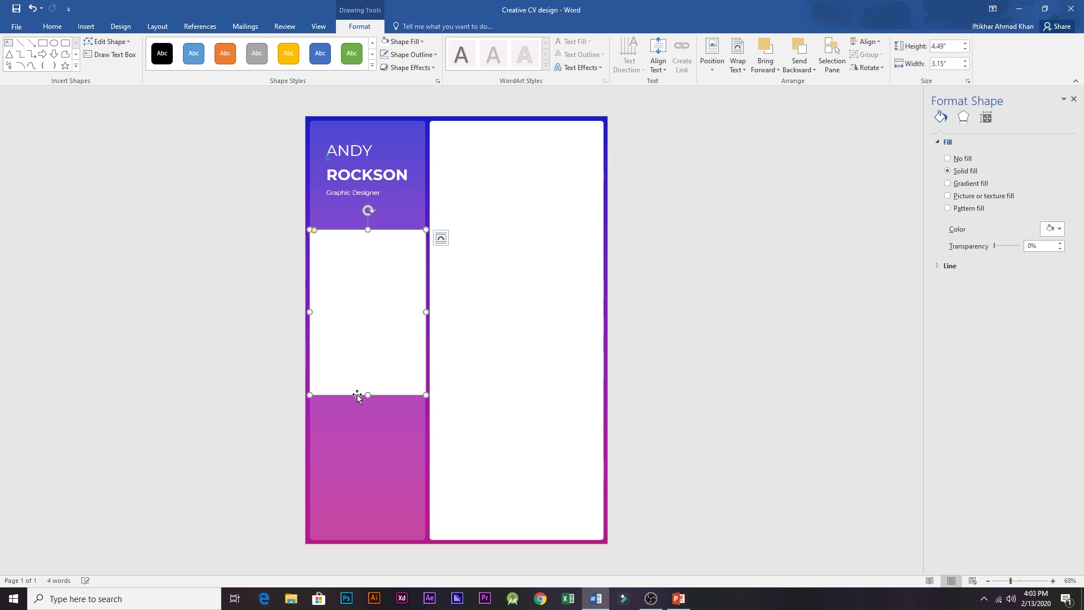
Step: Set the white box height to 2.89", move it down, and draw a circle over its top
{"action": "left_click_drag", "start_coordinate": [367, 395], "coordinate": [365, 362]}
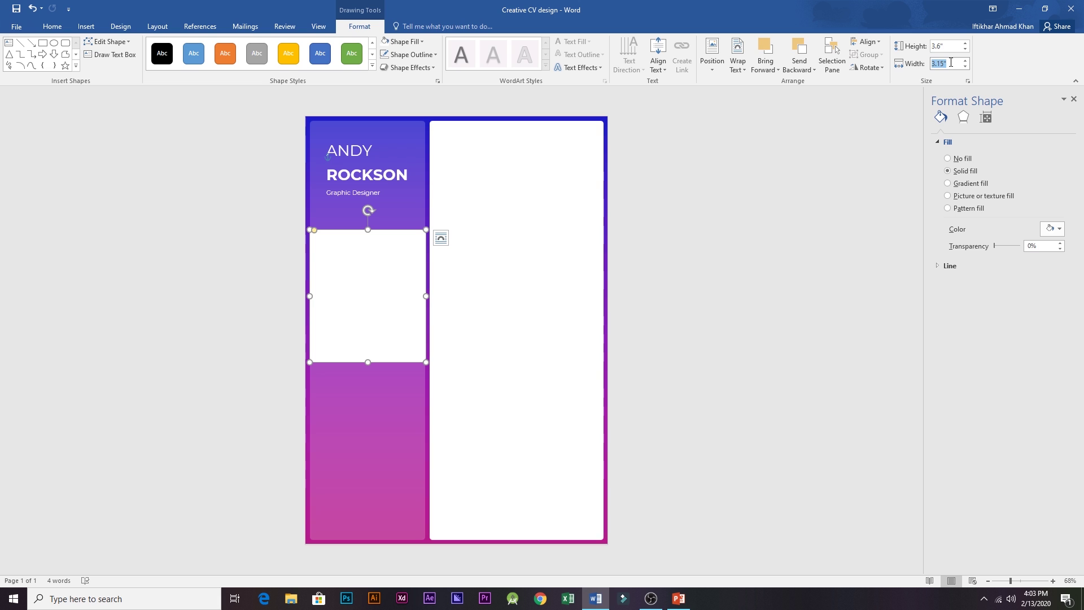
{"action": "double_click", "coordinate": [942, 46]}
{"action": "type", "text": "9"}
{"action": "key", "text": "Return"}
{"action": "left_click_drag", "start_coordinate": [384, 293], "coordinate": [385, 306]}
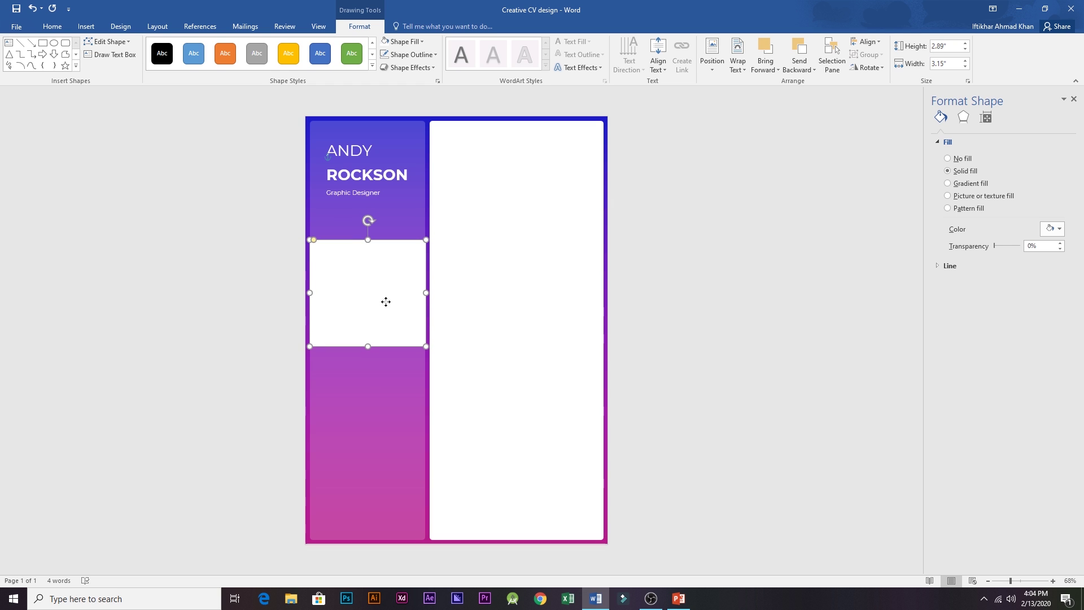
{"action": "left_click", "coordinate": [53, 43]}
{"action": "left_click_drag", "start_coordinate": [368, 242], "coordinate": [378, 271]}
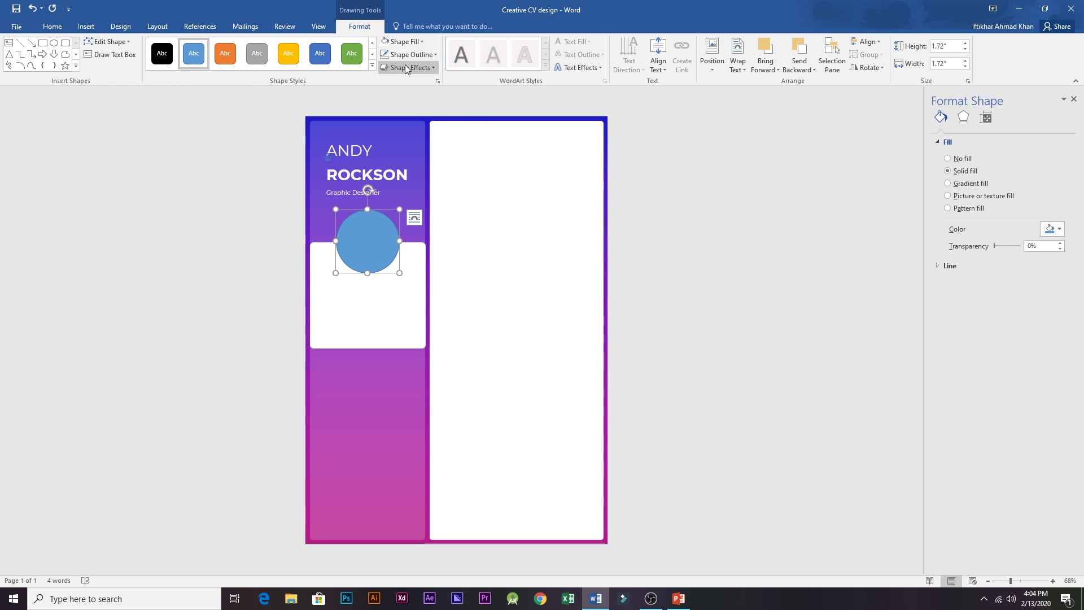
Step: Fill the circle with black and make the box beneath it 80% transparent
{"action": "left_click", "coordinate": [403, 43]}
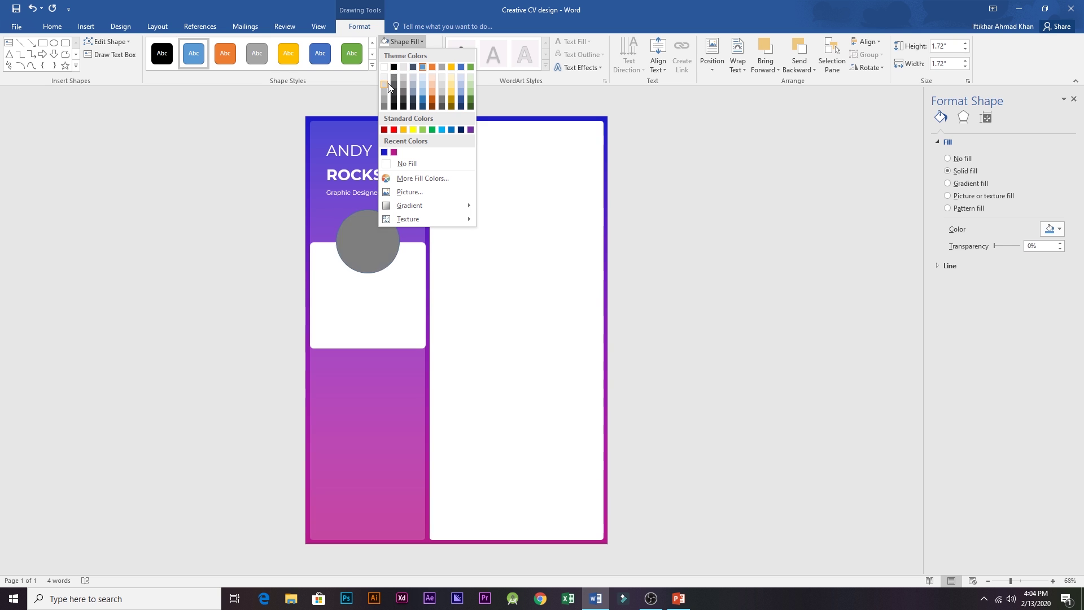
{"action": "left_click", "coordinate": [393, 66]}
{"action": "left_click", "coordinate": [364, 303]}
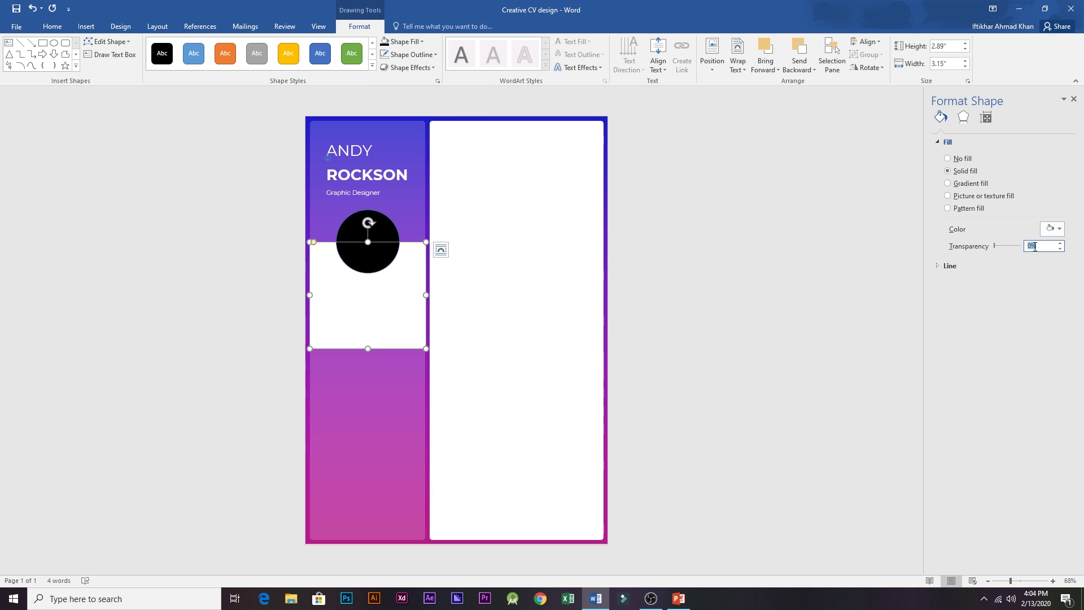
{"action": "type", "text": "80"}
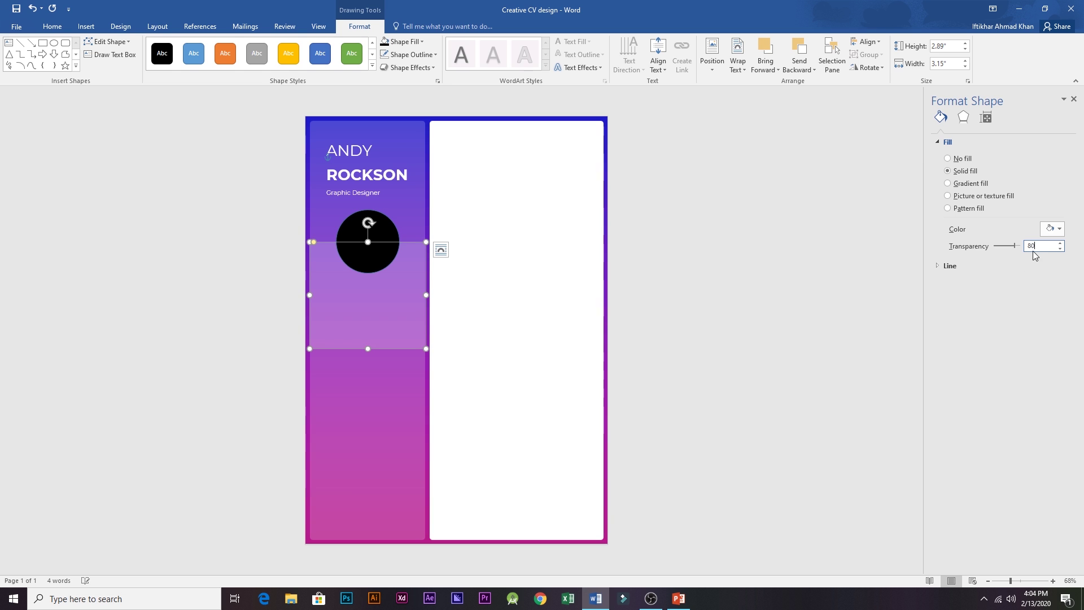
Step: Give the black circle a white outline with 3 pt weight
{"action": "left_click", "coordinate": [380, 229]}
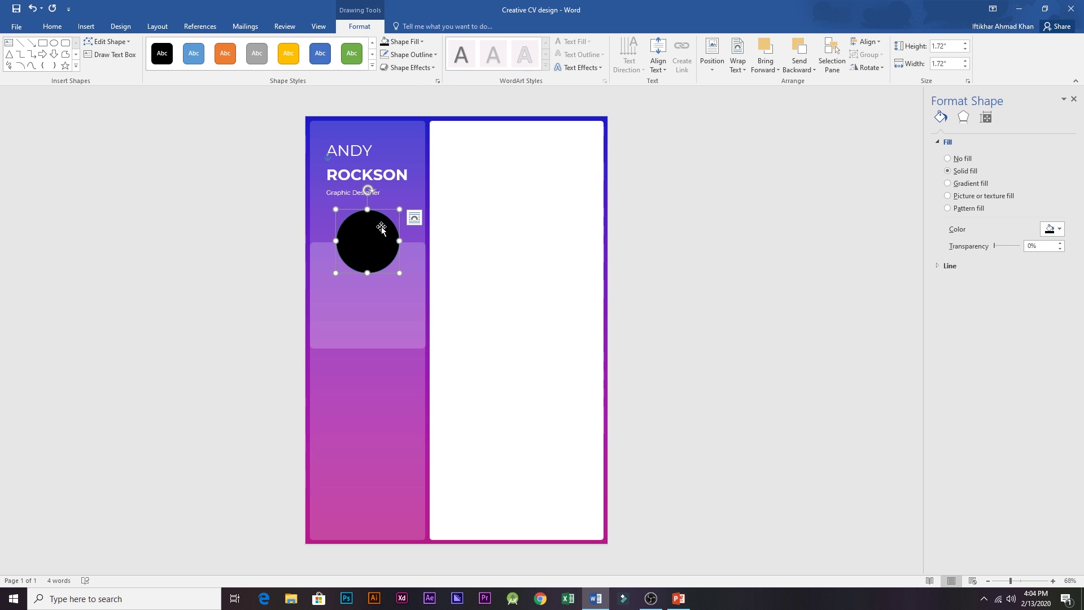
{"action": "left_click", "coordinate": [412, 55]}
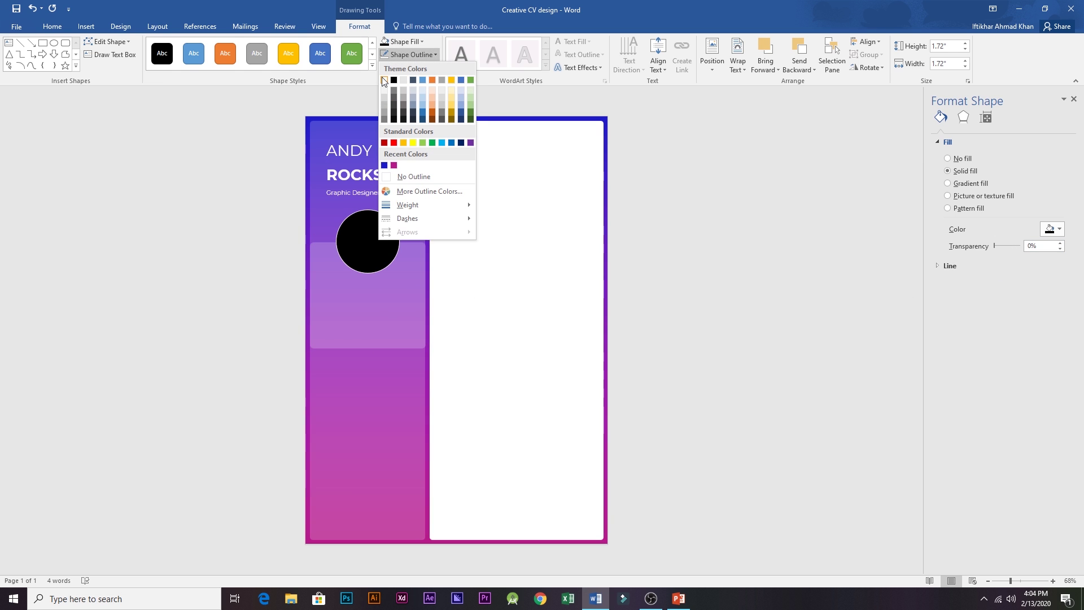
{"action": "left_click", "coordinate": [382, 78]}
{"action": "left_click", "coordinate": [415, 55]}
{"action": "mouse_move", "coordinate": [408, 205]}
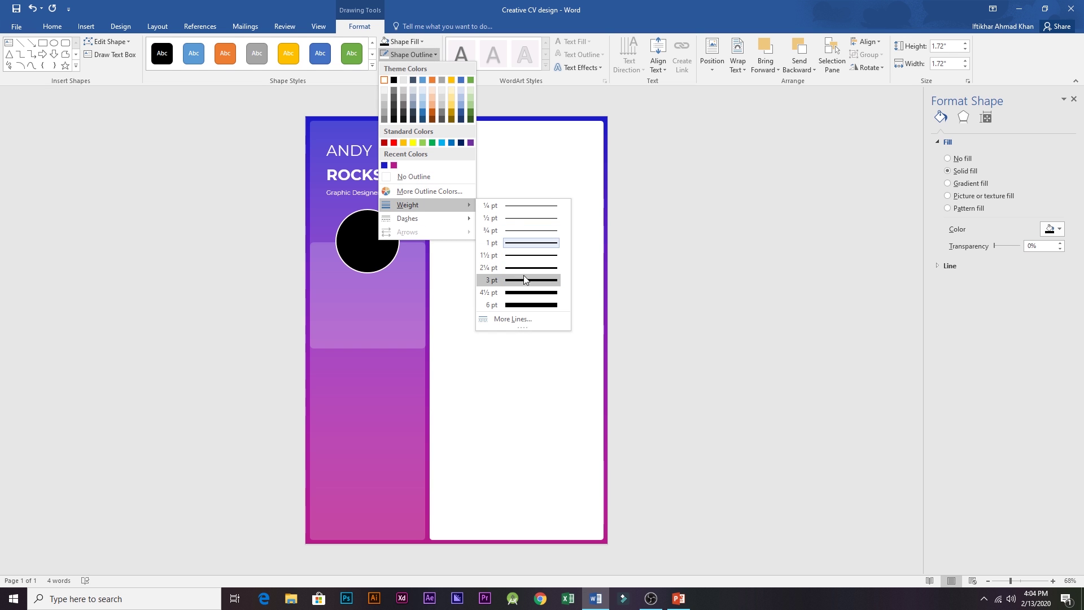
{"action": "left_click", "coordinate": [523, 280]}
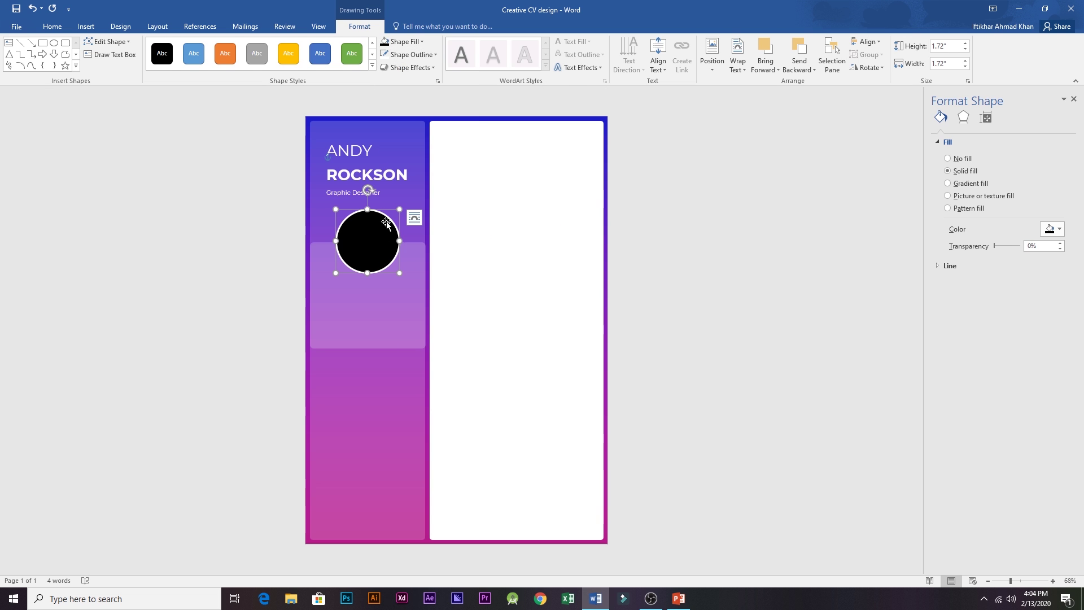
{"action": "left_click", "coordinate": [403, 41]}
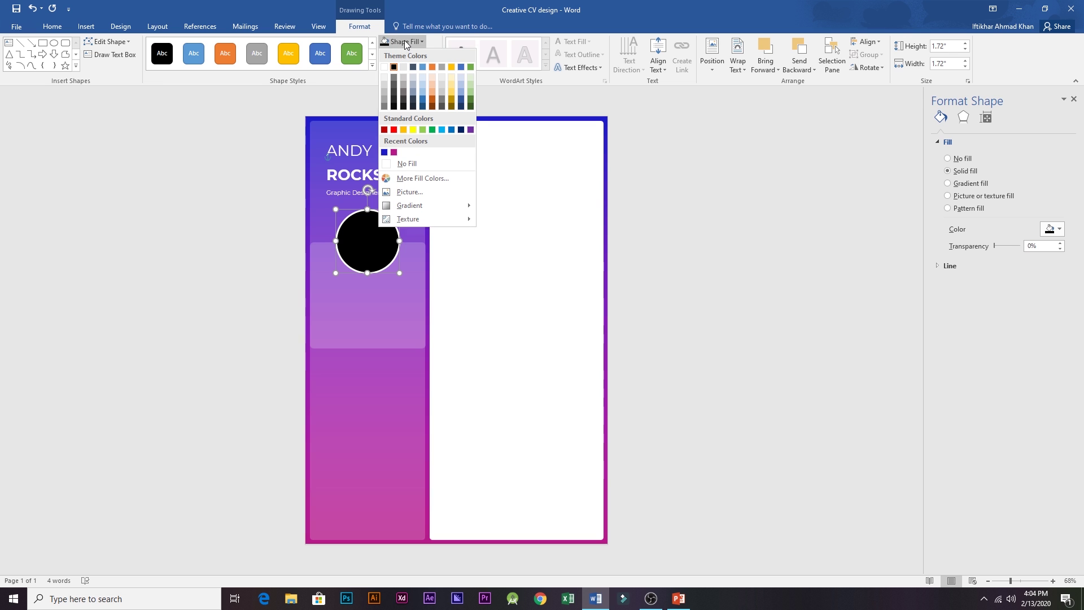
Step: Fill the circle with the CV Image photo from the Desktop folder
{"action": "left_click", "coordinate": [418, 192]}
{"action": "left_click", "coordinate": [624, 406]}
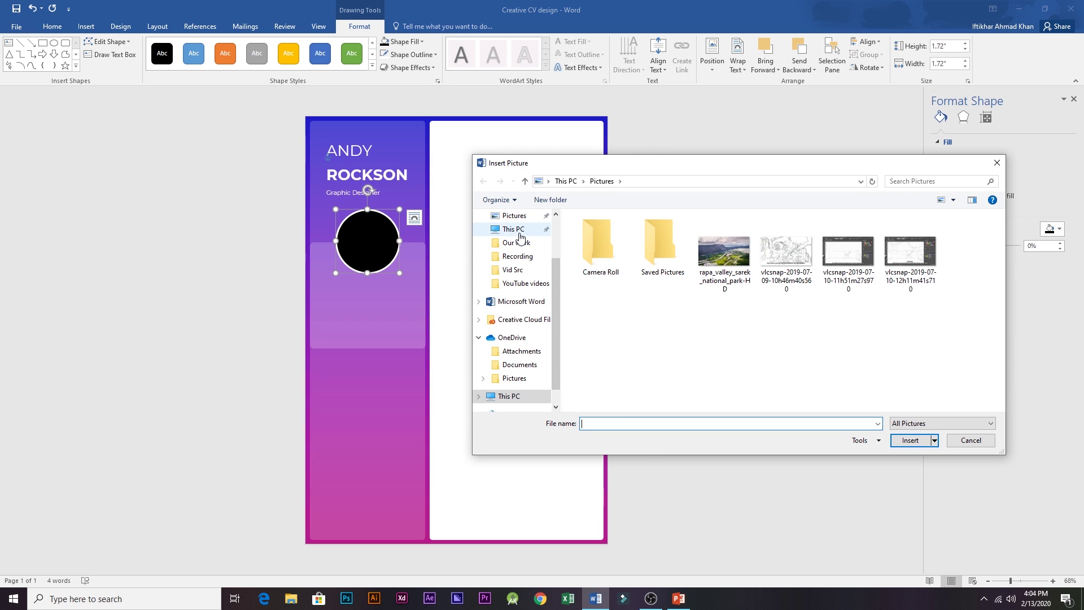
{"action": "scroll", "coordinate": [519, 237], "scroll_direction": "up", "scroll_amount": 1}
{"action": "scroll", "coordinate": [525, 243], "scroll_direction": "up", "scroll_amount": 1}
{"action": "left_click", "coordinate": [529, 243]}
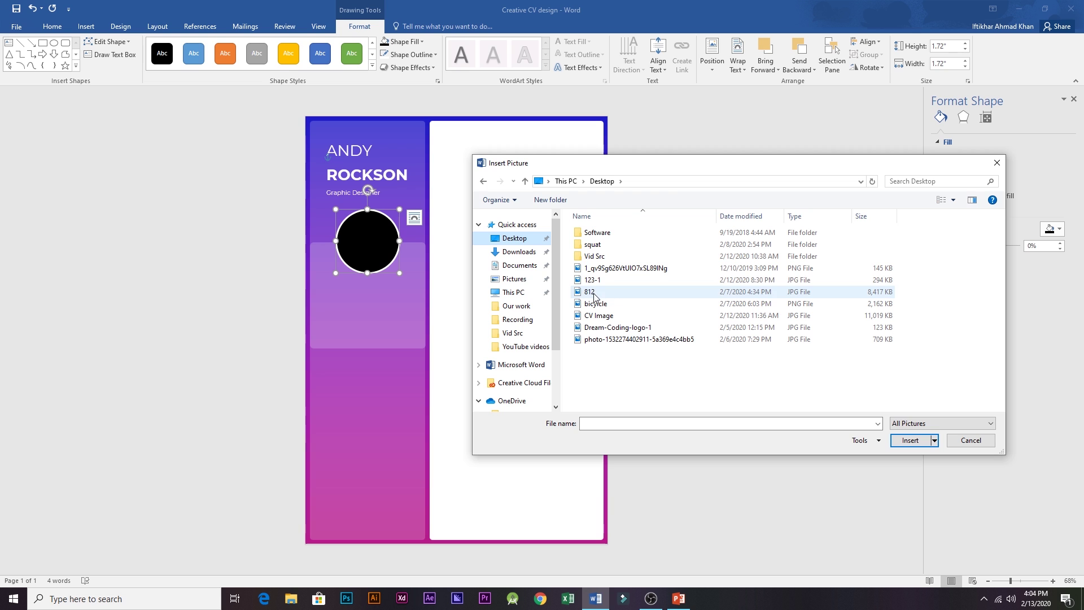
{"action": "left_click", "coordinate": [598, 316]}
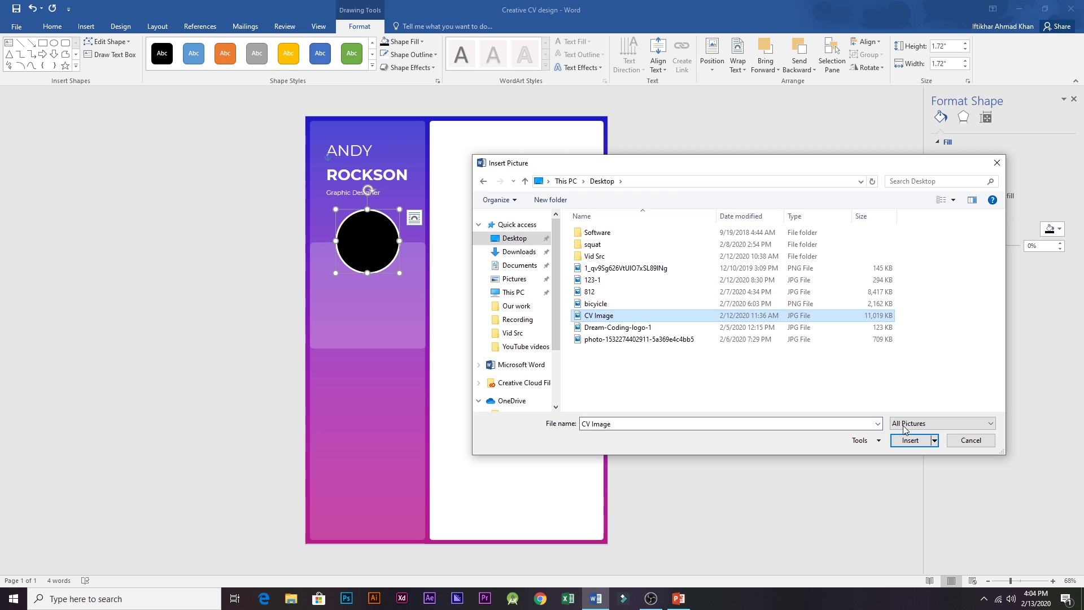
{"action": "left_click", "coordinate": [910, 440]}
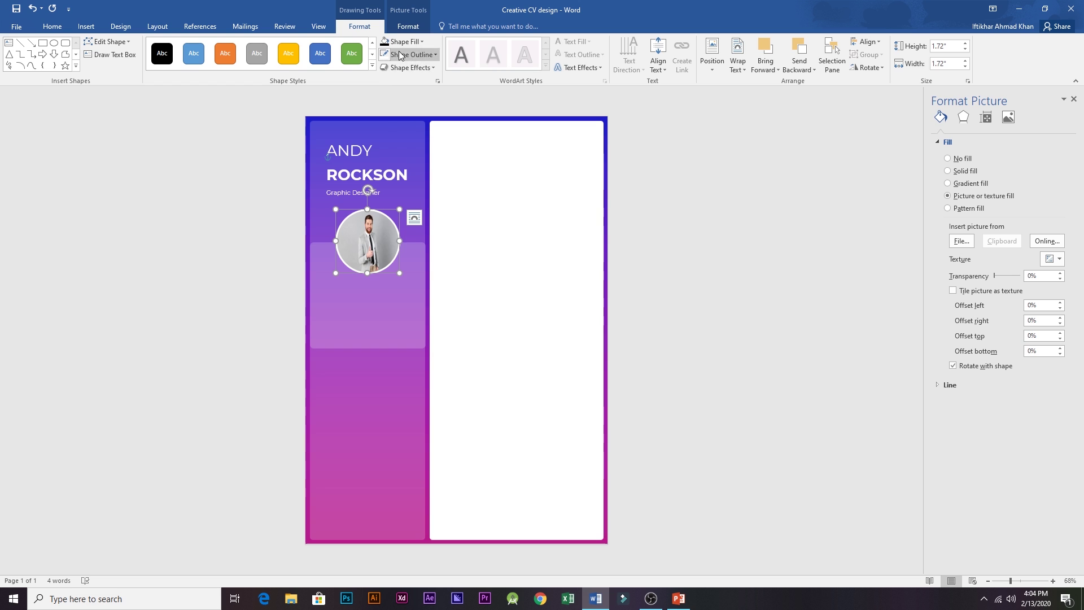
Step: Crop the photo with Fit, then enlarge and shift it so the face is centred
{"action": "left_click", "coordinate": [408, 27]}
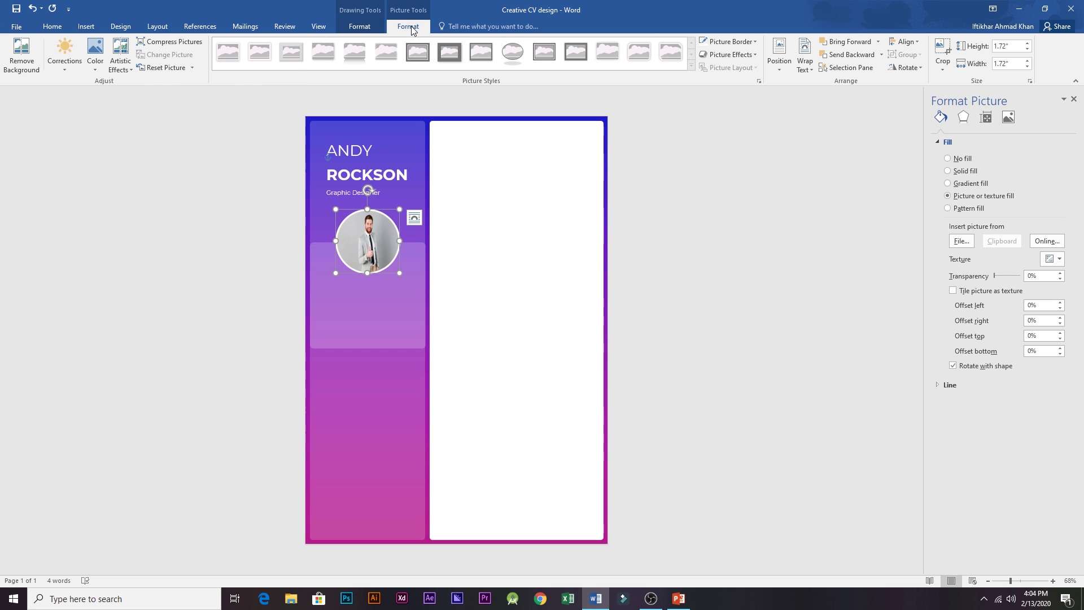
{"action": "left_click", "coordinate": [943, 69]}
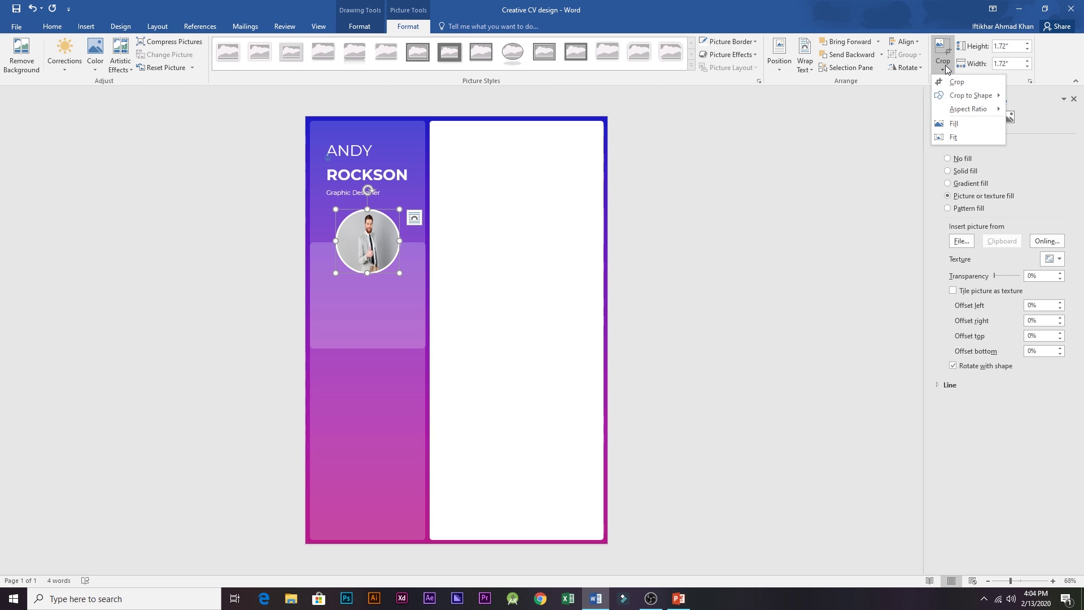
{"action": "left_click", "coordinate": [954, 138]}
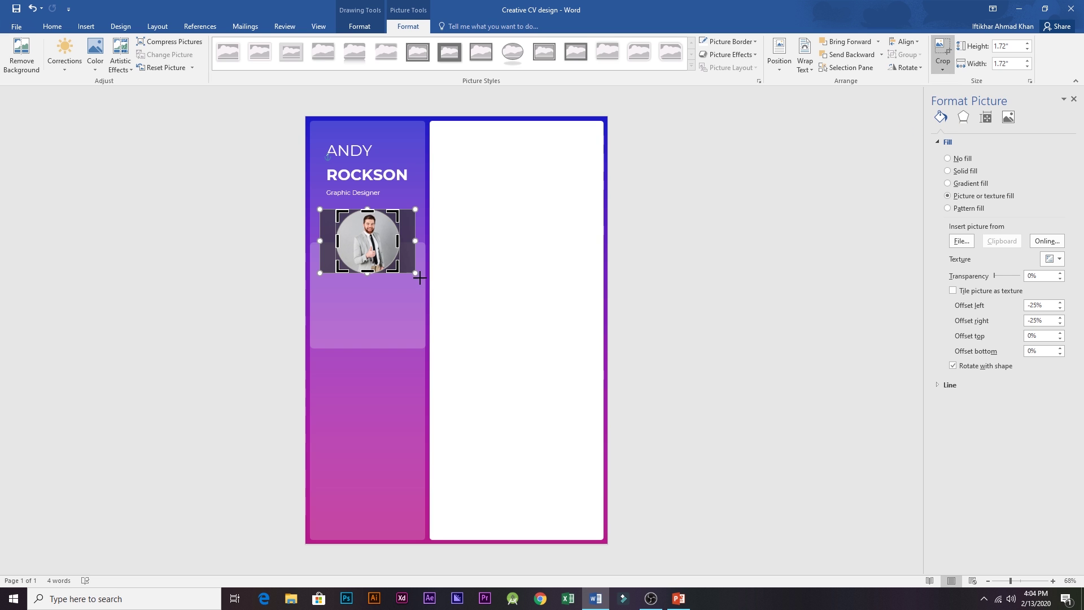
{"action": "left_click_drag", "start_coordinate": [417, 275], "coordinate": [423, 276]}
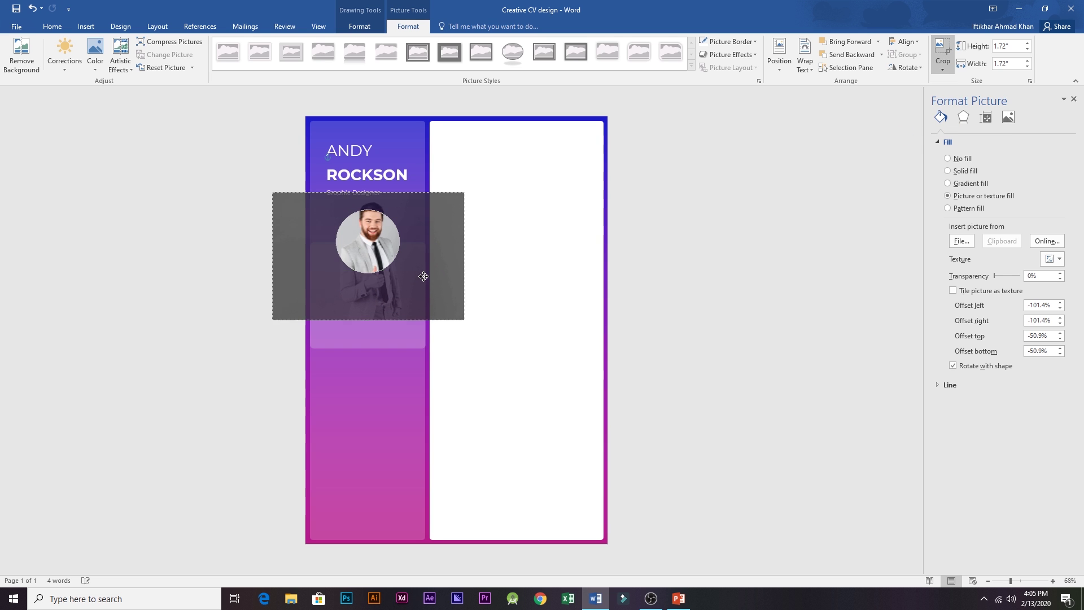
{"action": "mouse_move", "coordinate": [423, 276]}
{"action": "left_mouse_down"}
{"action": "mouse_move", "coordinate": [419, 288]}
{"action": "mouse_move", "coordinate": [483, 362]}
{"action": "mouse_move", "coordinate": [441, 295]}
{"action": "left_mouse_up"}
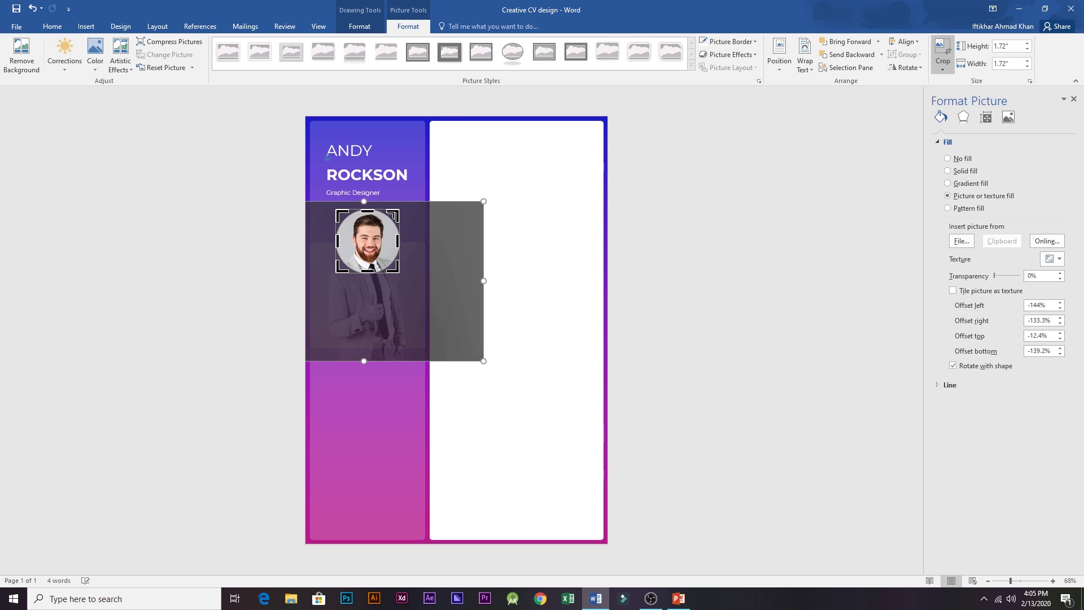
{"action": "left_click", "coordinate": [416, 193]}
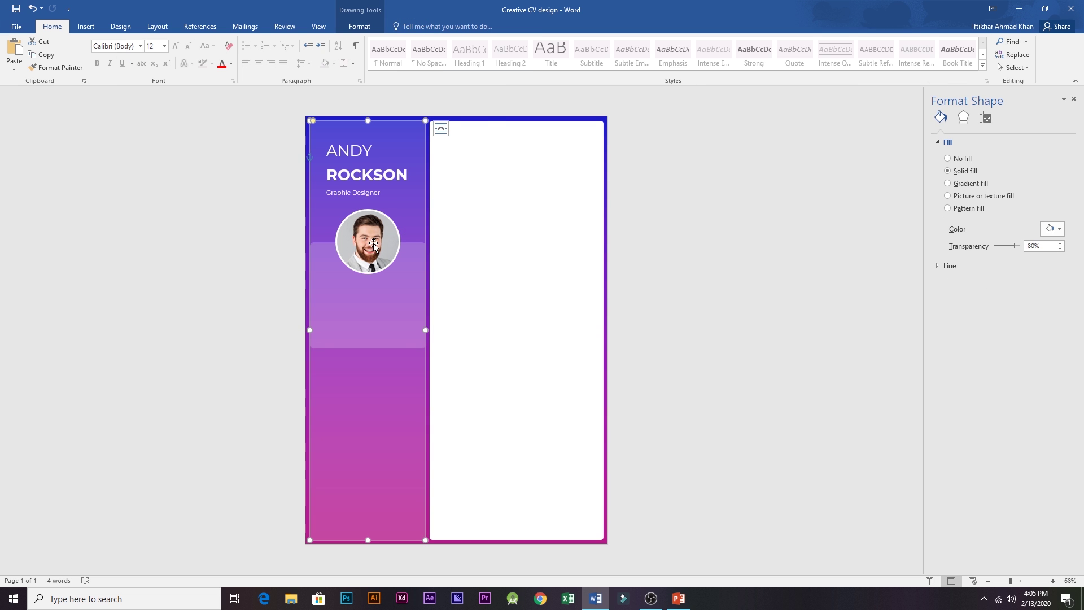
{"action": "left_click", "coordinate": [373, 319]}
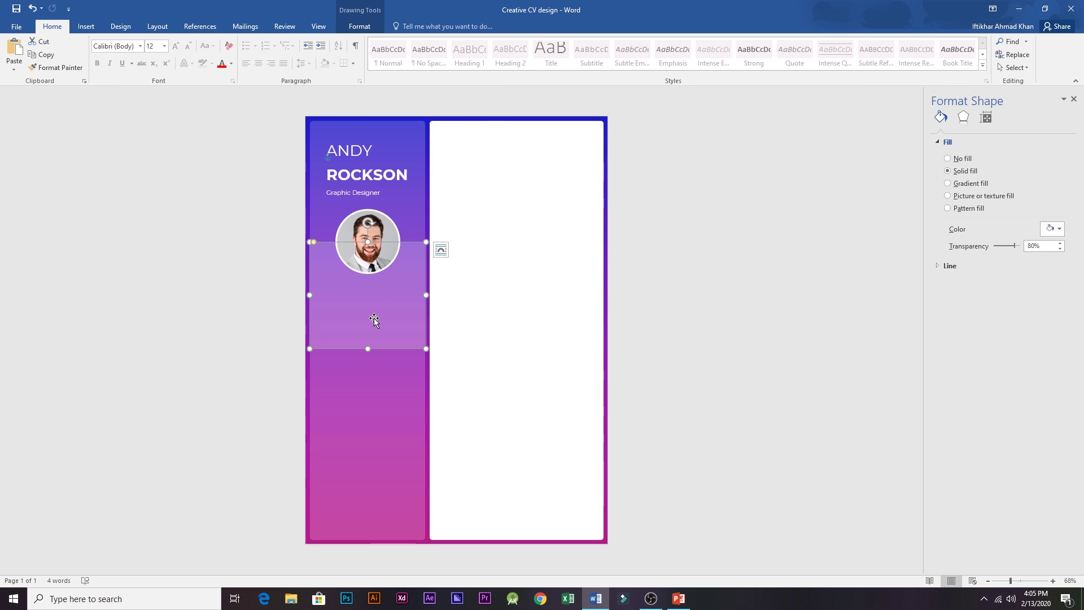
{"action": "left_click", "coordinate": [396, 257]}
{"action": "left_click", "coordinate": [414, 257]}
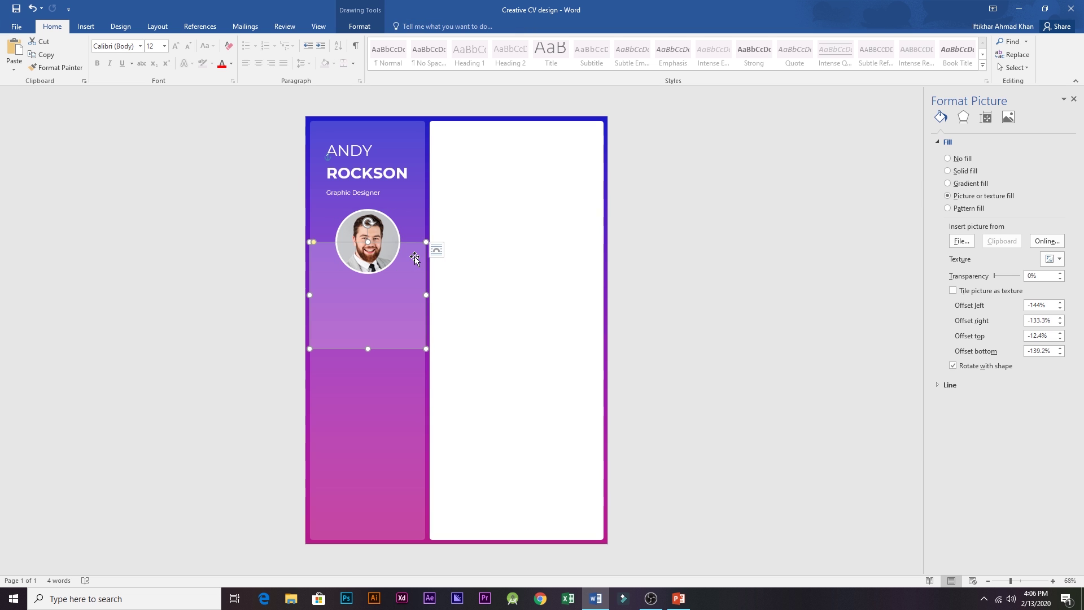
Step: Give the translucent rectangle a white outline
{"action": "left_click", "coordinate": [359, 27]}
{"action": "left_click", "coordinate": [410, 55]}
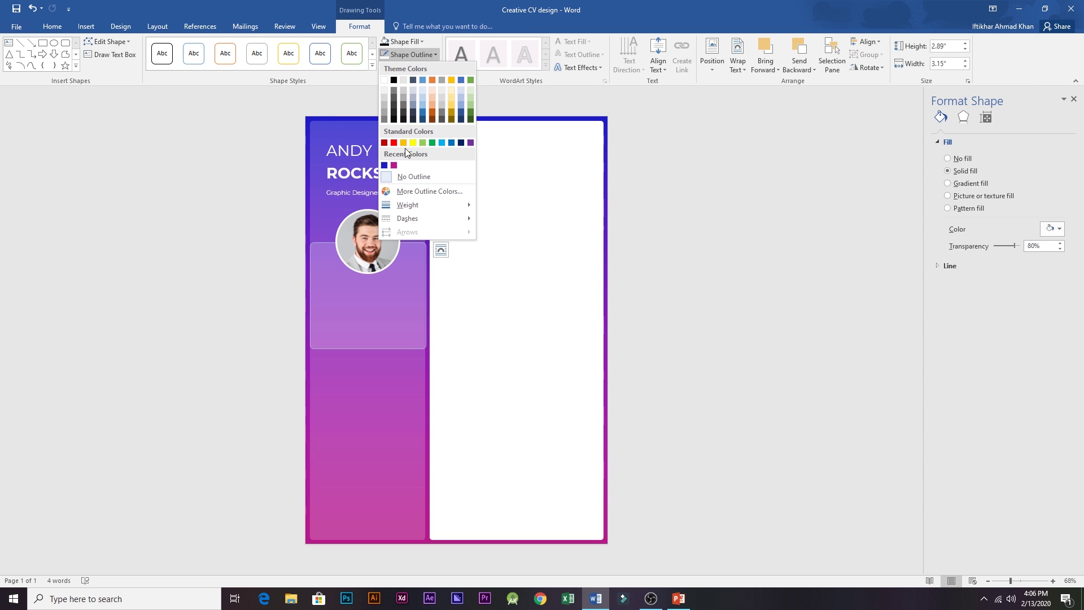
{"action": "left_click", "coordinate": [383, 81]}
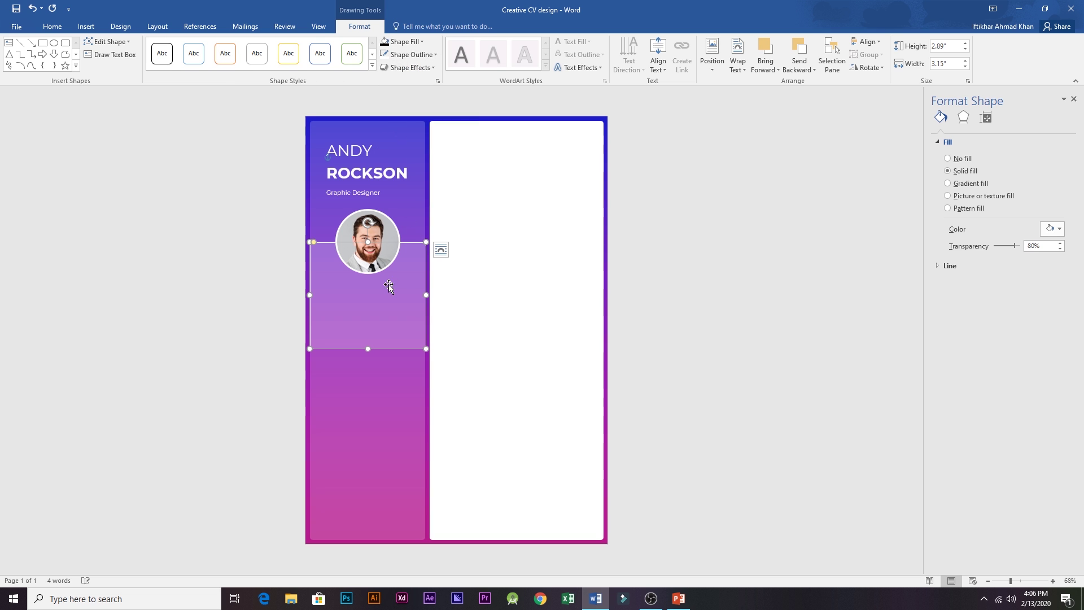
{"action": "left_click", "coordinate": [367, 173]}
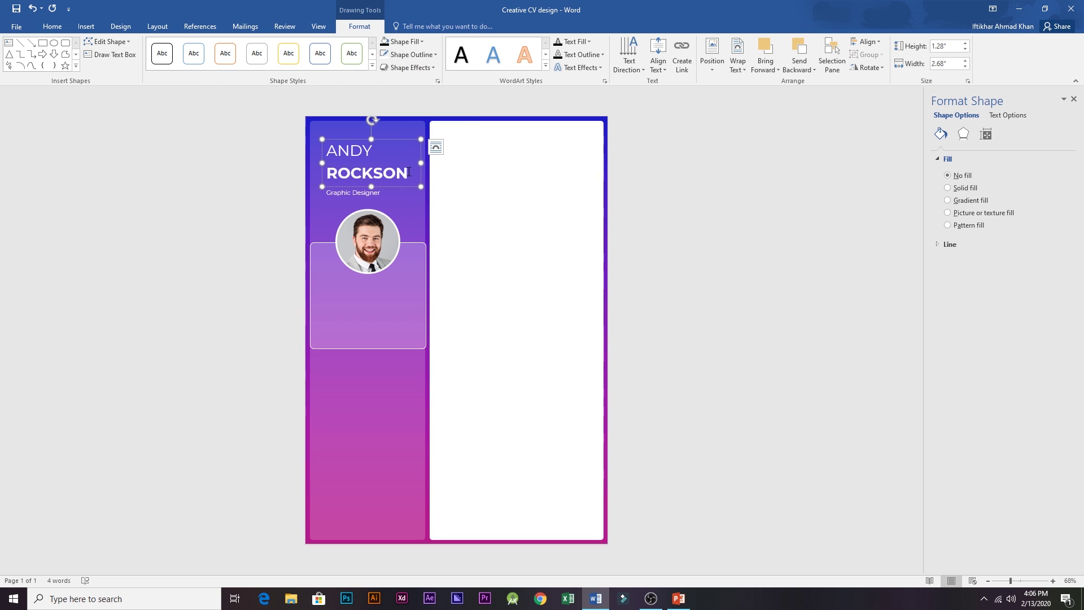
{"action": "left_click_drag", "start_coordinate": [409, 173], "coordinate": [325, 147]}
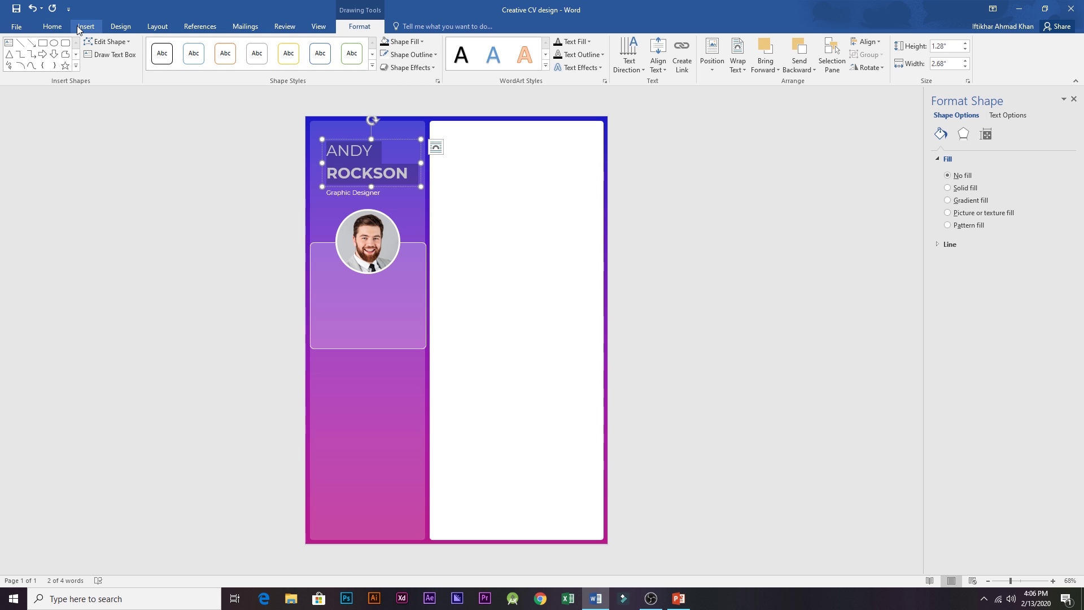
{"action": "left_click", "coordinate": [52, 26]}
{"action": "left_click", "coordinate": [309, 63]}
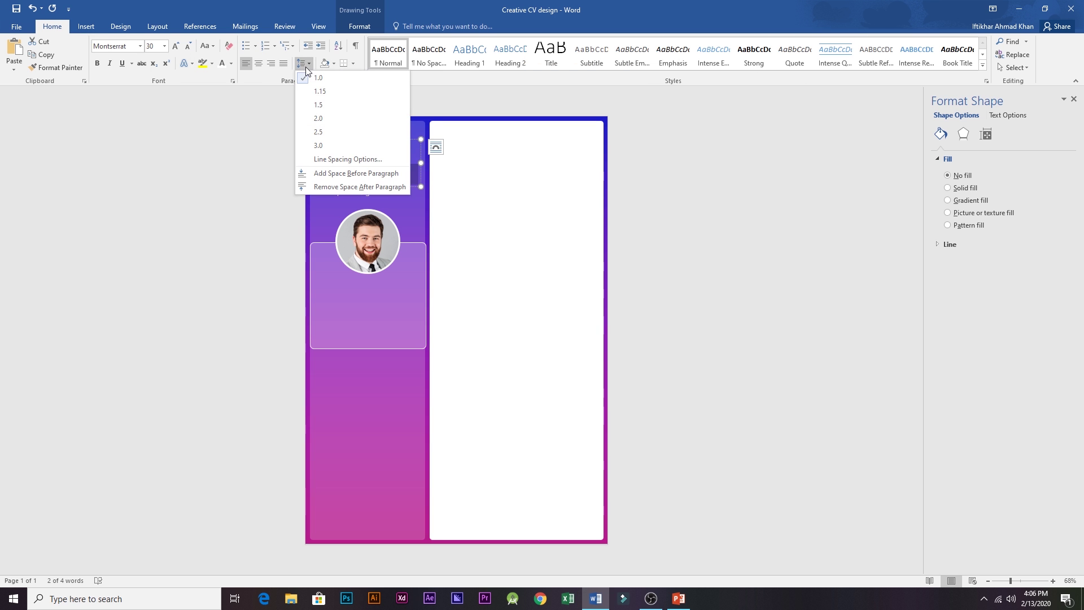
{"action": "left_click", "coordinate": [319, 135]}
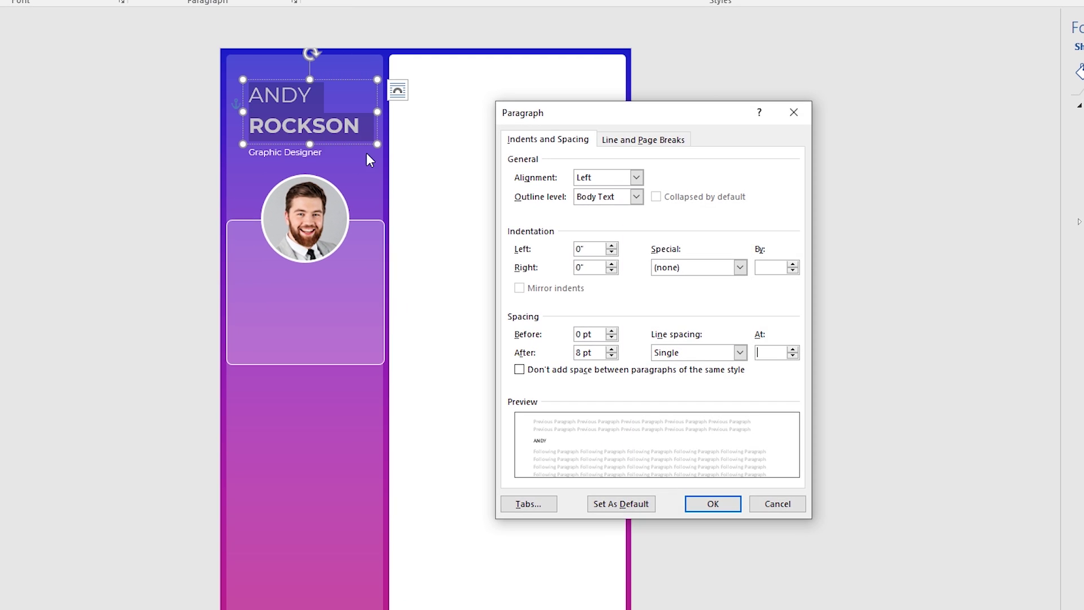
{"action": "left_click", "coordinate": [610, 356]}
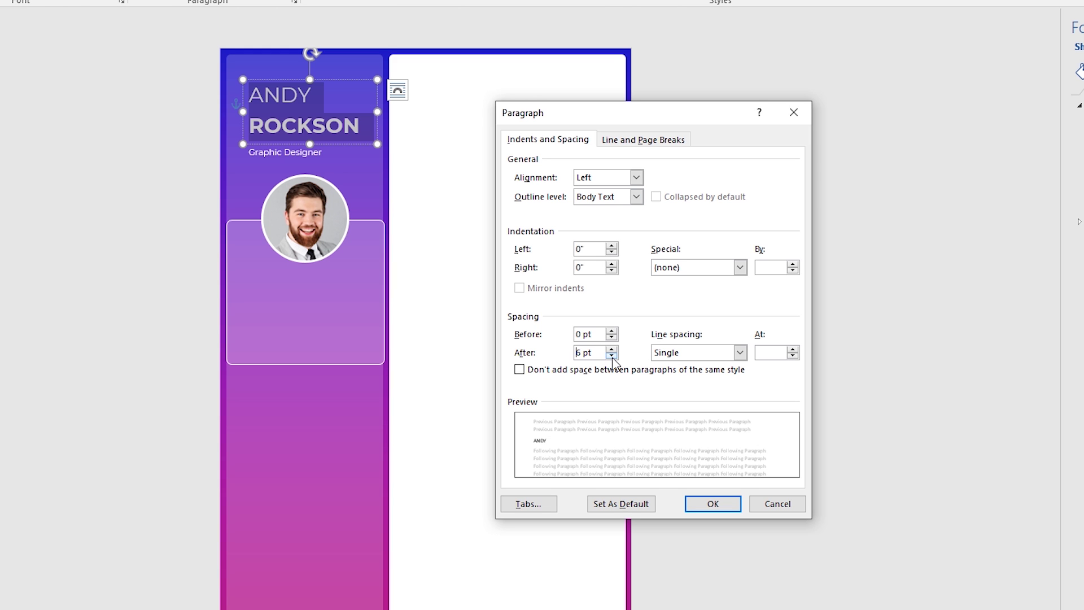
{"action": "left_click", "coordinate": [611, 356]}
{"action": "left_click", "coordinate": [706, 507]}
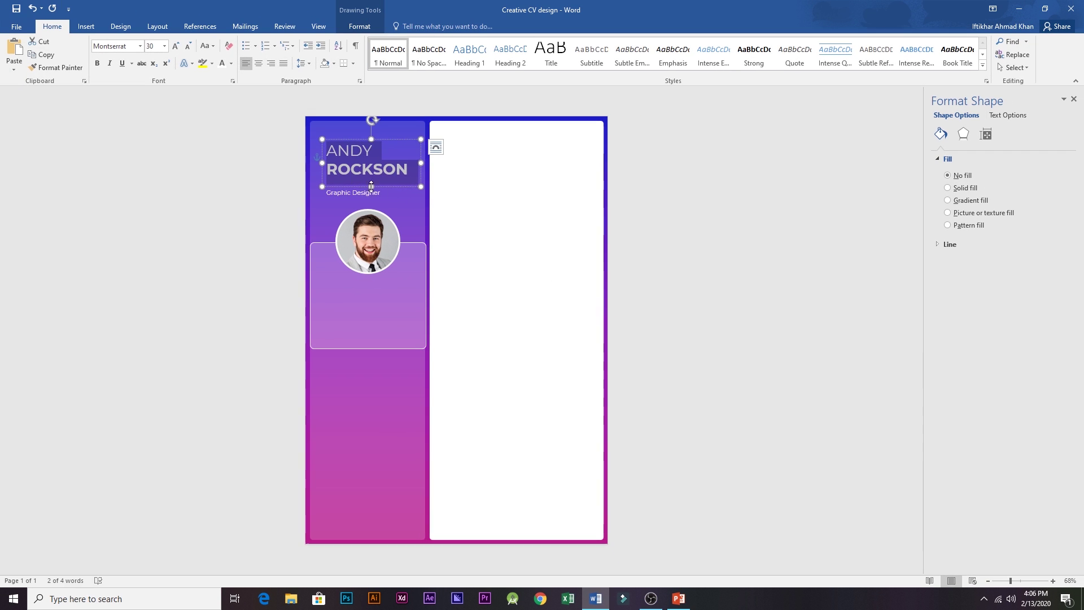
{"action": "left_click", "coordinate": [371, 186]}
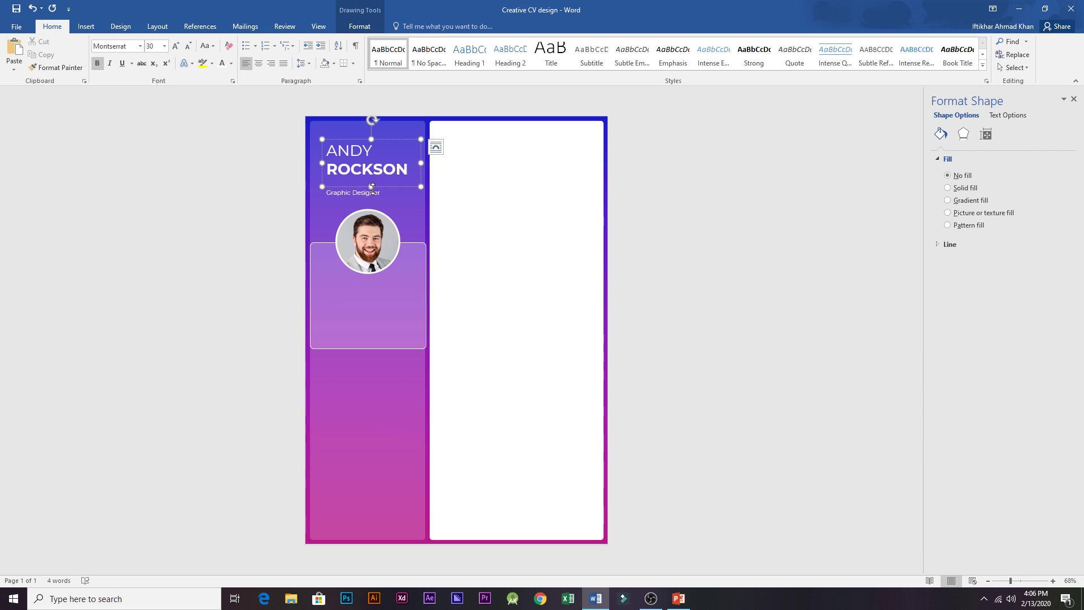
{"action": "left_click_drag", "start_coordinate": [360, 140], "coordinate": [360, 133]}
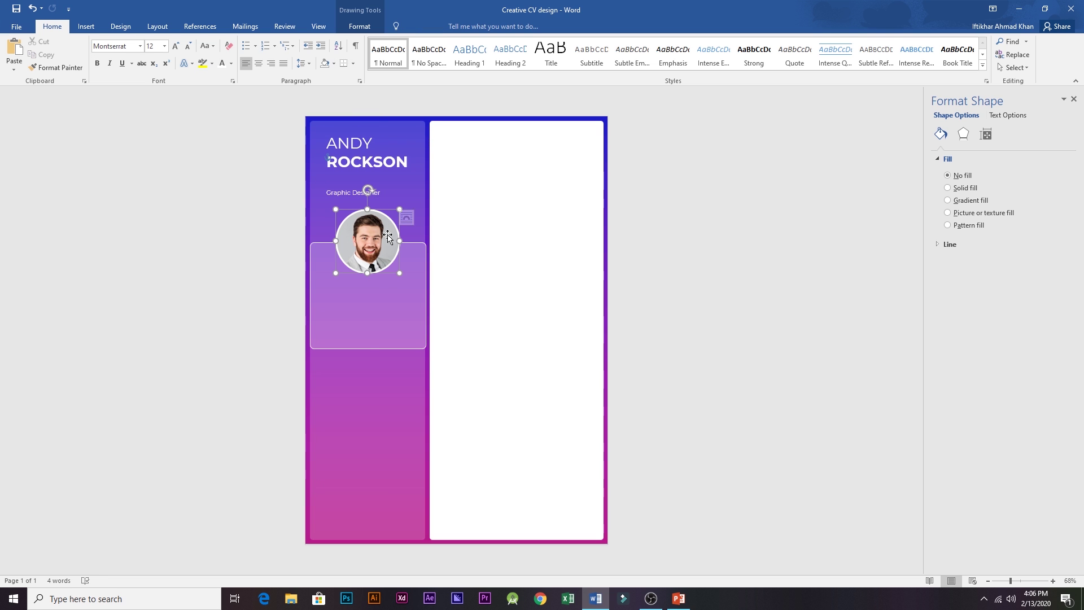
Step: Move the photo group and Graphic Designer text up slightly
{"action": "left_click", "coordinate": [385, 299]}
{"action": "left_click_drag", "start_coordinate": [385, 300], "coordinate": [385, 294]}
{"action": "left_click", "coordinate": [366, 199]}
{"action": "left_click_drag", "start_coordinate": [366, 207], "coordinate": [366, 192]}
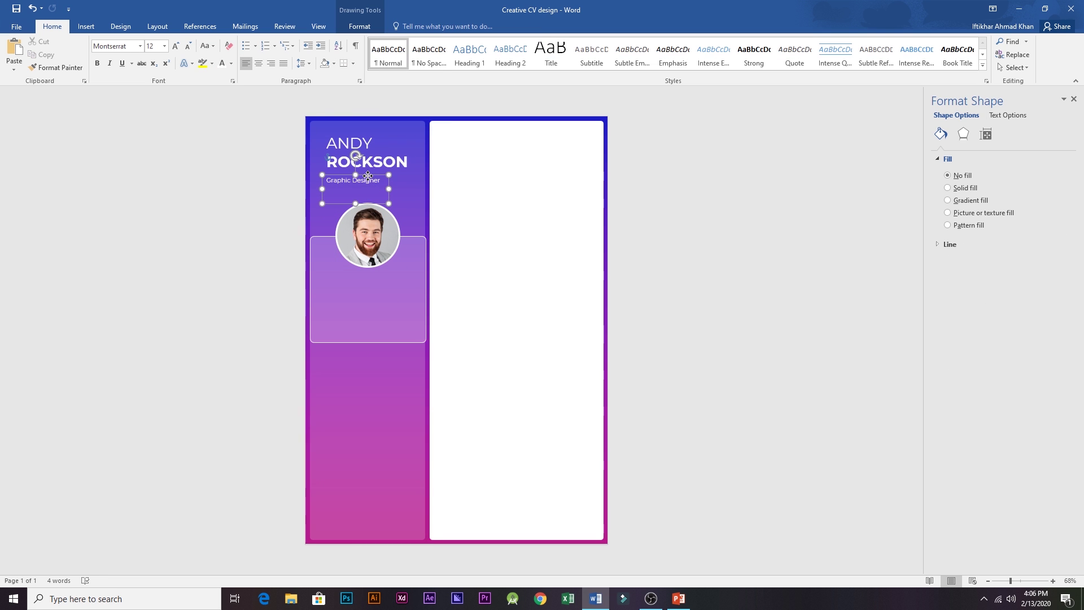
{"action": "left_click", "coordinate": [371, 300]}
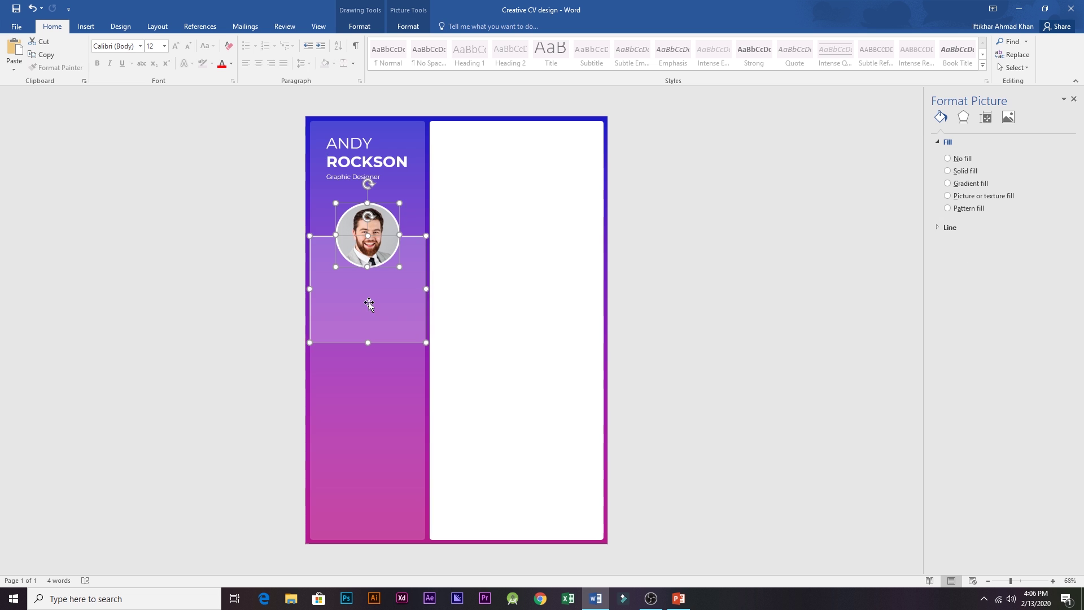
{"action": "left_click_drag", "start_coordinate": [371, 300], "coordinate": [369, 296]}
{"action": "left_click", "coordinate": [455, 339]}
{"action": "left_click", "coordinate": [365, 293]}
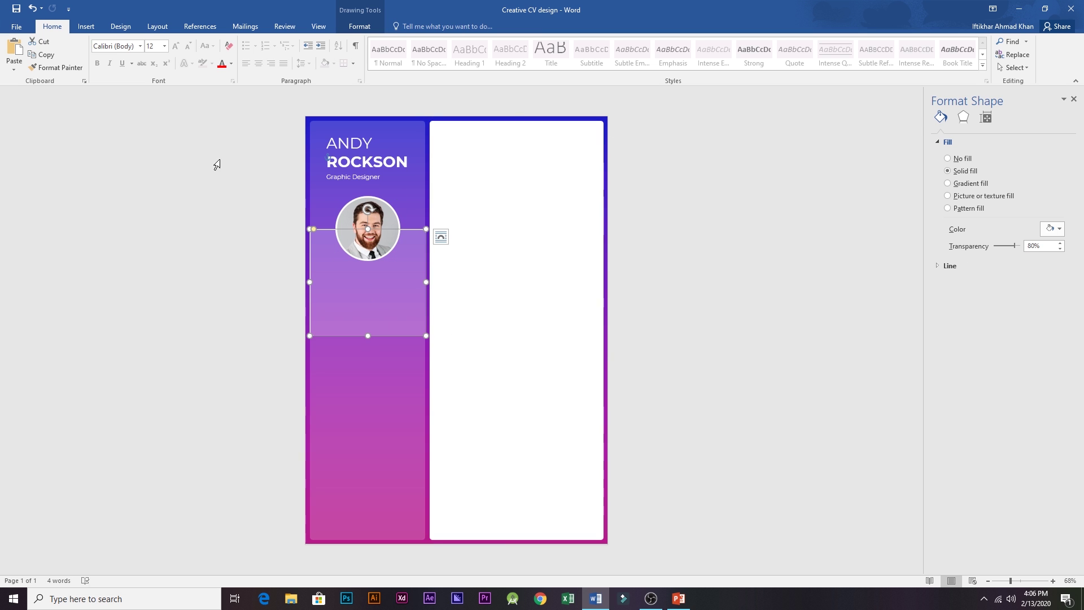
Step: Copy the subtitle box onto the panel as a bold, larger, uppercase ABOUT ME heading
{"action": "left_click", "coordinate": [347, 179]}
{"action": "key", "text": "ctrl+c"}
{"action": "key", "text": "ctrl+v"}
{"action": "mouse_move", "coordinate": [378, 219]}
{"action": "left_mouse_down"}
{"action": "mouse_move", "coordinate": [378, 272]}
{"action": "mouse_move", "coordinate": [323, 277]}
{"action": "left_mouse_up"}
{"action": "type", "text": "Ab"}
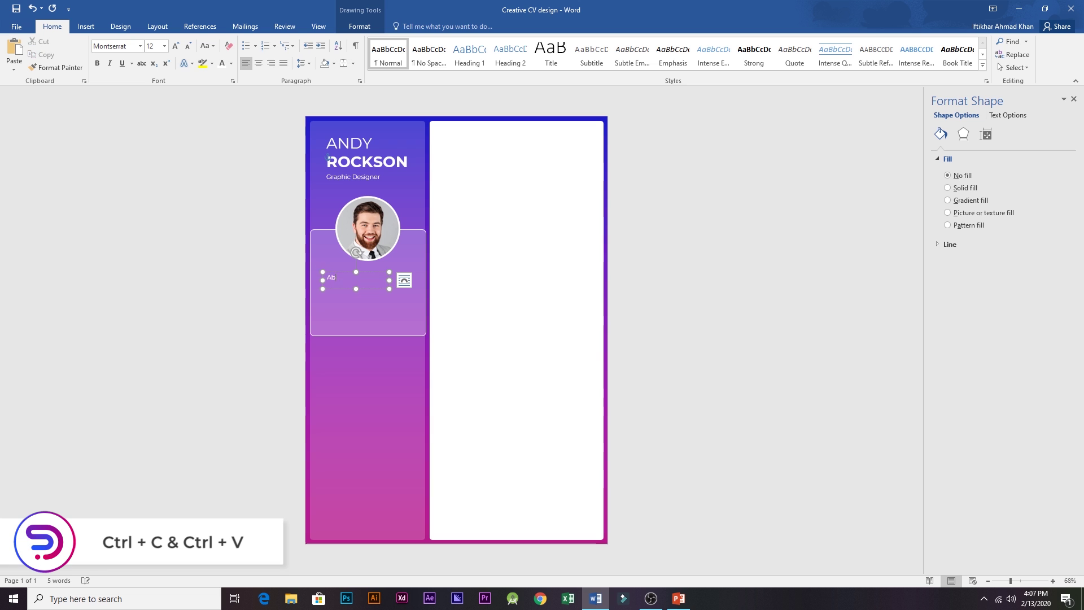
{"action": "type", "text": "out Me"}
{"action": "key", "text": "ctrl+a"}
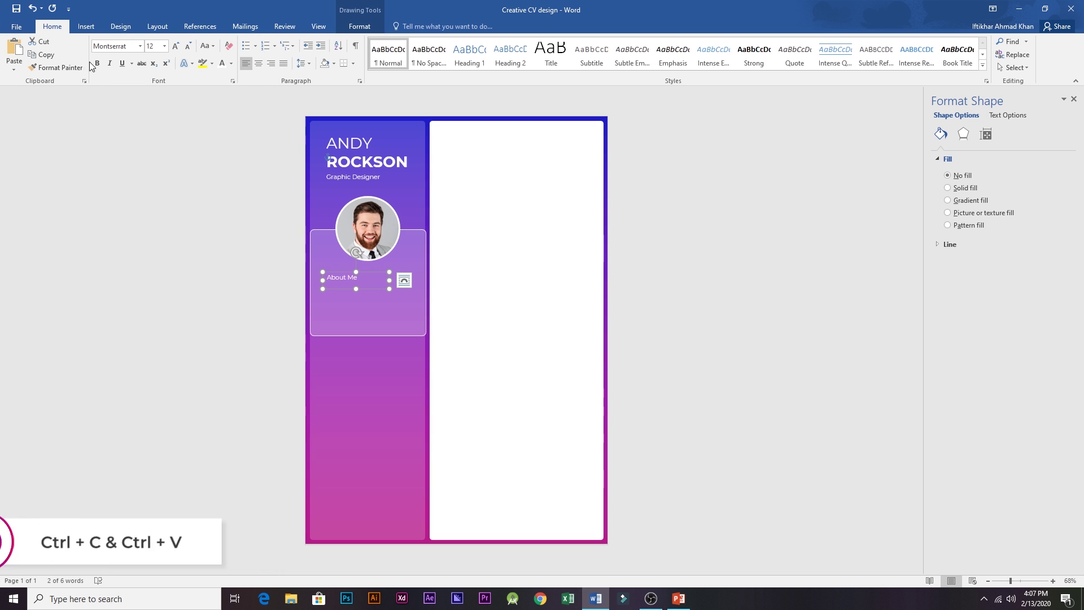
{"action": "key", "text": "ctrl+b"}
{"action": "left_click", "coordinate": [165, 46]}
{"action": "left_click", "coordinate": [154, 112]}
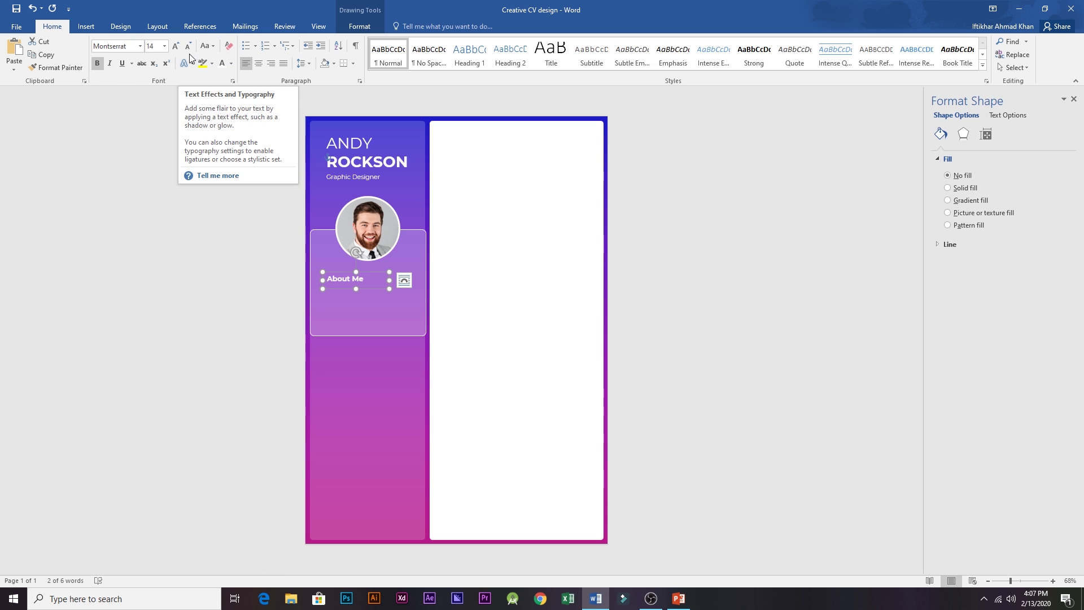
{"action": "left_click", "coordinate": [206, 46]}
{"action": "left_click", "coordinate": [226, 86]}
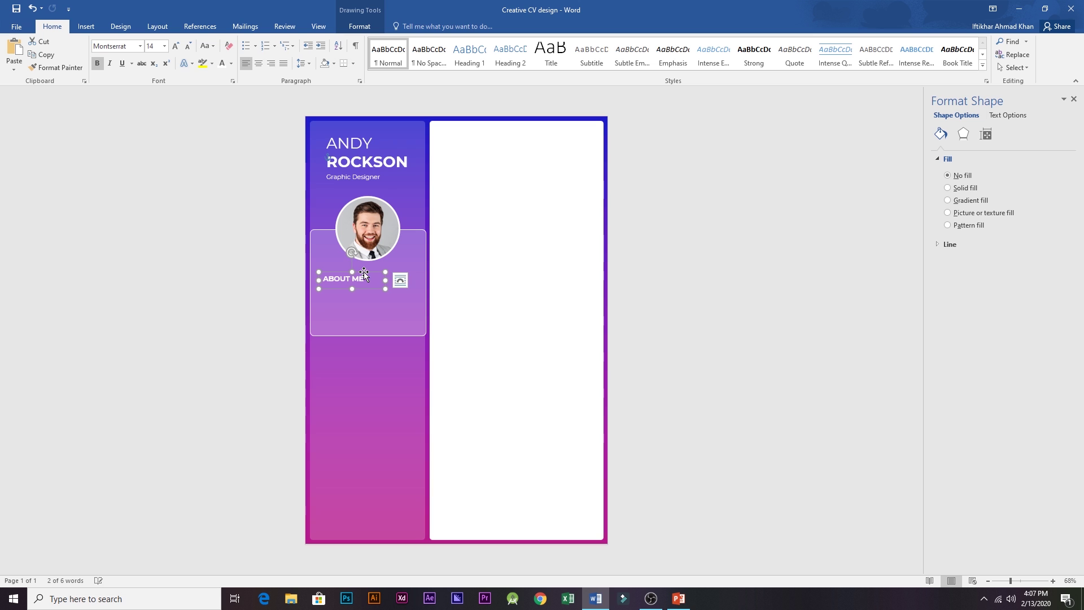
{"action": "left_click_drag", "start_coordinate": [364, 272], "coordinate": [364, 270]}
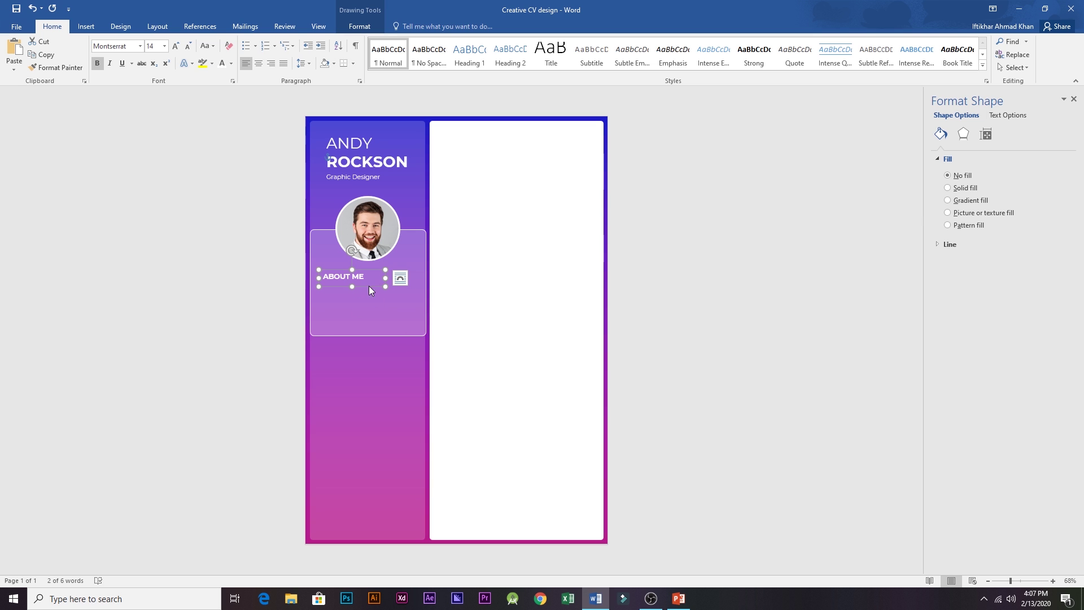
Step: Duplicate the heading as a 10 pt box holding the dummy paragraph from PowerPoint
{"action": "left_click_drag", "start_coordinate": [368, 286], "coordinate": [382, 308]}
{"action": "left_click", "coordinate": [165, 46]}
{"action": "left_click", "coordinate": [153, 80]}
{"action": "left_click", "coordinate": [679, 598]}
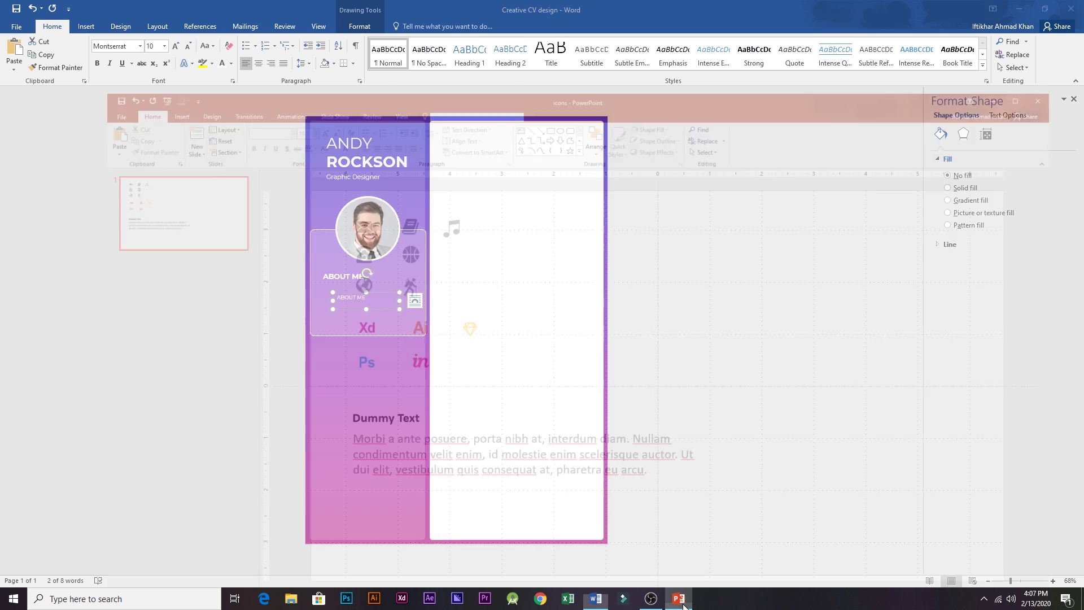
{"action": "left_click_drag", "start_coordinate": [282, 397], "coordinate": [624, 442]}
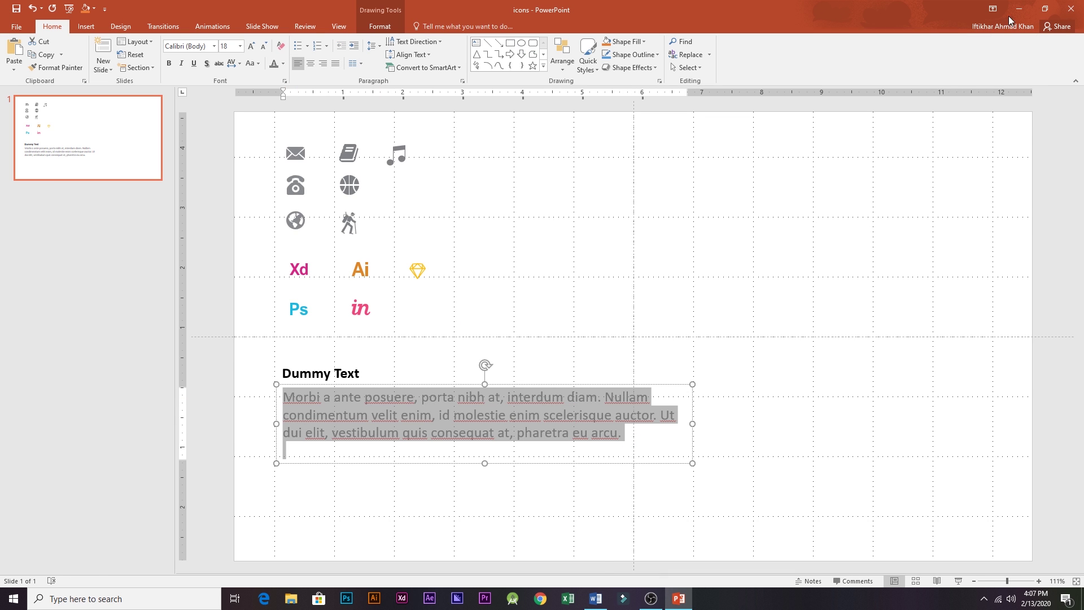
{"action": "key", "text": "alt+Tab"}
{"action": "key", "text": "ctrl+v"}
{"action": "mouse_move", "coordinate": [399, 310]}
{"action": "left_mouse_down"}
{"action": "mouse_move", "coordinate": [422, 330]}
{"action": "mouse_move", "coordinate": [409, 289]}
{"action": "mouse_move", "coordinate": [416, 328]}
{"action": "left_mouse_up"}
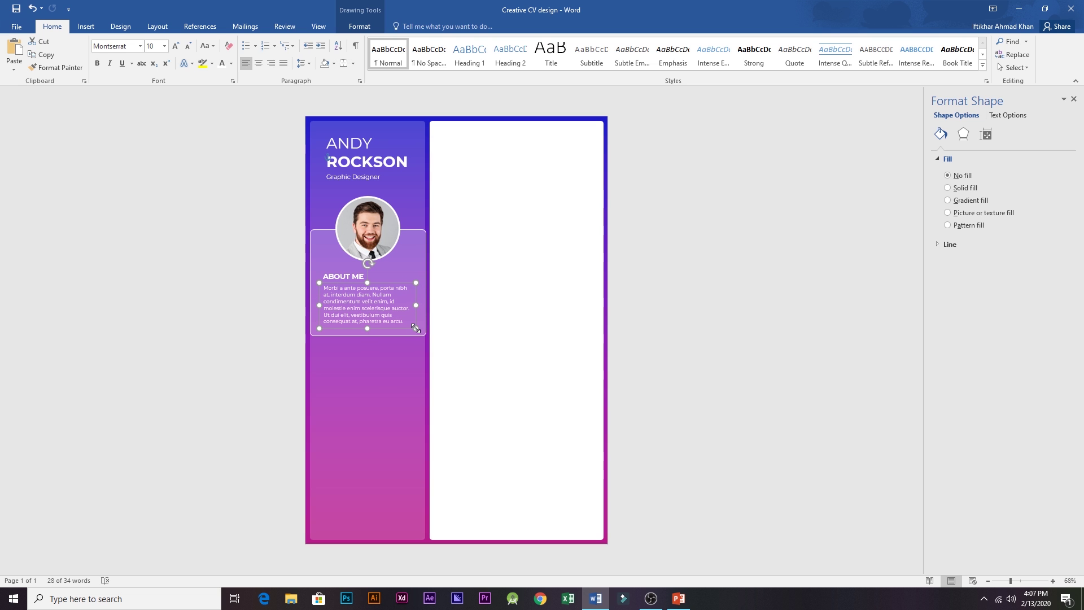
Step: Nudge the About Me card up and draw a rounded rectangle bar below it
{"action": "left_click", "coordinate": [343, 276], "text": "shift"}
{"action": "key", "text": "Up"}
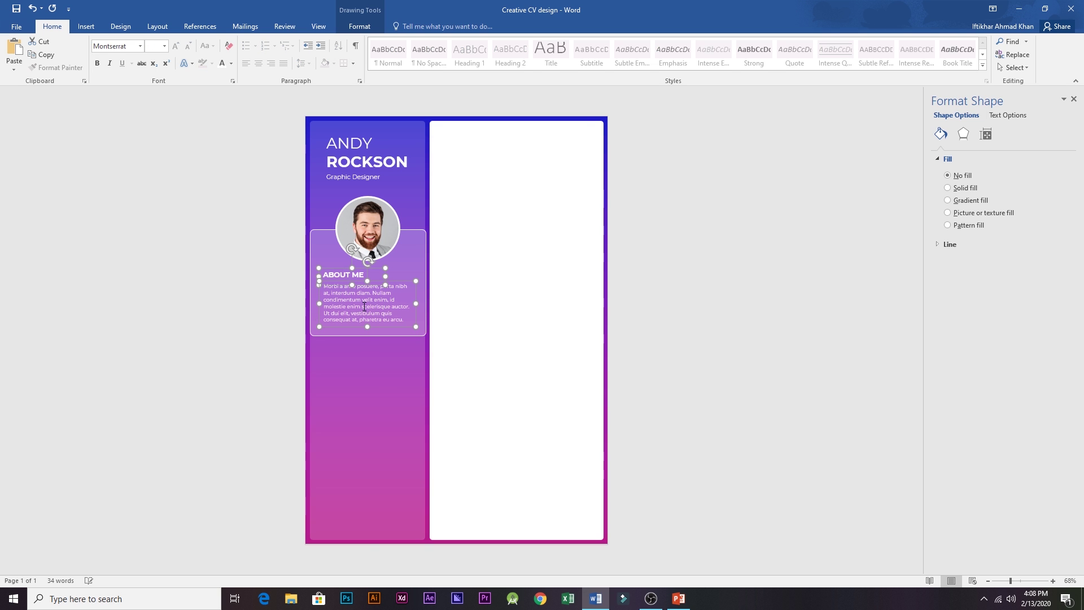
{"action": "left_click", "coordinate": [357, 362]}
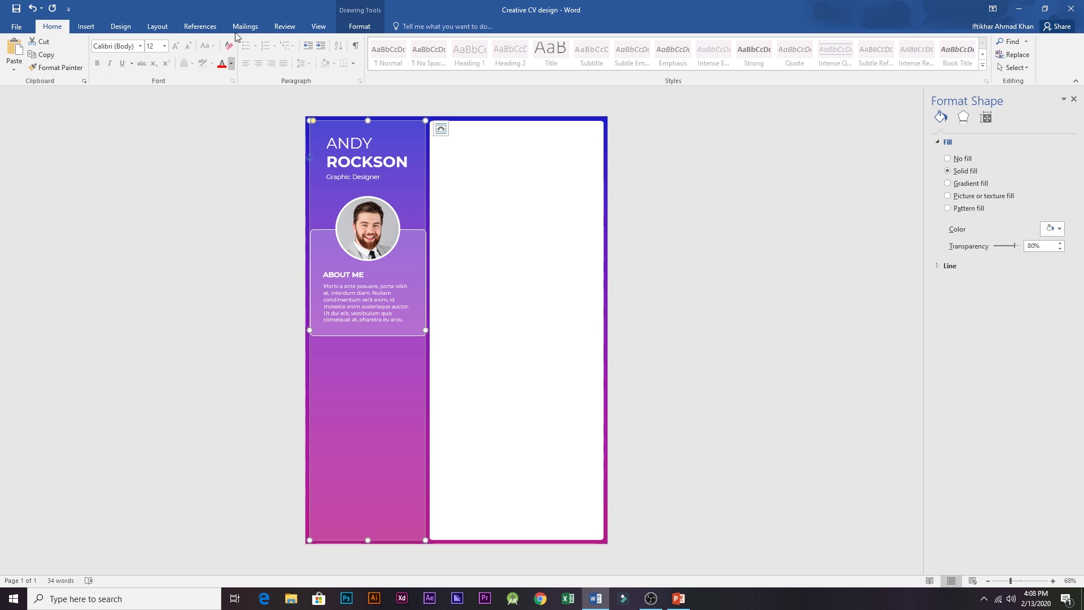
{"action": "left_click", "coordinate": [86, 27]}
{"action": "left_click", "coordinate": [173, 61]}
{"action": "left_click", "coordinate": [213, 92]}
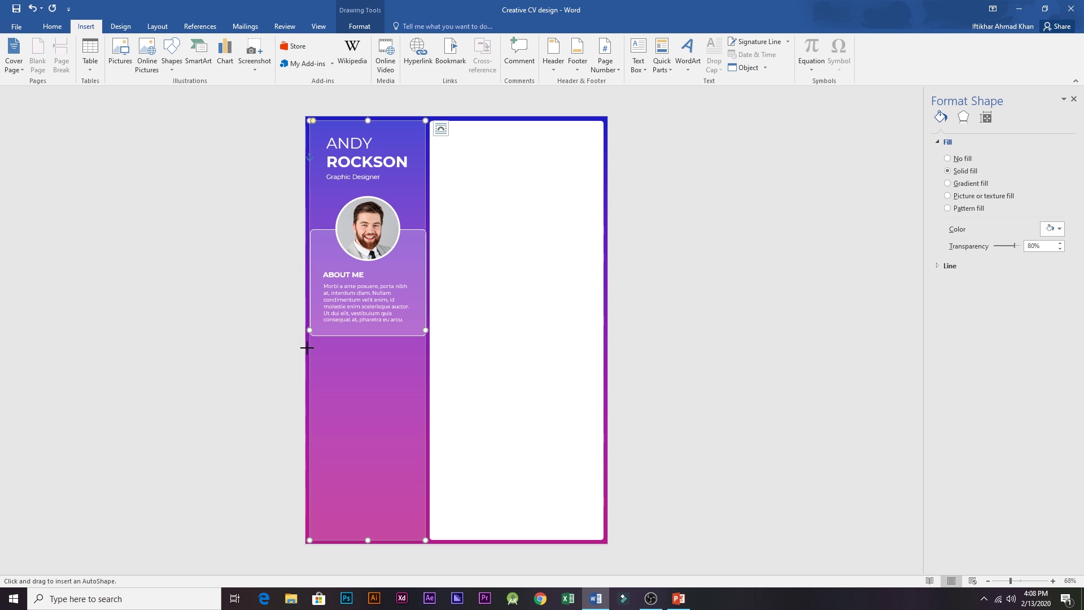
{"action": "left_click_drag", "start_coordinate": [322, 356], "coordinate": [418, 378]}
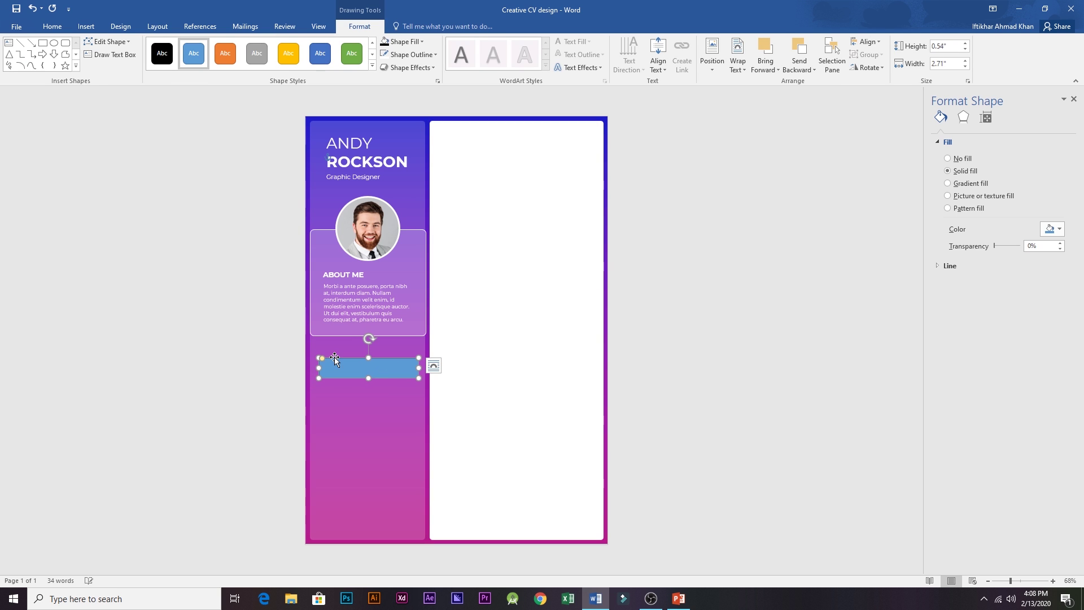
Step: Shorten the bar and give it no outline and a white fill at 80% transparency
{"action": "mouse_move", "coordinate": [321, 358]}
{"action": "left_mouse_down"}
{"action": "mouse_move", "coordinate": [337, 370]}
{"action": "mouse_move", "coordinate": [378, 363]}
{"action": "left_mouse_up"}
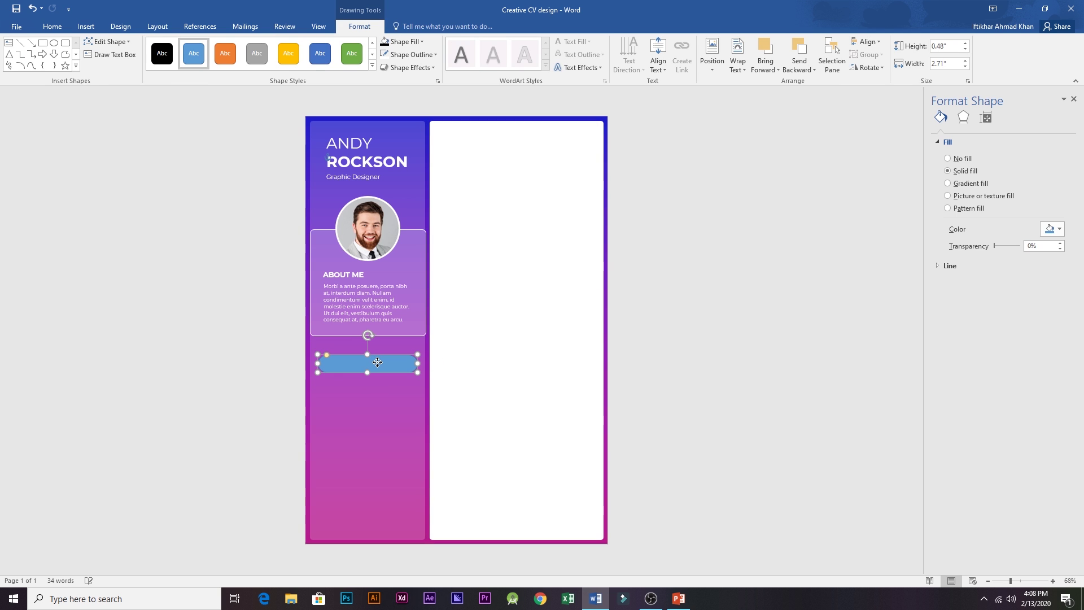
{"action": "left_click", "coordinate": [409, 55]}
{"action": "left_click", "coordinate": [418, 176]}
{"action": "left_click", "coordinate": [412, 42]}
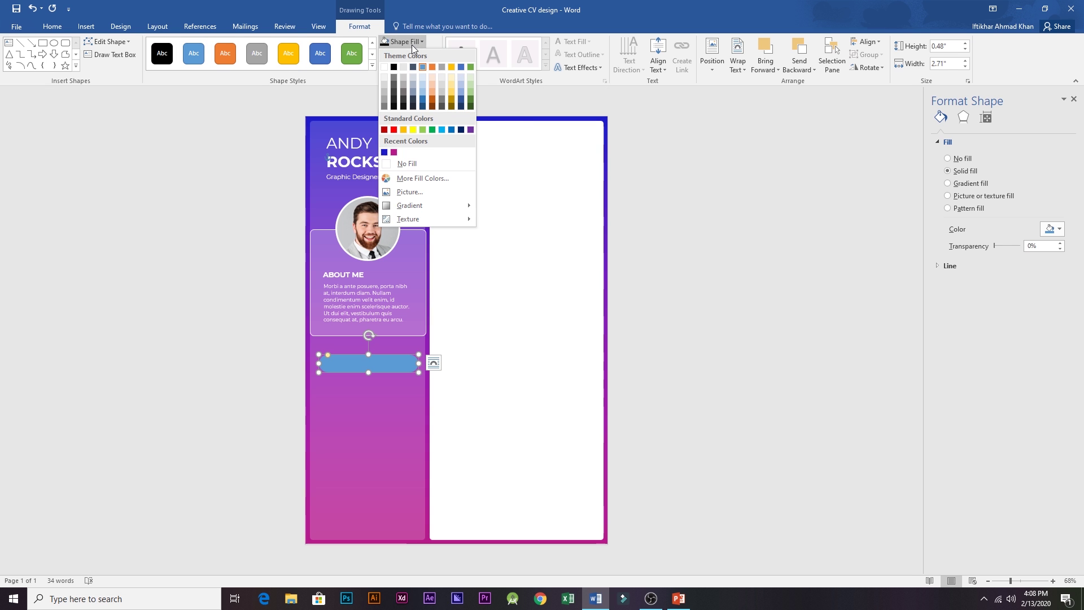
{"action": "left_click", "coordinate": [385, 61]}
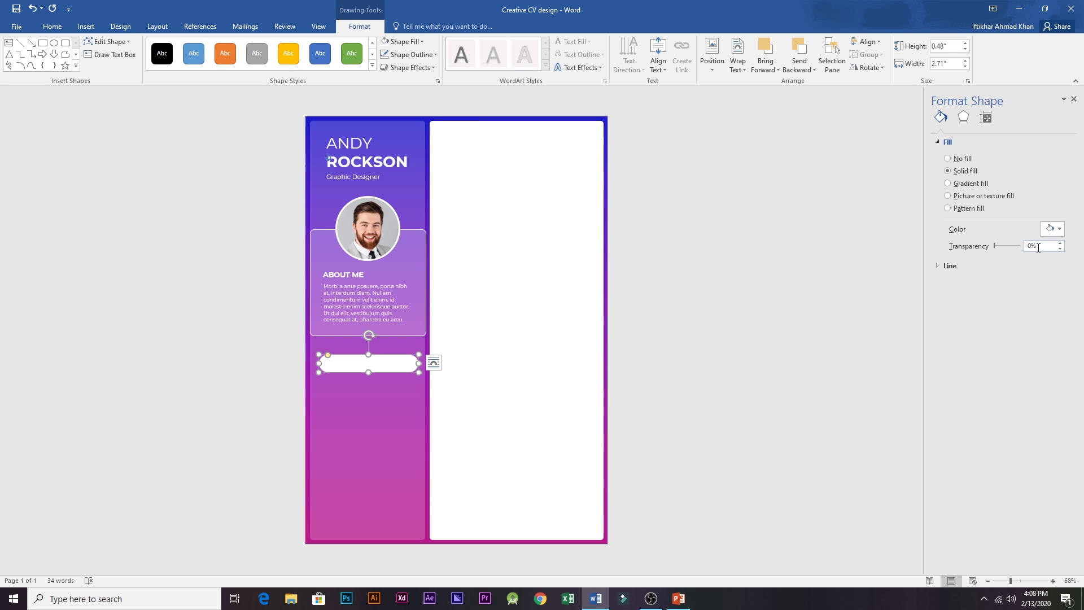
{"action": "left_click_drag", "start_coordinate": [995, 246], "coordinate": [1014, 246]}
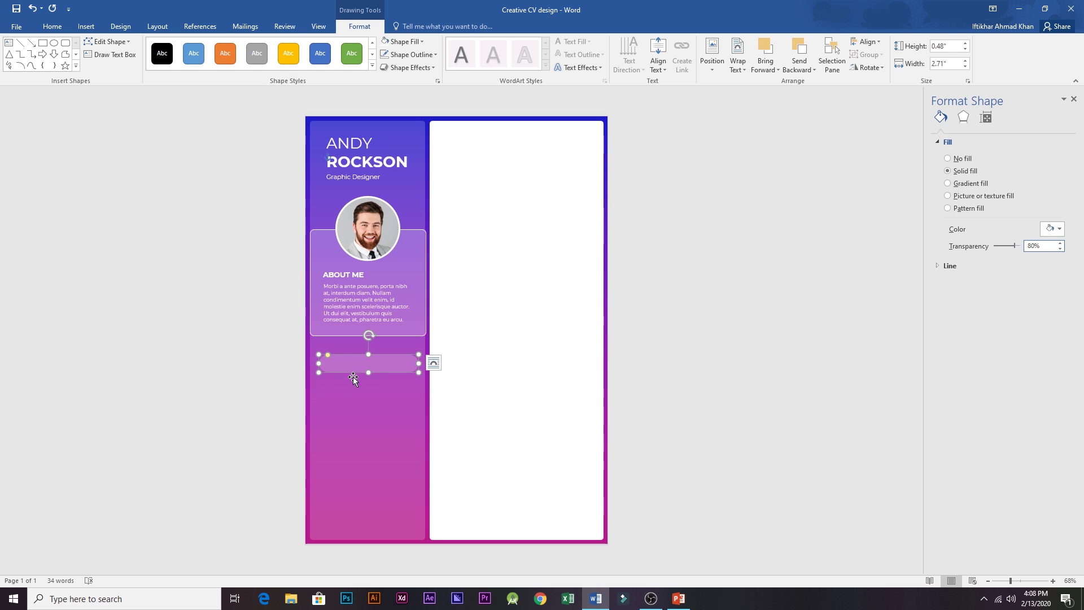
Step: Paste two copies of the rounded bar stacked below the original
{"action": "scroll", "coordinate": [313, 380], "scroll_direction": "up", "scroll_amount": 5, "text": "ctrl"}
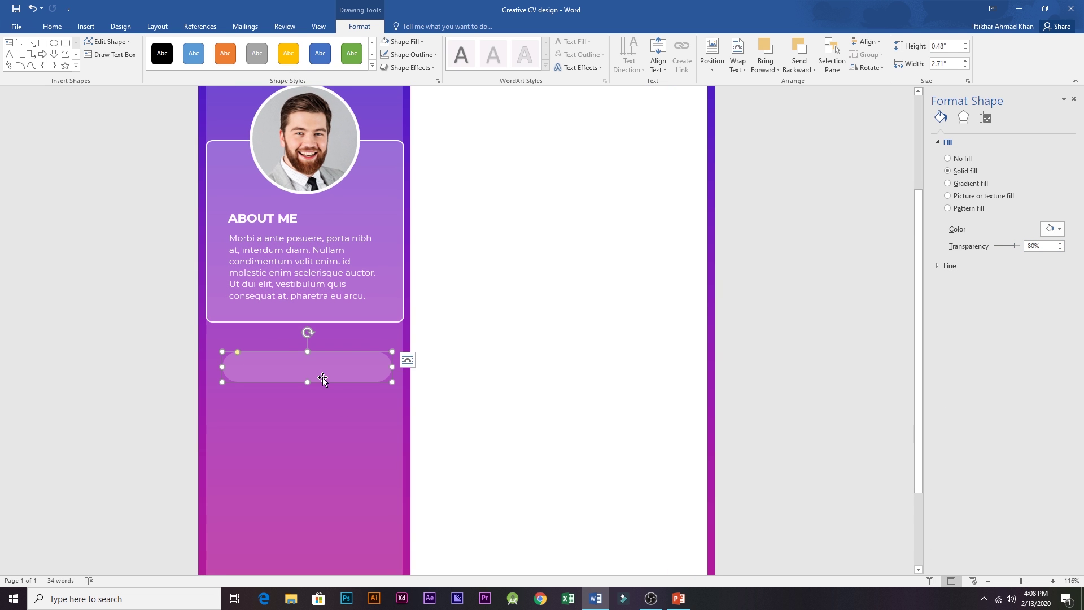
{"action": "key", "text": "ctrl+v"}
{"action": "left_click_drag", "start_coordinate": [336, 372], "coordinate": [325, 417]}
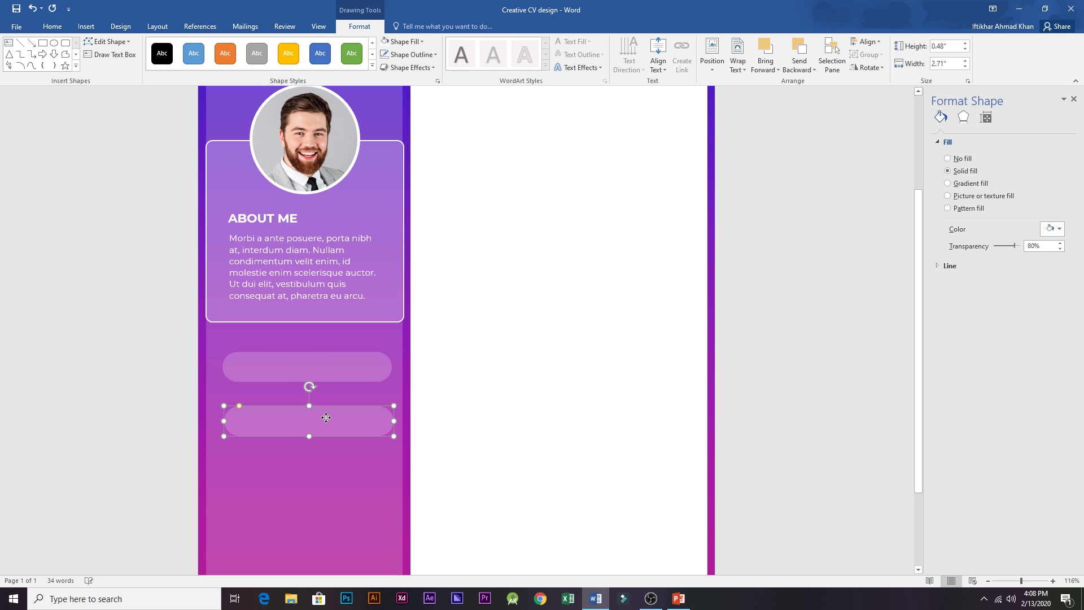
{"action": "key", "text": "ctrl+v"}
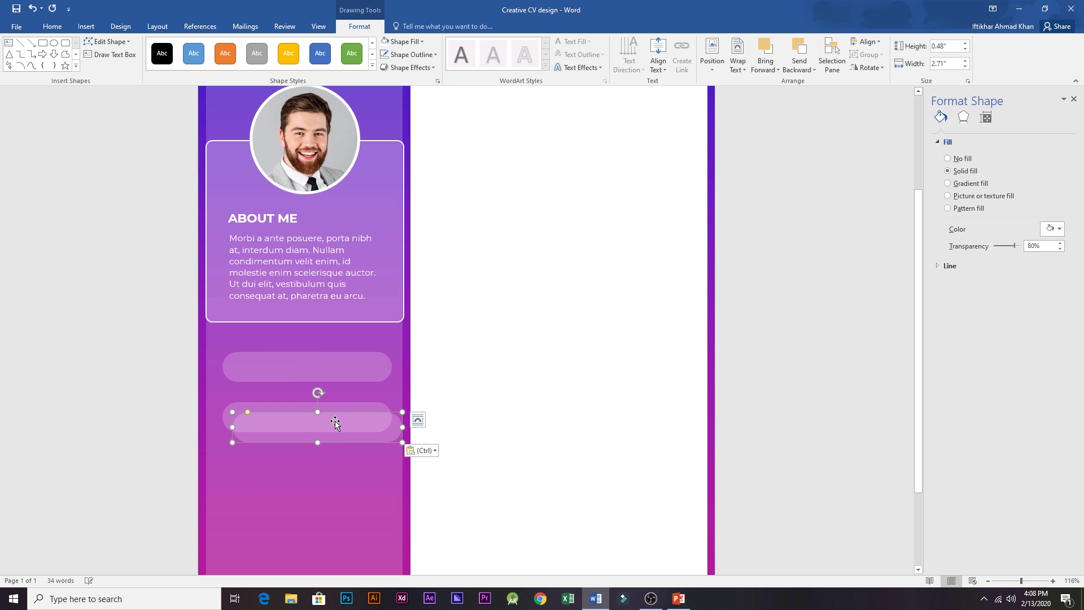
{"action": "left_click_drag", "start_coordinate": [334, 421], "coordinate": [322, 463]}
Step: Align the three bars to center and distribute them vertically
{"action": "left_click", "coordinate": [326, 418], "text": "shift"}
{"action": "left_click", "coordinate": [330, 369], "text": "shift"}
{"action": "left_click", "coordinate": [868, 41]}
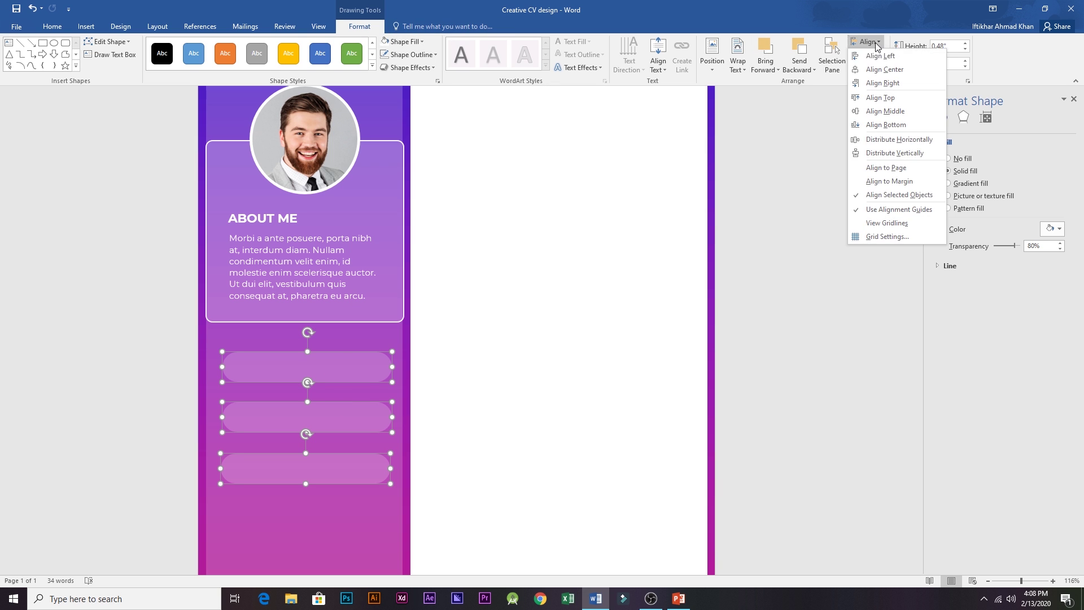
{"action": "left_click", "coordinate": [885, 69]}
{"action": "left_click", "coordinate": [874, 44]}
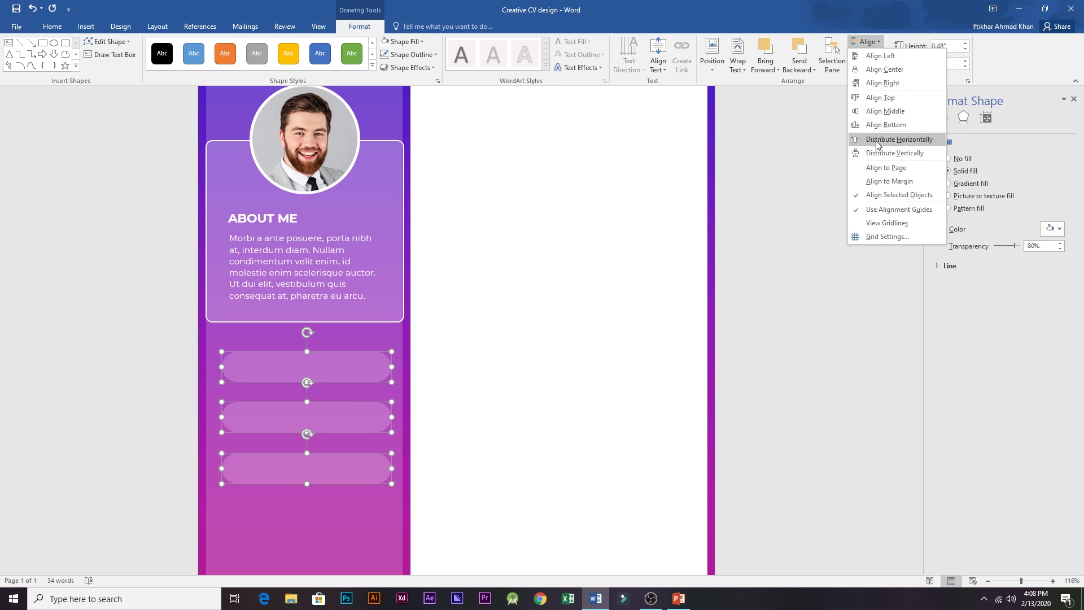
{"action": "left_click", "coordinate": [895, 152]}
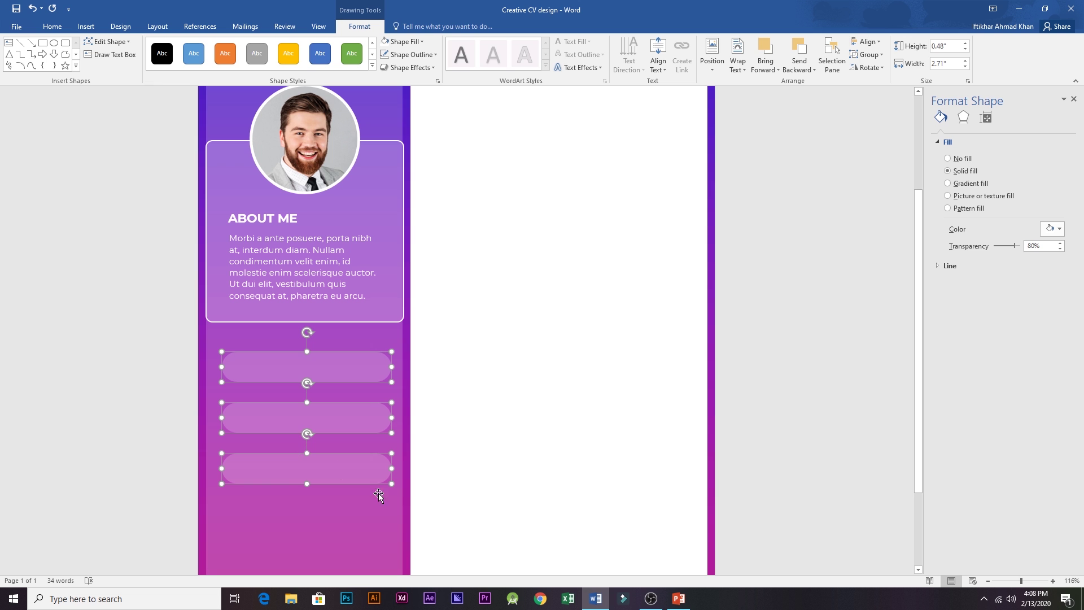
Step: Copy the envelope, phone and globe icons from PowerPoint and paste them into the CV
{"action": "left_click", "coordinate": [678, 599]}
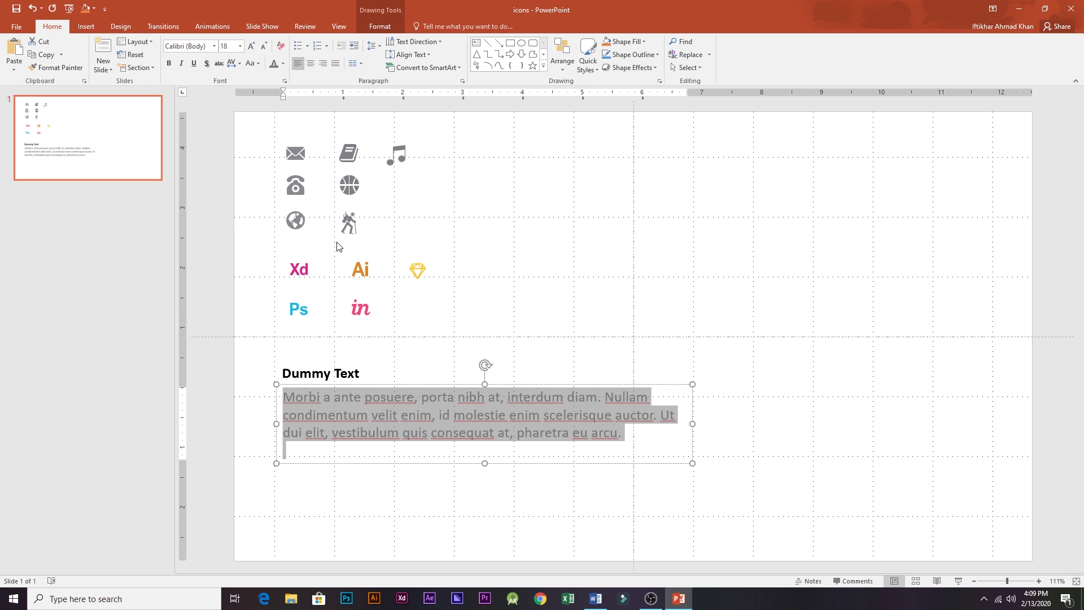
{"action": "left_click", "coordinate": [303, 155]}
{"action": "left_click", "coordinate": [292, 184], "text": "shift"}
{"action": "key", "text": "ctrl+c"}
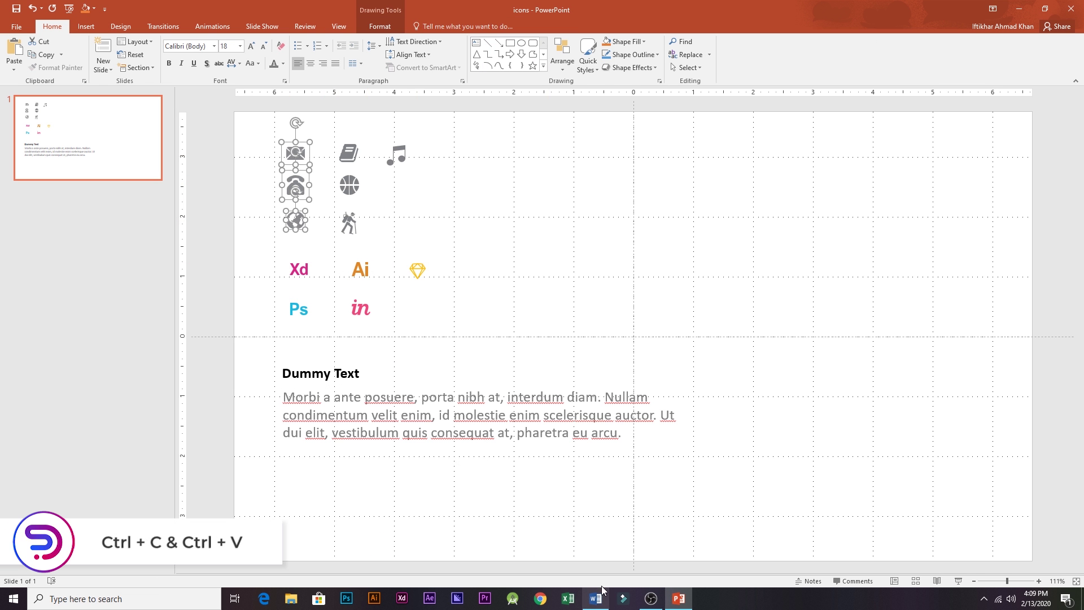
{"action": "key", "text": "alt+Tab"}
{"action": "key", "text": "ctrl+v"}
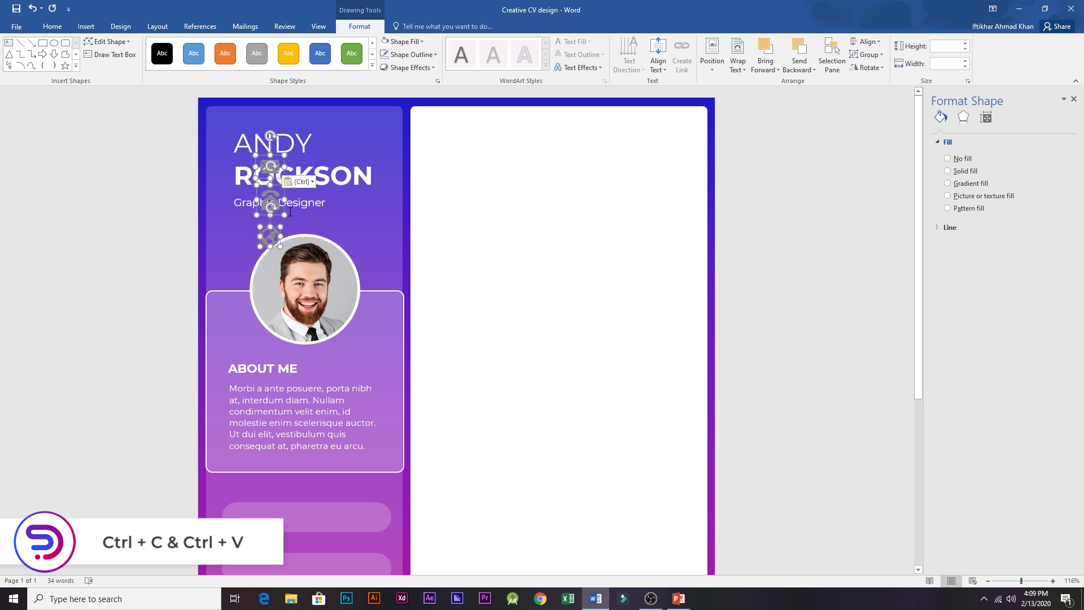
Step: Move the icons onto the bars, fill them white and shrink them slightly
{"action": "left_click_drag", "start_coordinate": [272, 201], "coordinate": [280, 290]}
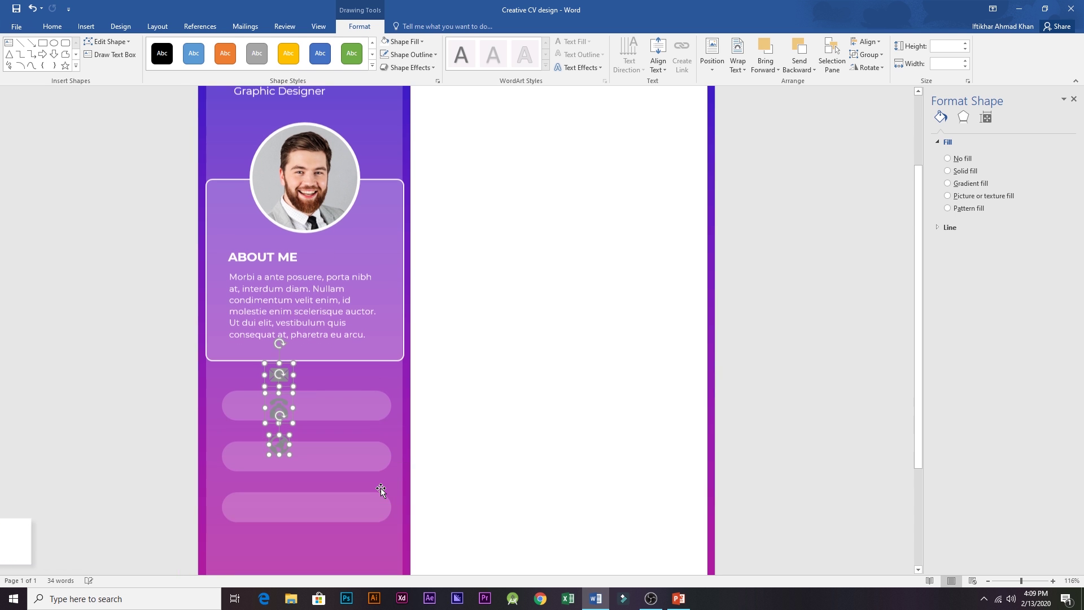
{"action": "left_click_drag", "start_coordinate": [282, 306], "coordinate": [268, 348]}
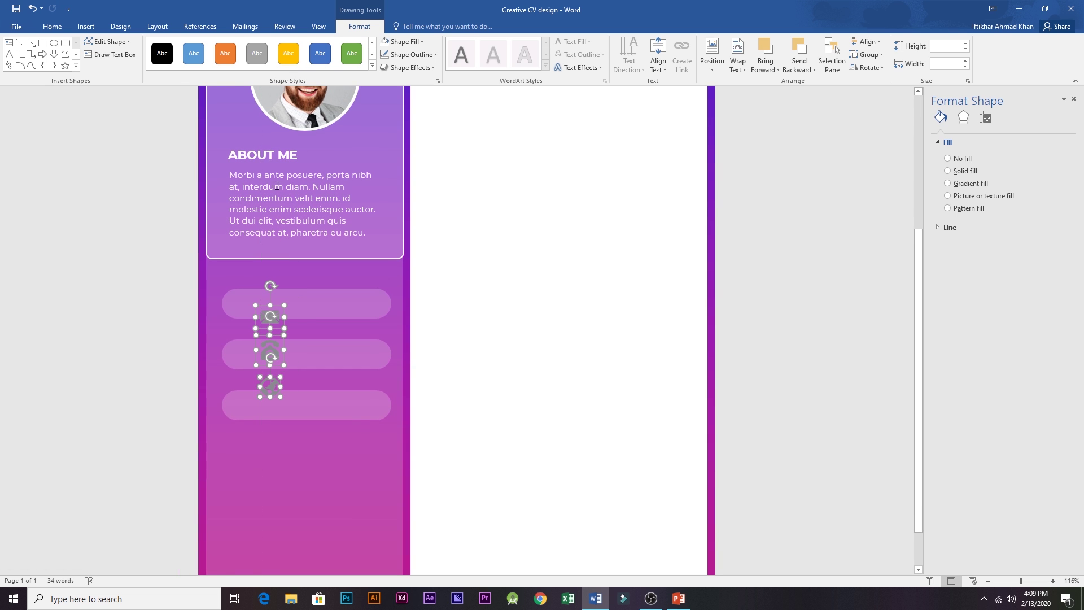
{"action": "left_click", "coordinate": [404, 41]}
{"action": "left_click", "coordinate": [386, 61]}
{"action": "left_click", "coordinate": [294, 326]}
{"action": "left_click_drag", "start_coordinate": [270, 314], "coordinate": [246, 304]}
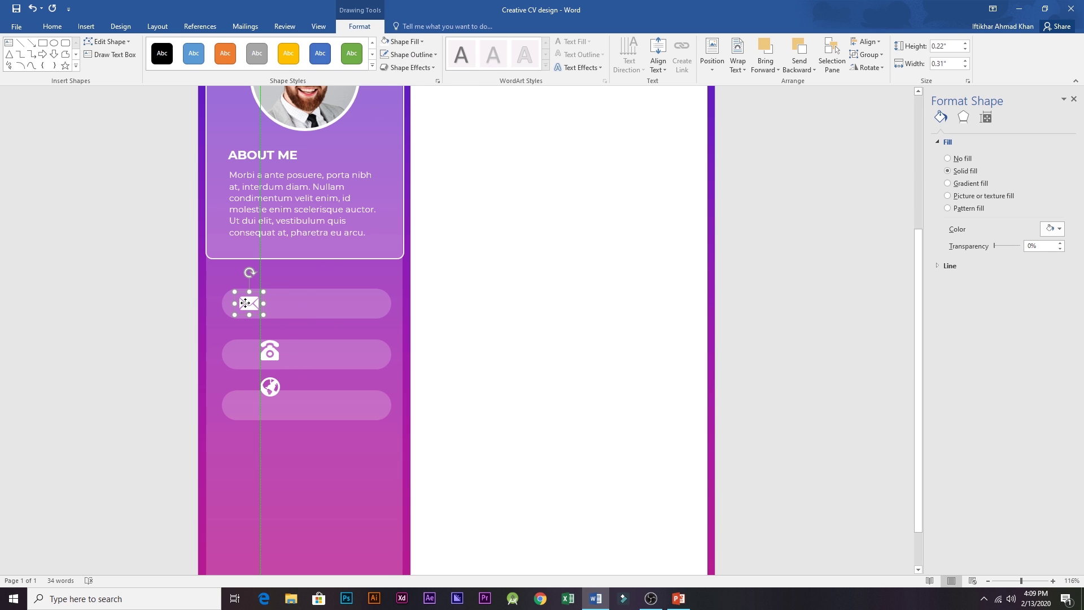
{"action": "key", "text": "ctrl+z"}
{"action": "left_click", "coordinate": [276, 357], "text": "shift"}
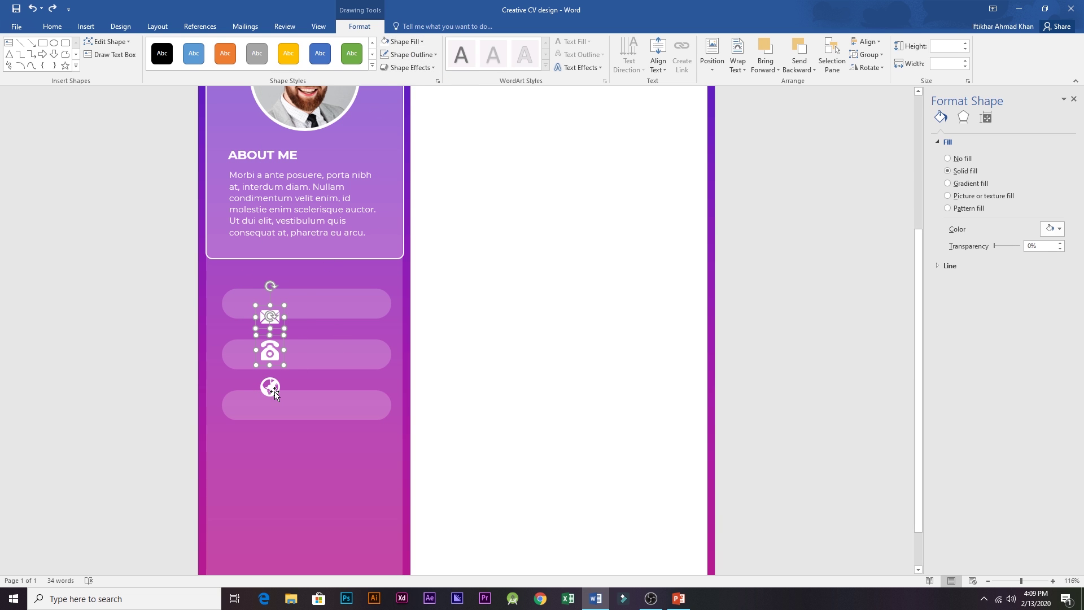
{"action": "left_click_drag", "start_coordinate": [280, 399], "coordinate": [277, 394]}
Step: Shrink the icons further and place envelope, phone and globe at each bar's left end
{"action": "left_click", "coordinate": [274, 317]}
{"action": "left_click_drag", "start_coordinate": [274, 316], "coordinate": [241, 305]}
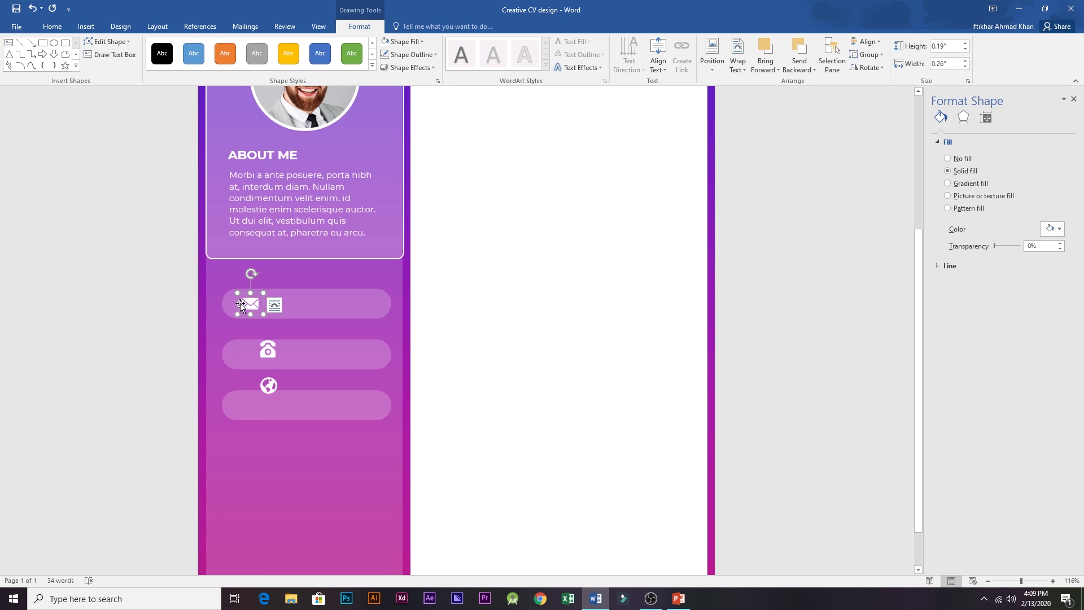
{"action": "mouse_move", "coordinate": [273, 355]}
{"action": "left_mouse_down"}
{"action": "mouse_move", "coordinate": [248, 359]}
{"action": "mouse_move", "coordinate": [241, 405]}
{"action": "left_mouse_up"}
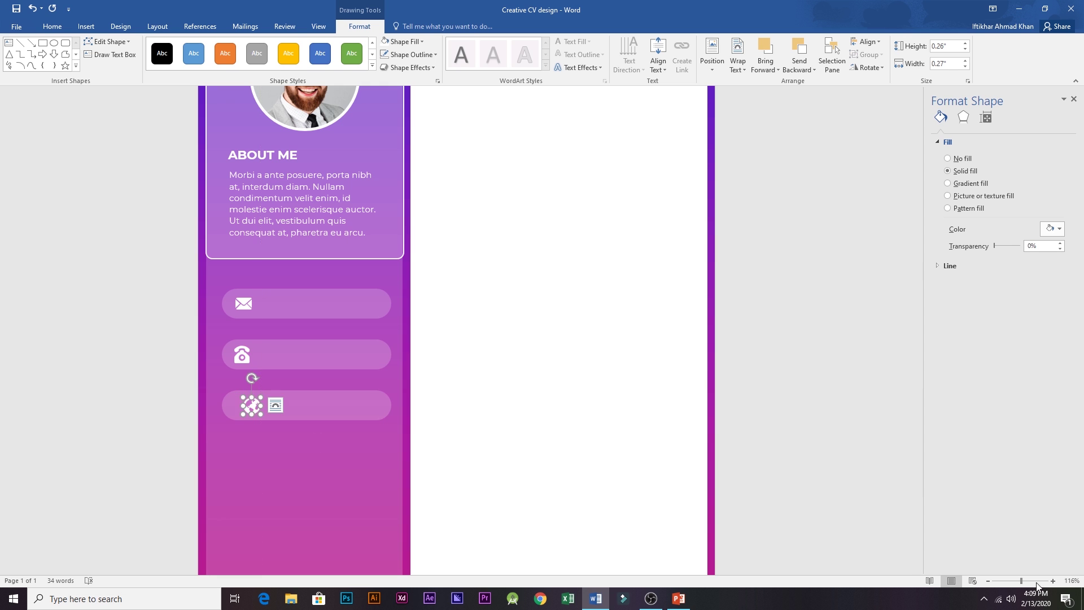
{"action": "scroll", "coordinate": [241, 406], "scroll_direction": "up", "scroll_amount": 10}
{"action": "left_click", "coordinate": [164, 136]}
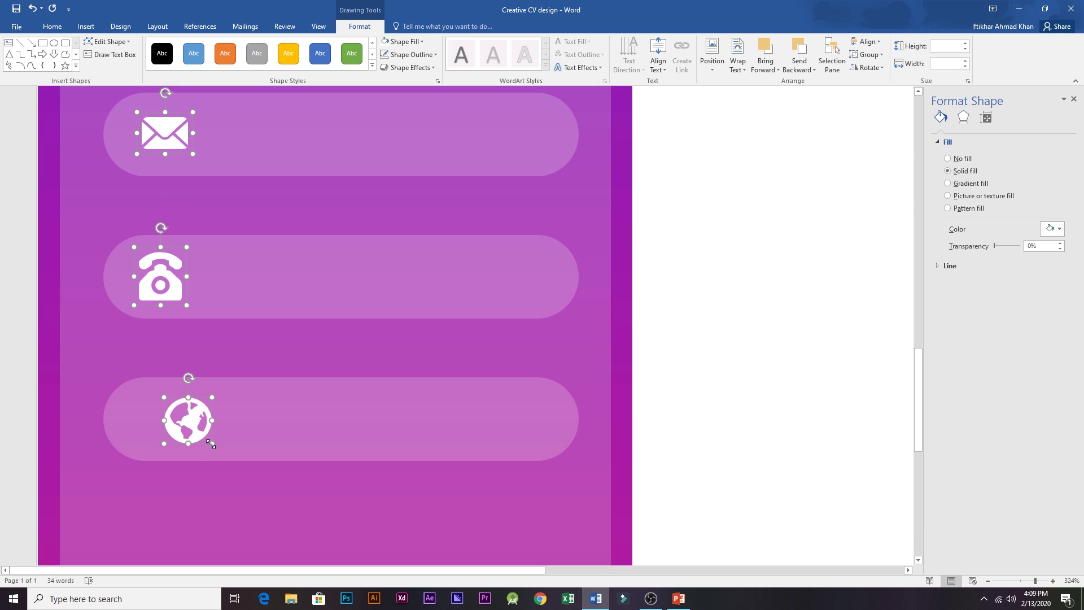
{"action": "left_click_drag", "start_coordinate": [210, 445], "coordinate": [196, 428]}
{"action": "left_click", "coordinate": [159, 132]}
{"action": "left_click", "coordinate": [159, 133]}
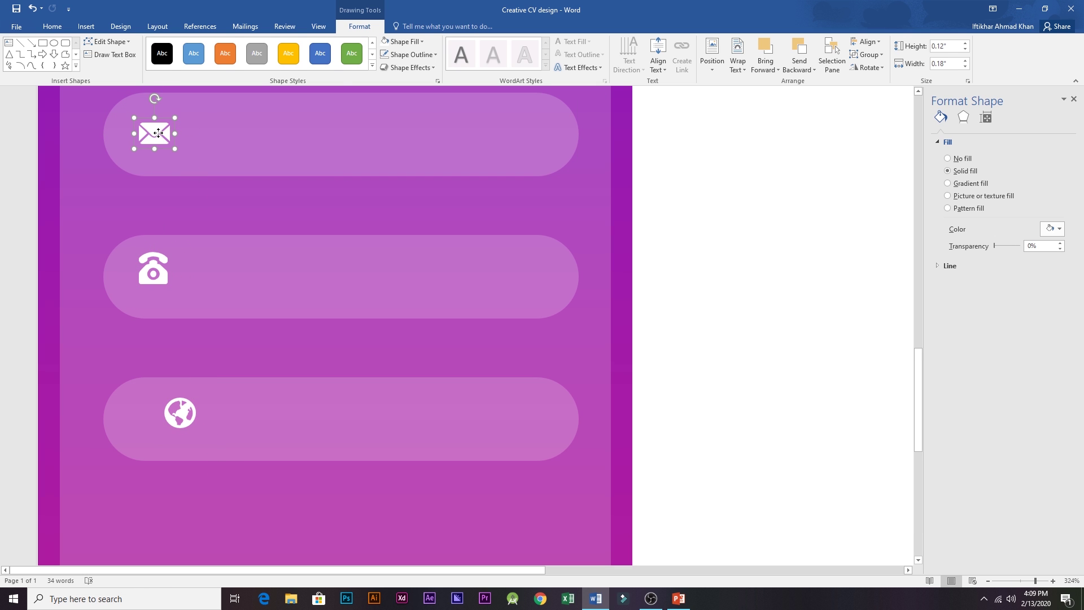
{"action": "left_click_drag", "start_coordinate": [159, 275], "coordinate": [157, 285]}
{"action": "left_click_drag", "start_coordinate": [180, 412], "coordinate": [151, 419]}
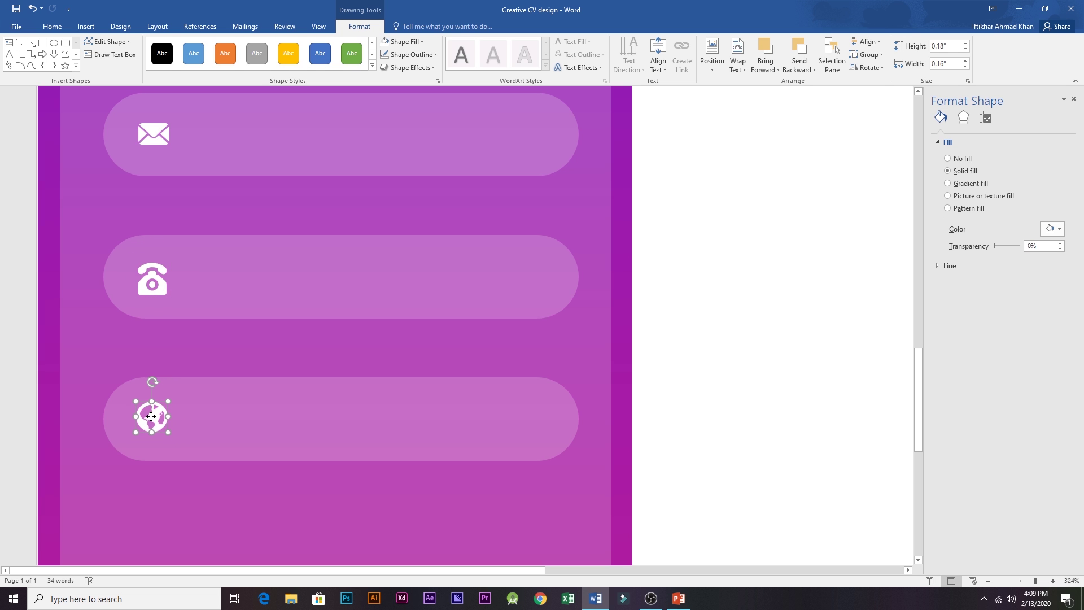
{"action": "scroll", "coordinate": [651, 523], "scroll_direction": "down", "scroll_amount": 10}
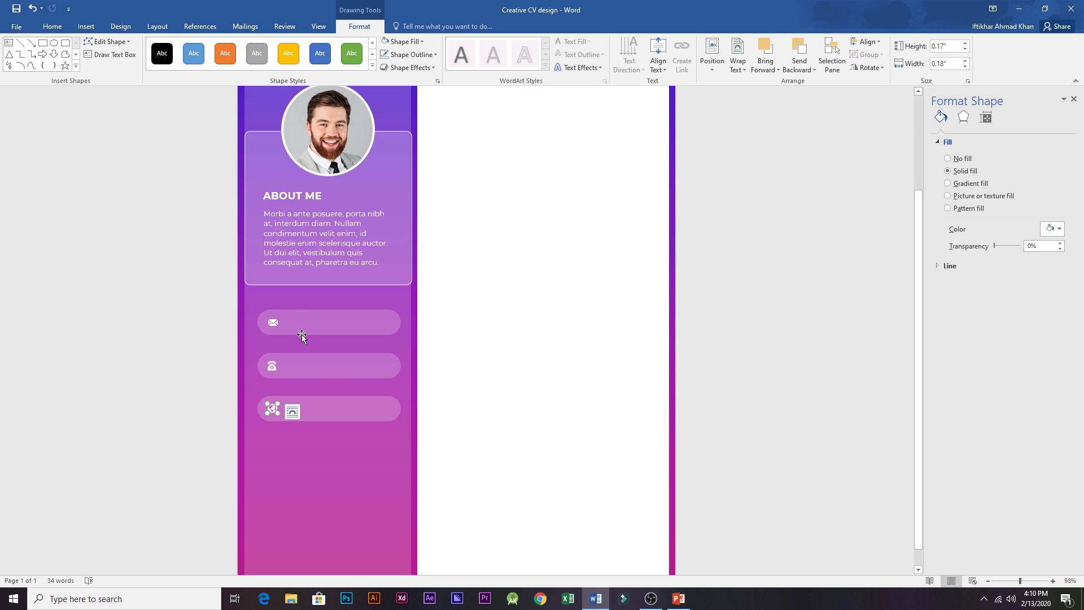
Step: Copy and paste a duplicate of the About Me paragraph box
{"action": "left_click", "coordinate": [336, 207]}
{"action": "key", "text": "ctrl+c"}
{"action": "key", "text": "ctrl+v"}
Step: Place a copied text box beside the phone icon, enter the phone number and shorten it to fit
{"action": "left_click_drag", "start_coordinate": [383, 221], "coordinate": [393, 464]}
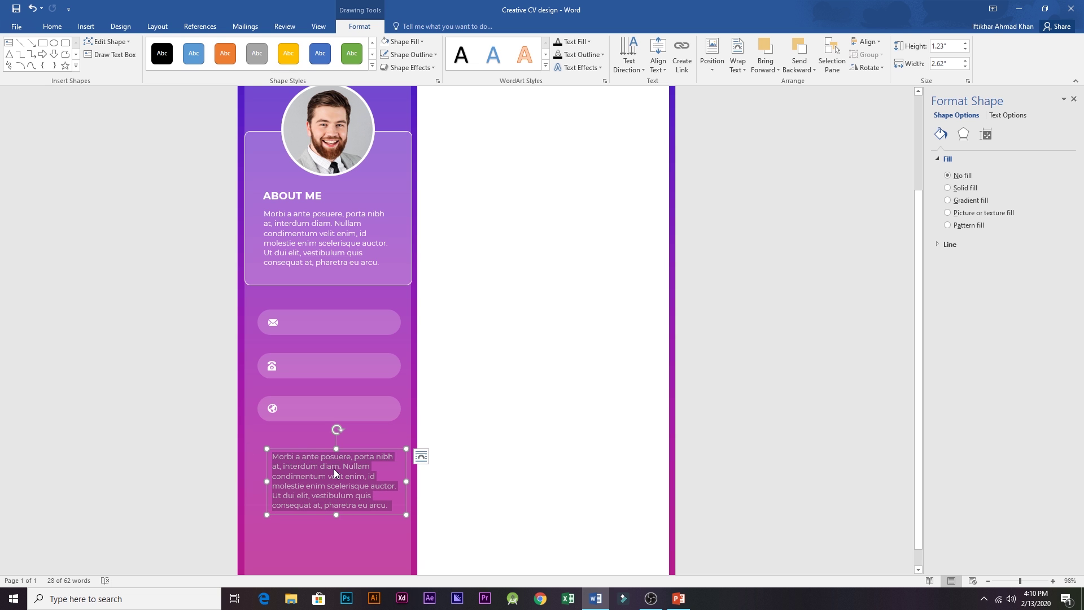
{"action": "left_click", "coordinate": [421, 457]}
{"action": "key", "text": "ctrl+a"}
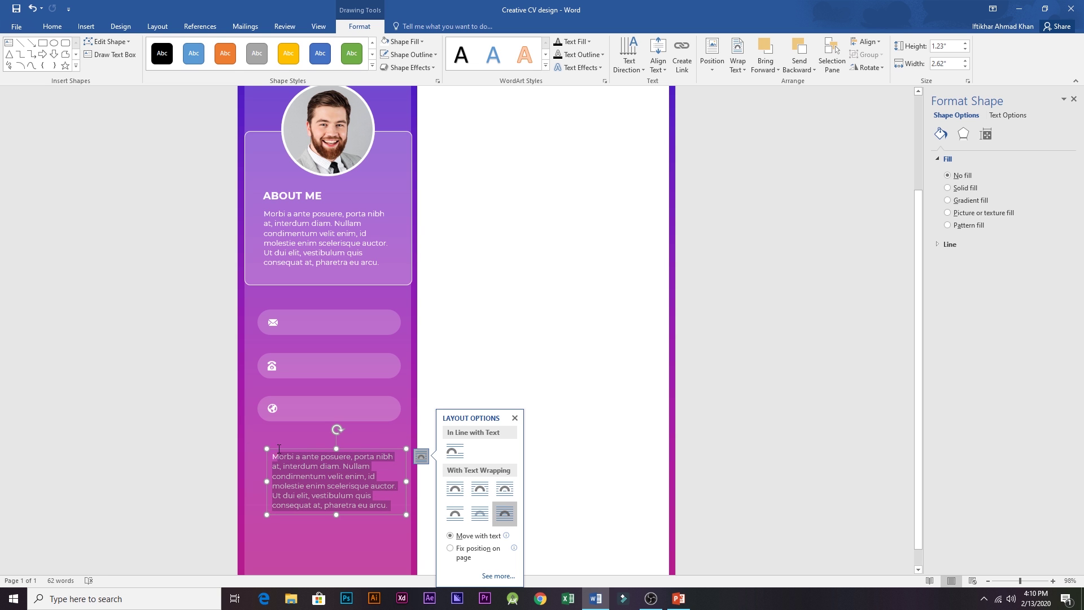
{"action": "type", "text": "+123 456 789"}
{"action": "mouse_move", "coordinate": [335, 514]}
{"action": "left_mouse_down"}
{"action": "mouse_move", "coordinate": [328, 469]}
{"action": "mouse_move", "coordinate": [369, 358]}
{"action": "mouse_move", "coordinate": [369, 369]}
{"action": "mouse_move", "coordinate": [348, 315]}
{"action": "mouse_move", "coordinate": [296, 322]}
{"action": "left_mouse_up"}
Step: Duplicate the phone box for the email and website entries, typing each address and widening the box
{"action": "key", "text": "ctrl+c"}
{"action": "key", "text": "ctrl+v"}
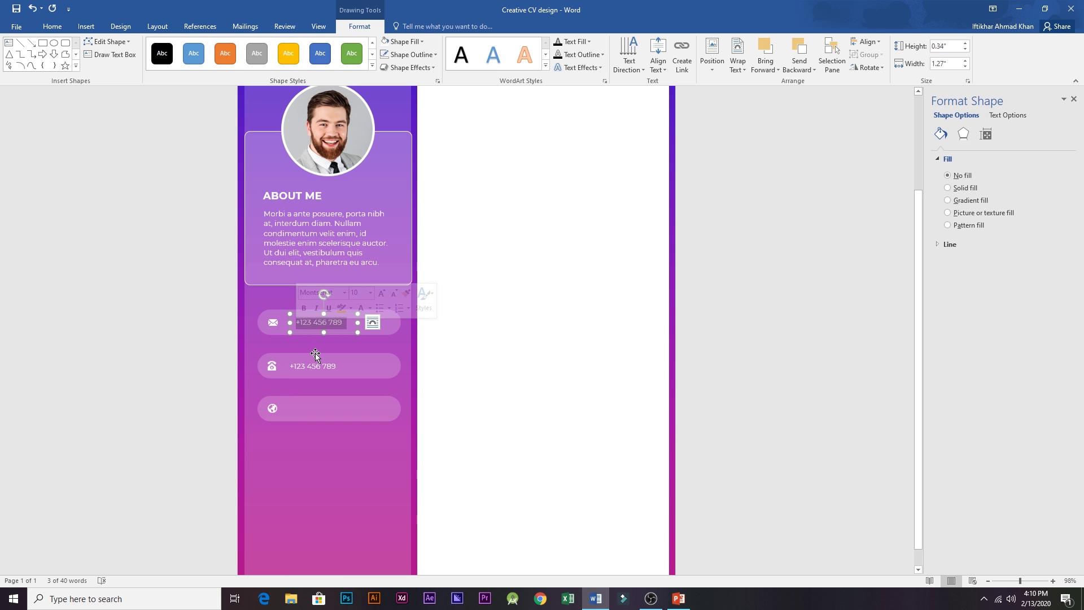
{"action": "type", "text": "an"}
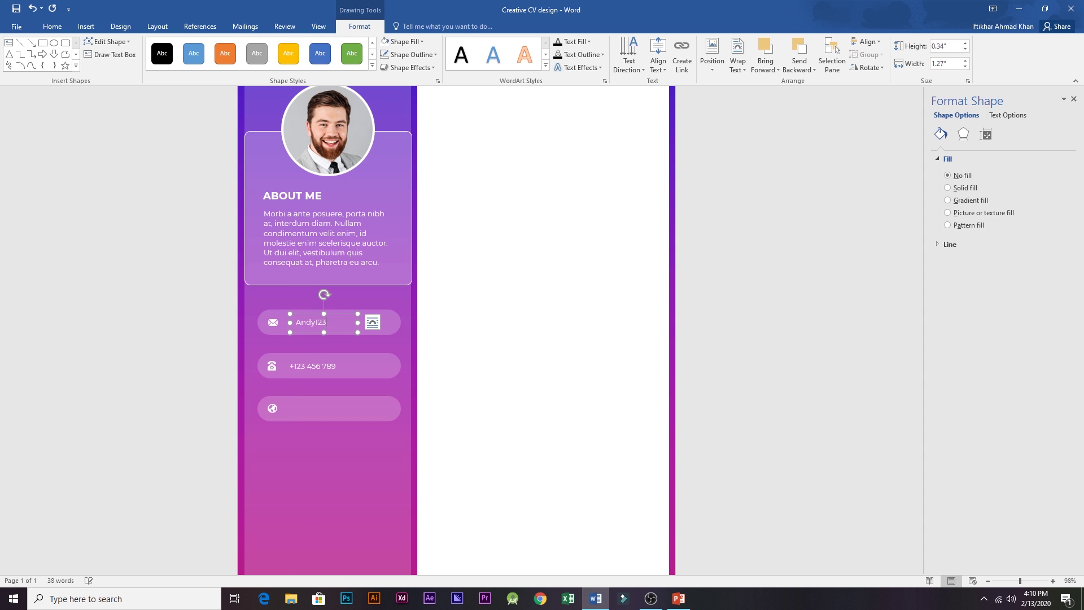
{"action": "mouse_move", "coordinate": [358, 322]}
{"action": "left_mouse_down"}
{"action": "mouse_move", "coordinate": [382, 323]}
{"action": "mouse_move", "coordinate": [373, 407]}
{"action": "mouse_move", "coordinate": [305, 408]}
{"action": "left_mouse_up"}
{"action": "type", "text": "www.rockson123.c"}
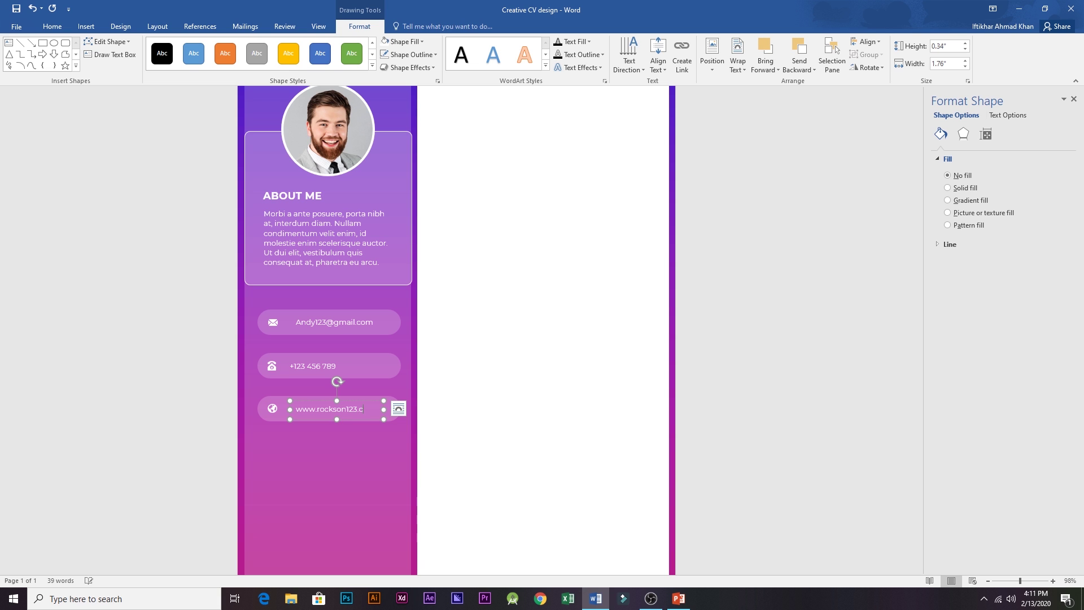
Step: Left-align the three contact text boxes and distribute them evenly
{"action": "left_click", "coordinate": [399, 408]}
{"action": "left_click", "coordinate": [316, 367]}
{"action": "left_click", "coordinate": [326, 409], "text": "shift"}
{"action": "left_click", "coordinate": [337, 323], "text": "shift"}
{"action": "left_click", "coordinate": [865, 42]}
{"action": "left_click", "coordinate": [880, 55]}
{"action": "left_click", "coordinate": [866, 41]}
{"action": "left_click", "coordinate": [899, 140]}
Step: Reselect all three contact boxes and nudge them slightly to the right
{"action": "left_click", "coordinate": [331, 358]}
{"action": "left_click", "coordinate": [340, 401]}
{"action": "left_click", "coordinate": [304, 366], "text": "shift"}
{"action": "left_click", "coordinate": [327, 321], "text": "shift"}
{"action": "key", "text": "Right"}
{"action": "key", "text": "Right"}
{"action": "key", "text": "Right"}
{"action": "scroll", "coordinate": [351, 410], "scroll_direction": "down", "scroll_amount": 2}
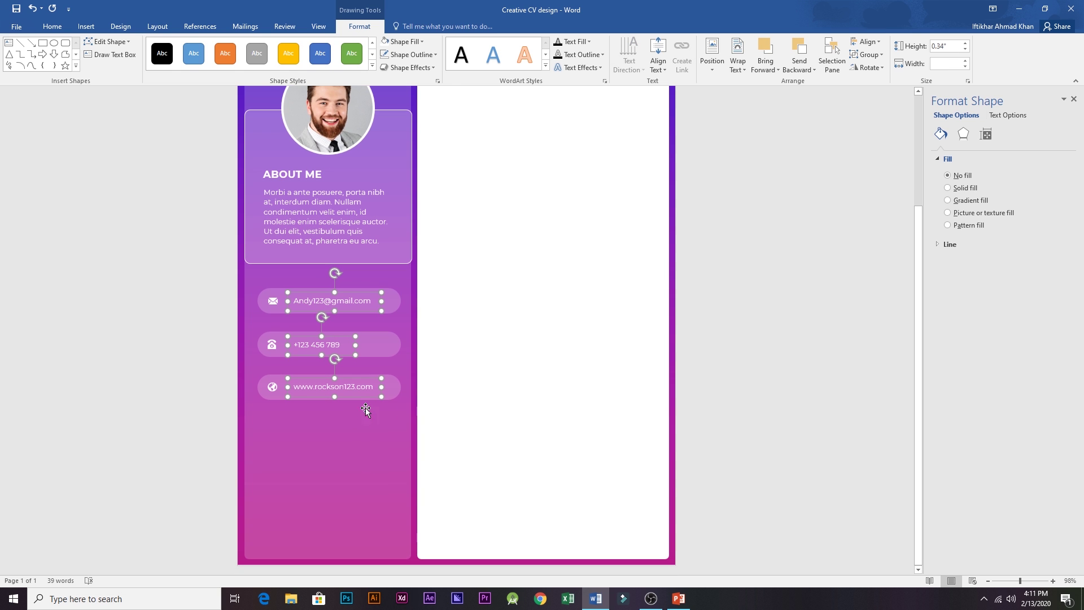
Step: Duplicate the ABOUT ME heading below the website pill and change it to 'LANGUAGES' in uppercase
{"action": "left_click", "coordinate": [316, 171]}
{"action": "key", "text": "ctrl+c"}
{"action": "key", "text": "ctrl+v"}
{"action": "left_click_drag", "start_coordinate": [321, 169], "coordinate": [317, 417]}
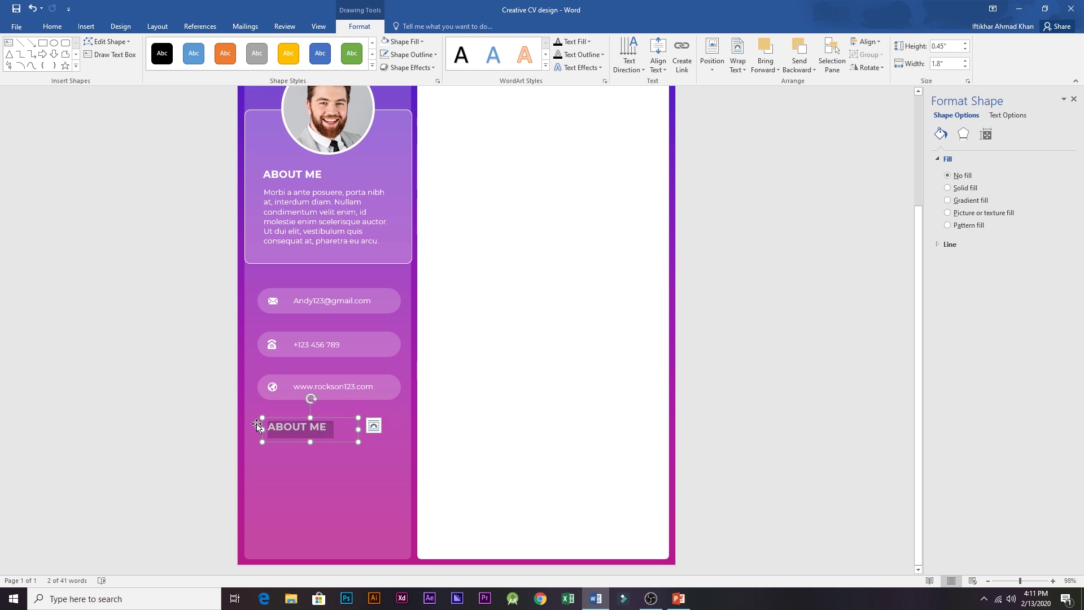
{"action": "type", "text": "Languages"}
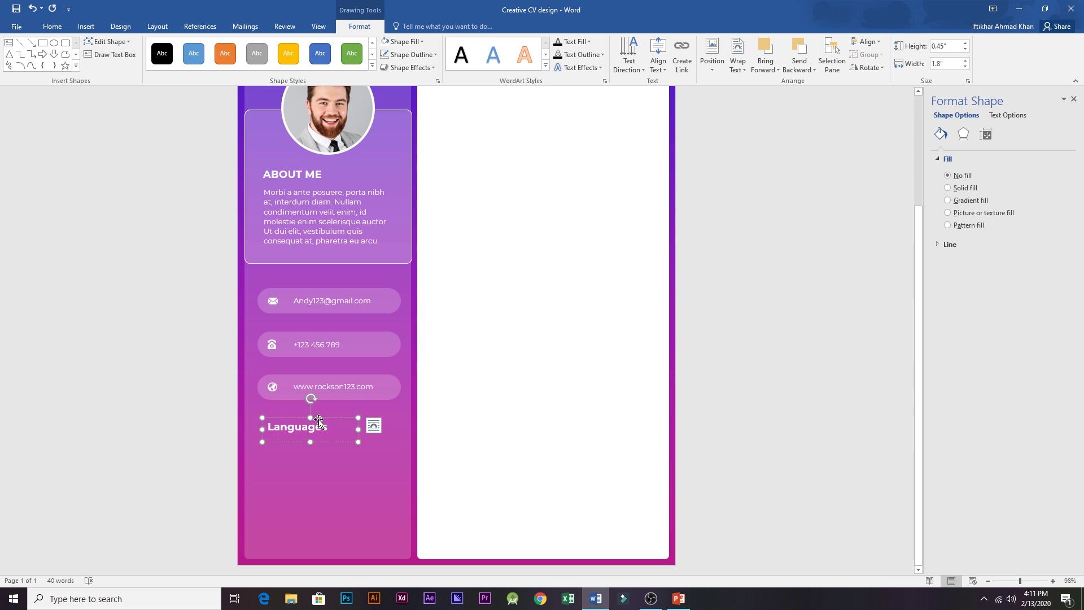
{"action": "left_click", "coordinate": [52, 27]}
{"action": "left_click", "coordinate": [198, 45]}
{"action": "left_click", "coordinate": [224, 84]}
Step: Nudge the LANGUAGES heading slightly left to line up with the sidebar
{"action": "left_click", "coordinate": [333, 457]}
{"action": "left_click", "coordinate": [84, 28]}
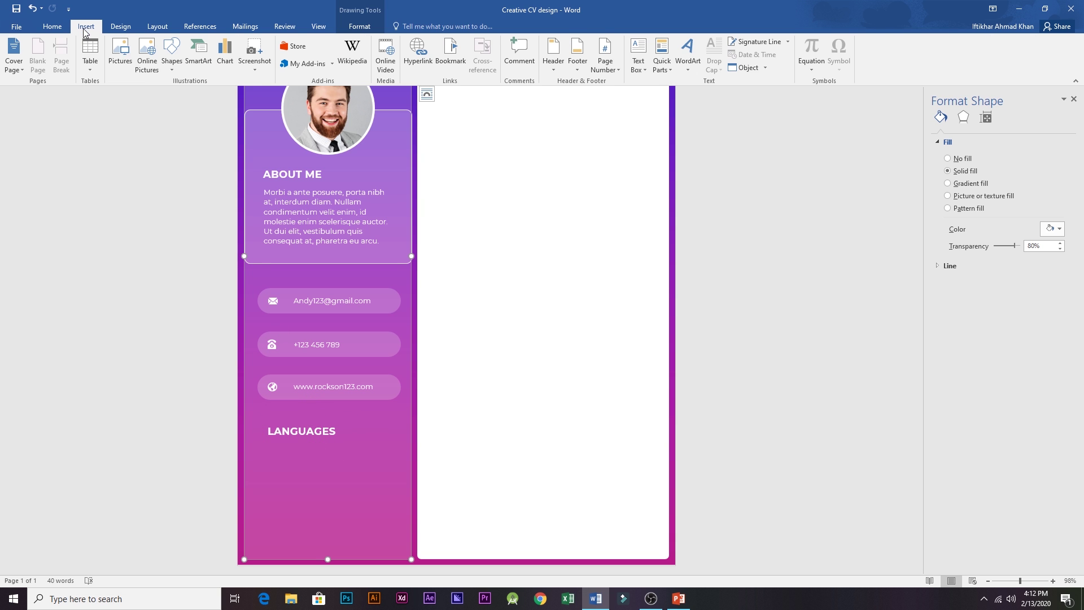
{"action": "left_click", "coordinate": [290, 427]}
{"action": "left_click_drag", "start_coordinate": [297, 424], "coordinate": [289, 425]}
{"action": "left_click", "coordinate": [171, 55]}
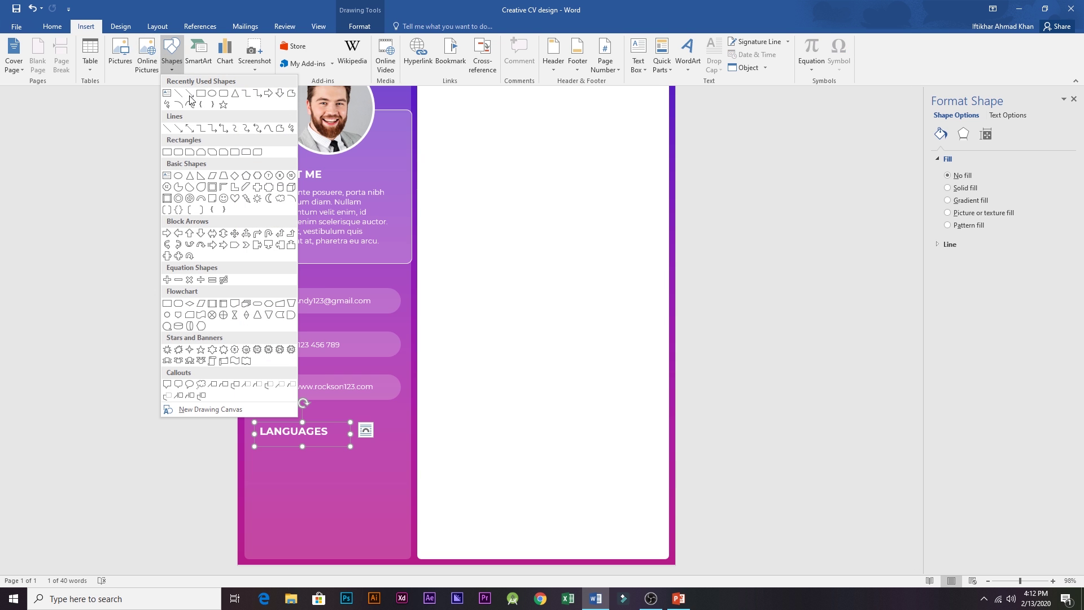
Step: Draw a small oval under LANGUAGES with white fill and white outline
{"action": "left_click", "coordinate": [212, 93]}
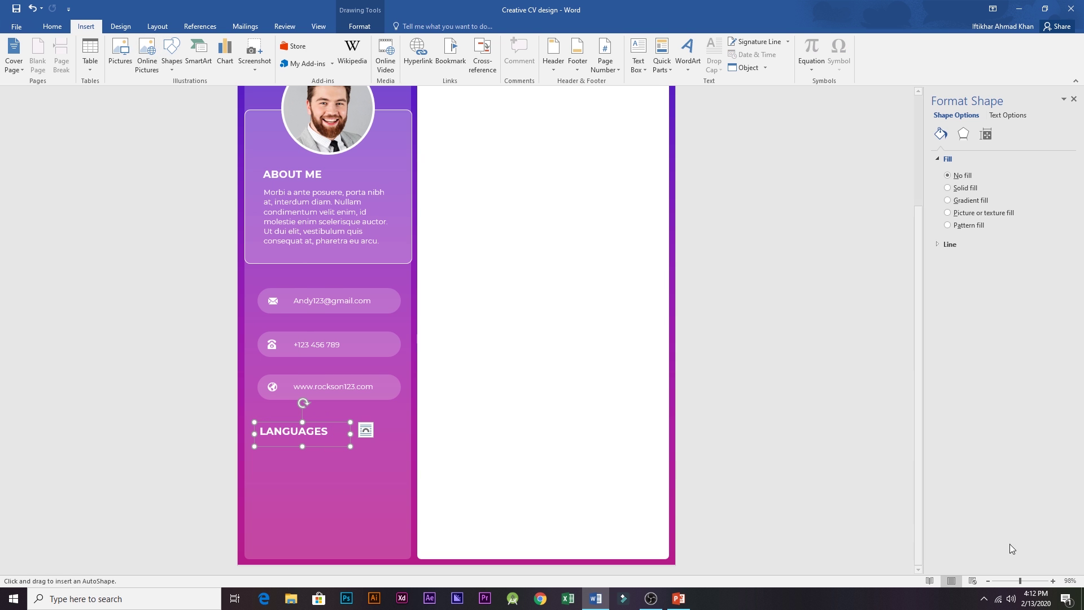
{"action": "scroll", "coordinate": [347, 495], "scroll_direction": "up", "scroll_amount": 18, "text": "ctrl"}
{"action": "scroll", "coordinate": [382, 518], "scroll_direction": "down", "scroll_amount": 4}
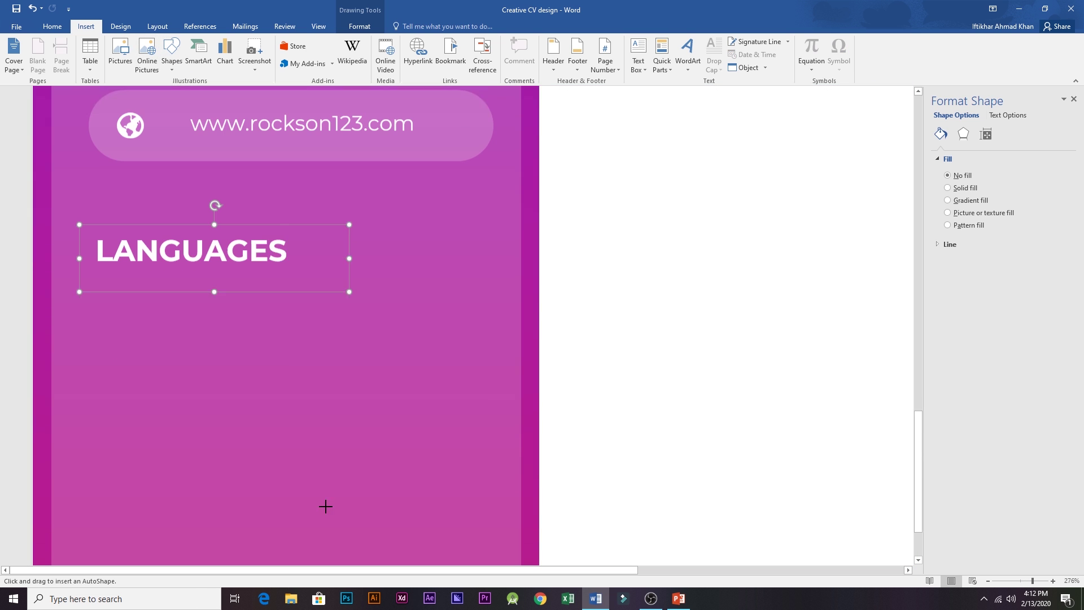
{"action": "left_click", "coordinate": [235, 327]}
{"action": "left_click_drag", "start_coordinate": [349, 452], "coordinate": [238, 314]}
{"action": "left_click", "coordinate": [403, 41]}
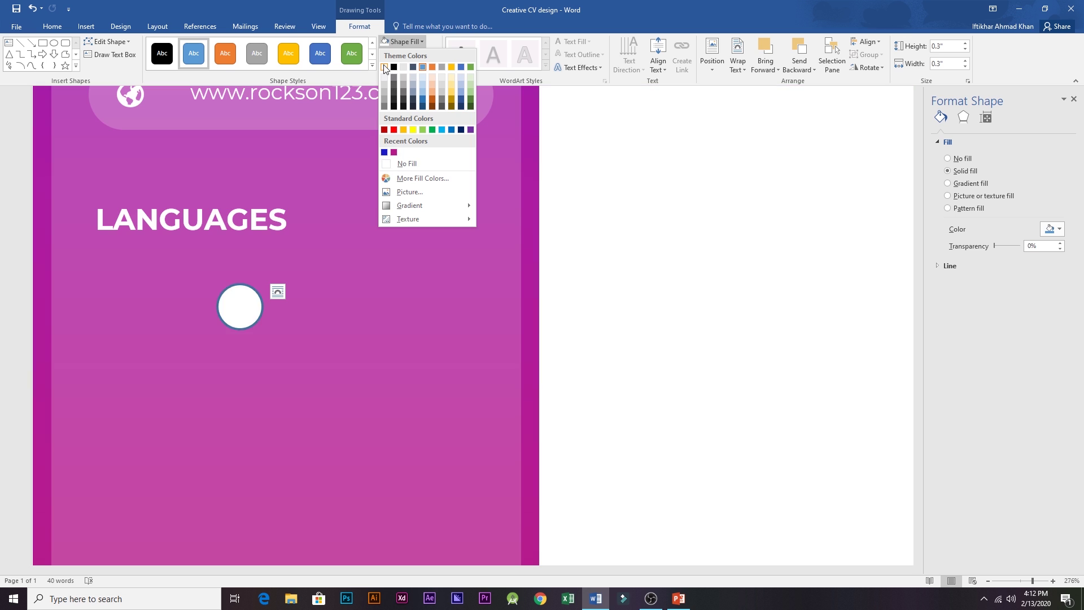
{"action": "left_click", "coordinate": [385, 66]}
{"action": "left_click", "coordinate": [404, 54]}
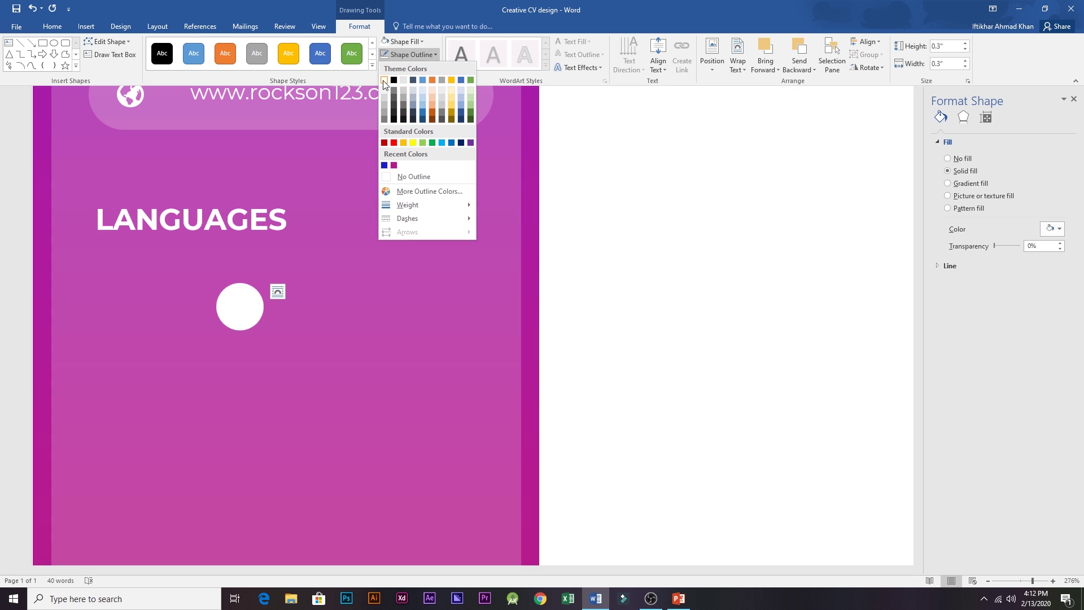
{"action": "left_click", "coordinate": [384, 79]}
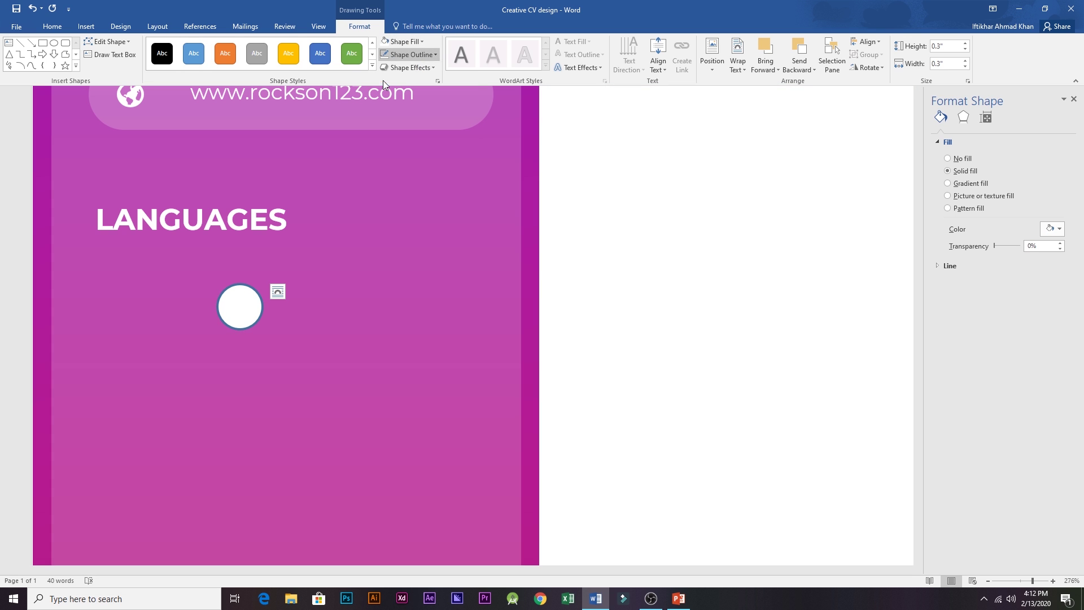
{"action": "mouse_move", "coordinate": [252, 308]}
{"action": "left_mouse_down"}
{"action": "mouse_move", "coordinate": [238, 305]}
{"action": "mouse_move", "coordinate": [245, 321]}
{"action": "mouse_move", "coordinate": [260, 311]}
{"action": "left_mouse_up"}
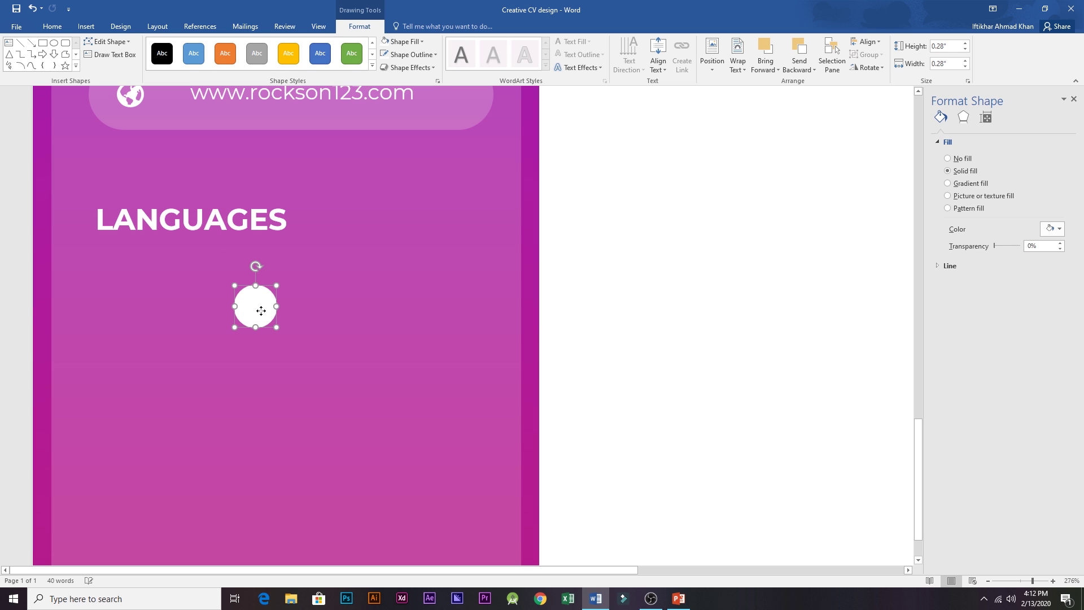
Step: Paste four copies of the white circle to form a row of five
{"action": "key", "text": "ctrl+c"}
{"action": "key", "text": "ctrl+v"}
{"action": "mouse_move", "coordinate": [272, 321]}
{"action": "left_mouse_down"}
{"action": "mouse_move", "coordinate": [306, 303]}
{"action": "mouse_move", "coordinate": [366, 304]}
{"action": "left_mouse_up"}
{"action": "key", "text": "ctrl+v"}
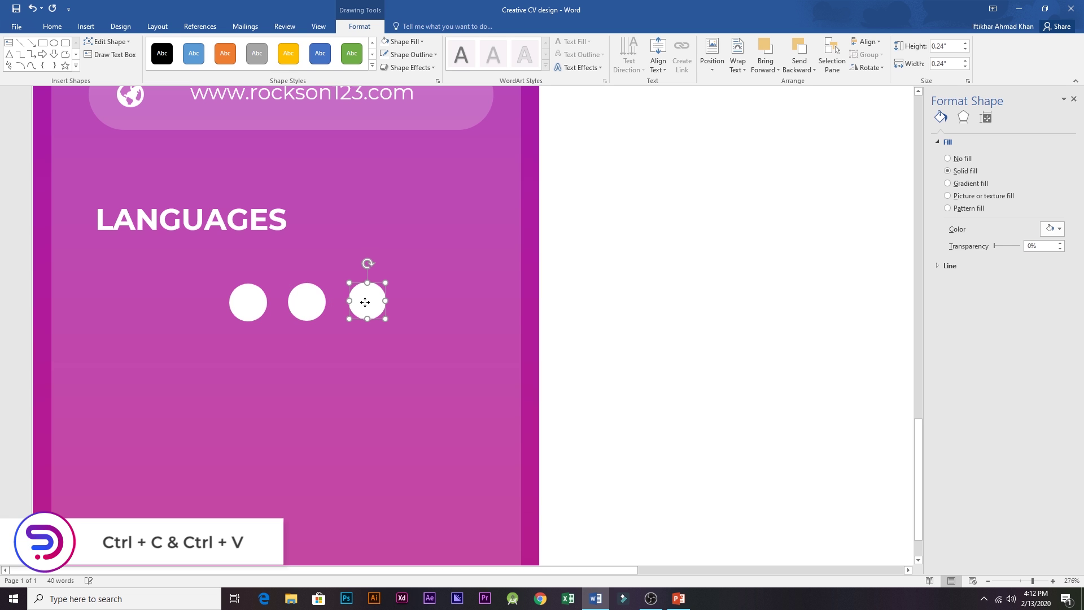
{"action": "key", "text": "ctrl+v"}
{"action": "mouse_move", "coordinate": [393, 333]}
{"action": "left_mouse_down"}
{"action": "mouse_move", "coordinate": [434, 307]}
{"action": "mouse_move", "coordinate": [495, 301]}
{"action": "left_mouse_up"}
{"action": "key", "text": "ctrl+v"}
Step: Align the five circles along their bottoms, distribute them horizontally, and shift the row left
{"action": "left_click", "coordinate": [435, 301], "text": "shift"}
{"action": "left_click", "coordinate": [365, 308], "text": "shift"}
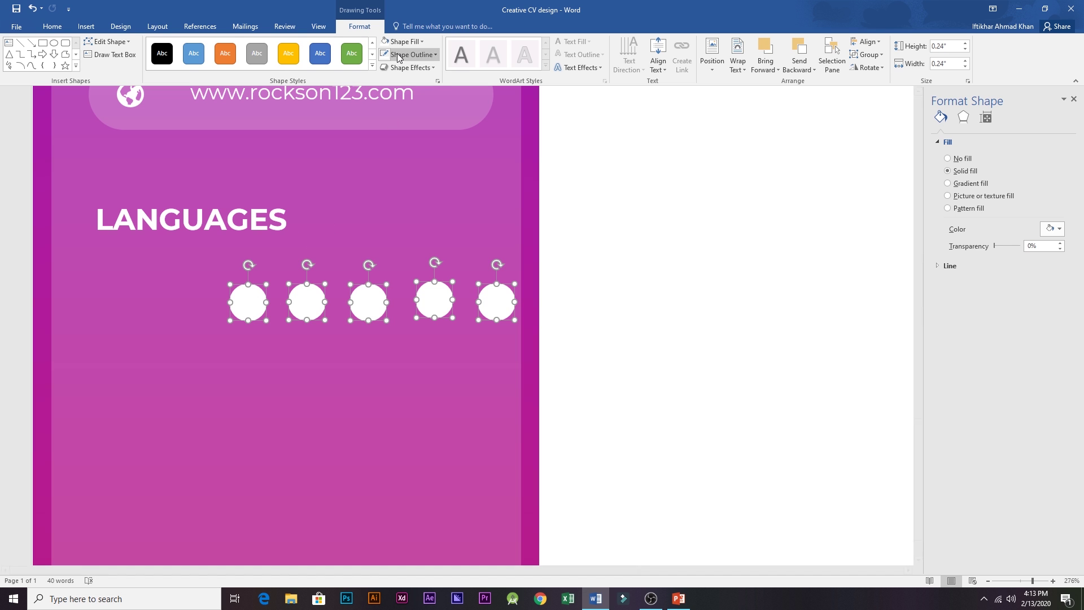
{"action": "left_click", "coordinate": [867, 47]}
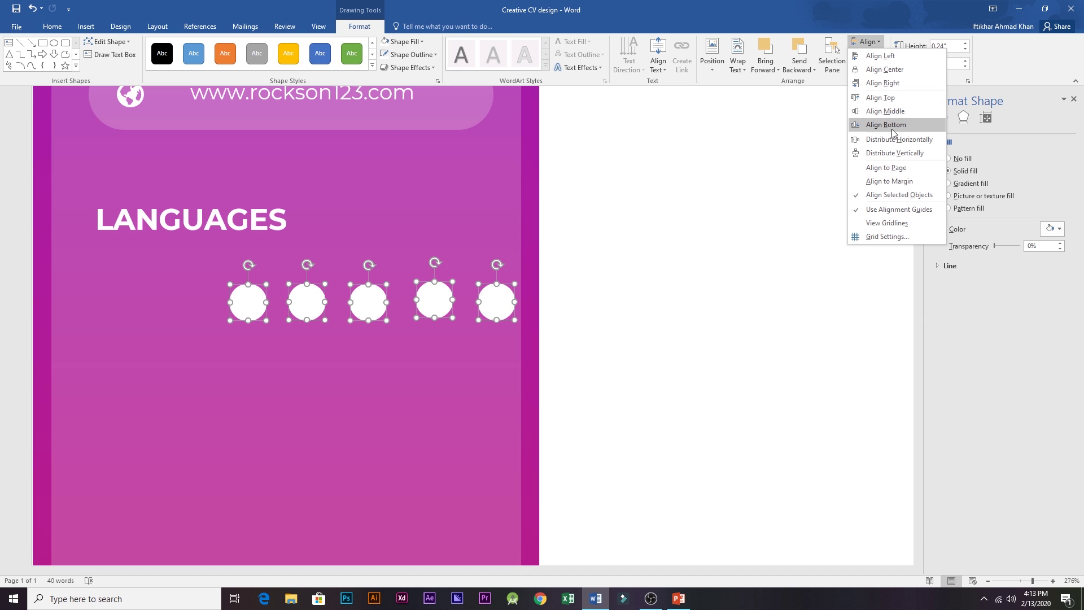
{"action": "left_click", "coordinate": [881, 113]}
{"action": "left_click", "coordinate": [868, 45]}
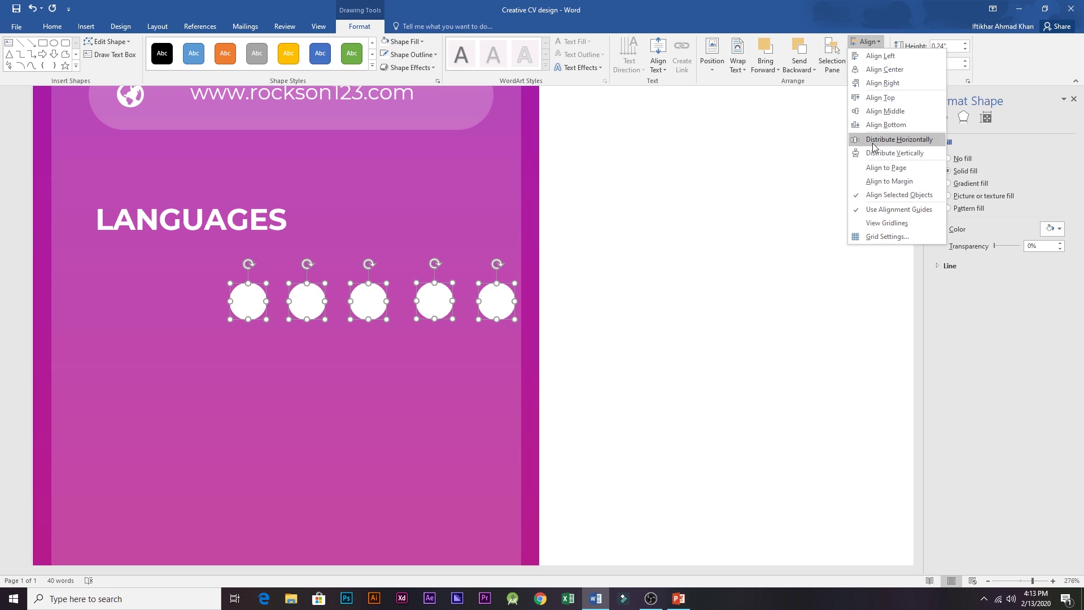
{"action": "left_click", "coordinate": [881, 136]}
{"action": "left_click_drag", "start_coordinate": [496, 306], "coordinate": [464, 307]}
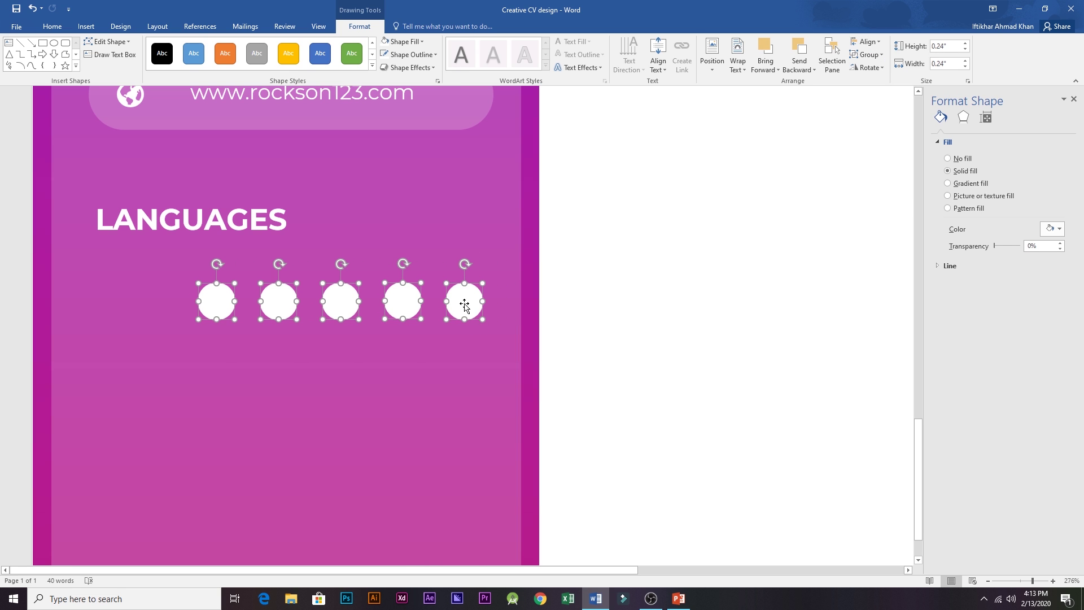
Step: Group the five circles into one object and shrink the group to 1.65" wide
{"action": "right_click", "coordinate": [464, 306]}
{"action": "left_click", "coordinate": [614, 370]}
{"action": "mouse_move", "coordinate": [487, 325]}
{"action": "left_mouse_down"}
{"action": "mouse_move", "coordinate": [445, 313]}
{"action": "mouse_move", "coordinate": [456, 309]}
{"action": "left_mouse_up"}
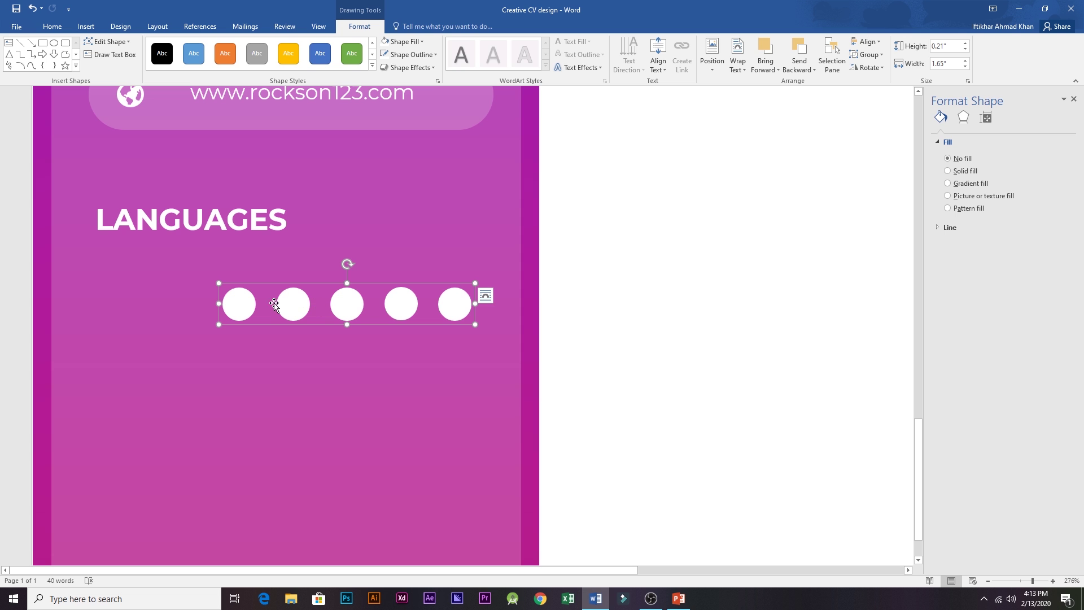
{"action": "right_click", "coordinate": [243, 303]}
{"action": "key", "text": "Escape"}
Step: Duplicate the website text box under LANGUAGES, relabel it 'English', and line it up with the dots
{"action": "scroll", "coordinate": [259, 299], "scroll_direction": "up", "scroll_amount": 3}
{"action": "scroll", "coordinate": [259, 299], "scroll_direction": "up", "scroll_amount": 3}
{"action": "scroll", "coordinate": [258, 299], "scroll_direction": "down", "scroll_amount": 3}
{"action": "left_click", "coordinate": [289, 223]}
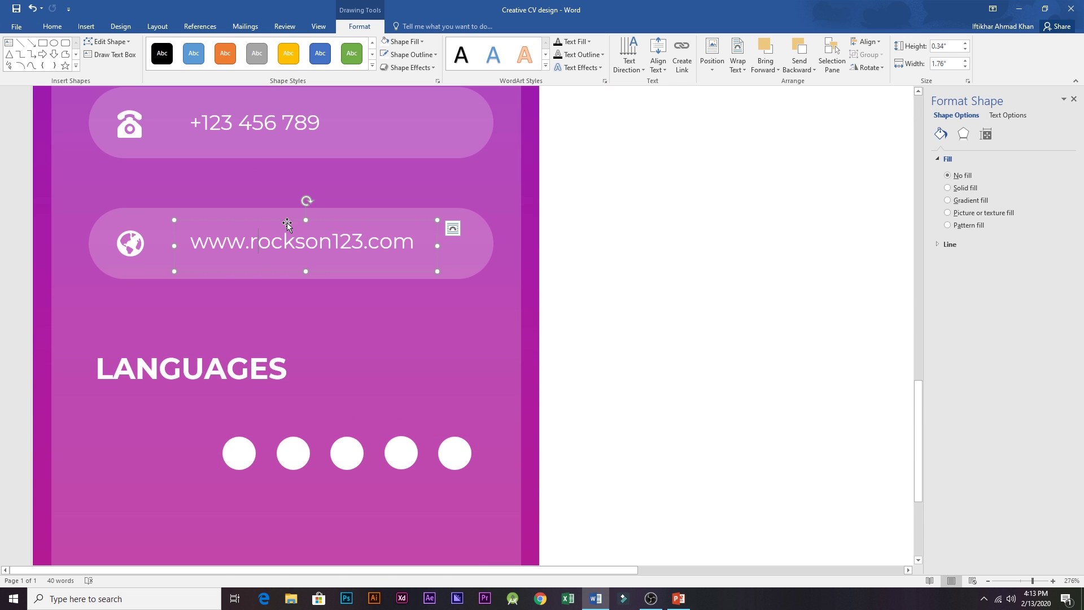
{"action": "left_click_drag", "start_coordinate": [285, 224], "coordinate": [193, 388]}
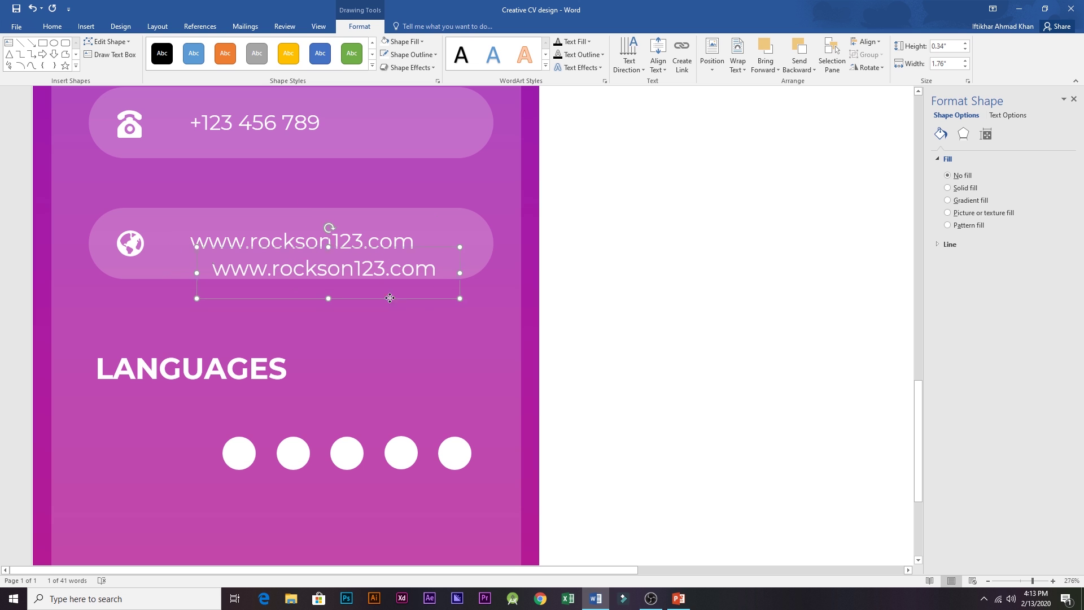
{"action": "mouse_move", "coordinate": [316, 383]}
{"action": "left_mouse_down"}
{"action": "mouse_move", "coordinate": [315, 392]}
{"action": "mouse_move", "coordinate": [137, 420]}
{"action": "left_mouse_up"}
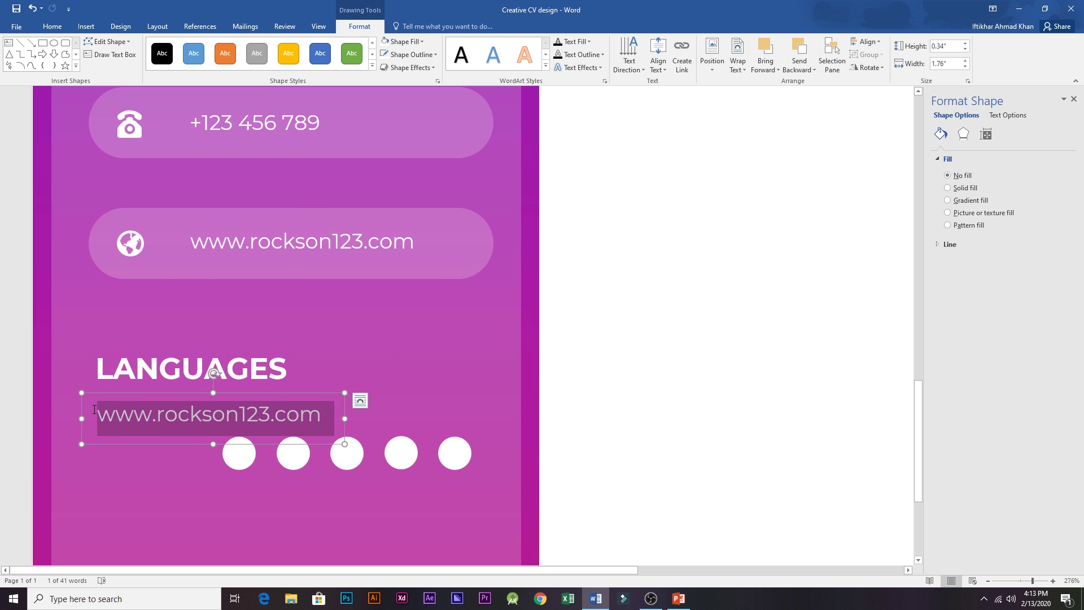
{"action": "type", "text": "English"}
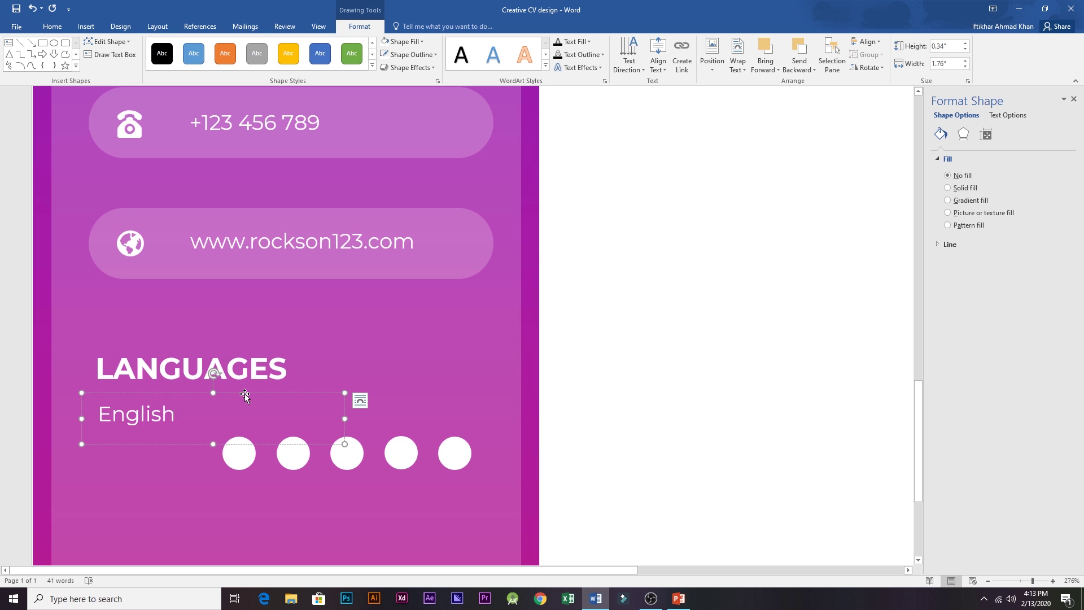
{"action": "left_click_drag", "start_coordinate": [245, 396], "coordinate": [241, 429]}
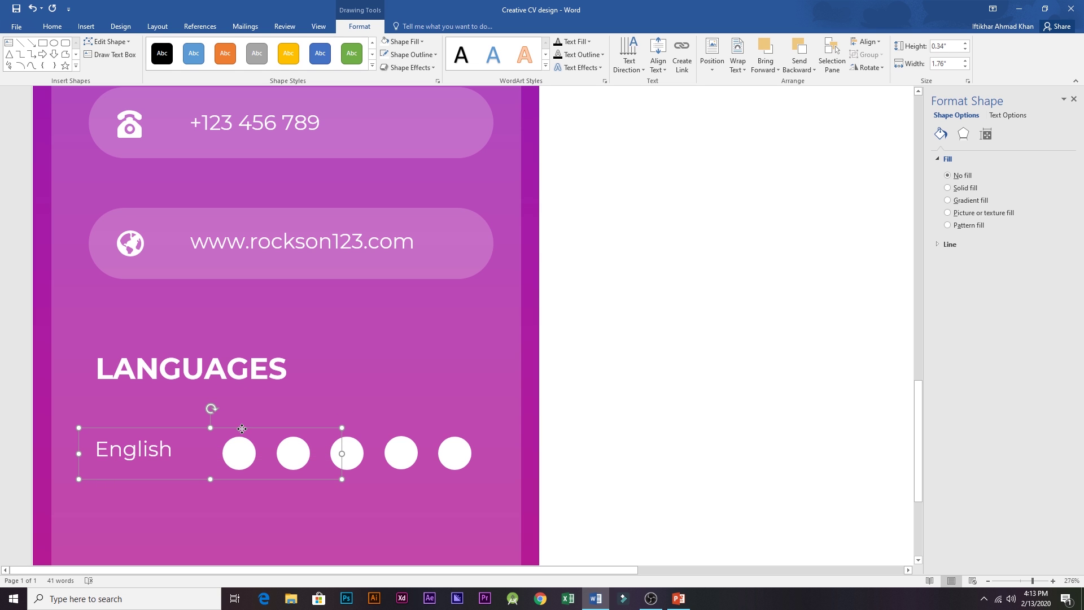
{"action": "left_click_drag", "start_coordinate": [342, 454], "coordinate": [186, 454]}
{"action": "scroll", "coordinate": [264, 431], "scroll_direction": "down", "scroll_amount": 2}
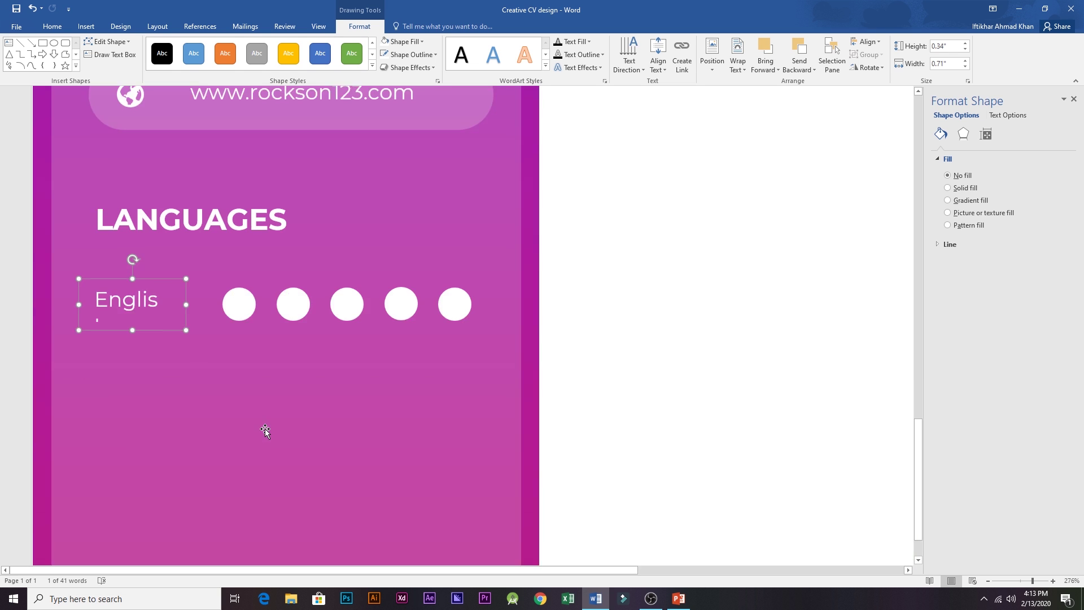
{"action": "scroll", "coordinate": [265, 431], "scroll_direction": "down", "scroll_amount": 1}
{"action": "left_click_drag", "start_coordinate": [186, 245], "coordinate": [195, 244]}
Step: Copy the English label and dot row below it and rename the copy 'Spanish'
{"action": "left_click", "coordinate": [239, 245], "text": "shift"}
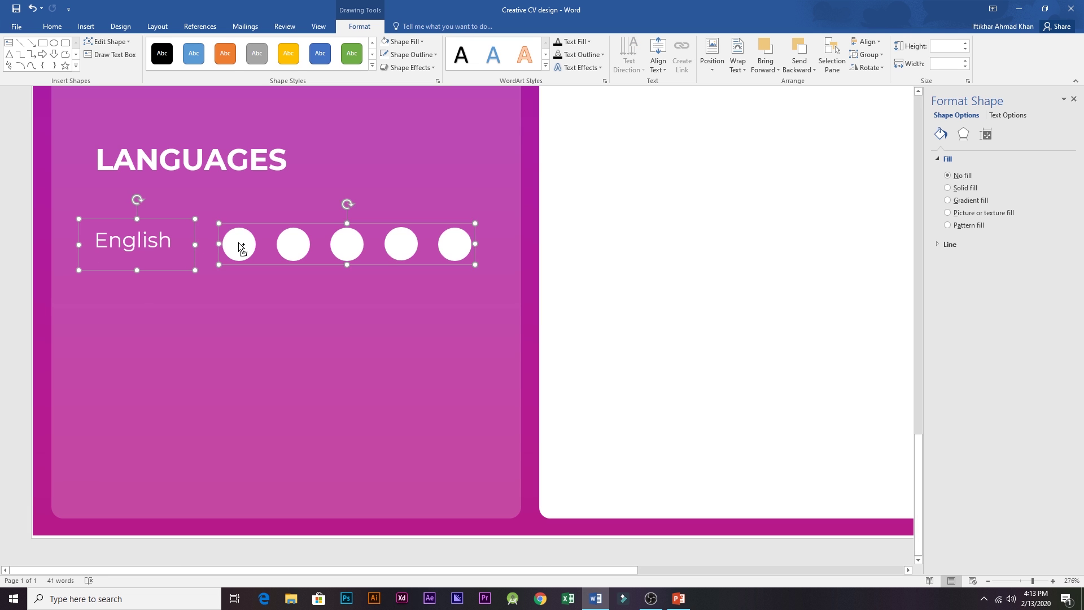
{"action": "key", "text": "ctrl+c"}
{"action": "key", "text": "ctrl+v"}
{"action": "scroll", "coordinate": [440, 189], "scroll_direction": "down", "scroll_amount": 10}
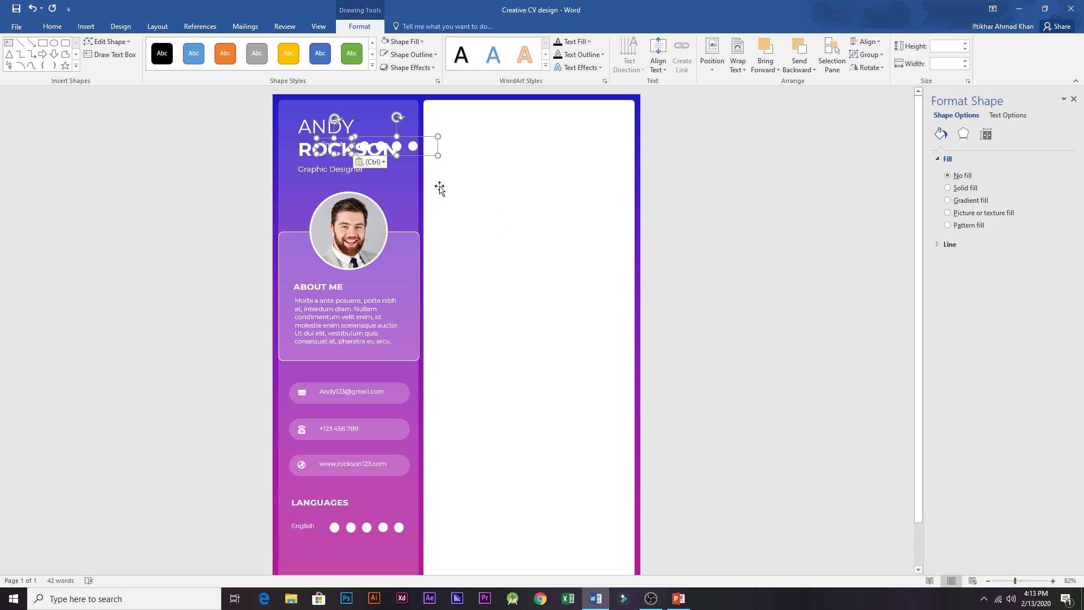
{"action": "left_click_drag", "start_coordinate": [411, 171], "coordinate": [382, 548]}
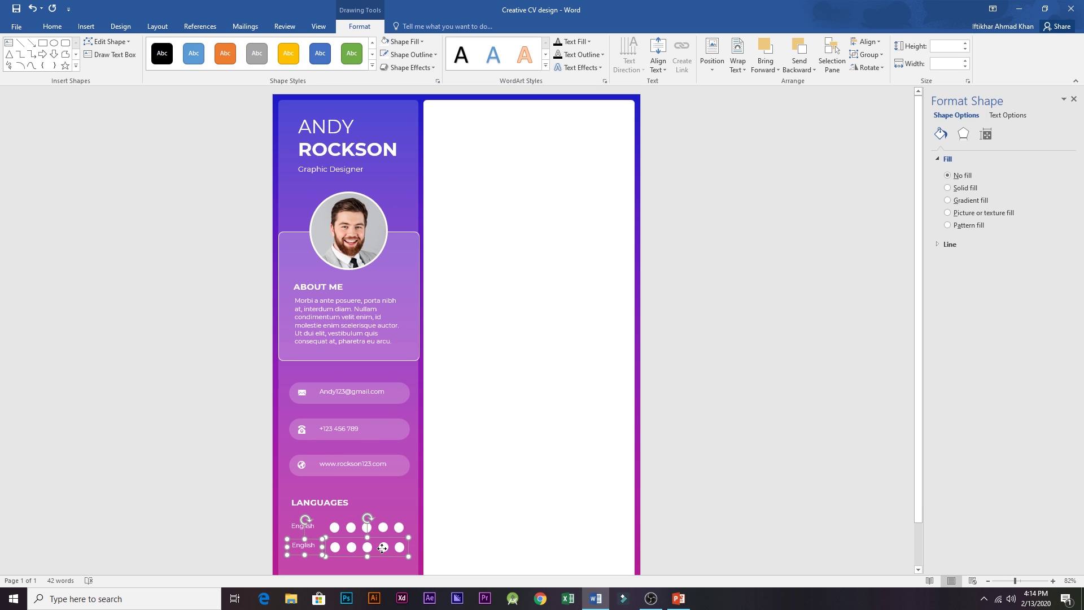
{"action": "scroll", "coordinate": [382, 548], "scroll_direction": "up", "scroll_amount": 5}
{"action": "scroll", "coordinate": [453, 470], "scroll_direction": "up", "scroll_amount": 4}
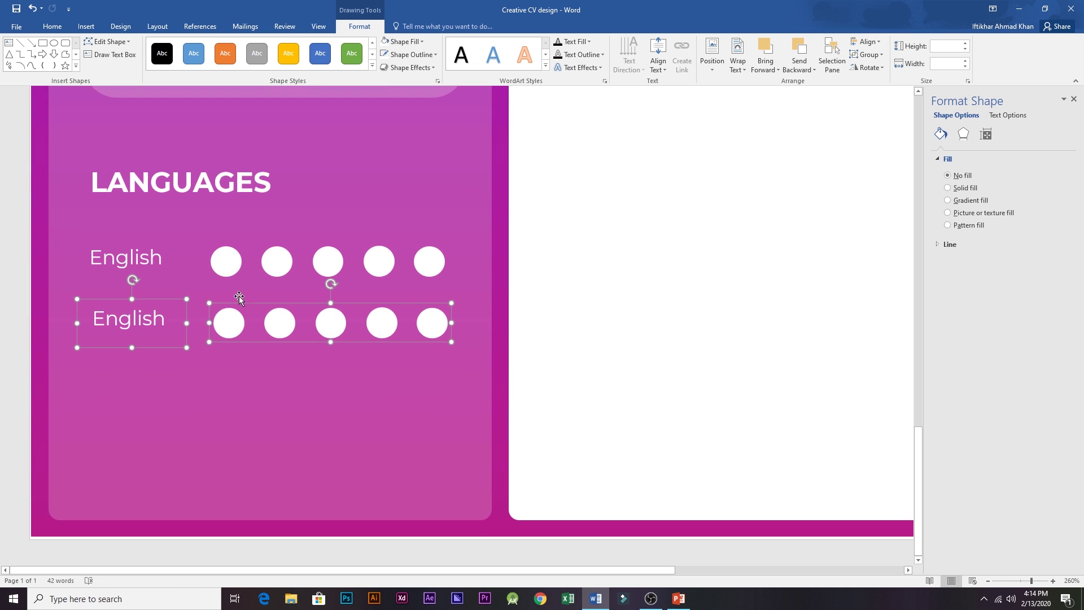
{"action": "left_click", "coordinate": [135, 317]}
{"action": "double_click", "coordinate": [135, 317]}
{"action": "type", "text": "Spa"}
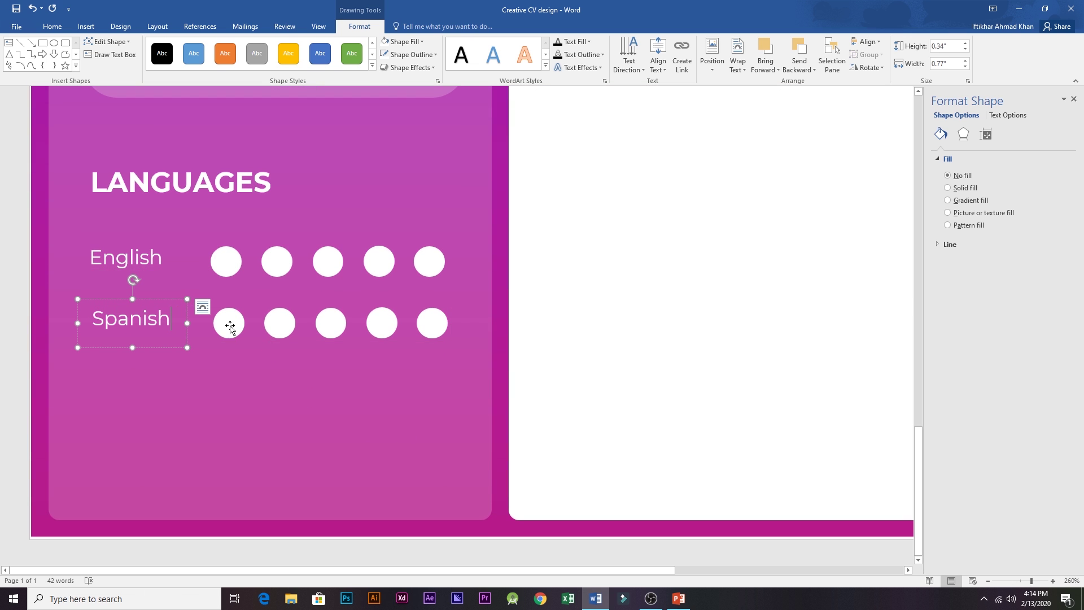
Step: Add a third dot row with a label renamed 'German', widened so the word fits
{"action": "left_click", "coordinate": [226, 322]}
{"action": "left_click_drag", "start_coordinate": [275, 338], "coordinate": [274, 396]}
{"action": "left_click", "coordinate": [160, 300]}
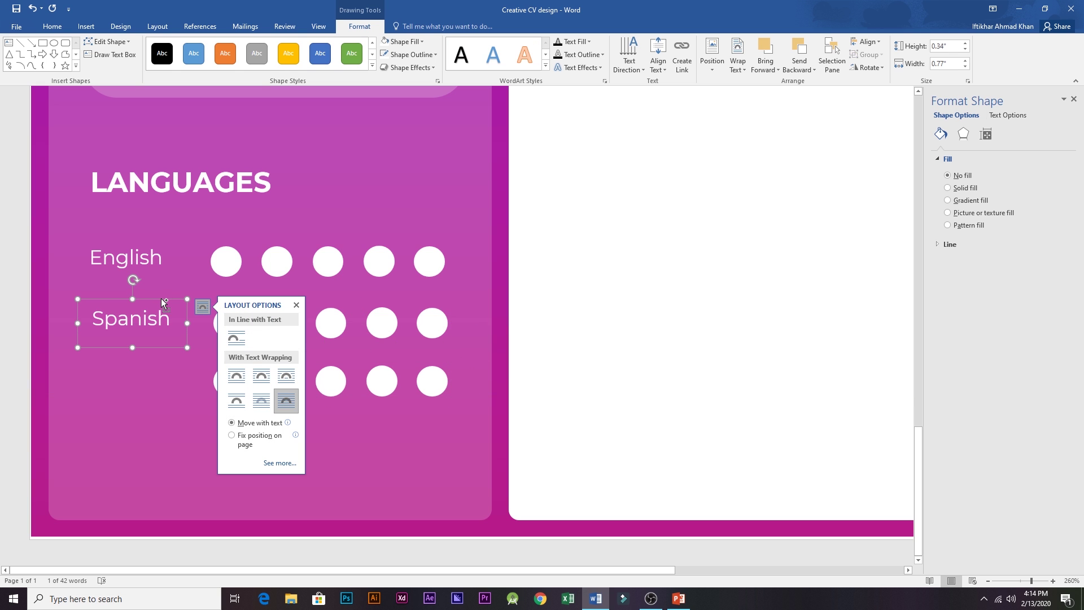
{"action": "left_click", "coordinate": [168, 299]}
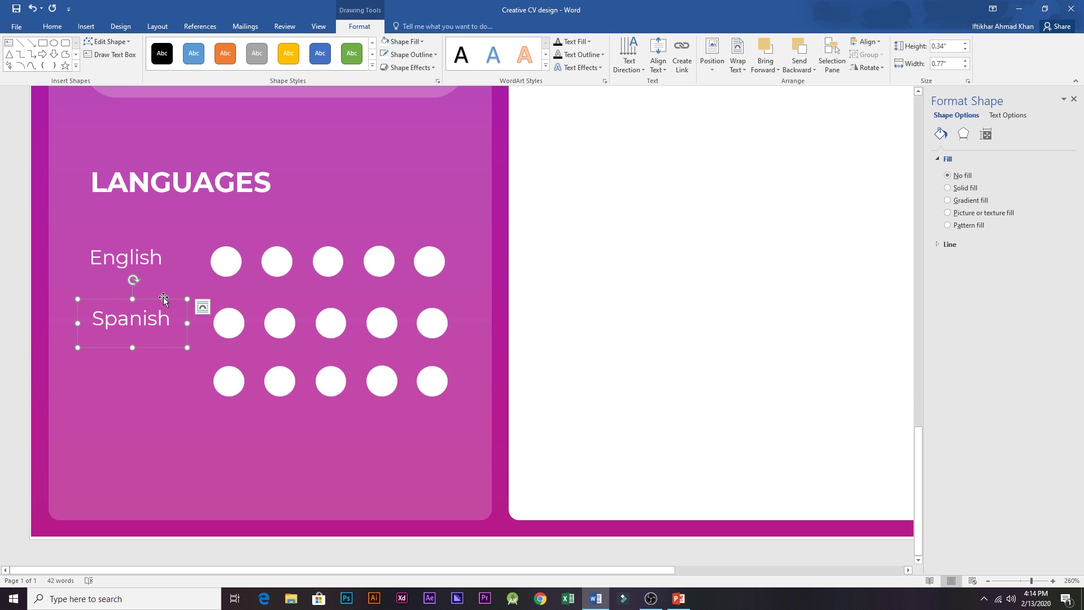
{"action": "mouse_move", "coordinate": [162, 298]}
{"action": "left_mouse_down"}
{"action": "mouse_move", "coordinate": [164, 348]}
{"action": "mouse_move", "coordinate": [85, 369]}
{"action": "left_mouse_up"}
{"action": "type", "text": "Germa"}
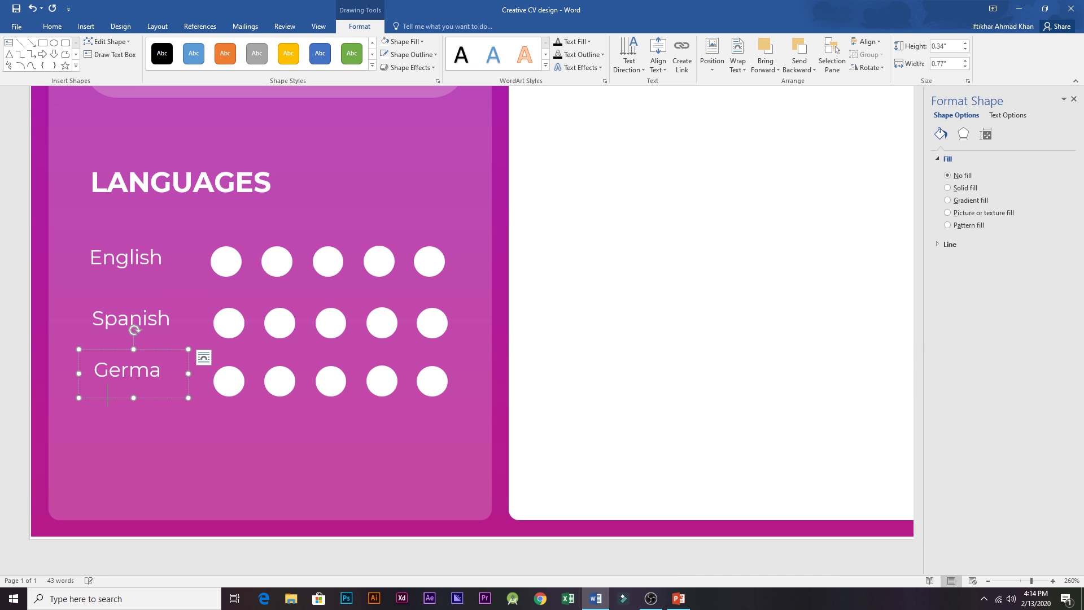
{"action": "mouse_move", "coordinate": [194, 374]}
{"action": "left_mouse_down"}
{"action": "mouse_move", "coordinate": [205, 374]}
{"action": "mouse_move", "coordinate": [169, 363]}
{"action": "mouse_move", "coordinate": [175, 424]}
{"action": "mouse_move", "coordinate": [88, 445]}
{"action": "left_mouse_up"}
Step: Create an 'Italian' label from the German one and give it its own copied dot row
{"action": "key", "text": "ctrl+c"}
{"action": "key", "text": "ctrl+v"}
{"action": "key", "text": "BackSpace"}
{"action": "type", "text": "*"}
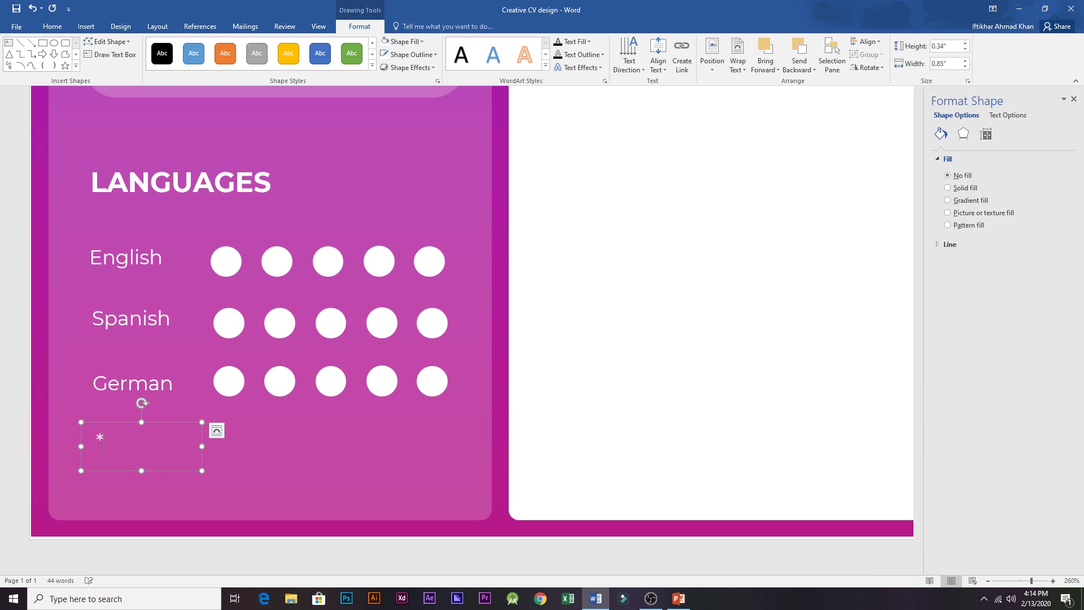
{"action": "type", "text": "n"}
{"action": "left_click", "coordinate": [225, 384]}
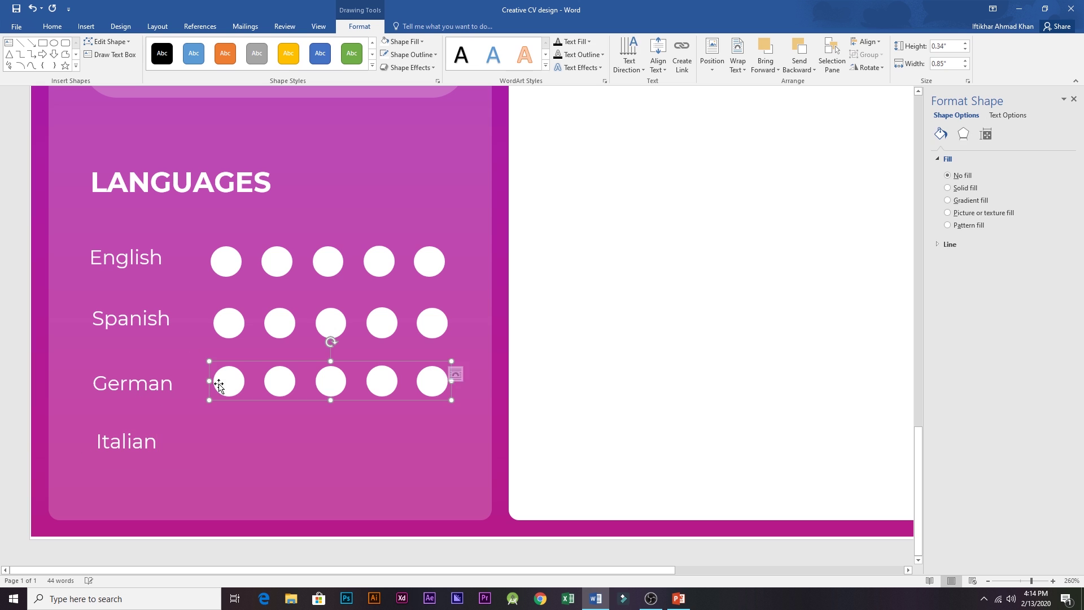
{"action": "key", "text": "ctrl+c"}
{"action": "key", "text": "ctrl+v"}
{"action": "left_click_drag", "start_coordinate": [303, 408], "coordinate": [279, 443]}
Step: Center-align the four dot rows and distribute them evenly vertically
{"action": "left_click", "coordinate": [229, 382], "text": "shift"}
{"action": "left_click", "coordinate": [228, 322], "text": "shift"}
{"action": "left_click", "coordinate": [228, 260], "text": "shift"}
{"action": "left_click", "coordinate": [865, 42]}
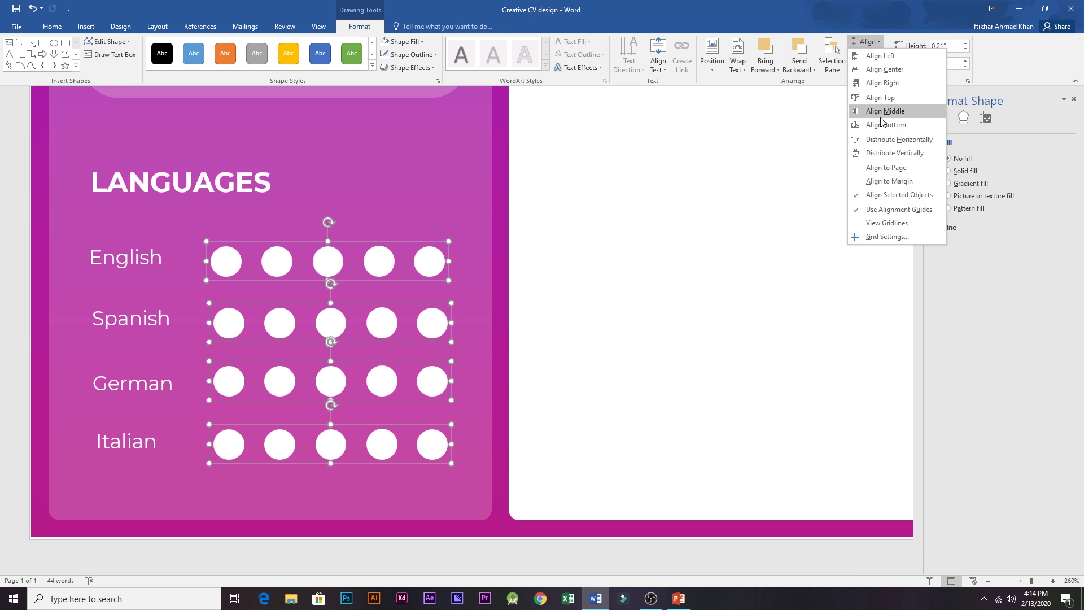
{"action": "left_click", "coordinate": [884, 69]}
{"action": "left_click", "coordinate": [865, 42]}
{"action": "left_click", "coordinate": [894, 152]}
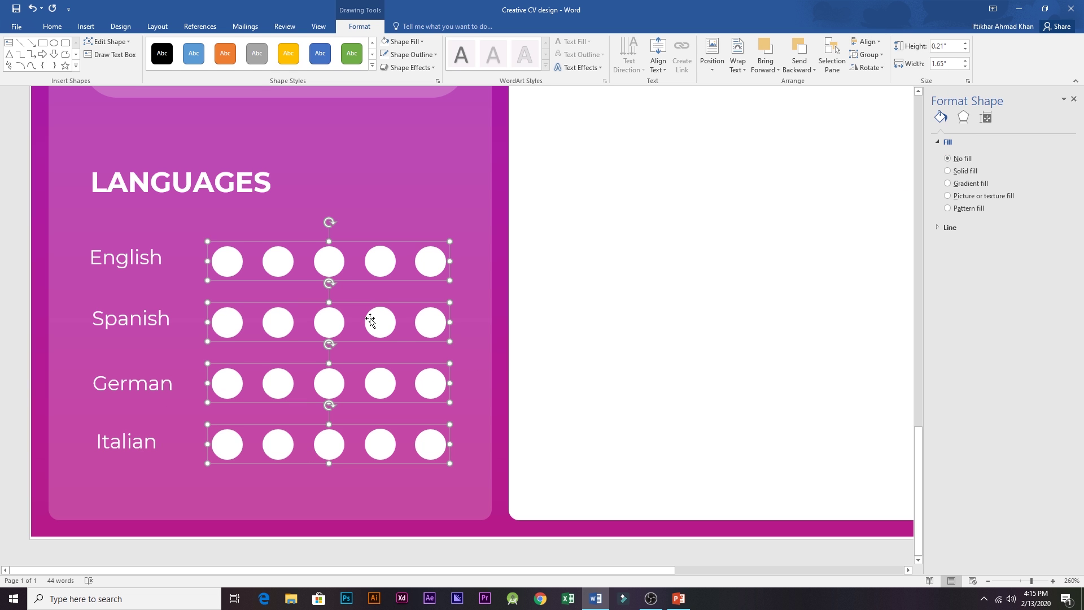
Step: Set No Fill on Spanish's last dot and German's last two dots
{"action": "left_click", "coordinate": [435, 321]}
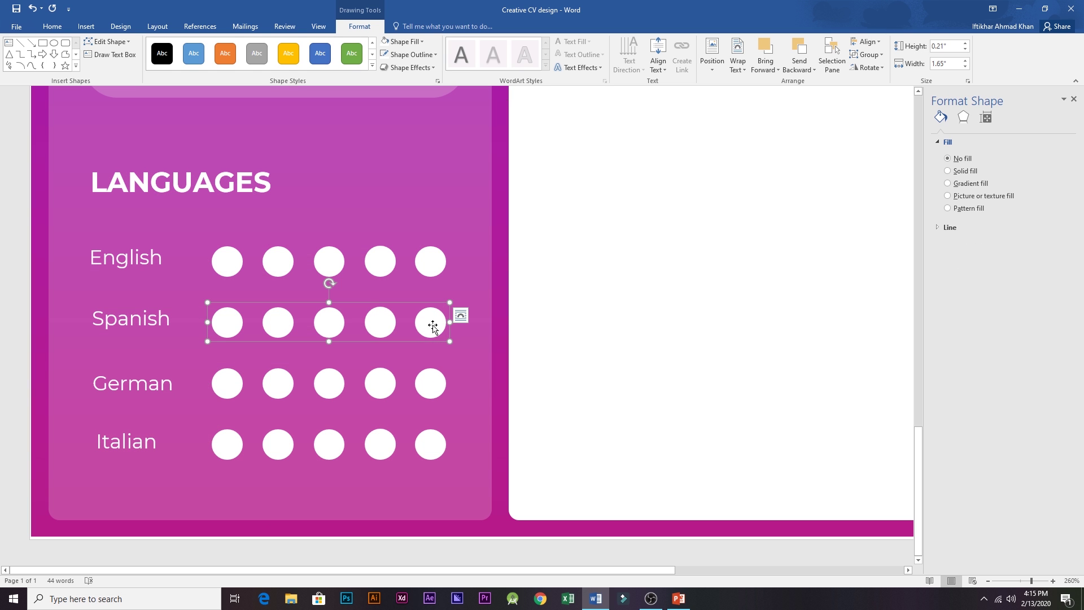
{"action": "left_click", "coordinate": [421, 42]}
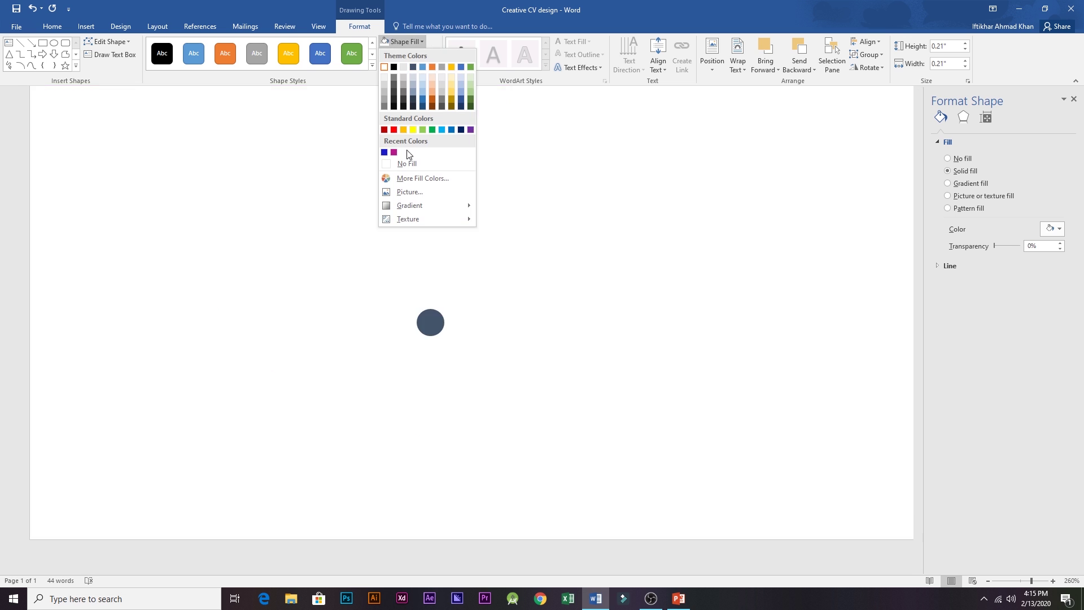
{"action": "left_click", "coordinate": [409, 166]}
{"action": "left_click", "coordinate": [431, 383]}
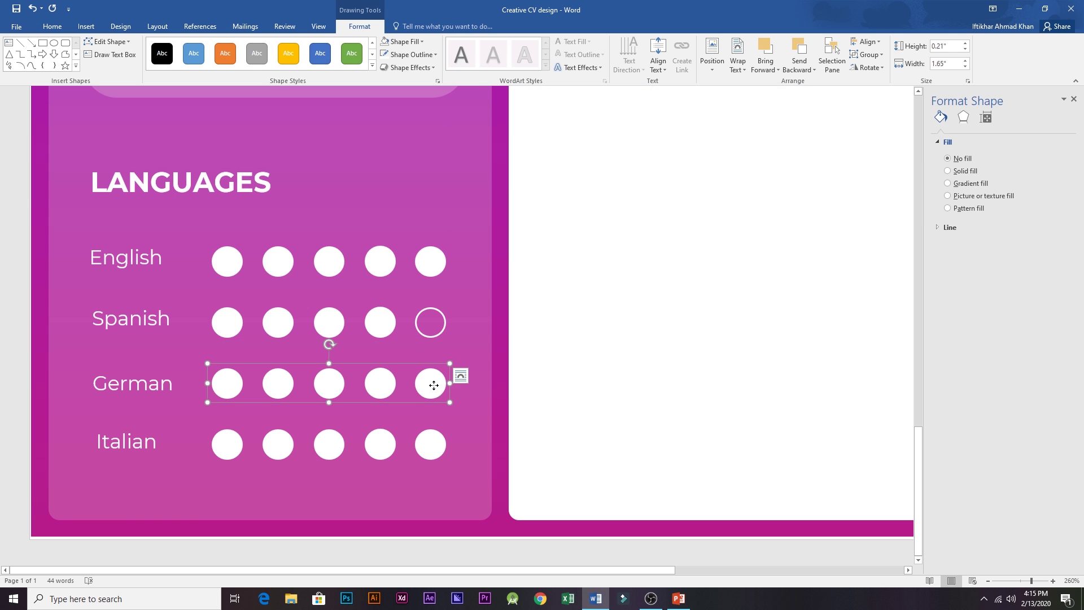
{"action": "left_click", "coordinate": [431, 382]}
{"action": "left_click", "coordinate": [380, 382], "text": "shift"}
{"action": "left_click", "coordinate": [413, 41]}
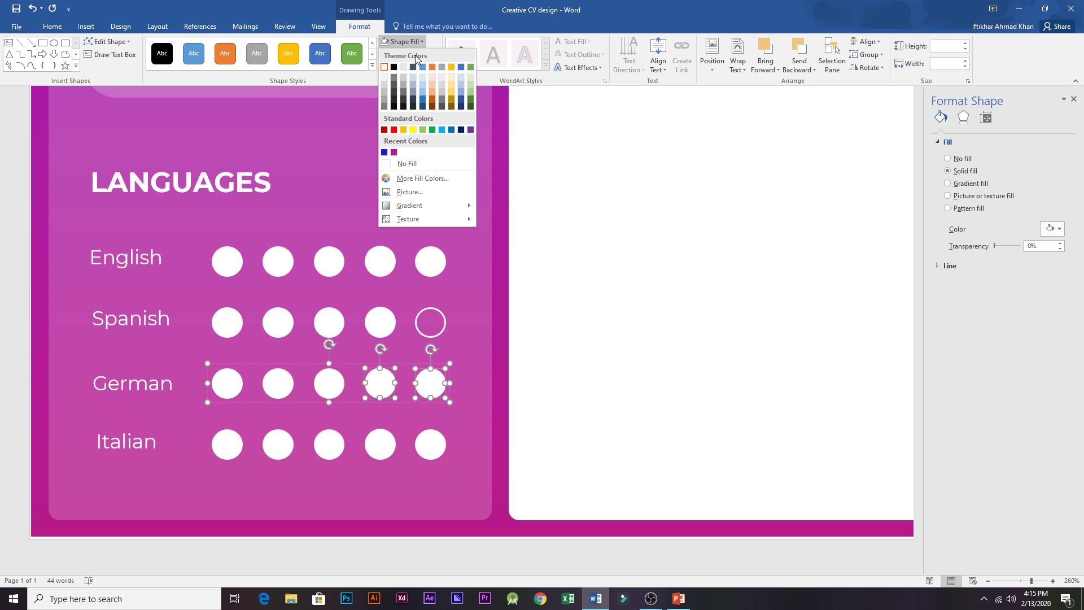
{"action": "left_click", "coordinate": [408, 164]}
Step: Set No Fill on Italian's dots two to five, leaving one filled
{"action": "left_click", "coordinate": [430, 444]}
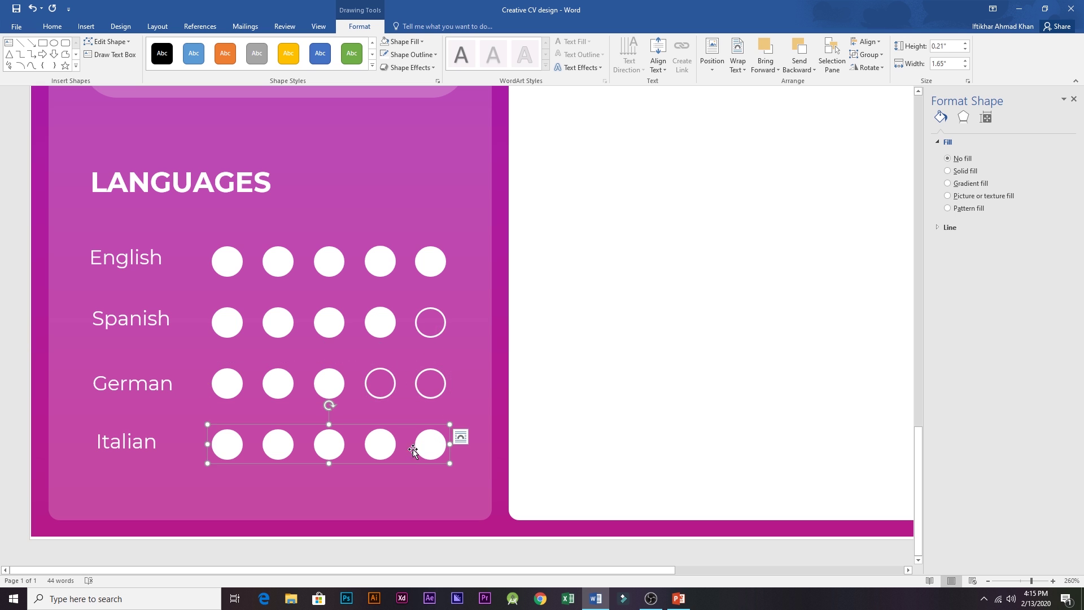
{"action": "left_click", "coordinate": [431, 445]}
{"action": "left_click", "coordinate": [380, 444], "text": "shift"}
{"action": "left_click", "coordinate": [334, 455], "text": "shift"}
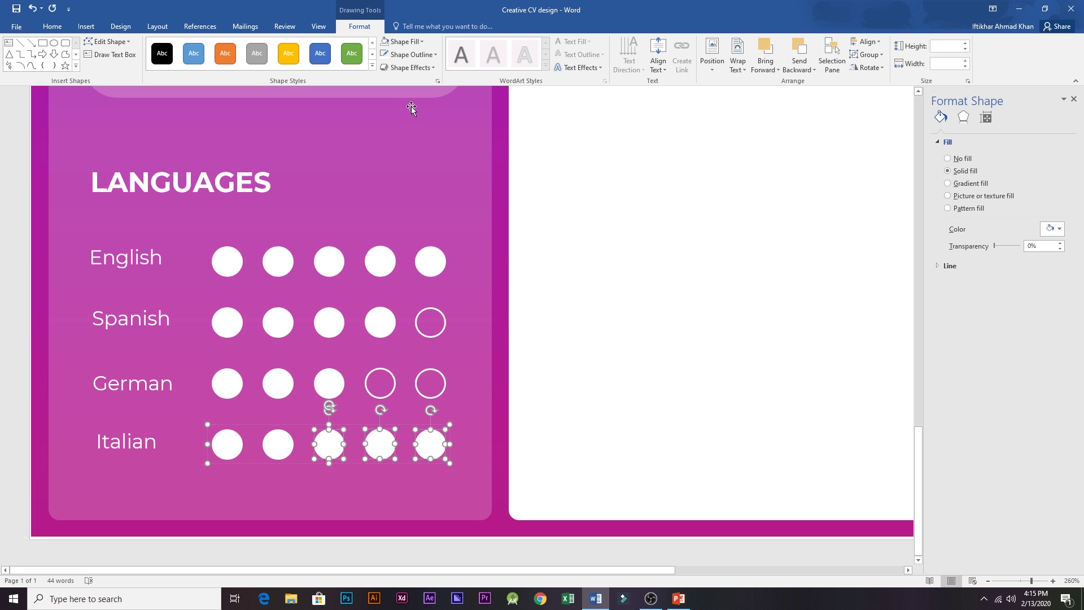
{"action": "left_click", "coordinate": [277, 448], "text": "shift"}
{"action": "left_click", "coordinate": [413, 42]}
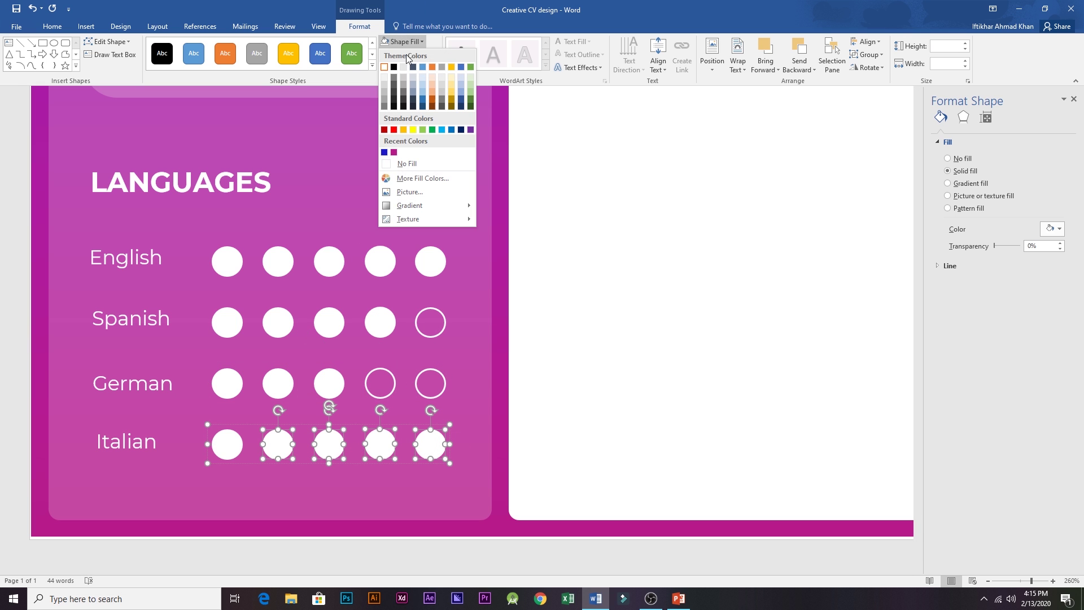
{"action": "left_click", "coordinate": [405, 164]}
Step: Select the heading, labels and dot rows of the languages block and move them slightly up
{"action": "scroll", "coordinate": [303, 433], "scroll_direction": "down", "scroll_amount": 8, "text": "ctrl"}
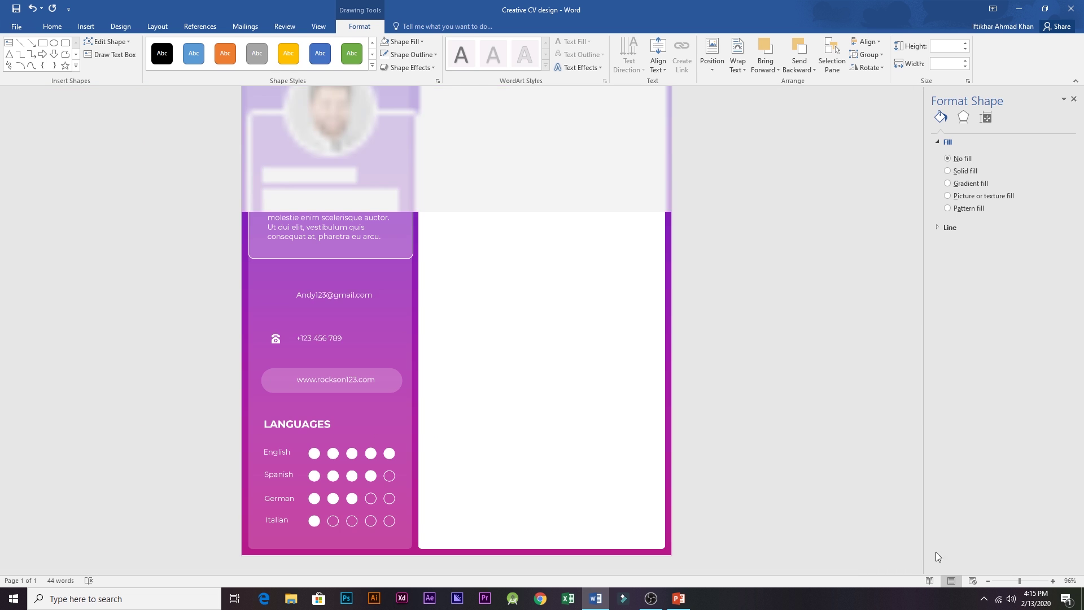
{"action": "left_click", "coordinate": [303, 432]}
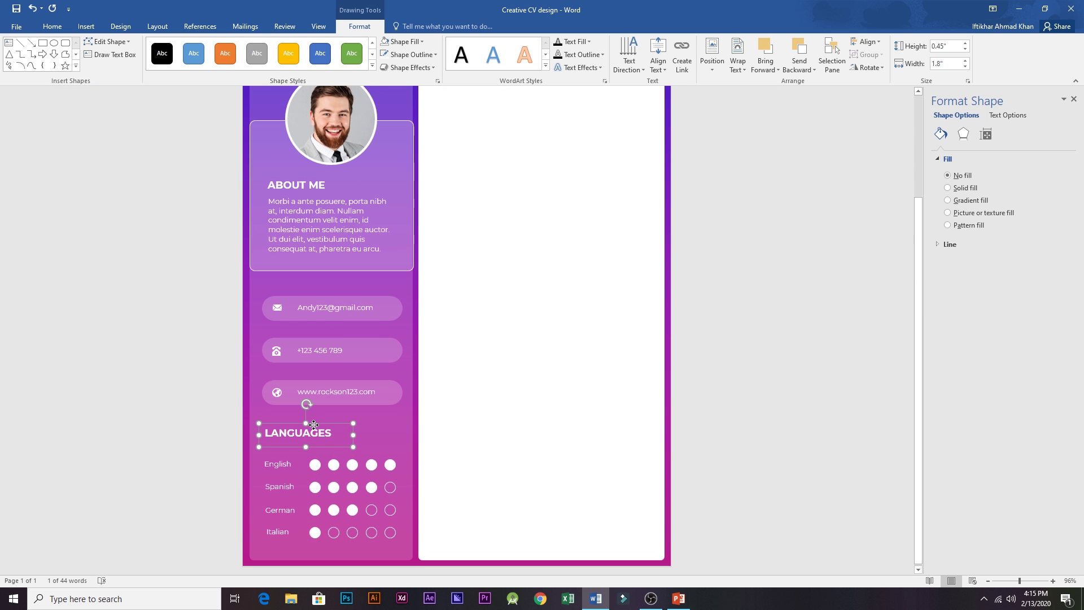
{"action": "left_click", "coordinate": [282, 465]}
{"action": "left_click", "coordinate": [336, 464], "text": "shift"}
{"action": "left_click", "coordinate": [279, 486], "text": "shift"}
{"action": "left_click", "coordinate": [328, 489], "text": "shift"}
{"action": "left_click", "coordinate": [286, 508], "text": "shift"}
{"action": "left_click", "coordinate": [289, 535], "text": "shift"}
{"action": "left_click", "coordinate": [315, 533], "text": "shift"}
{"action": "left_click_drag", "start_coordinate": [316, 534], "coordinate": [316, 525]}
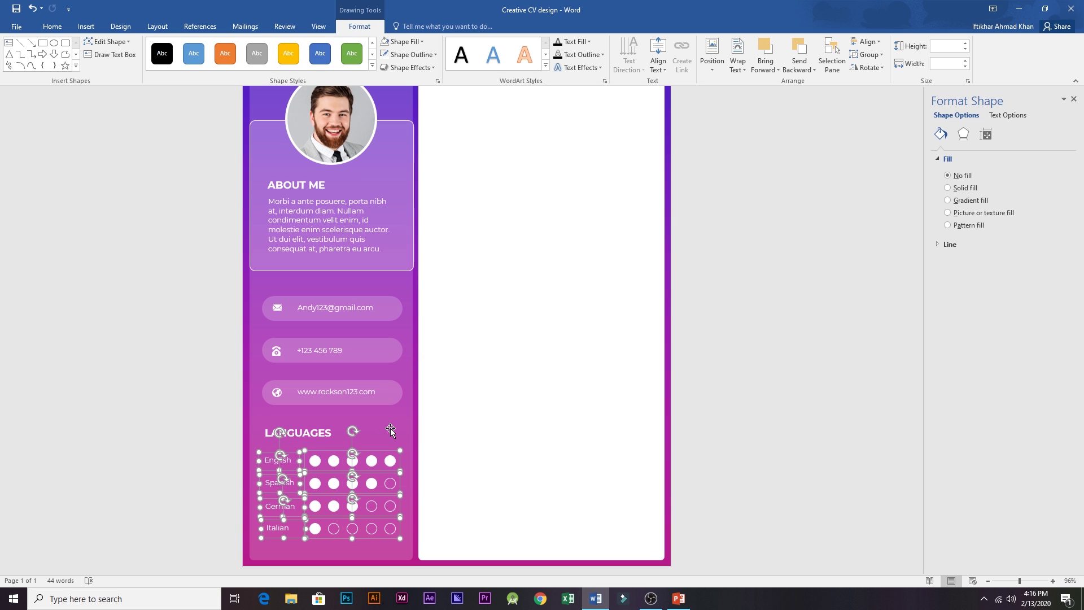
{"action": "left_click_drag", "start_coordinate": [1020, 580], "coordinate": [1014, 580]}
{"action": "scroll", "coordinate": [403, 212], "scroll_direction": "up", "scroll_amount": 1}
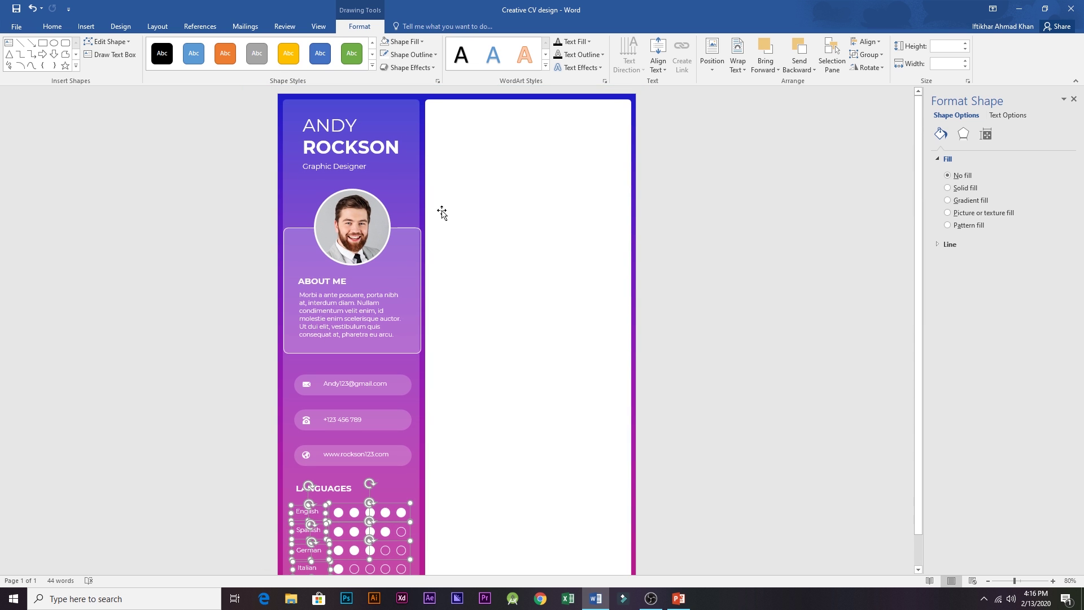
Step: Draw a rounded bar at the top of the right column and fill it magenta
{"action": "left_click", "coordinate": [66, 43]}
{"action": "left_click_drag", "start_coordinate": [440, 120], "coordinate": [529, 139]}
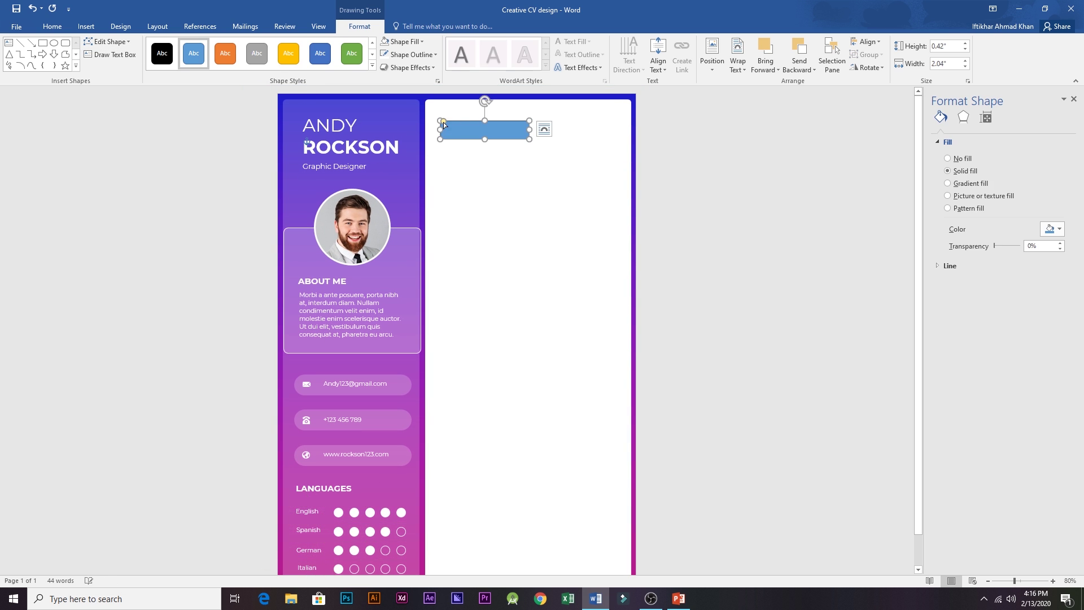
{"action": "left_click_drag", "start_coordinate": [464, 131], "coordinate": [464, 127]}
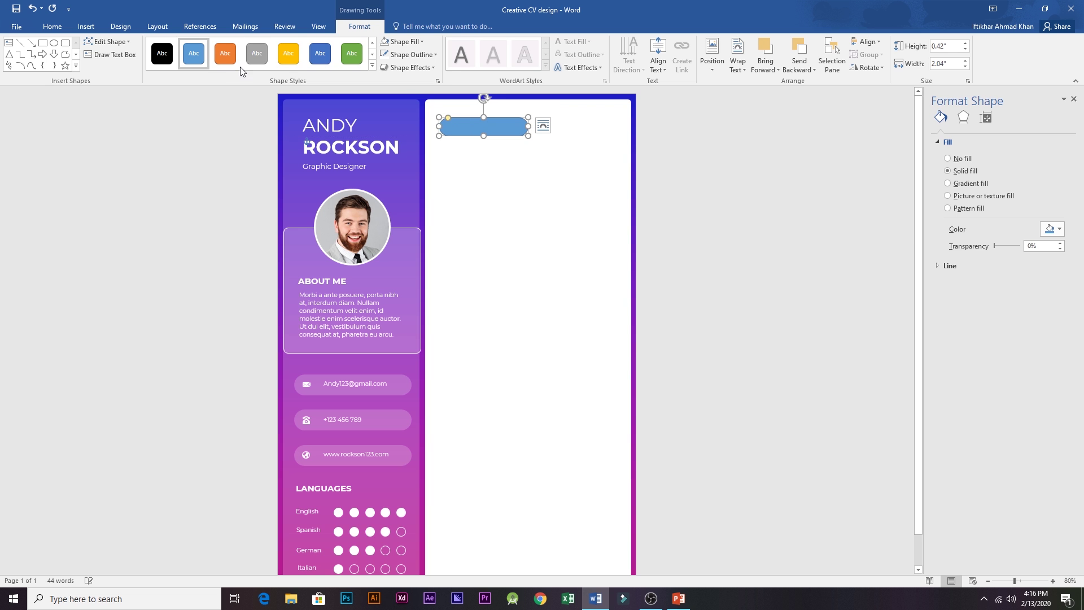
{"action": "left_click", "coordinate": [403, 42]}
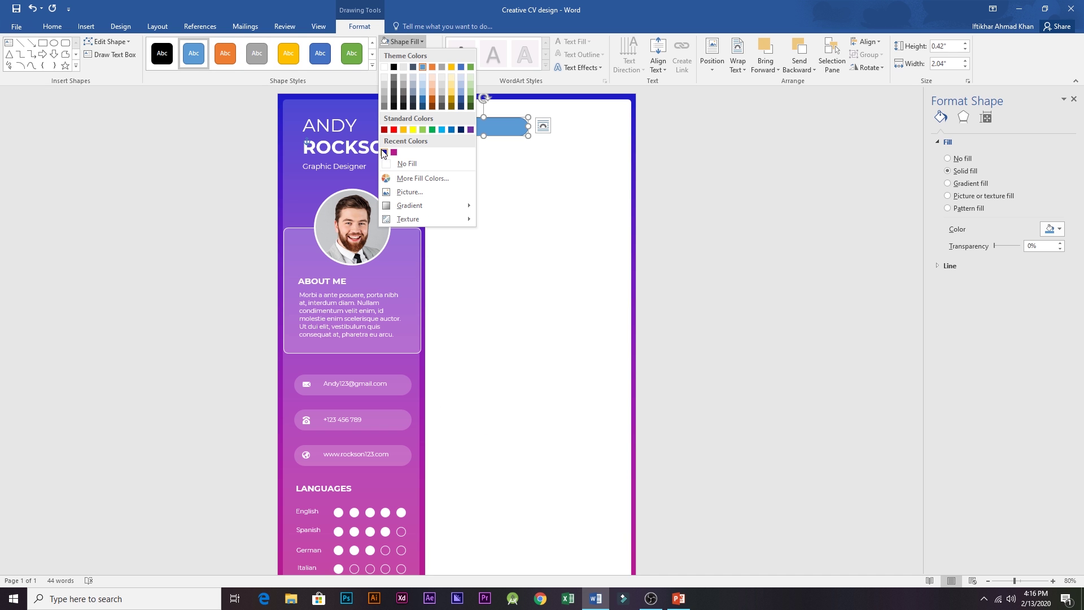
{"action": "left_click", "coordinate": [384, 153]}
Step: Recolour the bar to RGB 155, 15, 193 and draw a 2.29" line extending right from it
{"action": "left_click", "coordinate": [404, 41]}
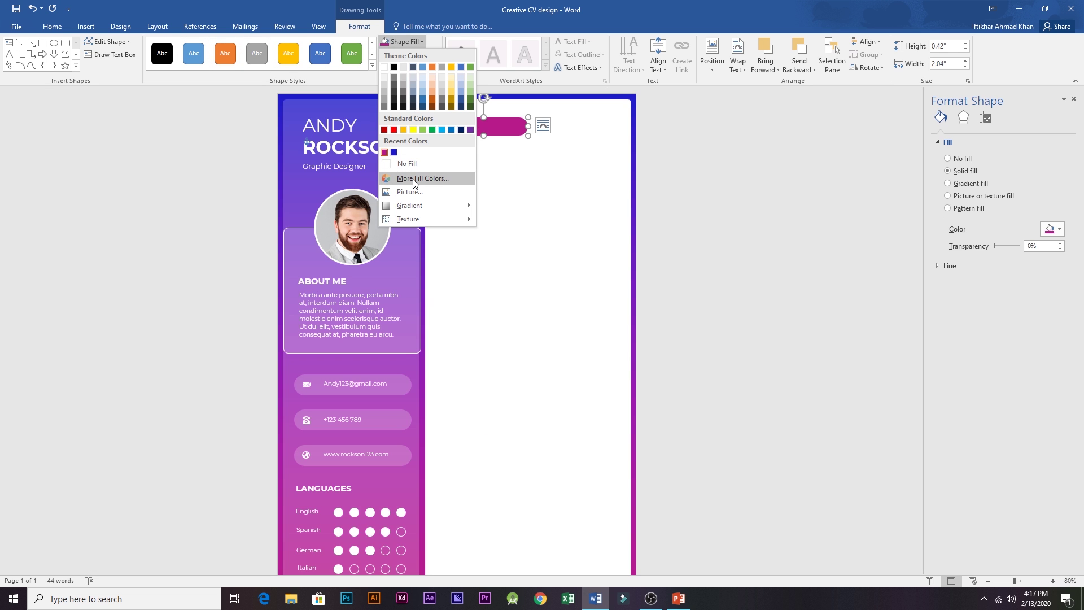
{"action": "left_click", "coordinate": [415, 179]}
{"action": "left_click_drag", "start_coordinate": [802, 249], "coordinate": [796, 244]}
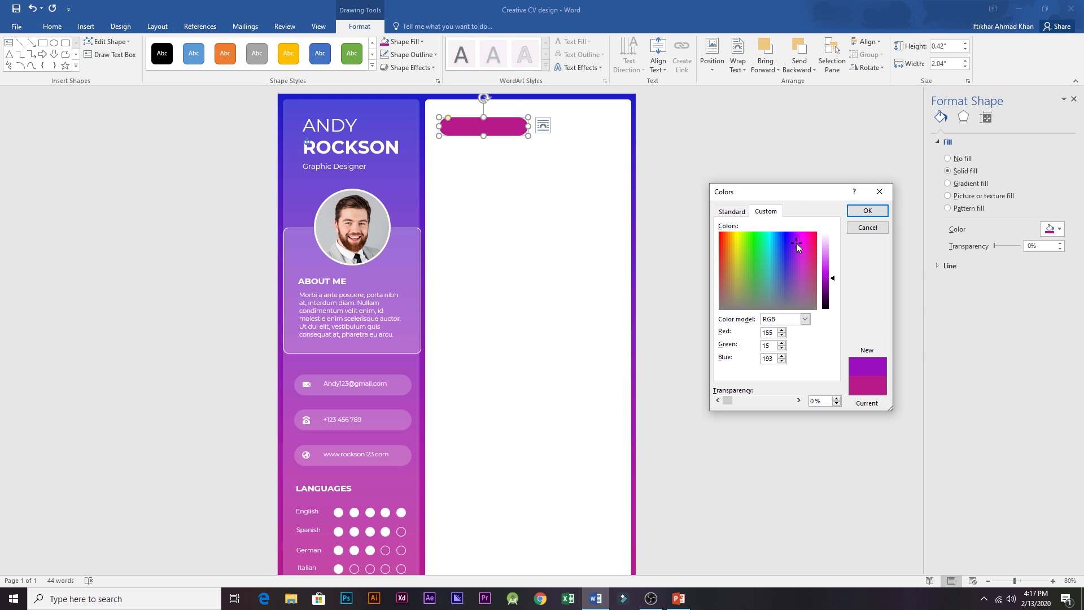
{"action": "left_click", "coordinate": [867, 210]}
{"action": "left_click_drag", "start_coordinate": [501, 128], "coordinate": [509, 131]}
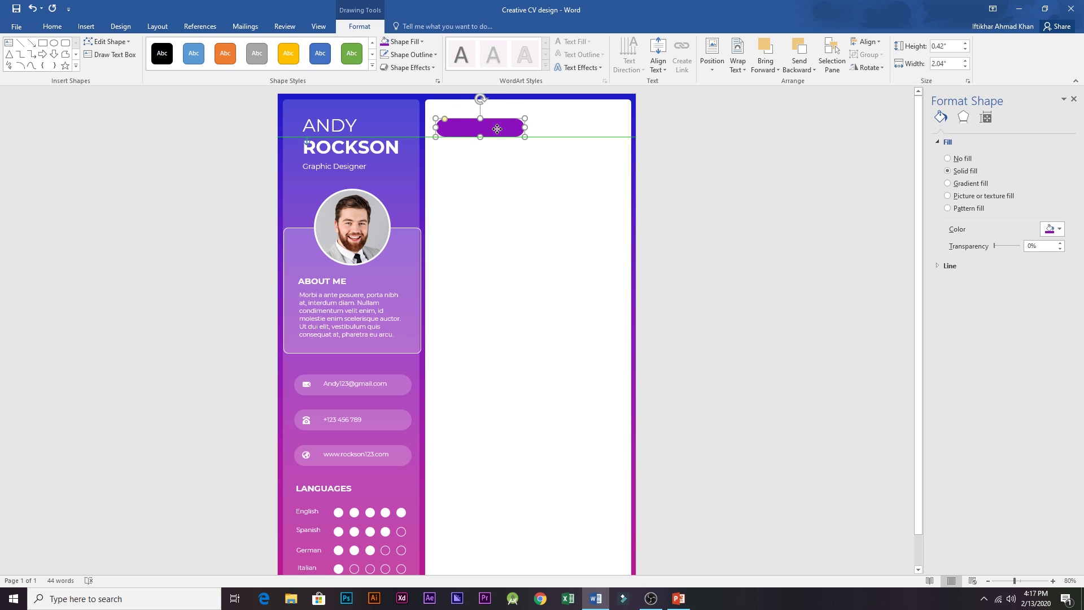
{"action": "left_click", "coordinate": [19, 42]}
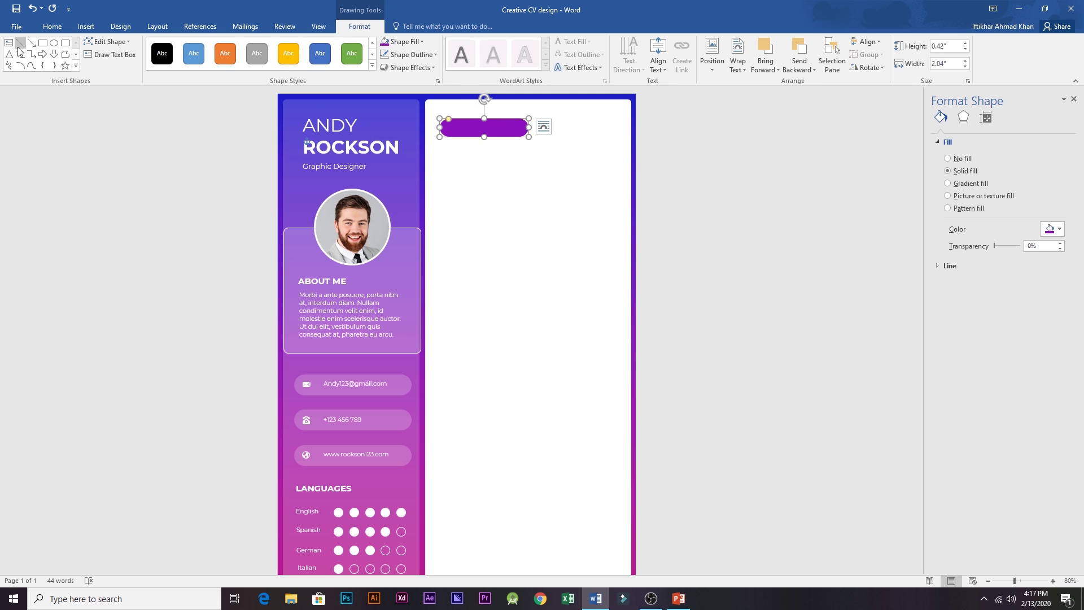
{"action": "left_click_drag", "start_coordinate": [520, 127], "coordinate": [620, 128]}
Step: Set the line's thickness and colour it purple
{"action": "left_click", "coordinate": [412, 53]}
{"action": "mouse_move", "coordinate": [407, 205]}
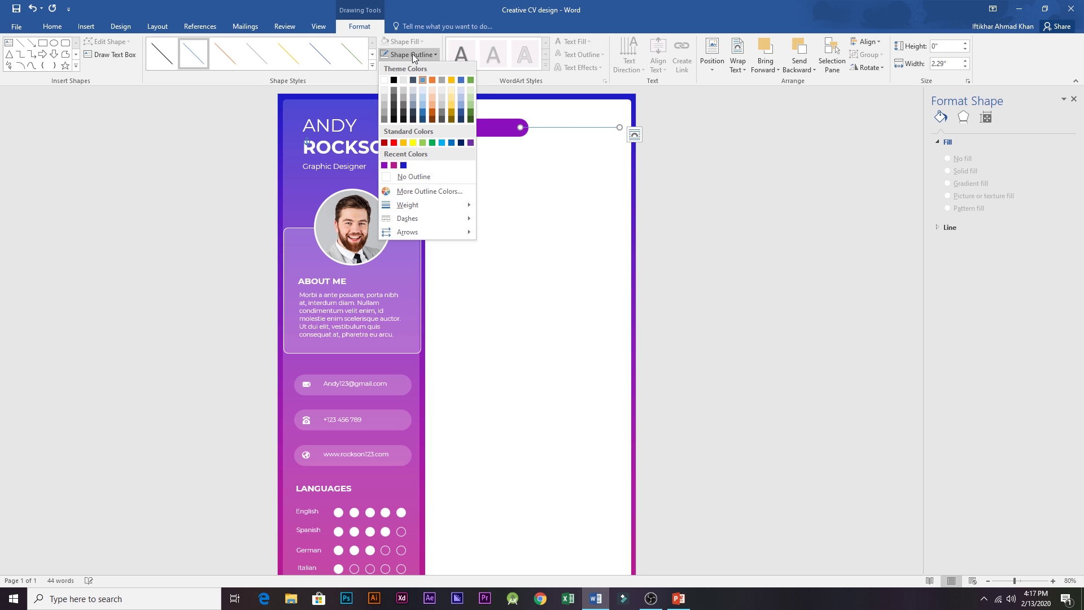
{"action": "left_click", "coordinate": [515, 231]}
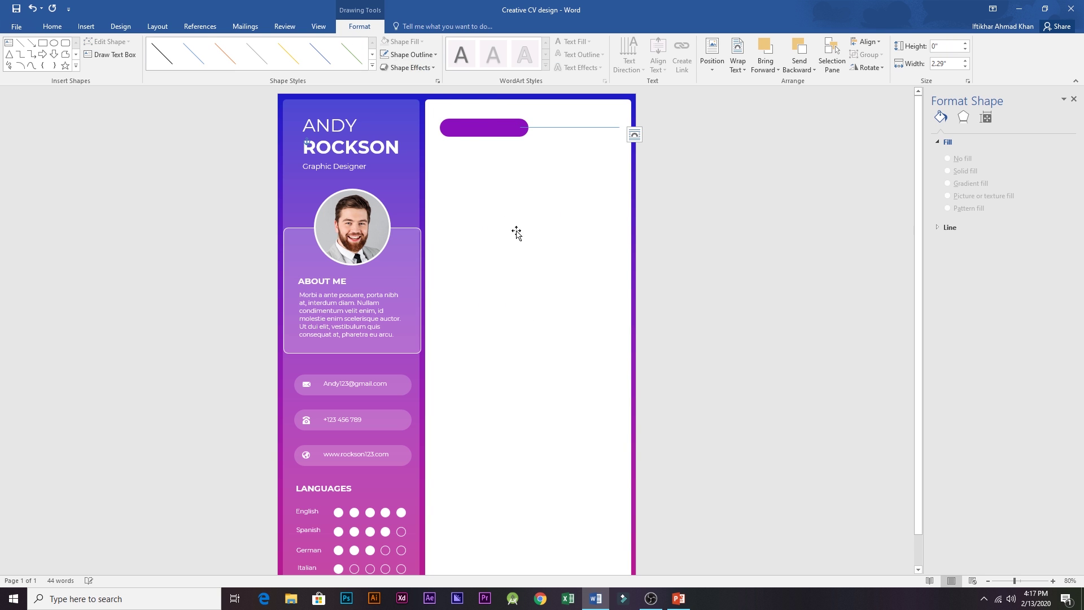
{"action": "left_click", "coordinate": [411, 55]}
{"action": "left_click", "coordinate": [384, 165]}
Step: Shorten the pill to 0.37" tall and centre the line vertically on it
{"action": "left_click", "coordinate": [493, 127]}
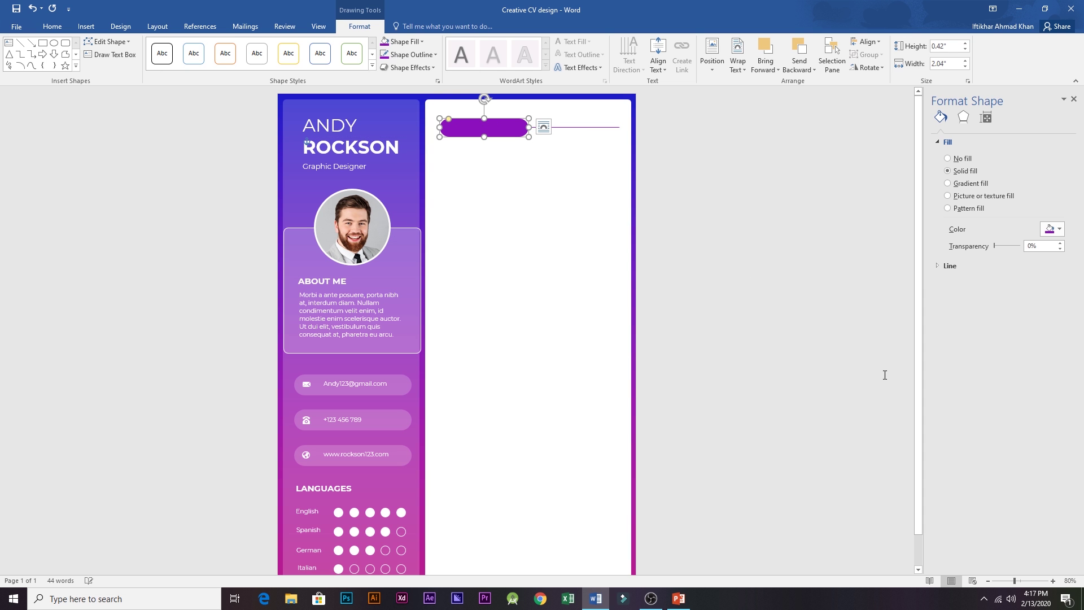
{"action": "left_click", "coordinate": [1029, 581]}
{"action": "left_click", "coordinate": [564, 163]}
{"action": "left_click_drag", "start_coordinate": [565, 119], "coordinate": [566, 124]}
{"action": "left_click", "coordinate": [707, 143], "text": "shift"}
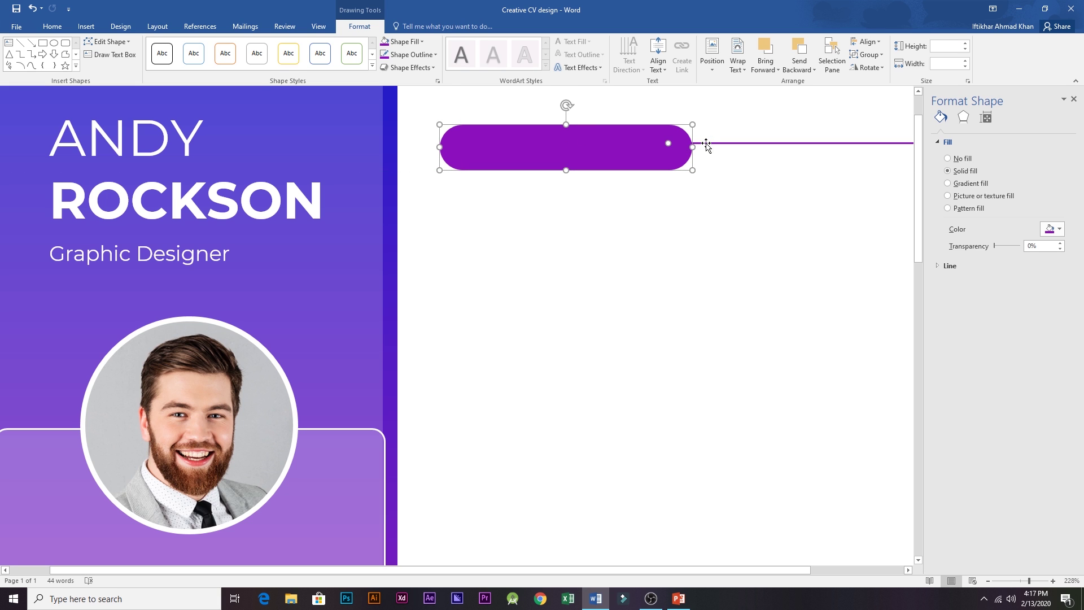
{"action": "left_click", "coordinate": [867, 41]}
{"action": "left_click", "coordinate": [873, 113]}
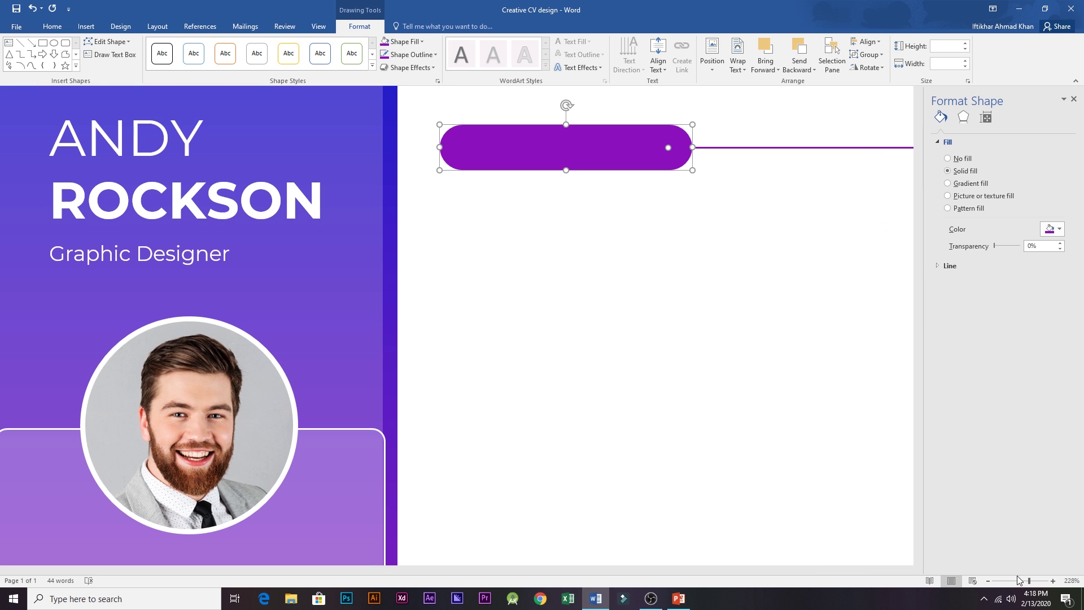
Step: Nudge the pill and line up to sit at the top of the white right panel
{"action": "left_click_drag", "start_coordinate": [1028, 581], "coordinate": [1016, 580]}
{"action": "left_click_drag", "start_coordinate": [502, 131], "coordinate": [503, 127]}
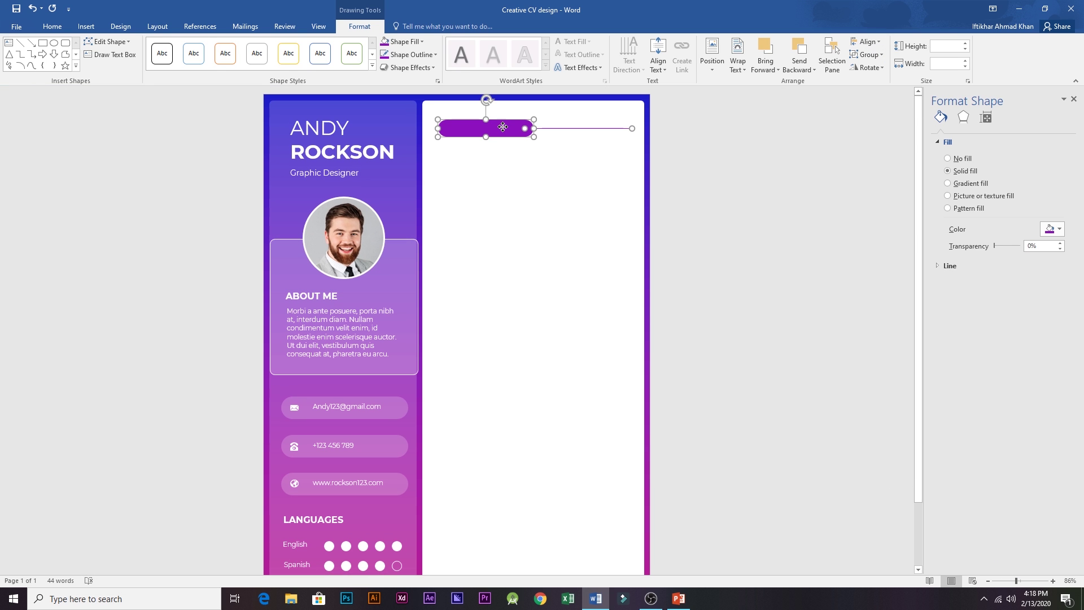
{"action": "left_click", "coordinate": [486, 176]}
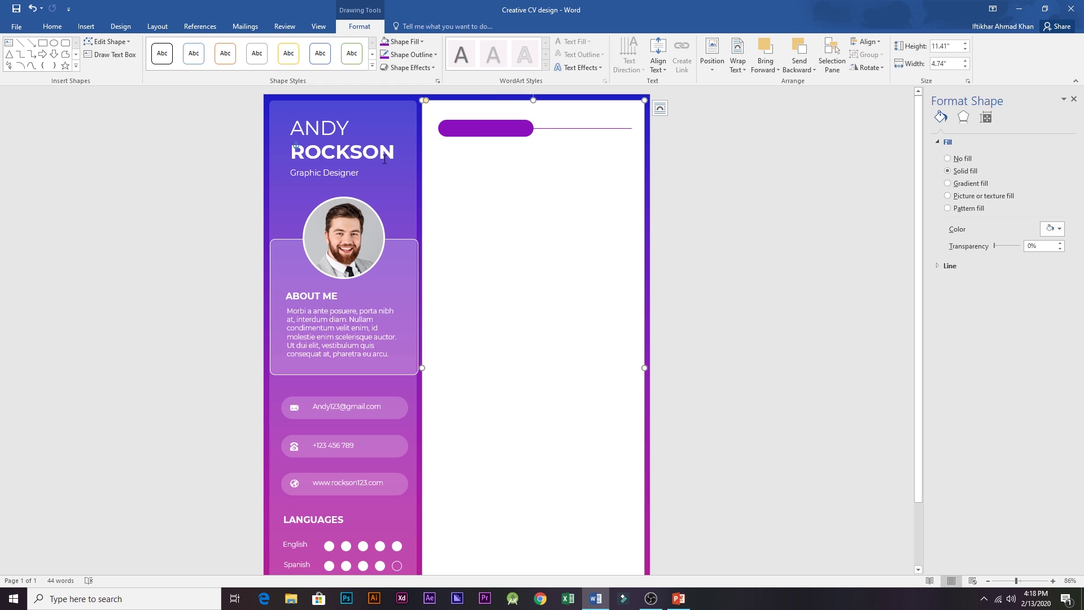
{"action": "left_click", "coordinate": [324, 295]}
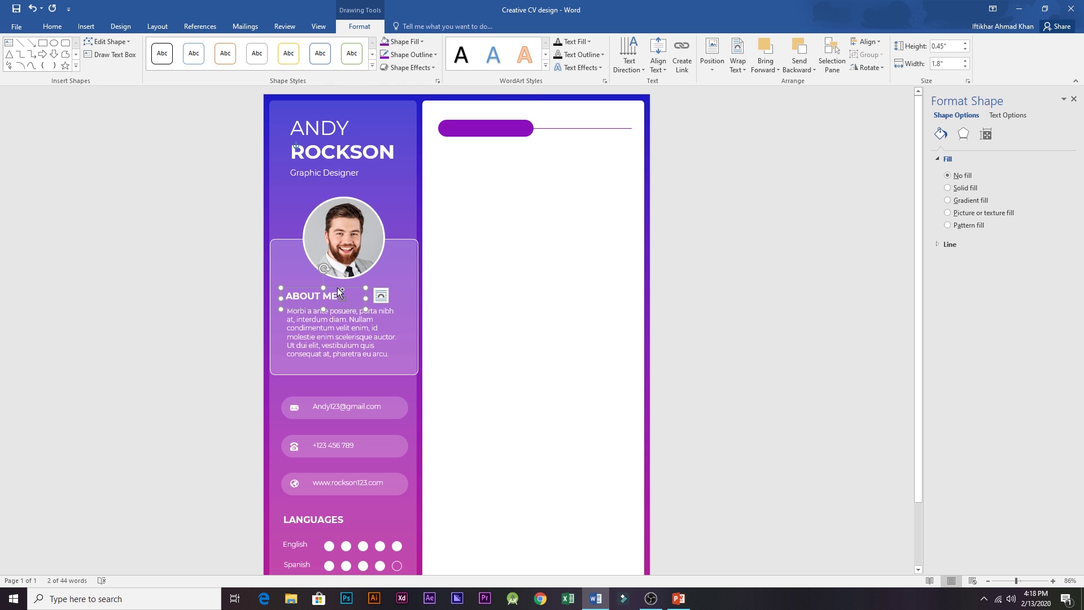
Step: Copy the ABOUT ME label onto the pill and change it to EDUCATION in uppercase
{"action": "left_click_drag", "start_coordinate": [335, 293], "coordinate": [497, 130], "text": "ctrl"}
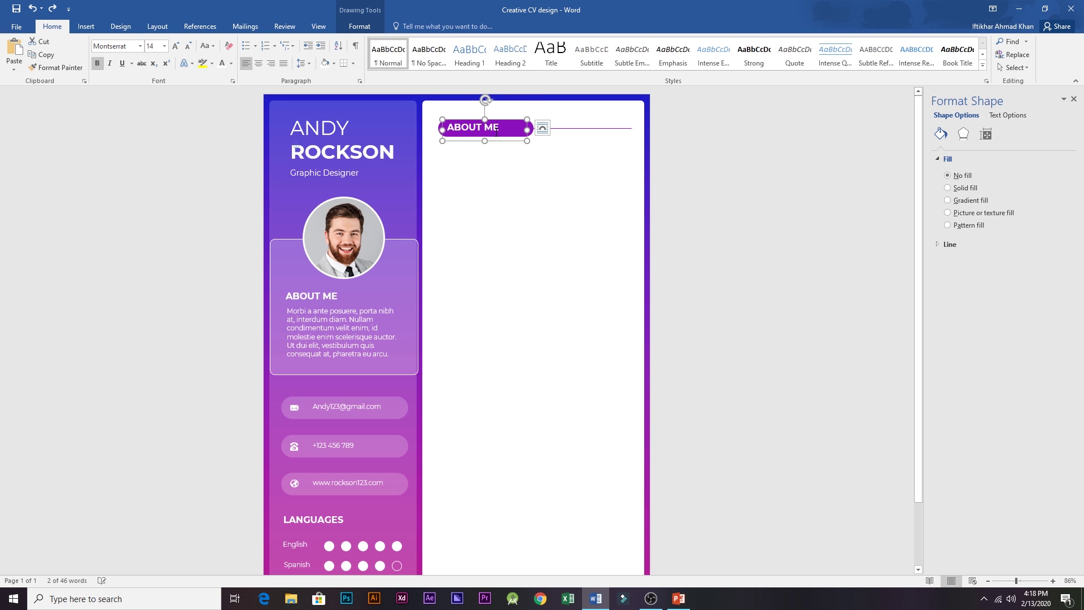
{"action": "triple_click", "coordinate": [490, 127]}
{"action": "type", "text": "Education"}
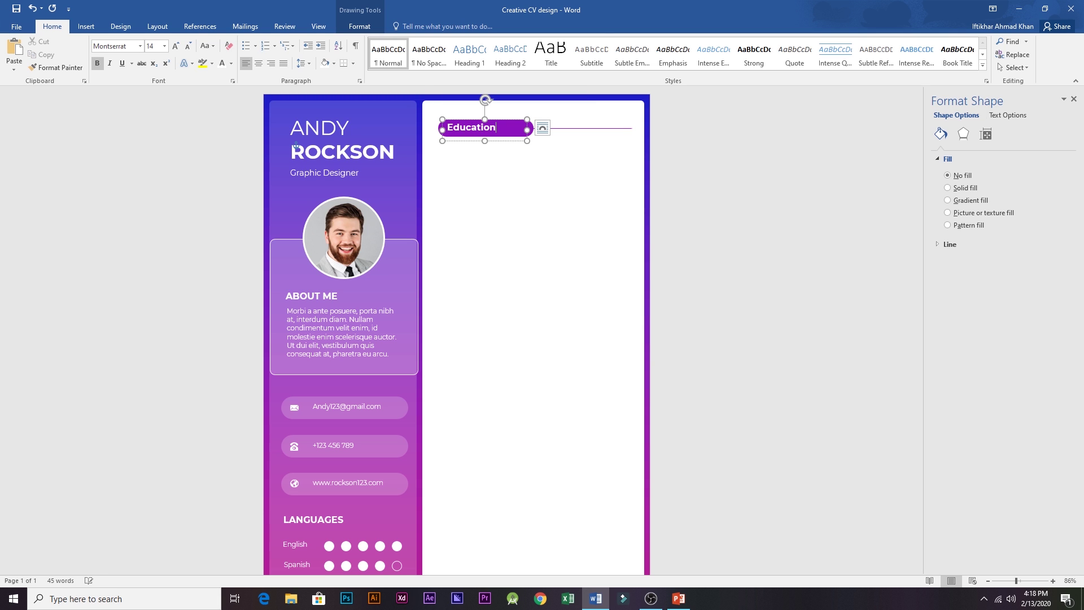
{"action": "key", "text": "ctrl+a"}
{"action": "left_click", "coordinate": [210, 47]}
{"action": "left_click", "coordinate": [236, 77]}
{"action": "left_click_drag", "start_coordinate": [499, 120], "coordinate": [503, 120]}
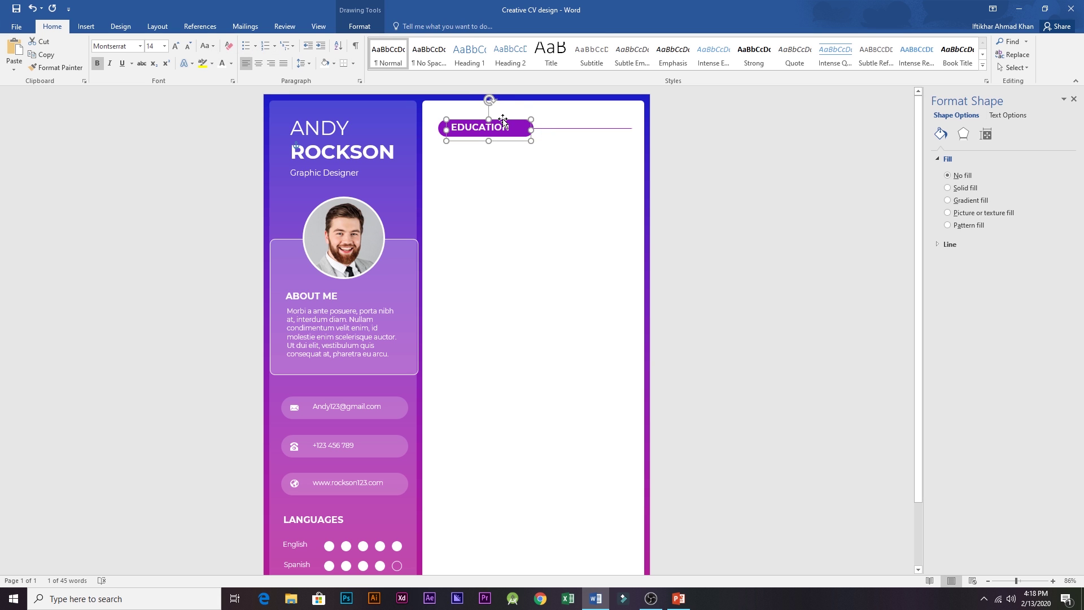
Step: Group the EDUCATION label, pill and line into one heading and duplicate it
{"action": "left_click", "coordinate": [442, 129], "text": "shift"}
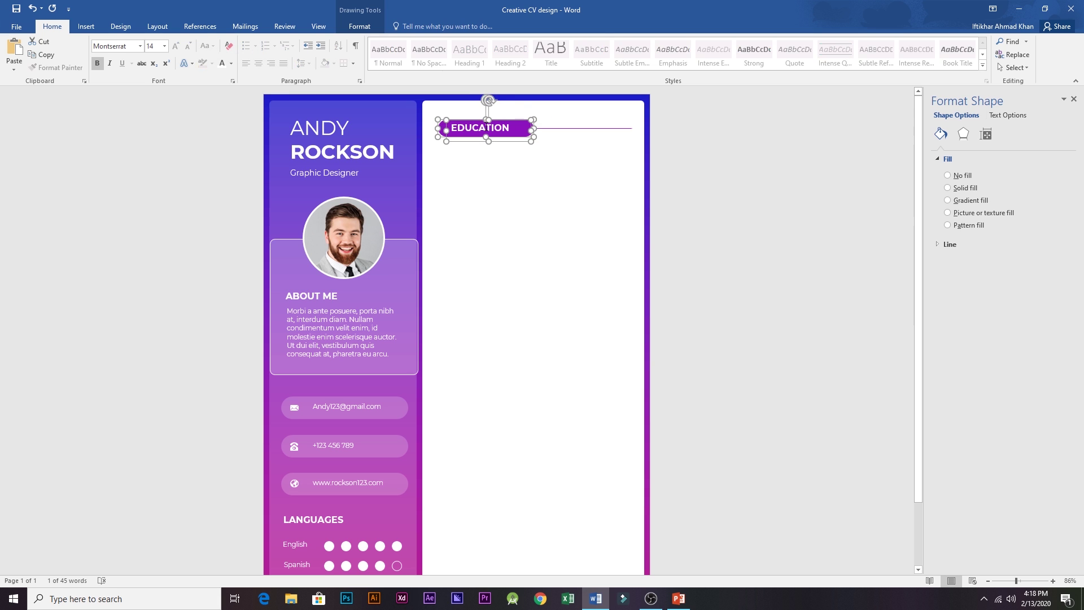
{"action": "left_click", "coordinate": [553, 130], "text": "shift"}
{"action": "left_click", "coordinate": [557, 160], "text": "shift"}
{"action": "right_click", "coordinate": [516, 120]}
{"action": "mouse_move", "coordinate": [545, 185]}
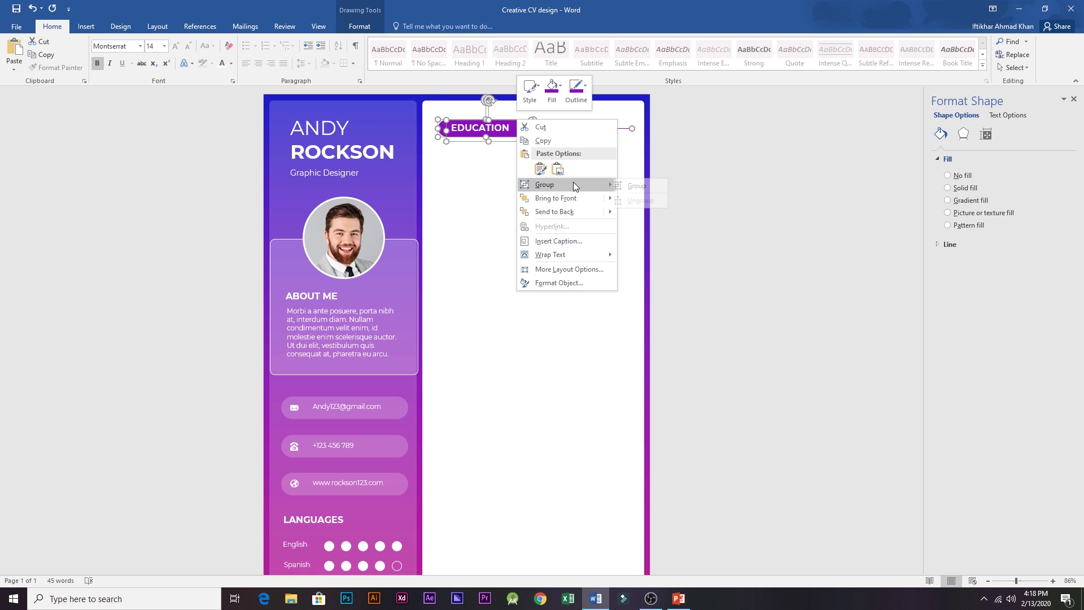
{"action": "left_click", "coordinate": [638, 186]}
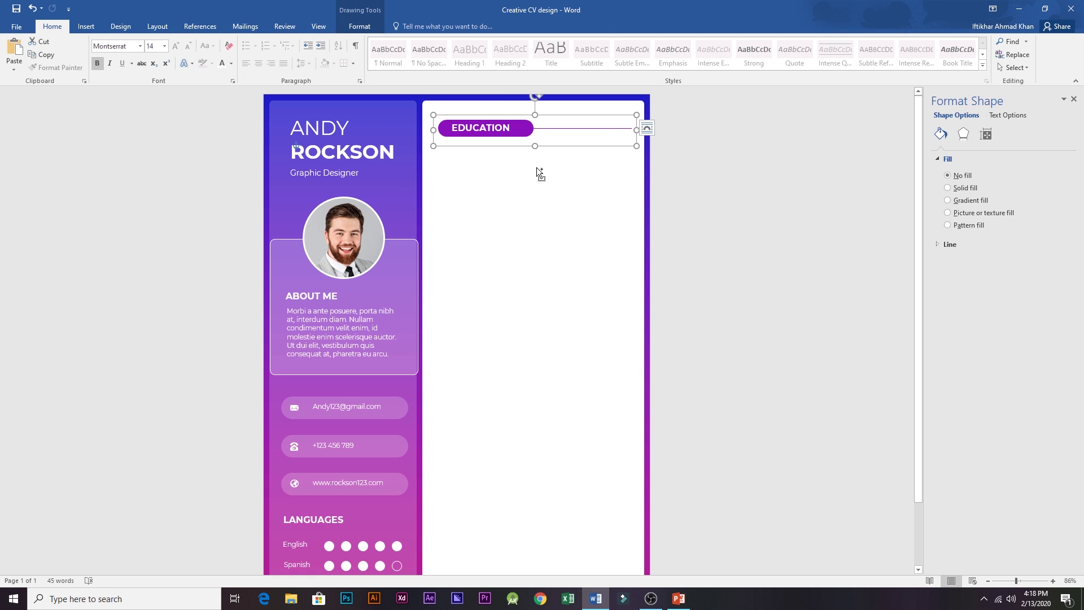
{"action": "key", "text": "ctrl+c"}
{"action": "key", "text": "ctrl+v"}
Step: Place the heading copies down the right column and align all four headings
{"action": "mouse_move", "coordinate": [528, 122]}
{"action": "left_mouse_down"}
{"action": "mouse_move", "coordinate": [526, 263]}
{"action": "mouse_move", "coordinate": [574, 412]}
{"action": "left_mouse_up"}
{"action": "scroll", "coordinate": [575, 405], "scroll_direction": "down", "scroll_amount": 2}
{"action": "left_click_drag", "start_coordinate": [641, 353], "coordinate": [567, 495]}
{"action": "scroll", "coordinate": [569, 492], "scroll_direction": "up", "scroll_amount": 2}
{"action": "left_click", "coordinate": [497, 266], "text": "shift"}
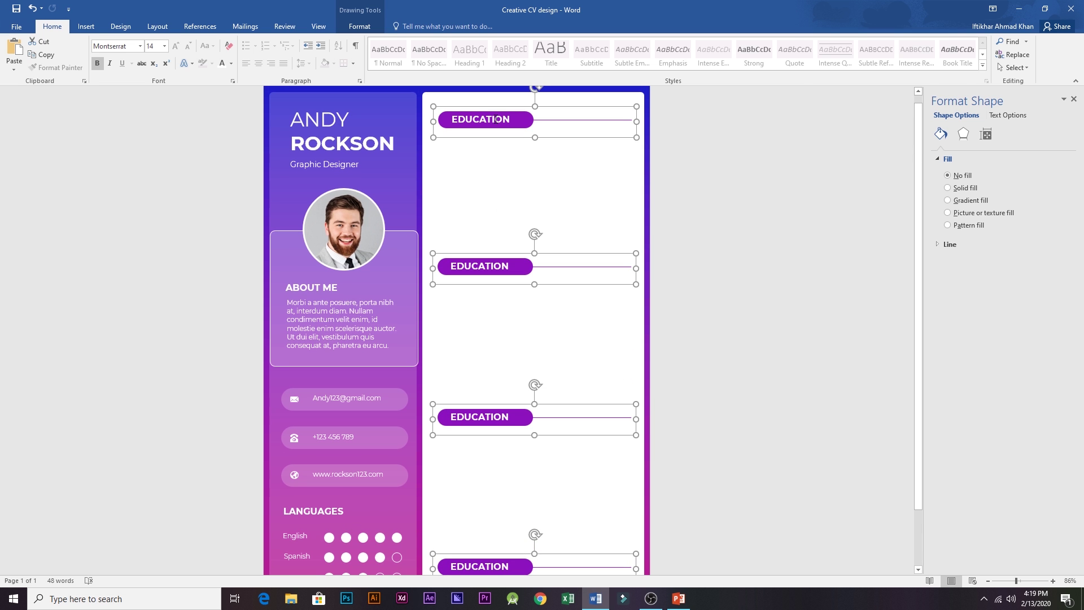
{"action": "left_click", "coordinate": [497, 119], "text": "shift"}
{"action": "left_click", "coordinate": [360, 27]}
{"action": "left_click", "coordinate": [866, 41]}
{"action": "left_click", "coordinate": [872, 56]}
Step: Relabel the second heading EXPERIENCE in uppercase
{"action": "left_click", "coordinate": [480, 275]}
{"action": "double_click", "coordinate": [480, 274]}
{"action": "type", "text": "Experience"}
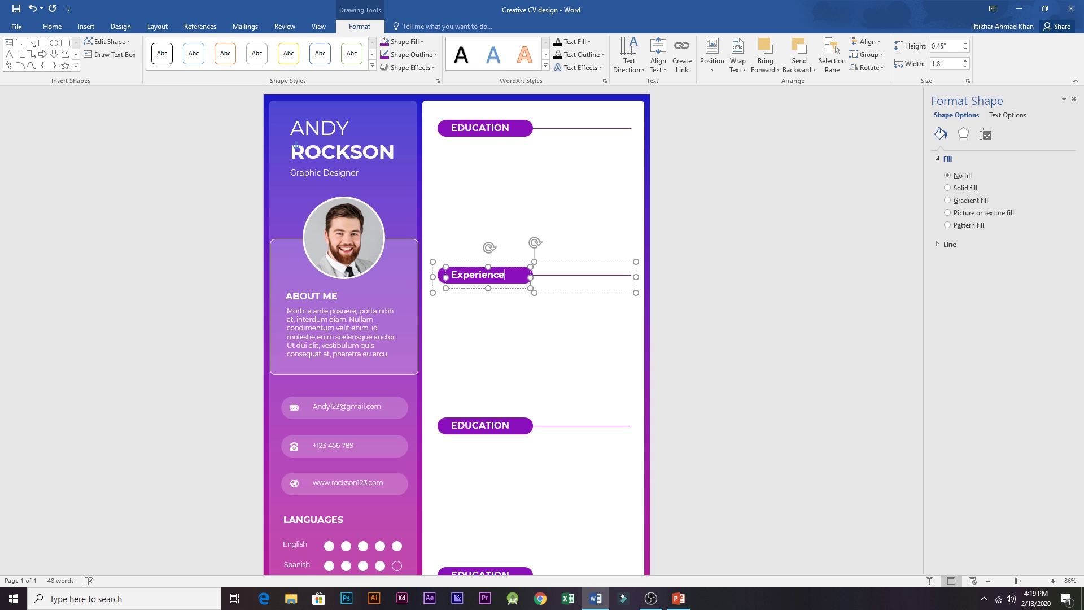
{"action": "double_click", "coordinate": [503, 274]}
{"action": "left_click", "coordinate": [52, 26]}
{"action": "left_click", "coordinate": [205, 45]}
{"action": "left_click", "coordinate": [226, 88]}
Step: Relabel the third heading MY SKILLS in uppercase
{"action": "left_click", "coordinate": [480, 425]}
{"action": "double_click", "coordinate": [480, 425]}
{"action": "type", "text": "My S"}
{"action": "triple_click", "coordinate": [500, 424]}
{"action": "left_click", "coordinate": [205, 46]}
{"action": "left_click", "coordinate": [226, 89]}
Step: Relabel the bottom heading HOBBIES in uppercase
{"action": "scroll", "coordinate": [501, 460], "scroll_direction": "down", "scroll_amount": 2}
{"action": "scroll", "coordinate": [500, 460], "scroll_direction": "down", "scroll_amount": 1}
{"action": "double_click", "coordinate": [480, 500]}
{"action": "type", "text": "Ho"}
{"action": "double_click", "coordinate": [509, 498]}
{"action": "left_click", "coordinate": [205, 46]}
{"action": "left_click", "coordinate": [226, 88]}
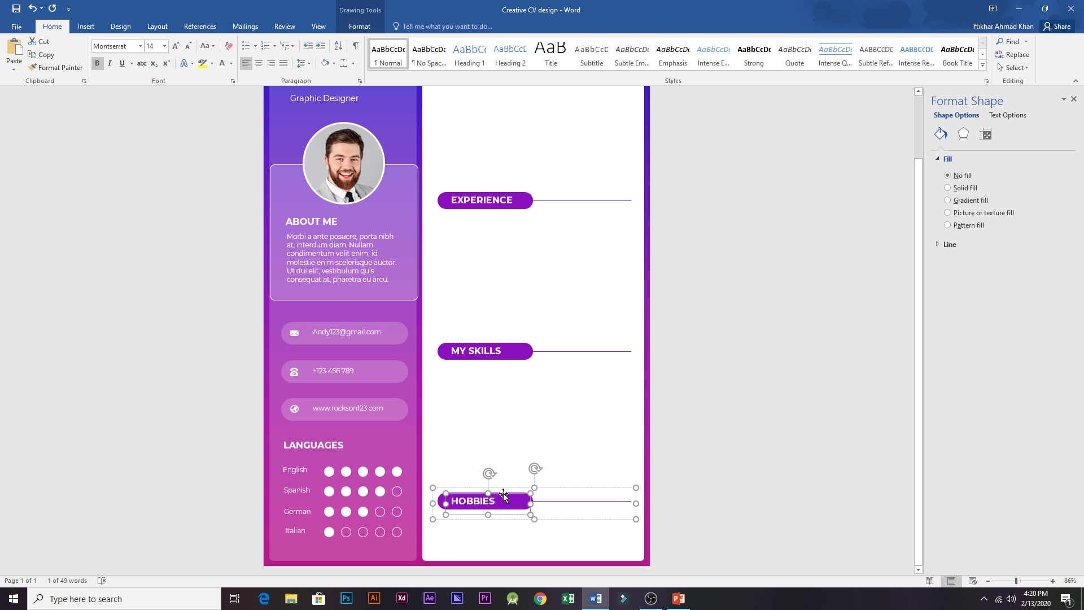
{"action": "scroll", "coordinate": [530, 353], "scroll_direction": "up", "scroll_amount": 3}
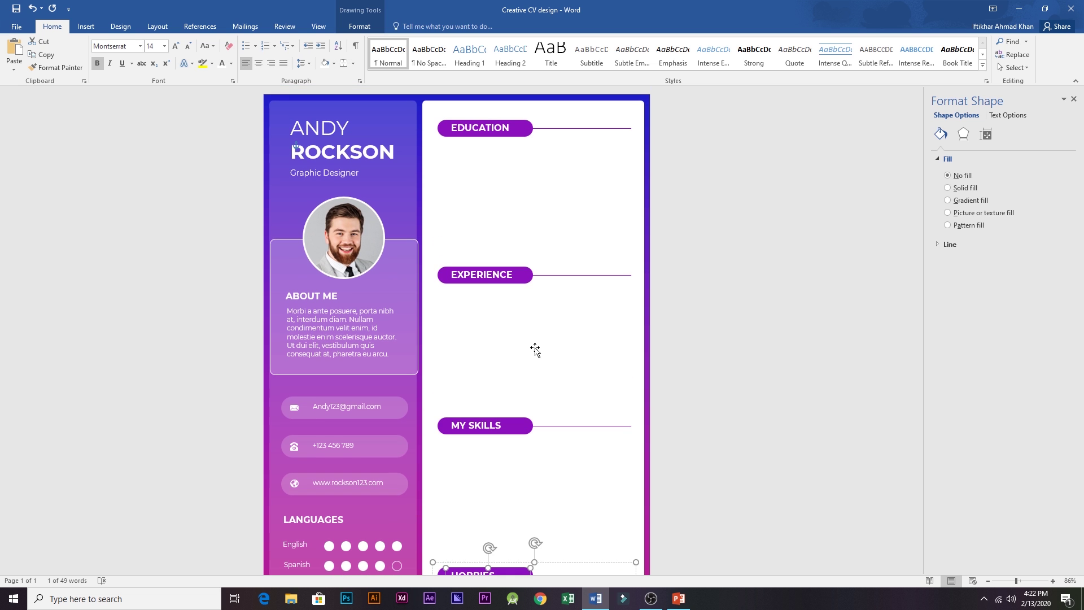
{"action": "left_click", "coordinate": [501, 125]}
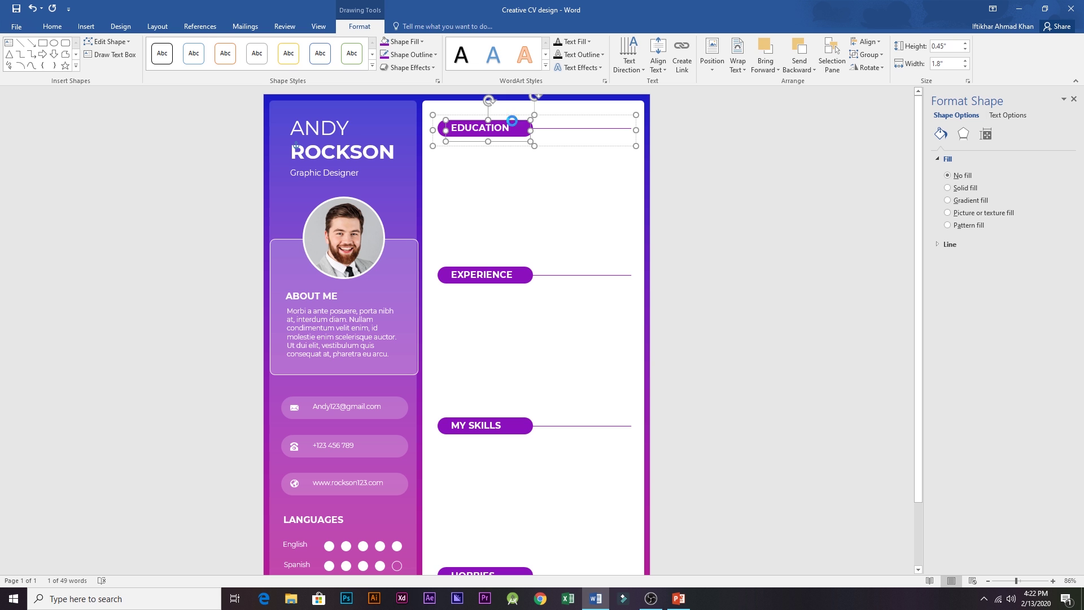
Step: Duplicate the EDUCATION label just below the heading and make its text black
{"action": "key", "text": "ctrl+c"}
{"action": "key", "text": "ctrl+v"}
{"action": "left_click_drag", "start_coordinate": [509, 120], "coordinate": [518, 165]}
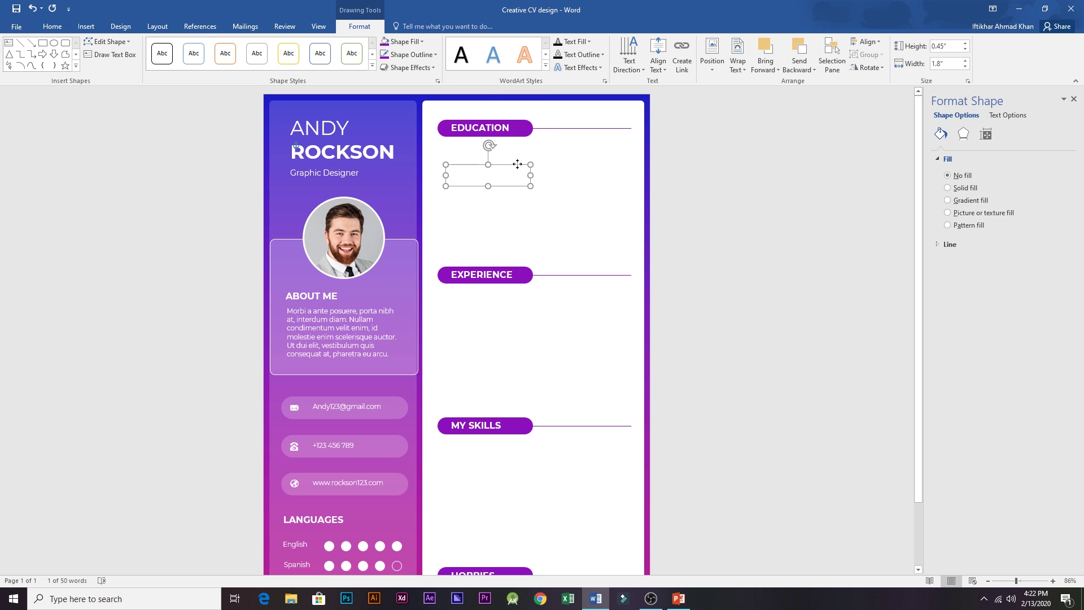
{"action": "left_click", "coordinate": [52, 26]}
{"action": "left_click", "coordinate": [231, 63]}
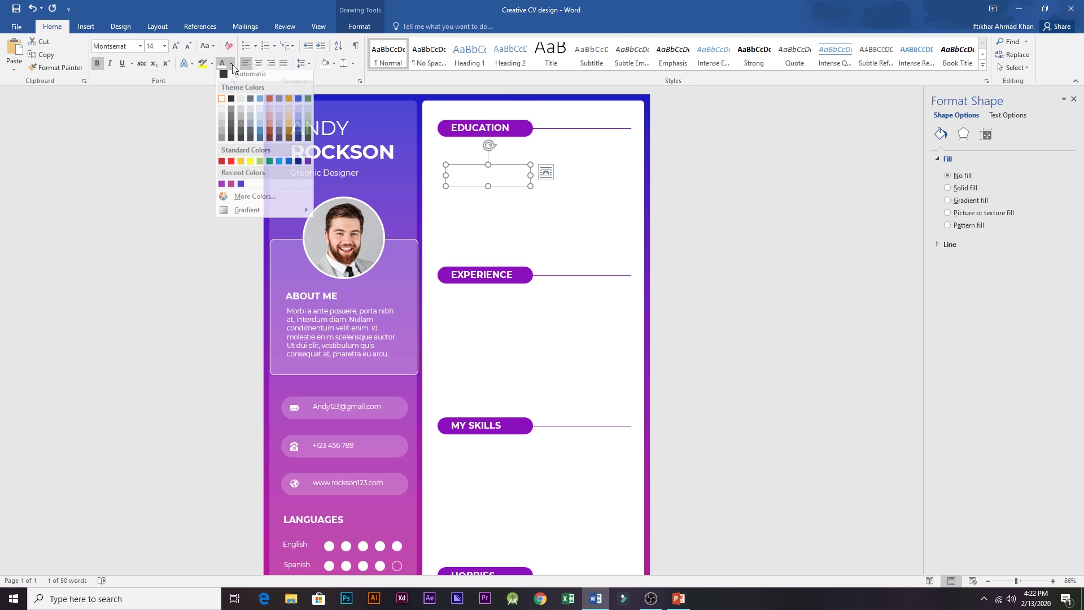
{"action": "left_click", "coordinate": [231, 113]}
Step: Replace the text with 'Master in user experience design' at size 10, widening the box
{"action": "left_click_drag", "start_coordinate": [513, 173], "coordinate": [449, 174]}
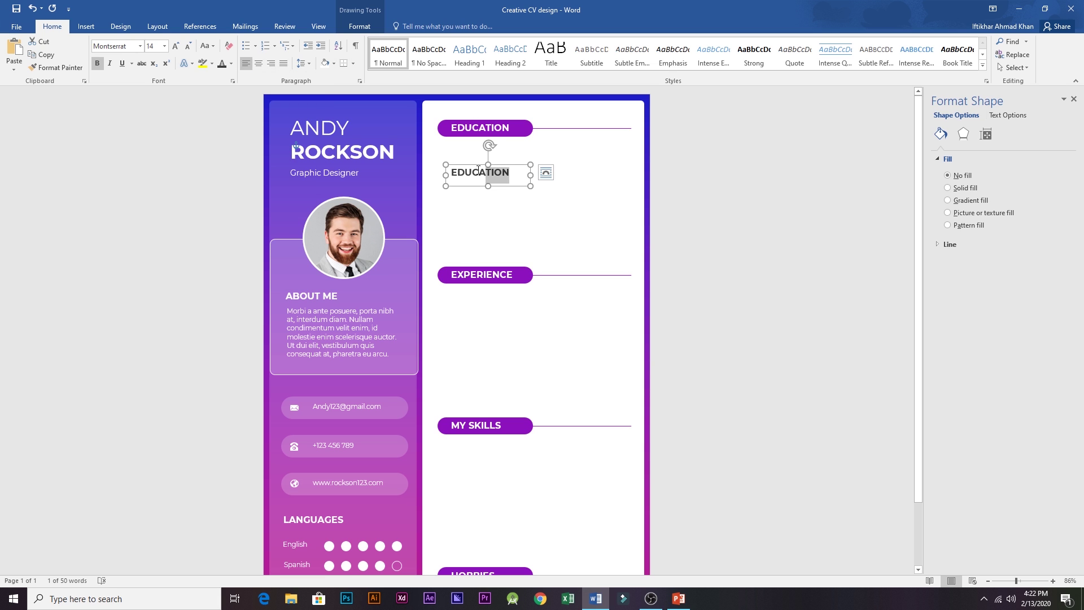
{"action": "type", "text": "Master in user"}
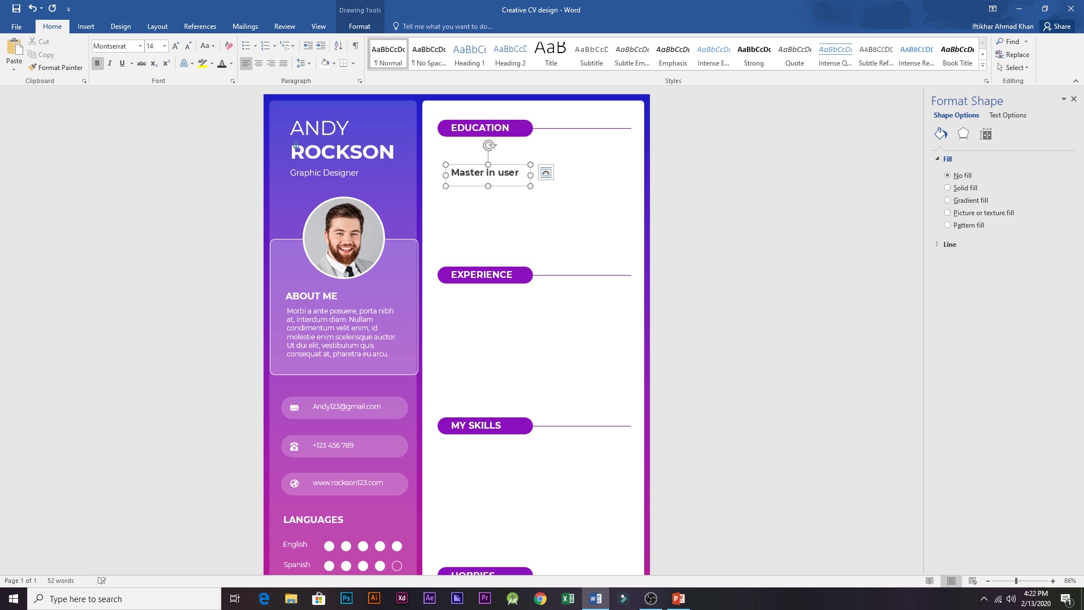
{"action": "type", "text": "ience"}
{"action": "left_click_drag", "start_coordinate": [531, 184], "coordinate": [601, 199]}
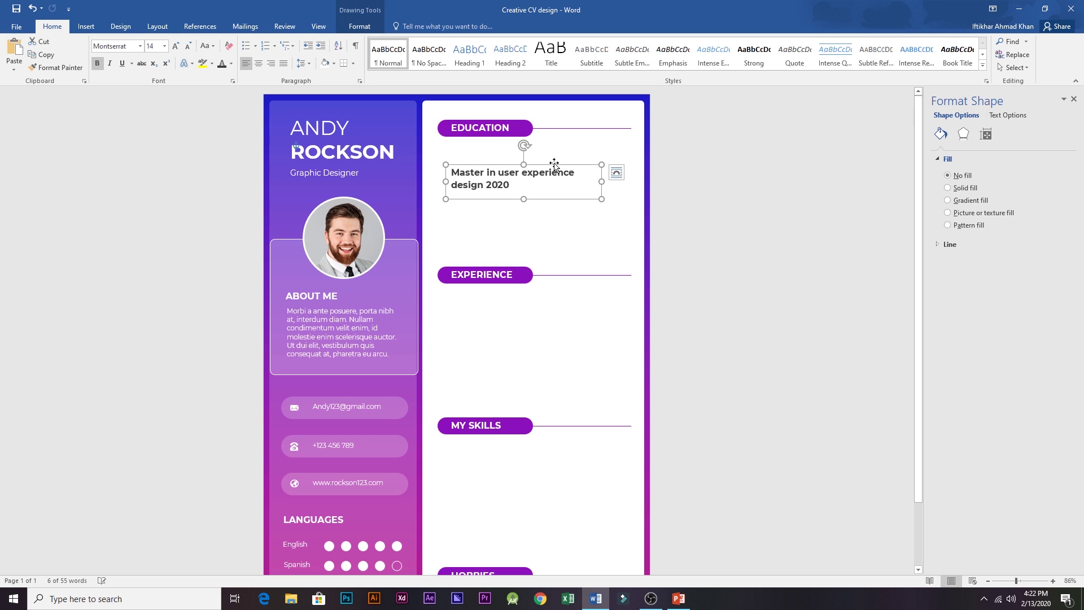
{"action": "left_click", "coordinate": [165, 46]}
{"action": "left_click", "coordinate": [152, 82]}
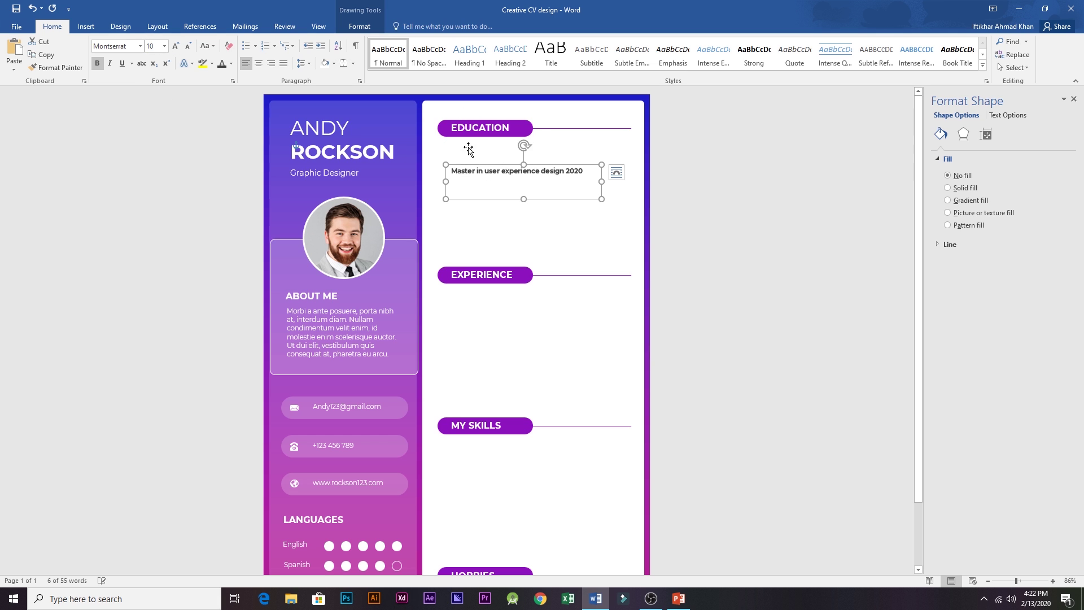
Step: Add a non-bold (2012) after the degree, fit the box, and start a new line
{"action": "mouse_move", "coordinate": [582, 170]}
{"action": "left_mouse_down"}
{"action": "mouse_move", "coordinate": [573, 173]}
{"action": "mouse_move", "coordinate": [570, 150]}
{"action": "left_mouse_up"}
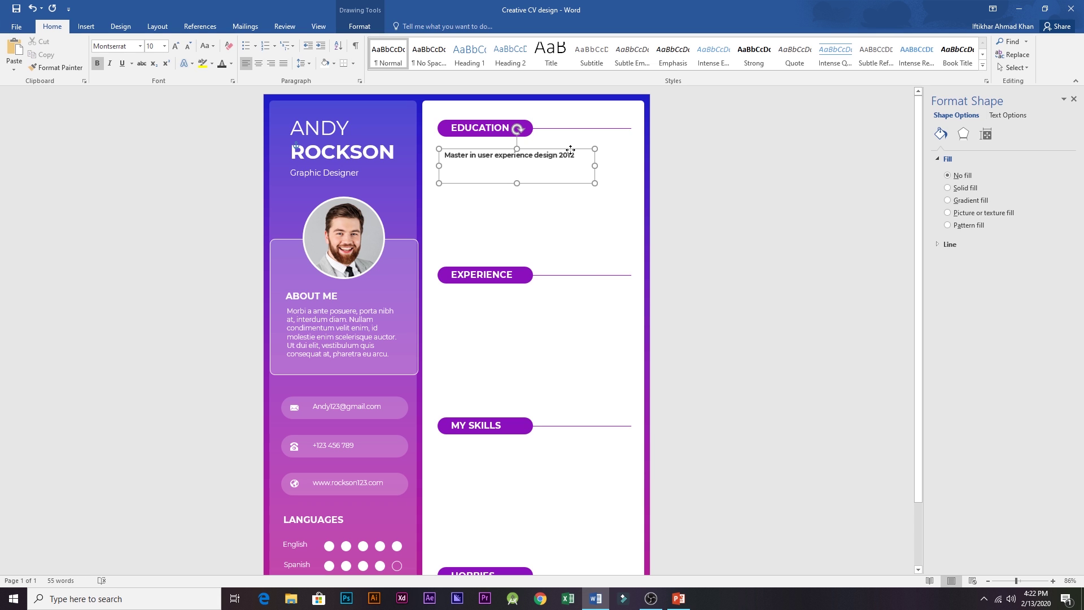
{"action": "type", "text": "("}
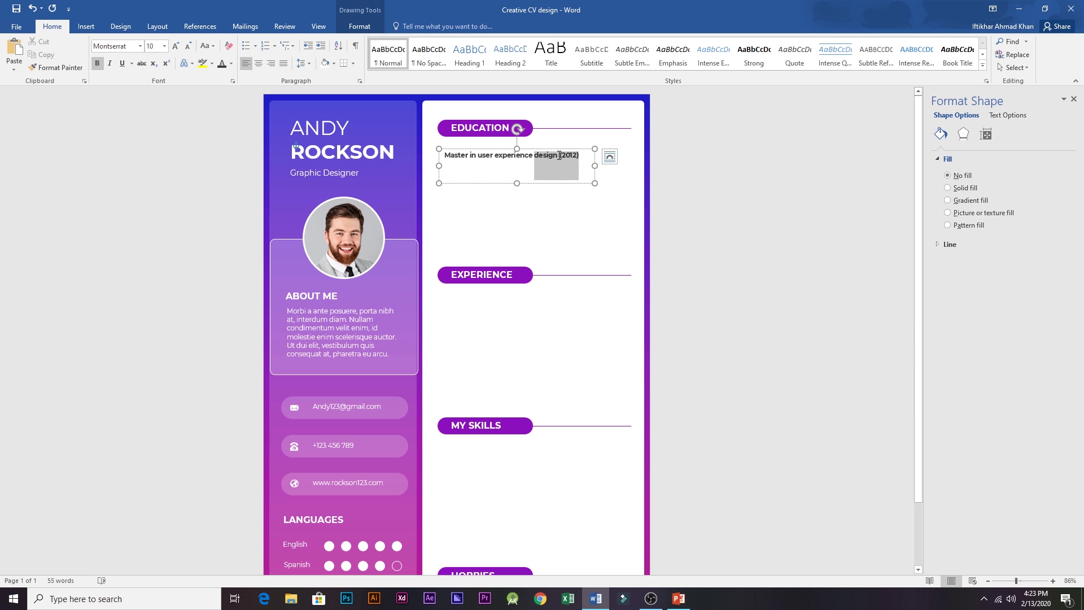
{"action": "left_click_drag", "start_coordinate": [560, 155], "coordinate": [578, 155]}
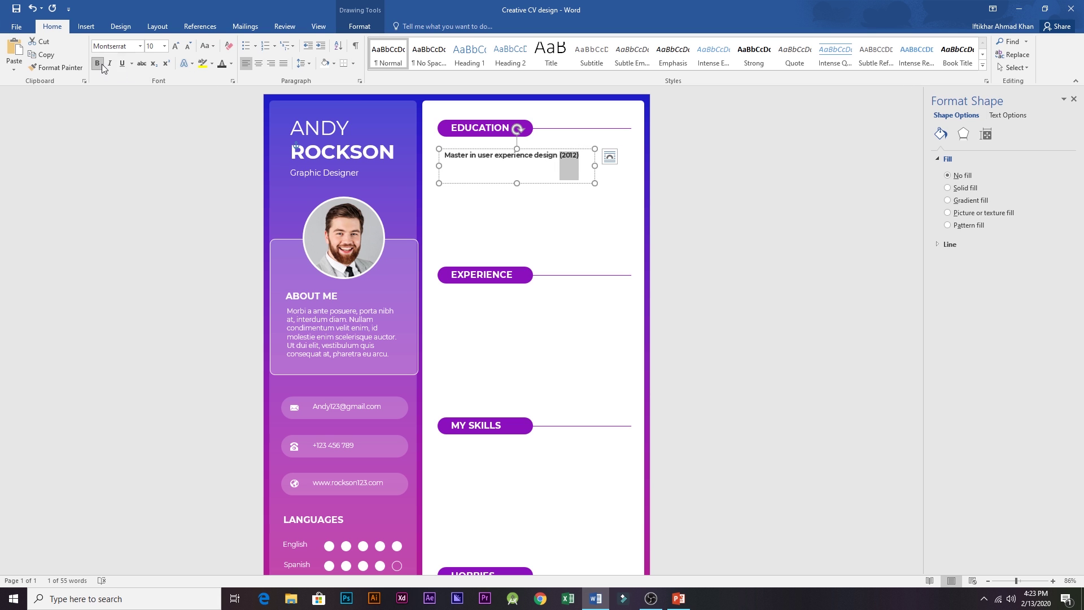
{"action": "left_click_drag", "start_coordinate": [518, 183], "coordinate": [518, 175]}
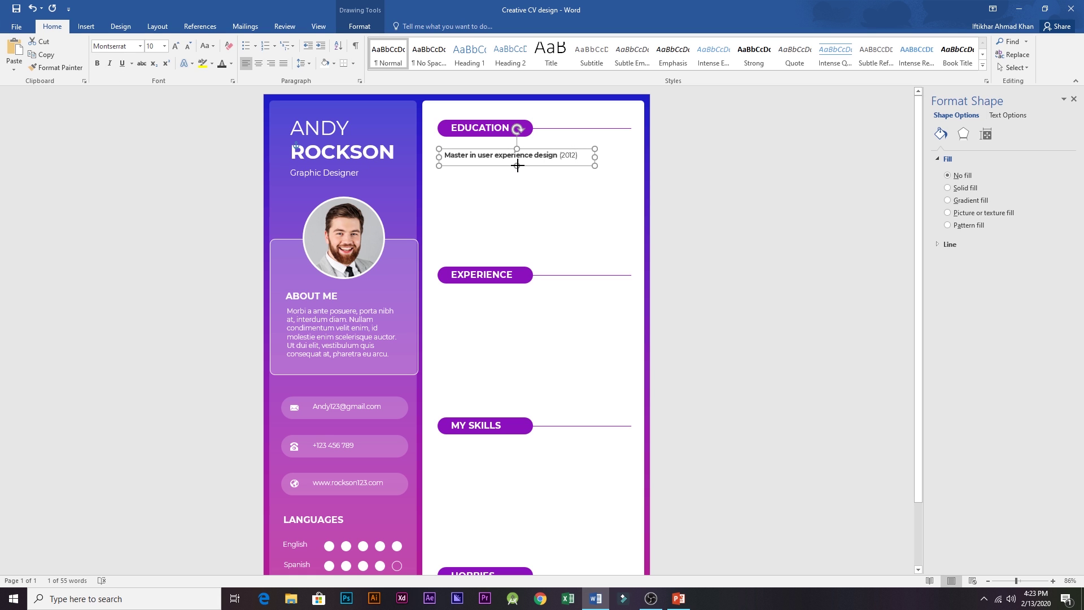
{"action": "left_click", "coordinate": [578, 160]}
{"action": "key", "text": "ctrl+z"}
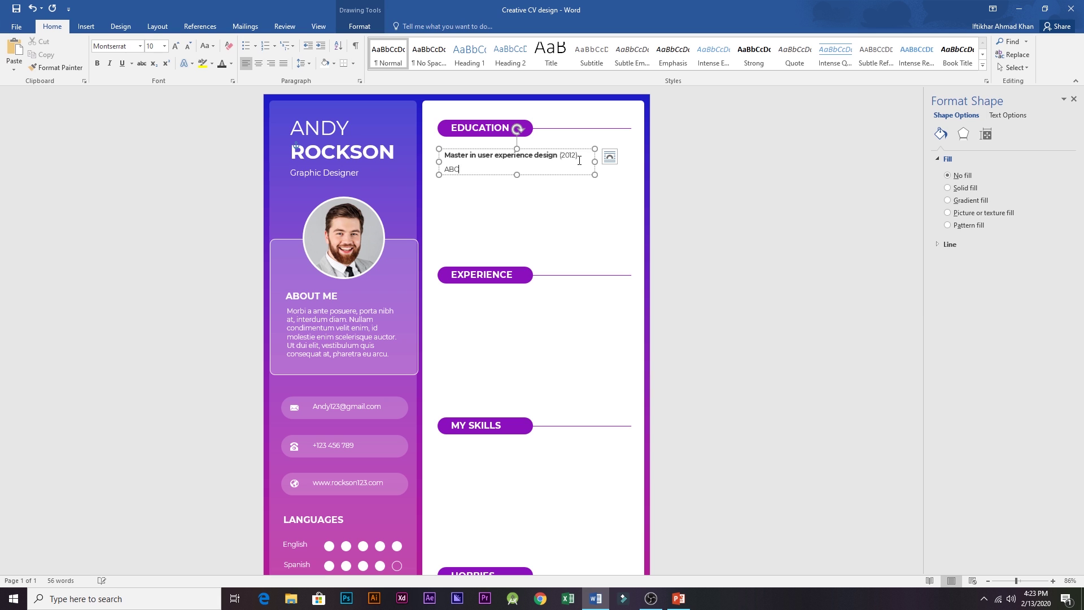
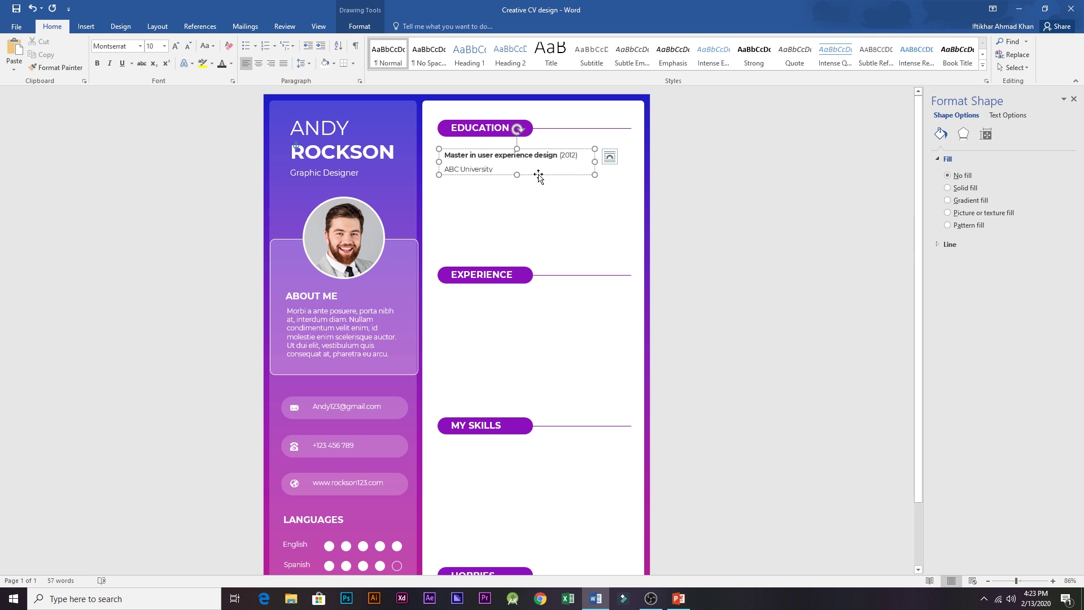
Step: Colour the 'ABC University' line purple
{"action": "left_click_drag", "start_coordinate": [493, 169], "coordinate": [444, 169]}
{"action": "left_click", "coordinate": [231, 63]}
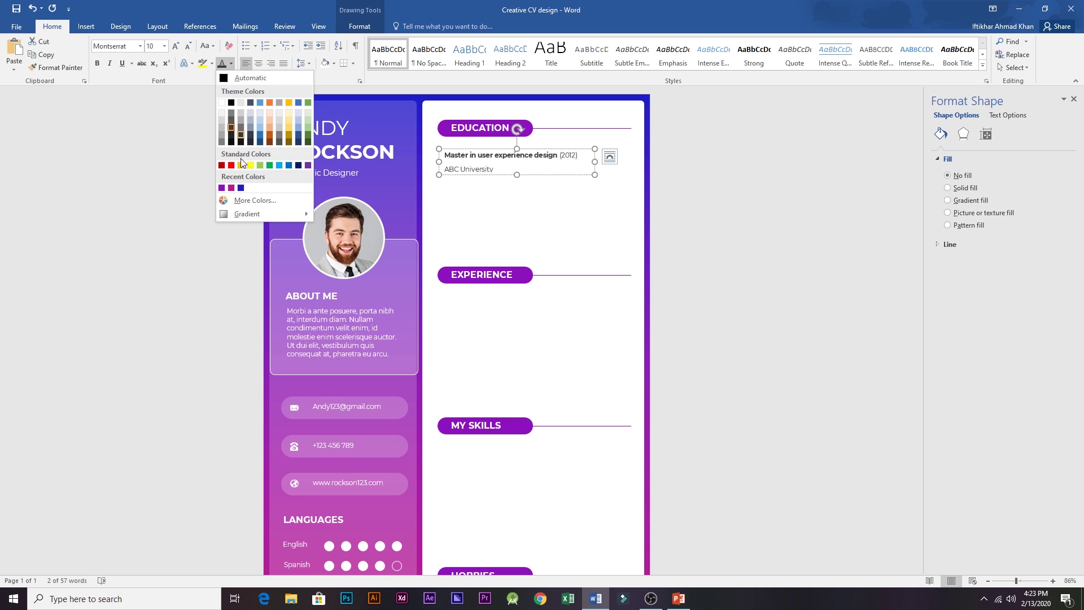
{"action": "left_click", "coordinate": [221, 188]}
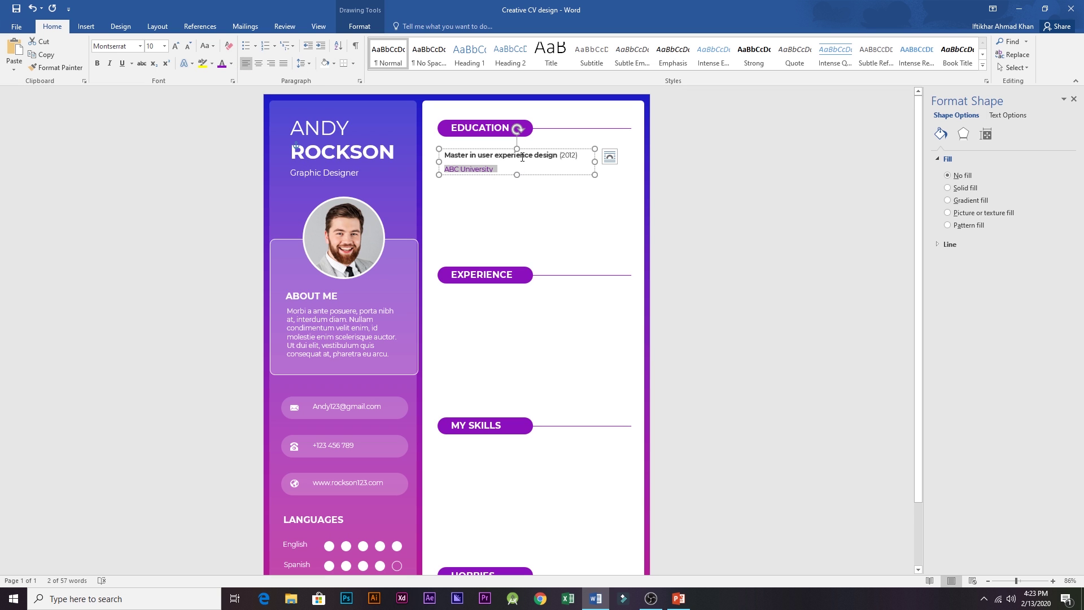
Step: Reduce the After paragraph spacing of the Education entry in Line Spacing Options
{"action": "left_click", "coordinate": [364, 307]}
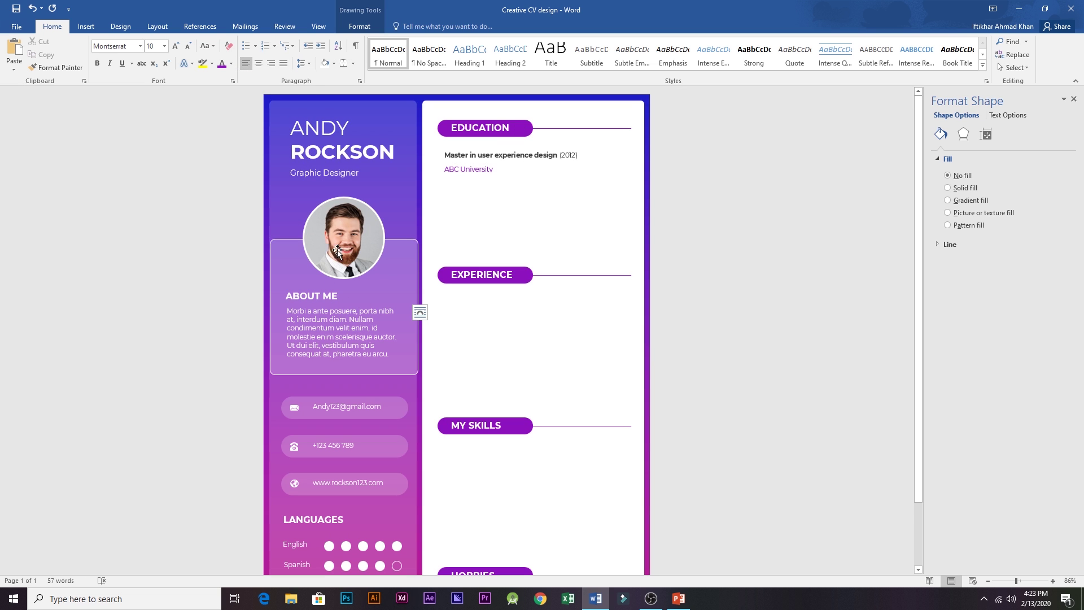
{"action": "left_click", "coordinate": [516, 154]}
{"action": "left_click_drag", "start_coordinate": [525, 158], "coordinate": [524, 157]}
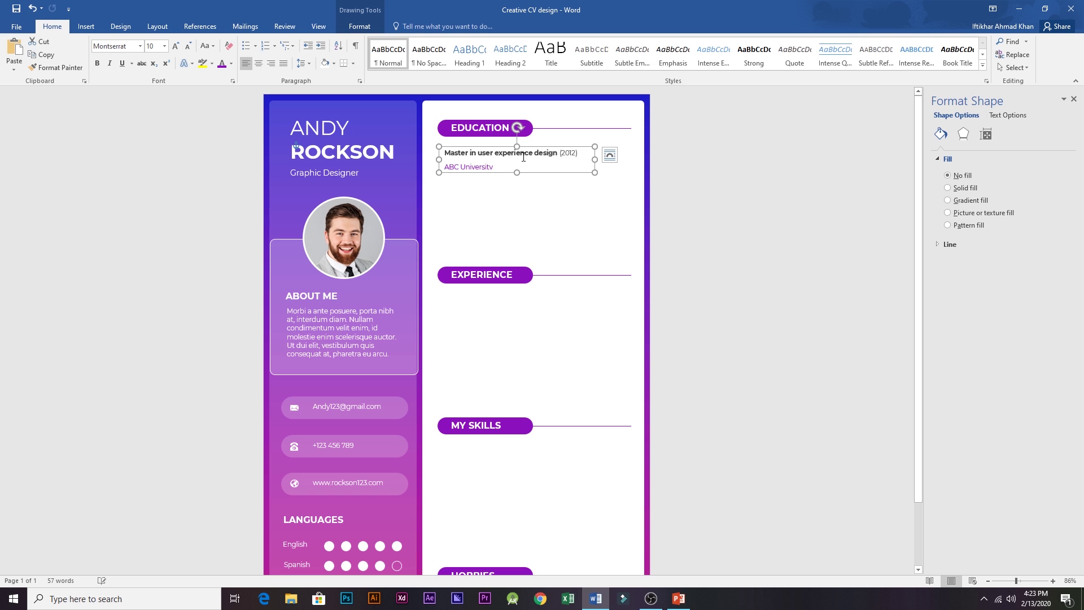
{"action": "left_click", "coordinate": [303, 63]}
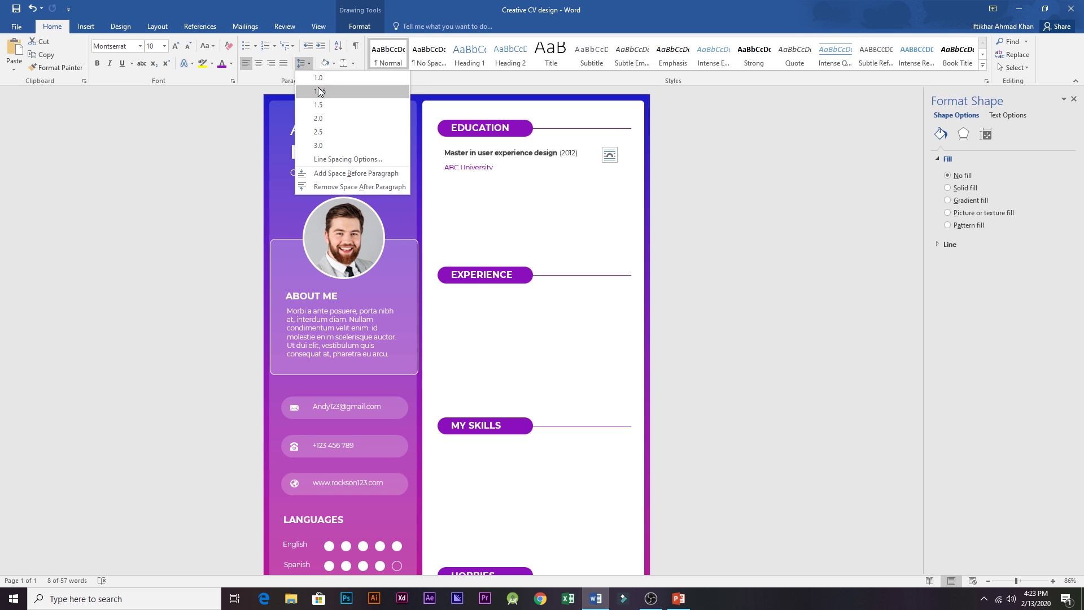
{"action": "left_click", "coordinate": [317, 79]}
{"action": "left_click", "coordinate": [303, 64]}
{"action": "left_click", "coordinate": [326, 157]}
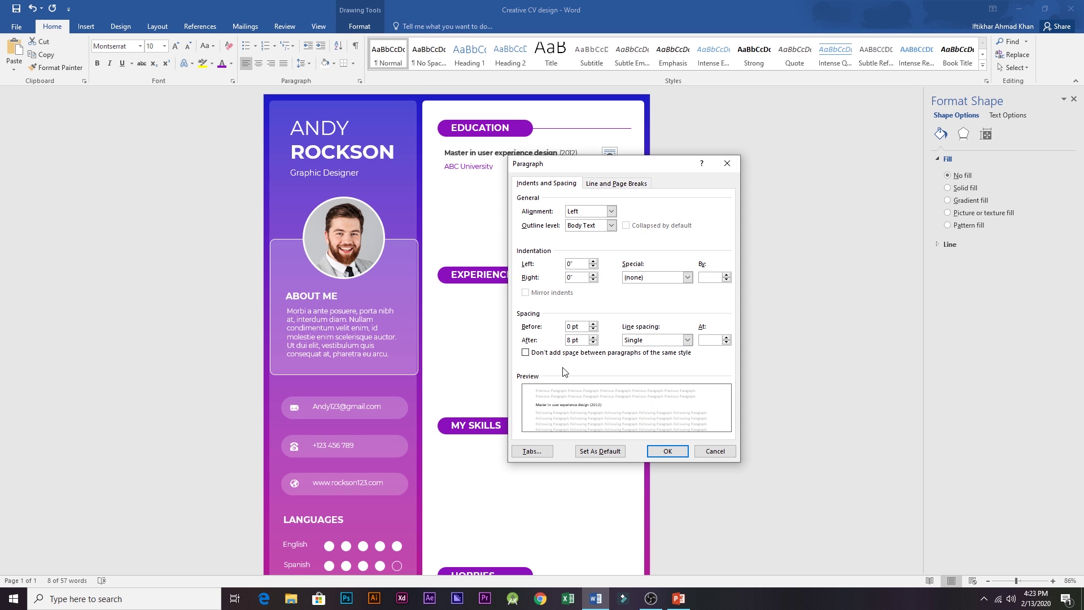
{"action": "left_click", "coordinate": [593, 343]}
{"action": "left_click", "coordinate": [667, 450]}
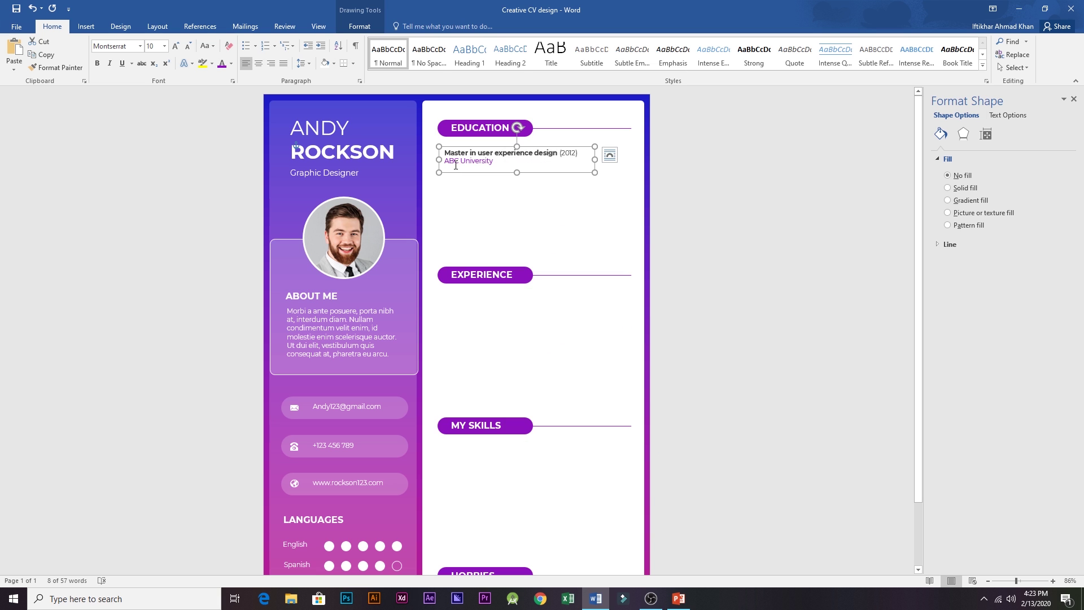
Step: Duplicate the About Me text box with copy and paste
{"action": "left_click", "coordinate": [363, 306]}
{"action": "left_click", "coordinate": [362, 308]}
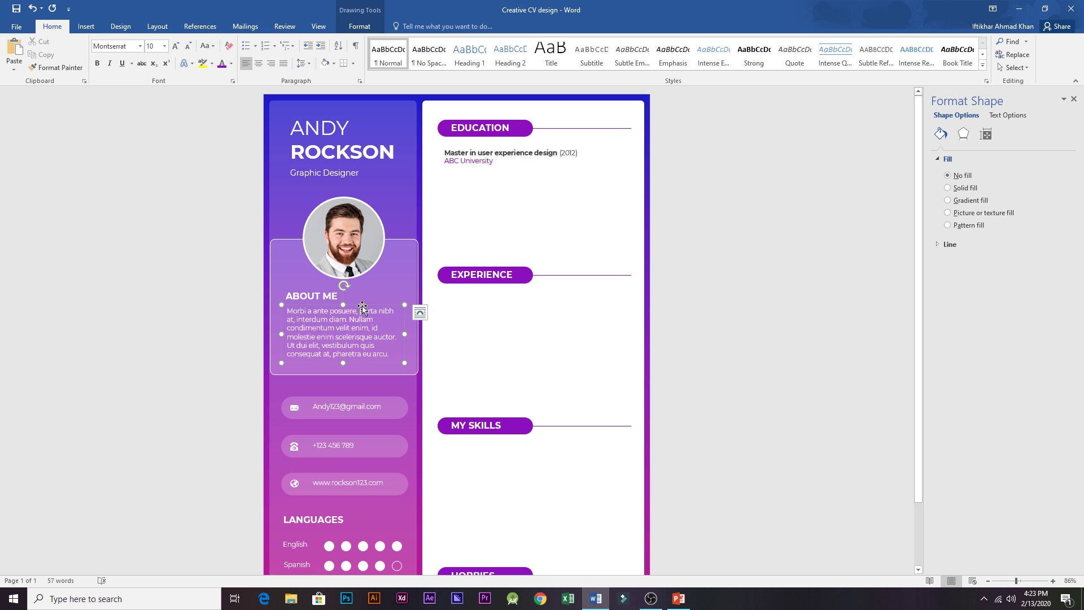
{"action": "key", "text": "ctrl+c"}
{"action": "key", "text": "ctrl+v"}
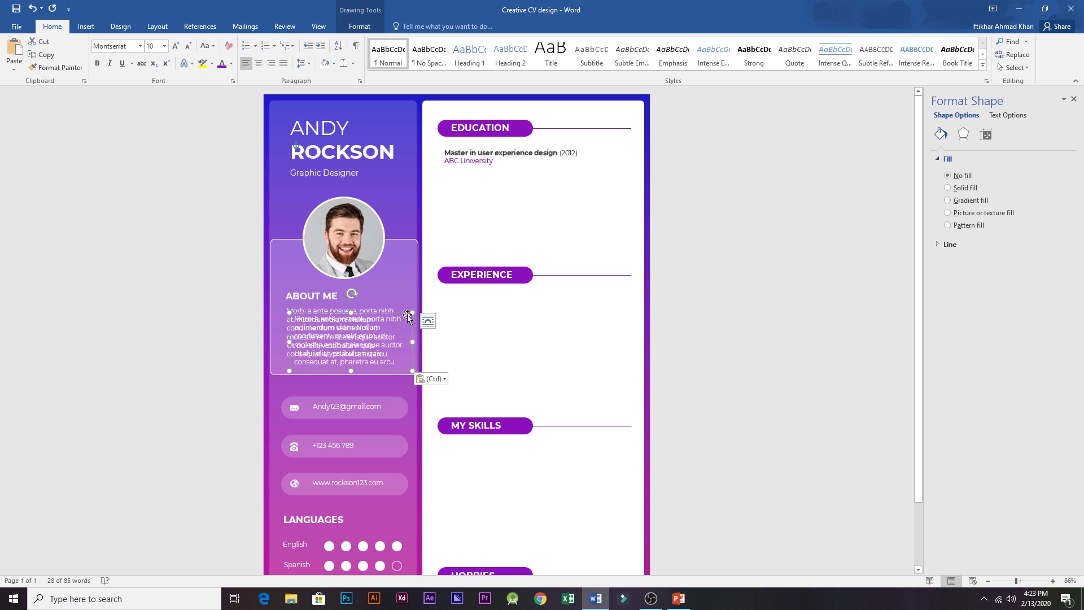
Step: Place the duplicate as grey description text under the Master's entry, trimmed after 'auctor'
{"action": "left_click_drag", "start_coordinate": [457, 270], "coordinate": [556, 186]}
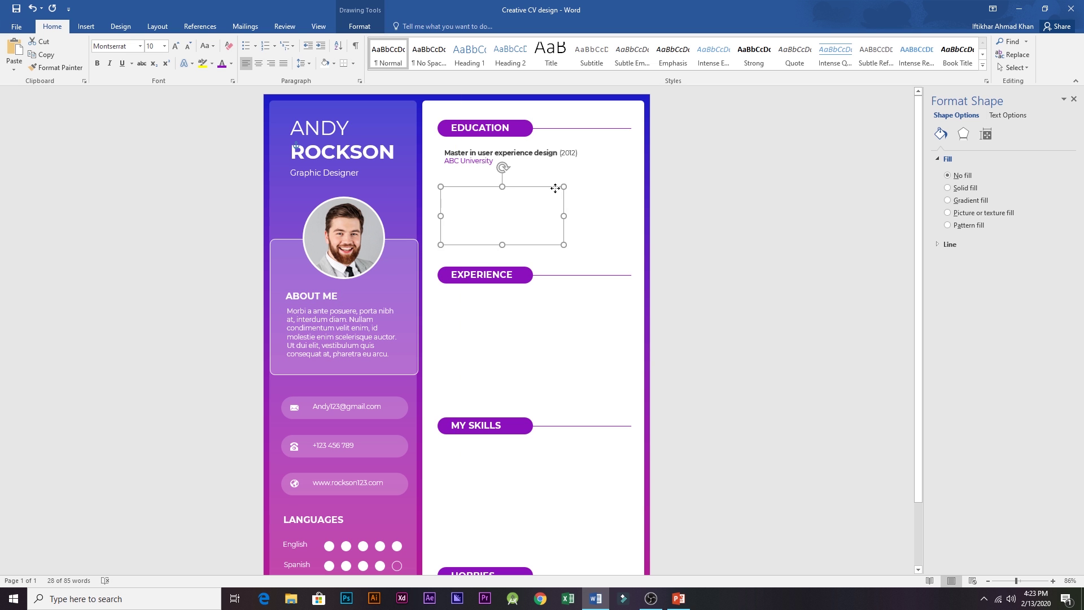
{"action": "left_click", "coordinate": [230, 63]}
{"action": "left_click", "coordinate": [231, 113]}
{"action": "left_click_drag", "start_coordinate": [568, 206], "coordinate": [603, 199]}
{"action": "mouse_move", "coordinate": [522, 186]}
{"action": "left_mouse_down"}
{"action": "mouse_move", "coordinate": [521, 166]}
{"action": "mouse_move", "coordinate": [460, 208]}
{"action": "left_mouse_up"}
{"action": "key", "text": "BackSpace"}
{"action": "left_click_drag", "start_coordinate": [599, 196], "coordinate": [622, 196]}
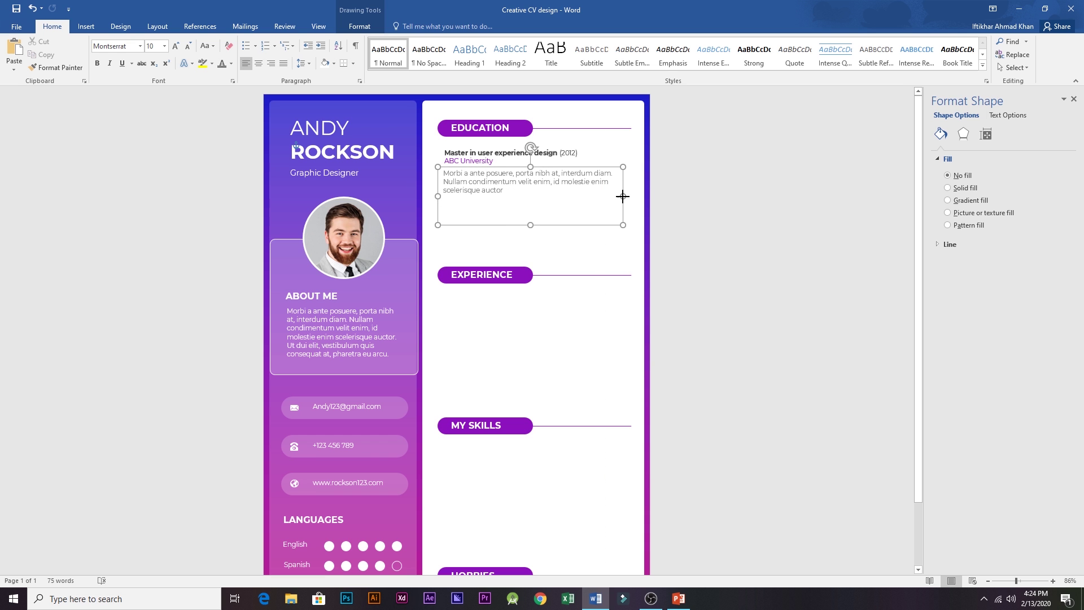
Step: Copy the entry below and retitle it BSc in multimedia in design, year 2006 unbolded
{"action": "left_click", "coordinate": [477, 153], "text": "shift"}
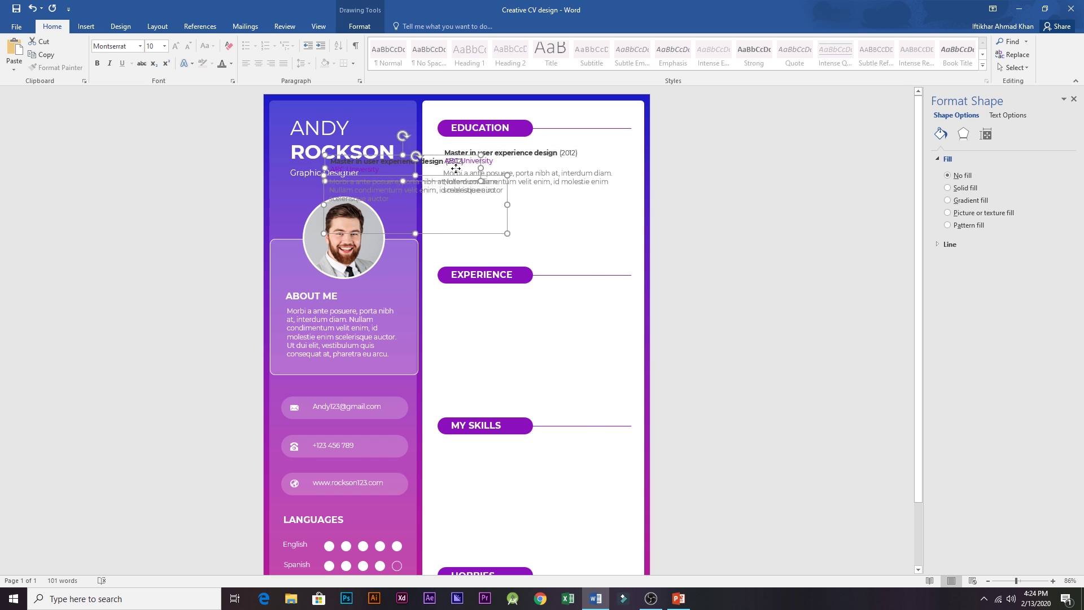
{"action": "mouse_move", "coordinate": [521, 154]}
{"action": "left_mouse_down"}
{"action": "mouse_move", "coordinate": [520, 209]}
{"action": "mouse_move", "coordinate": [443, 208]}
{"action": "left_mouse_up"}
{"action": "type", "text": "BSc in multimedia in design"}
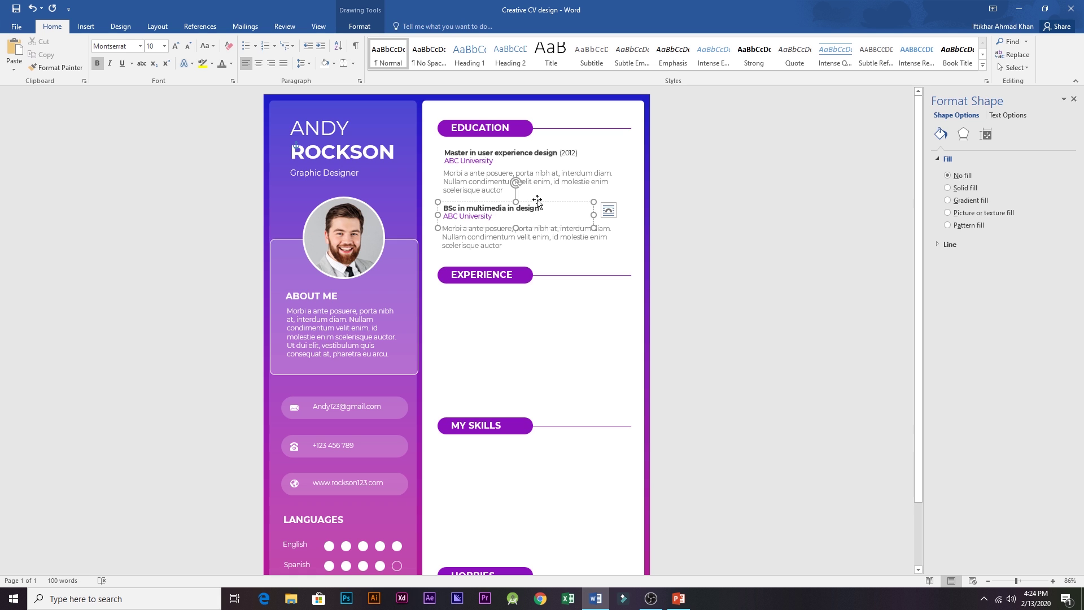
{"action": "type", "text": "9"}
{"action": "left_click_drag", "start_coordinate": [564, 208], "coordinate": [541, 208]}
{"action": "key", "text": "ctrl+b"}
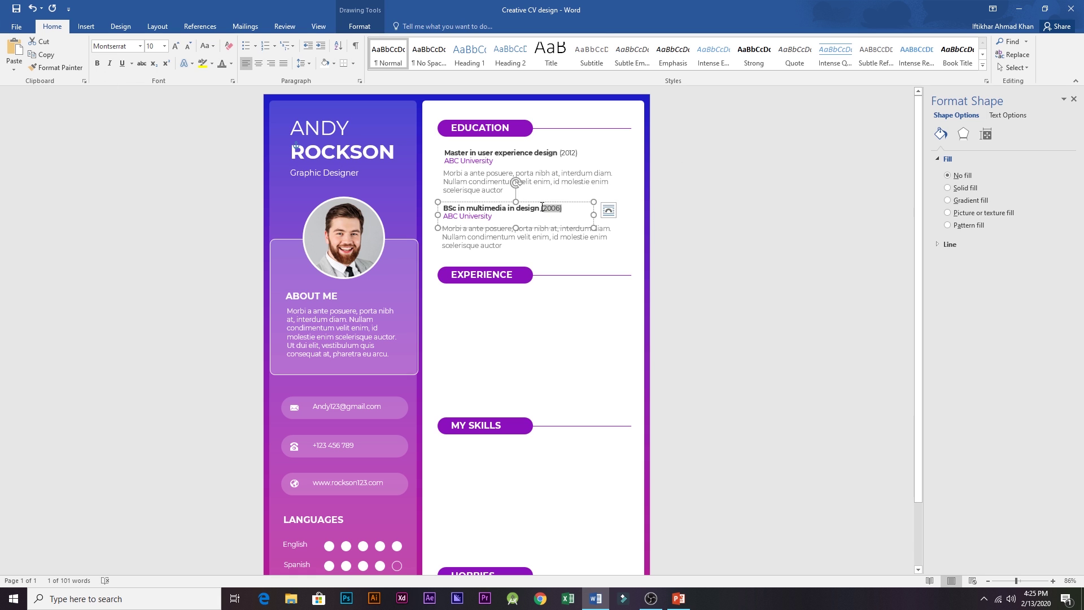
Step: Change the second university to XYZ University and paste both entries under EXPERIENCE
{"action": "left_click_drag", "start_coordinate": [494, 217], "coordinate": [445, 215]}
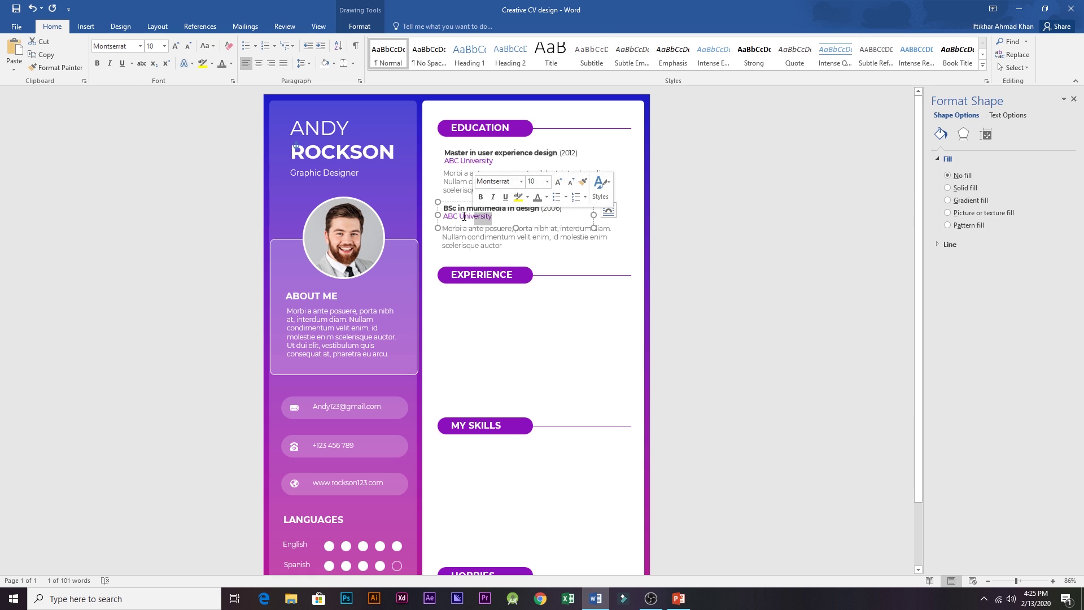
{"action": "type", "text": "XYZ"}
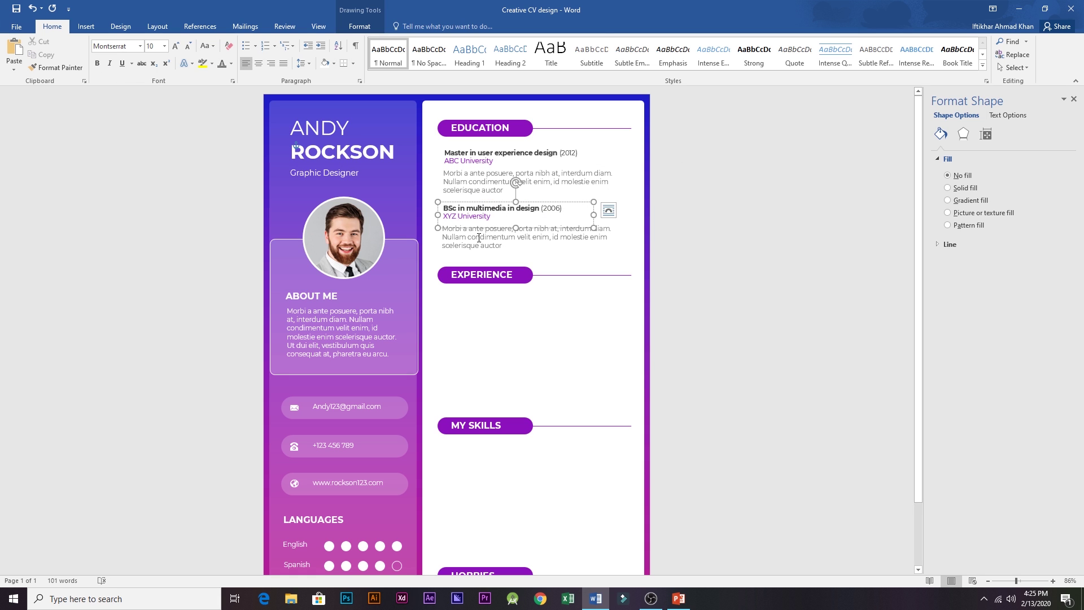
{"action": "left_click_drag", "start_coordinate": [549, 237], "coordinate": [598, 247]}
{"action": "type", "text": "."}
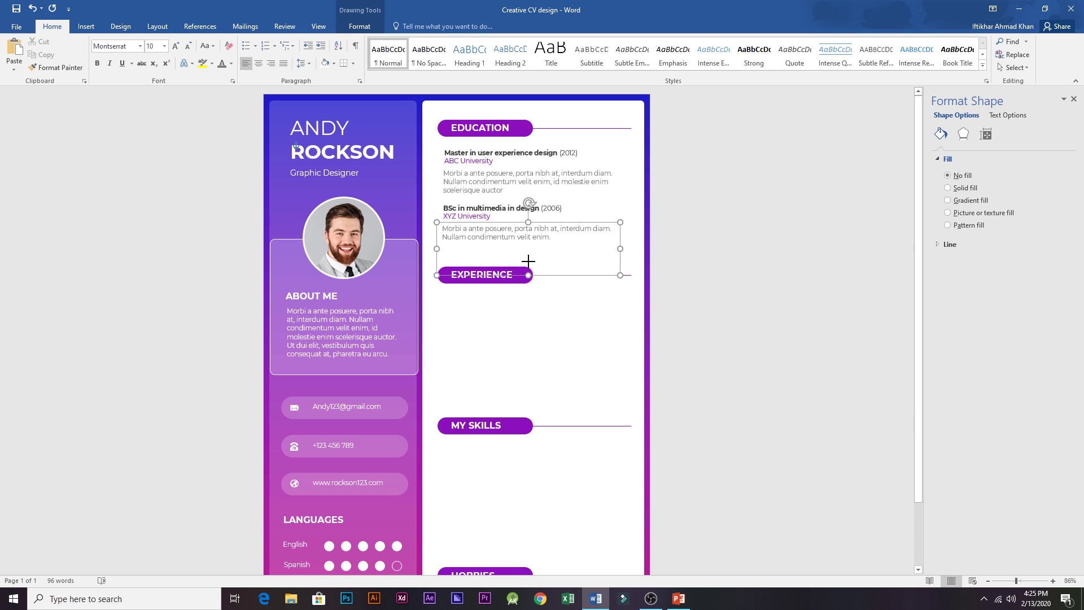
{"action": "key", "text": "ctrl+v"}
{"action": "mouse_move", "coordinate": [593, 201]}
{"action": "left_mouse_down"}
{"action": "mouse_move", "coordinate": [502, 242]}
{"action": "mouse_move", "coordinate": [547, 292]}
{"action": "left_mouse_up"}
Step: Retitle the first Experience entry Black Hawk Studio, drop its year, and set role Seniour UX designer
{"action": "left_click", "coordinate": [536, 301]}
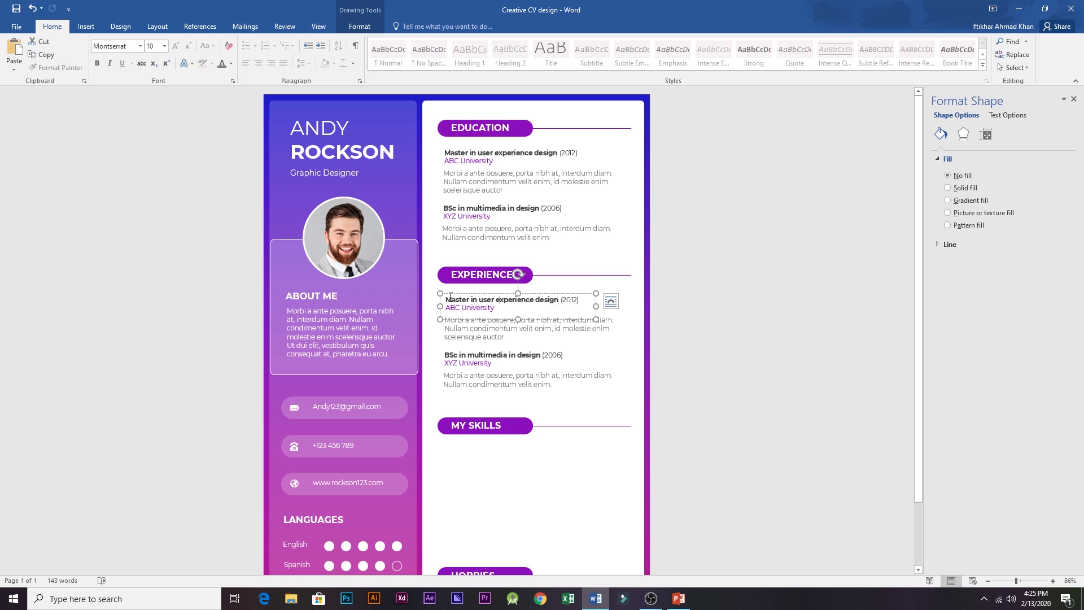
{"action": "left_click_drag", "start_coordinate": [446, 299], "coordinate": [559, 300]}
{"action": "type", "text": "Black Hawk"}
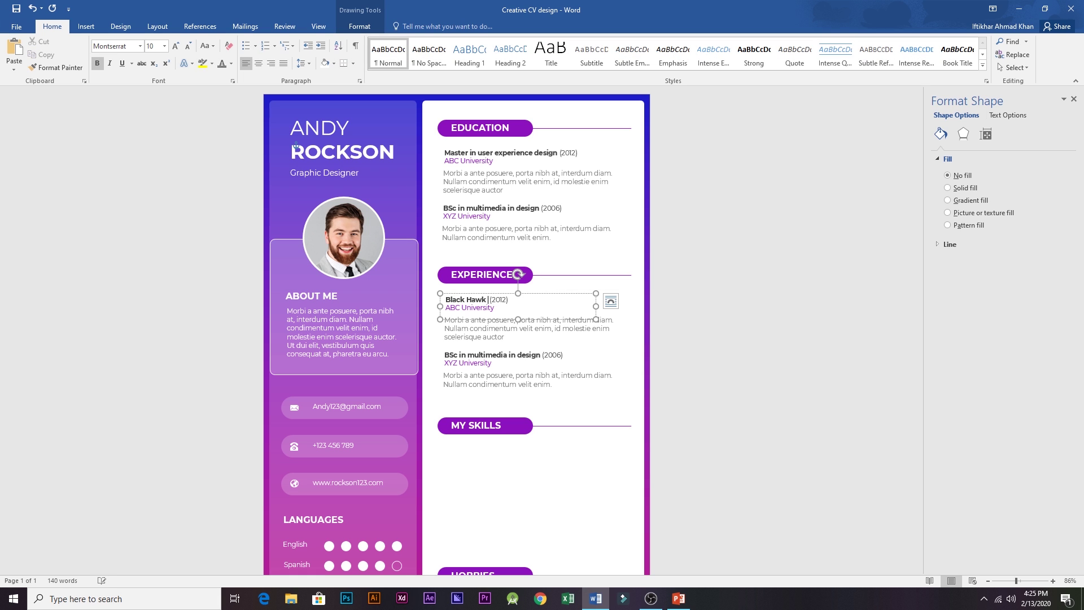
{"action": "type", "text": "dio"}
{"action": "left_click_drag", "start_coordinate": [531, 300], "coordinate": [446, 308]}
{"action": "key", "text": "BackSpace"}
{"action": "type", "text": "Se"}
{"action": "type", "text": "gner"}
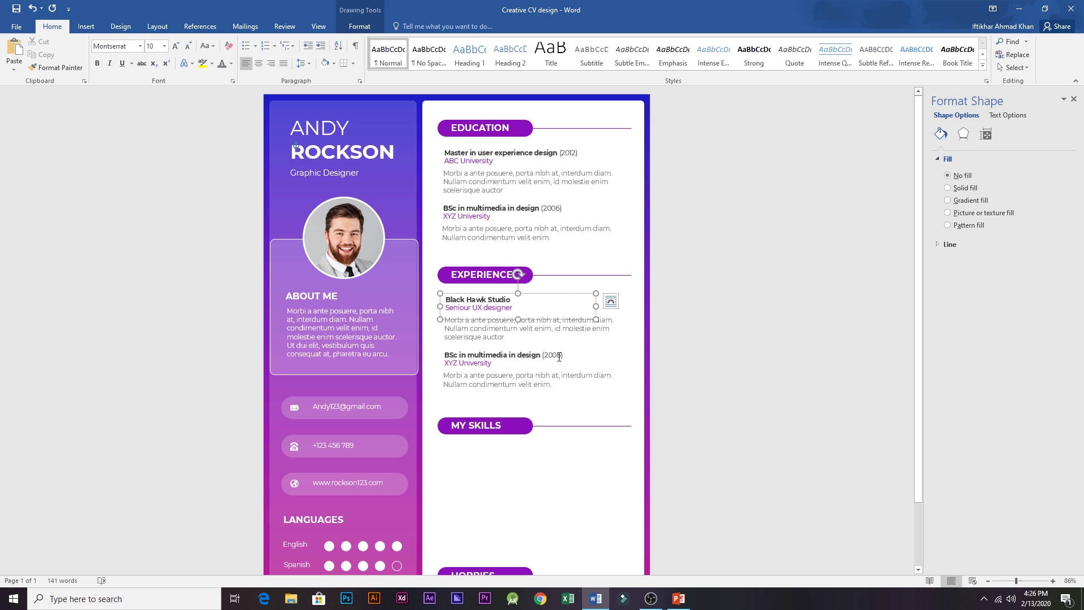
Step: Replace XYZ University with Seniour UX designer in the second entry and delete its year
{"action": "triple_click", "coordinate": [552, 357]}
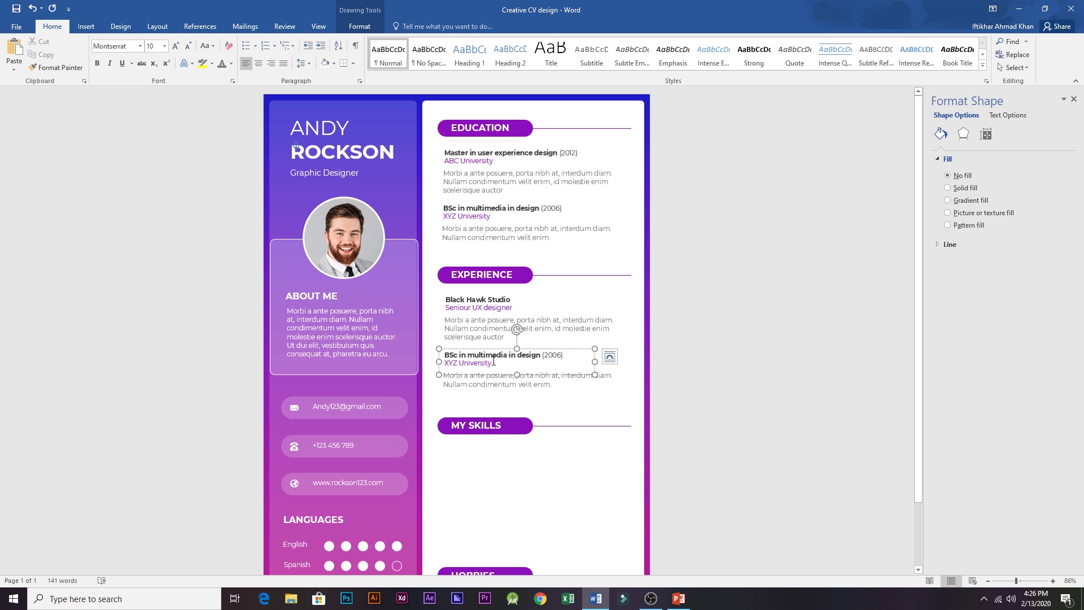
{"action": "left_click_drag", "start_coordinate": [512, 308], "coordinate": [446, 308]}
{"action": "left_click_drag", "start_coordinate": [495, 364], "coordinate": [449, 364]}
{"action": "key", "text": "ctrl+v"}
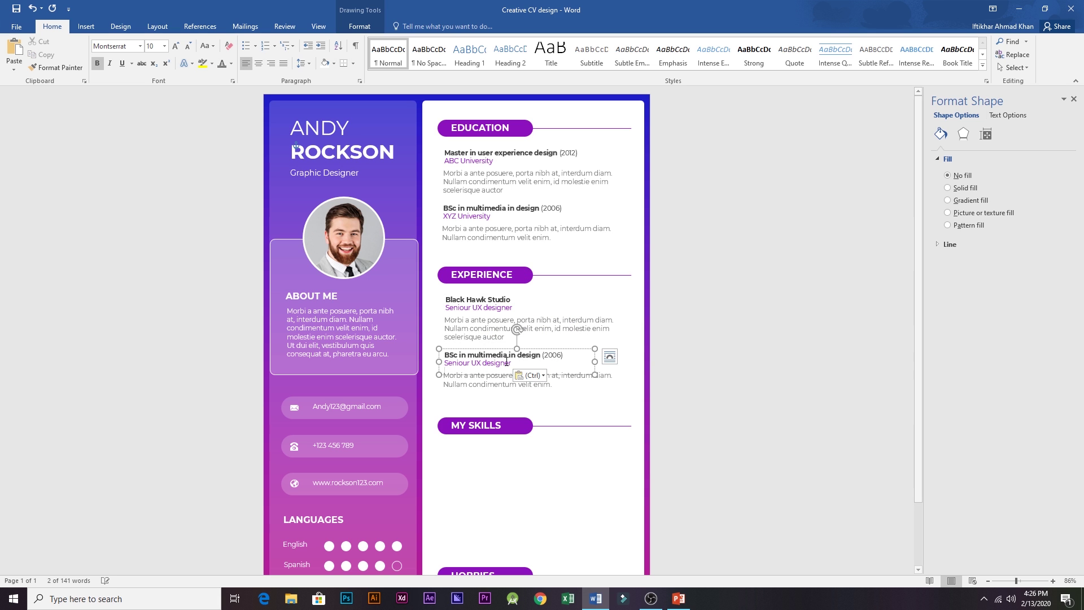
{"action": "left_click_drag", "start_coordinate": [563, 355], "coordinate": [541, 355]}
{"action": "key", "text": "BackSpace"}
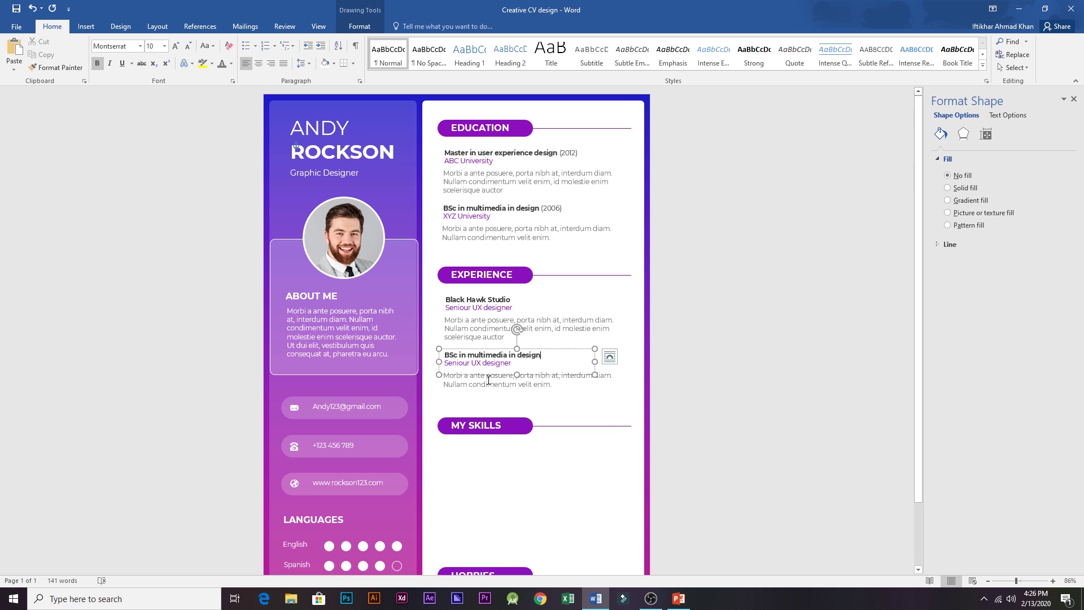
{"action": "left_click", "coordinate": [486, 375]}
{"action": "scroll", "coordinate": [494, 381], "scroll_direction": "down", "scroll_amount": 3}
{"action": "left_click", "coordinate": [497, 386]}
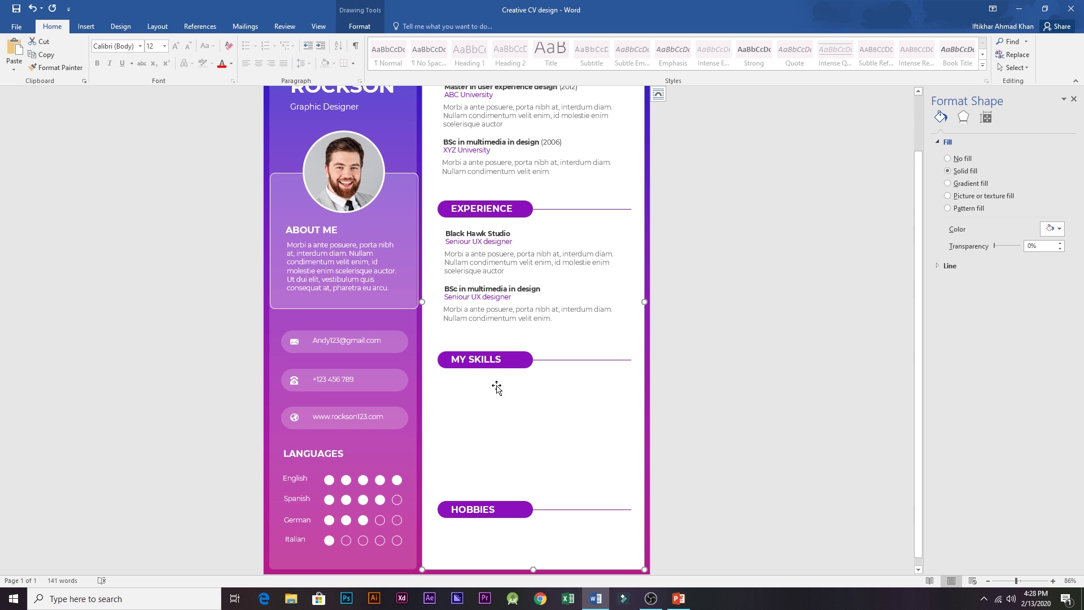
Step: Draw a small oval circle just below the MY SKILLS heading
{"action": "left_click", "coordinate": [85, 27]}
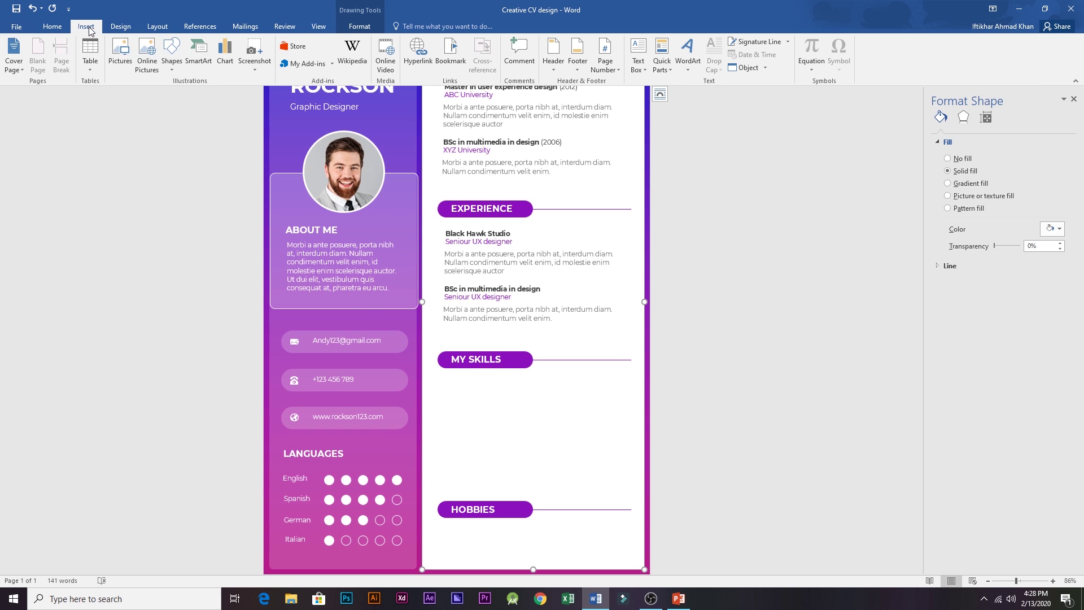
{"action": "left_click", "coordinate": [177, 67]}
{"action": "left_click", "coordinate": [212, 93]}
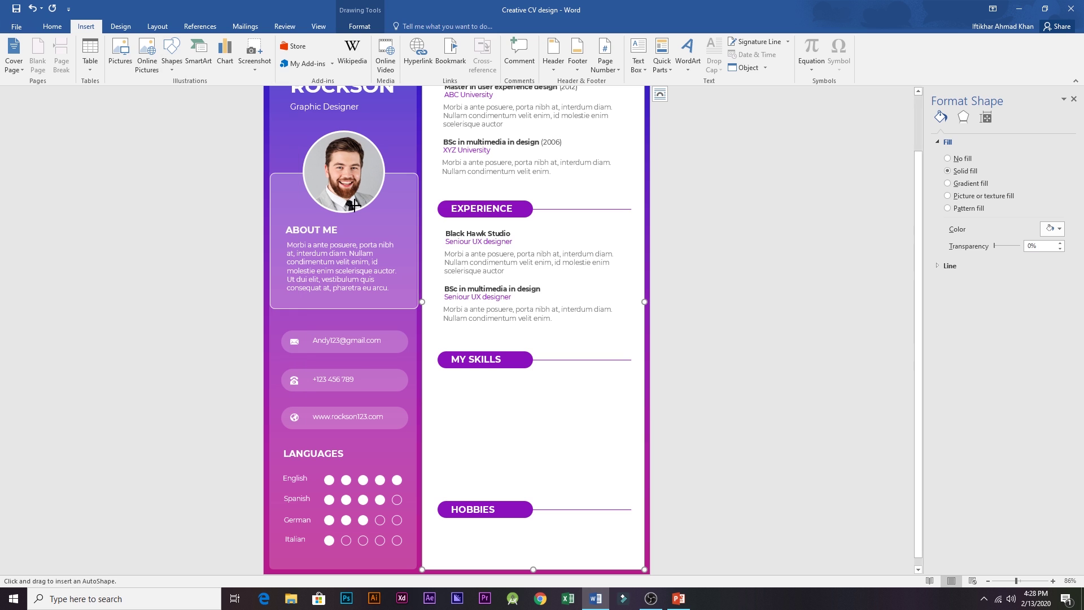
{"action": "mouse_move", "coordinate": [462, 391]}
{"action": "left_mouse_down"}
{"action": "mouse_move", "coordinate": [493, 420]}
{"action": "mouse_move", "coordinate": [468, 402]}
{"action": "left_mouse_up"}
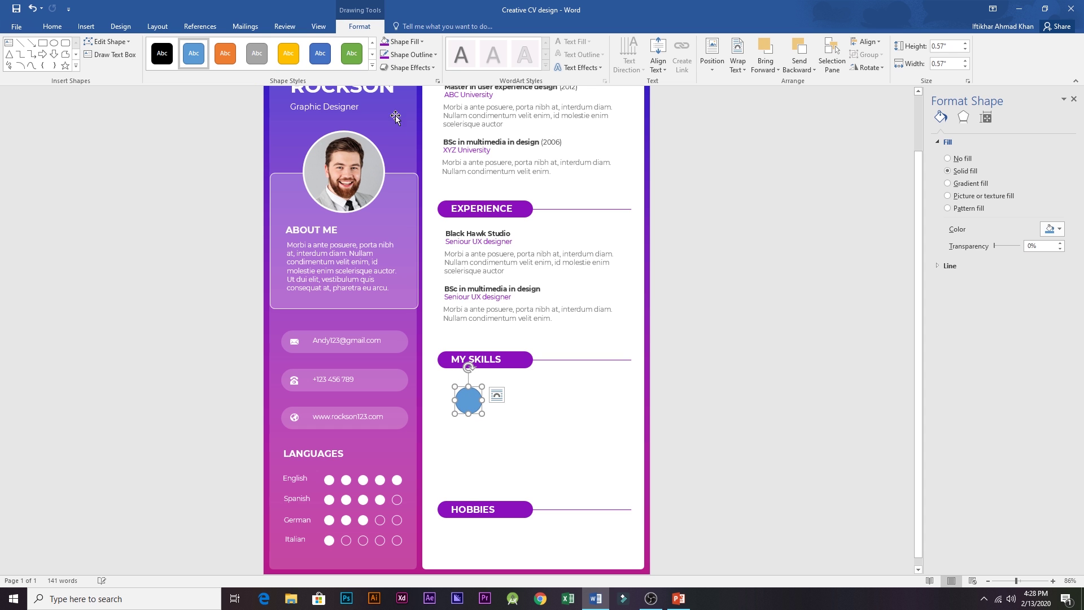
Step: Give the circle no outline and a light grey fill, nudging it slightly right
{"action": "left_click", "coordinate": [411, 54]}
{"action": "left_click", "coordinate": [411, 176]}
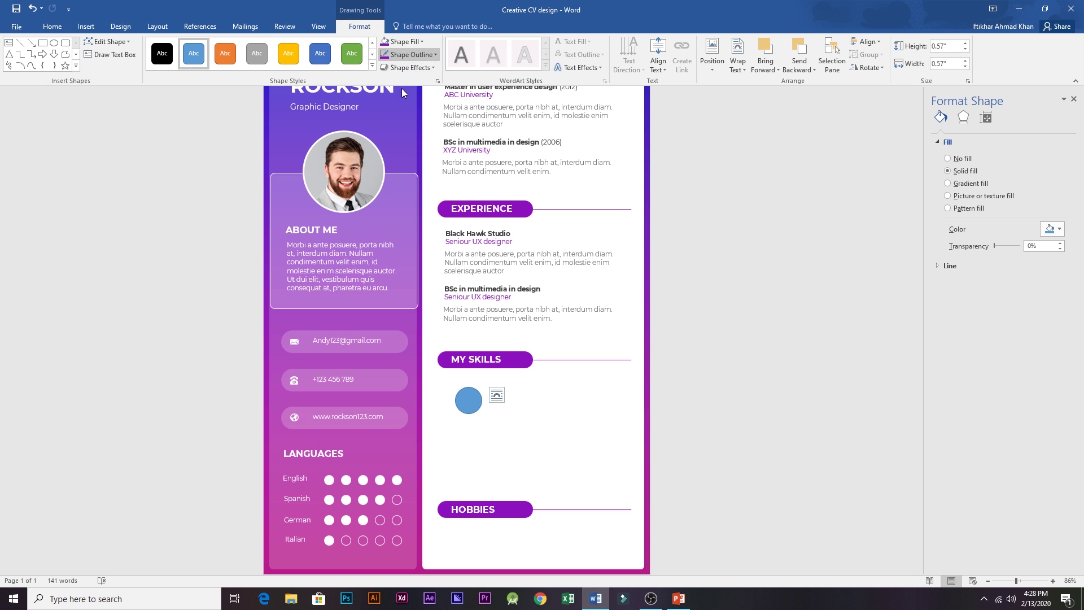
{"action": "left_click", "coordinate": [401, 42]}
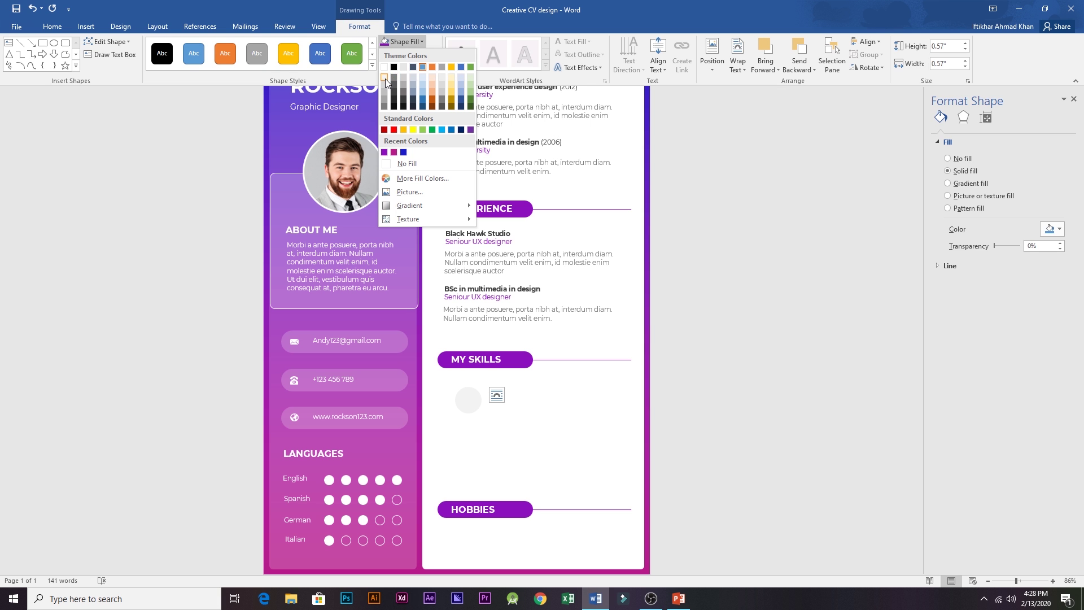
{"action": "left_click", "coordinate": [385, 79]}
{"action": "left_click_drag", "start_coordinate": [469, 402], "coordinate": [472, 402]}
{"action": "left_click", "coordinate": [512, 405]}
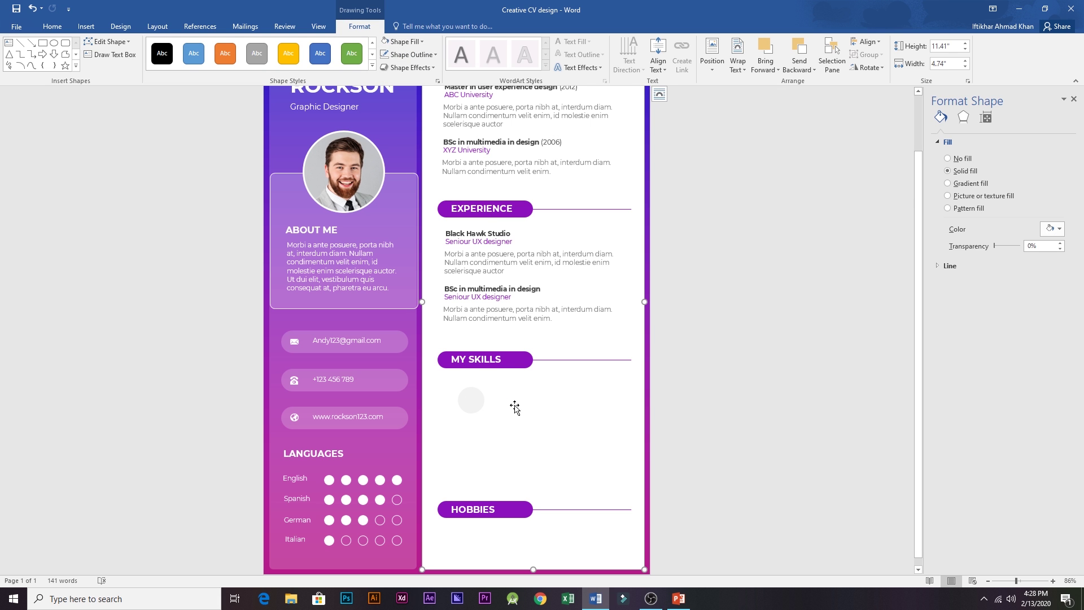
{"action": "left_click", "coordinate": [85, 26]}
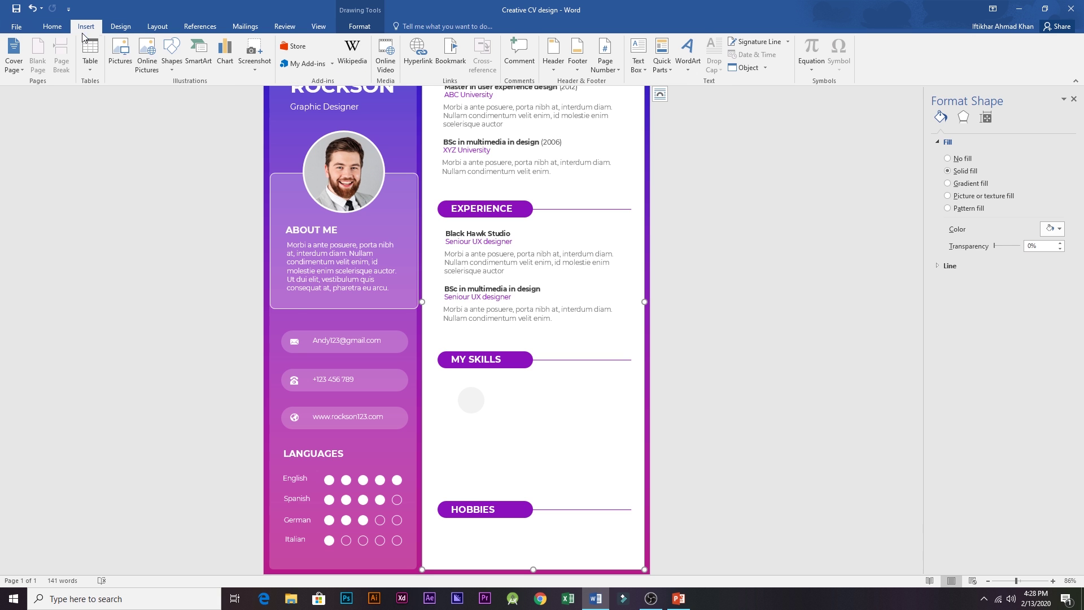
Step: Draw a block arc below MY SKILLS and move it over the grey circle
{"action": "left_click", "coordinate": [172, 57]}
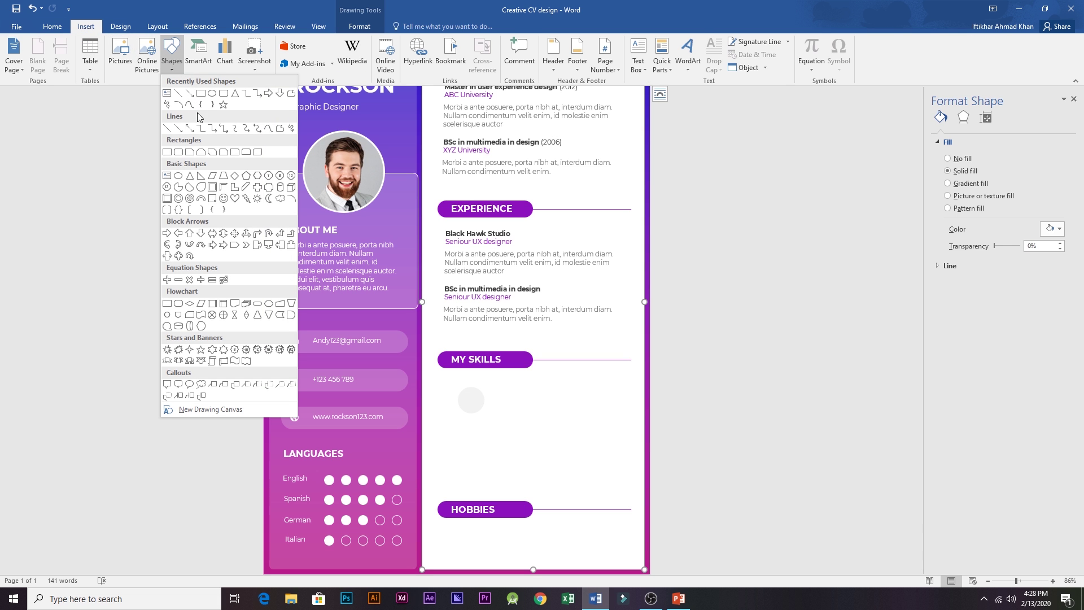
{"action": "left_click", "coordinate": [201, 199]}
{"action": "left_click_drag", "start_coordinate": [509, 391], "coordinate": [566, 448]}
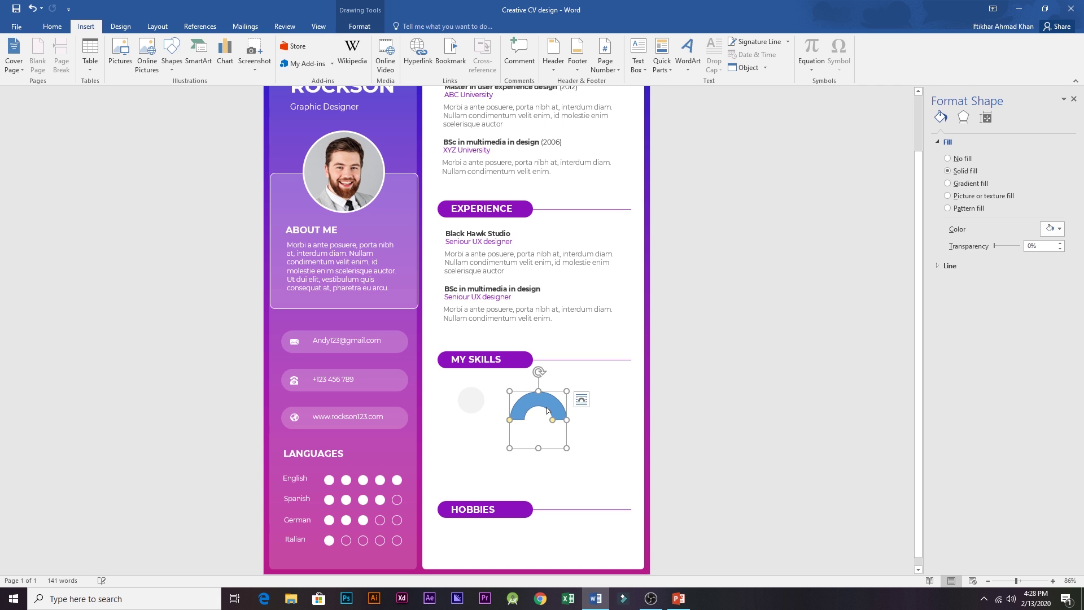
{"action": "left_click_drag", "start_coordinate": [550, 419], "coordinate": [504, 395]}
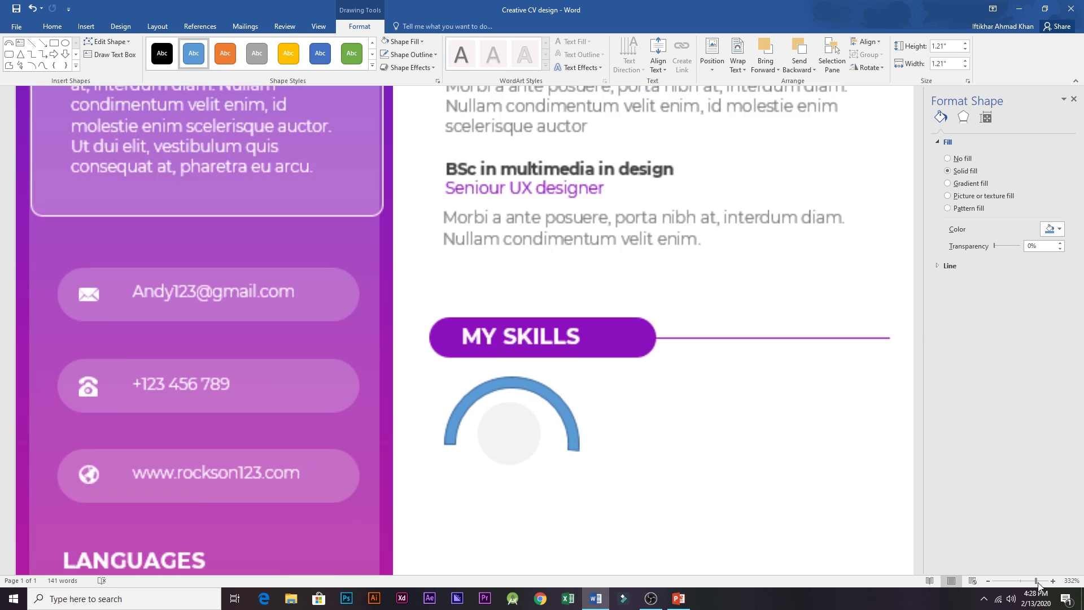
Step: Close the arc into an almost full ring and rotate it so the gap sits at the top
{"action": "left_click_drag", "start_coordinate": [1030, 585], "coordinate": [1036, 581]}
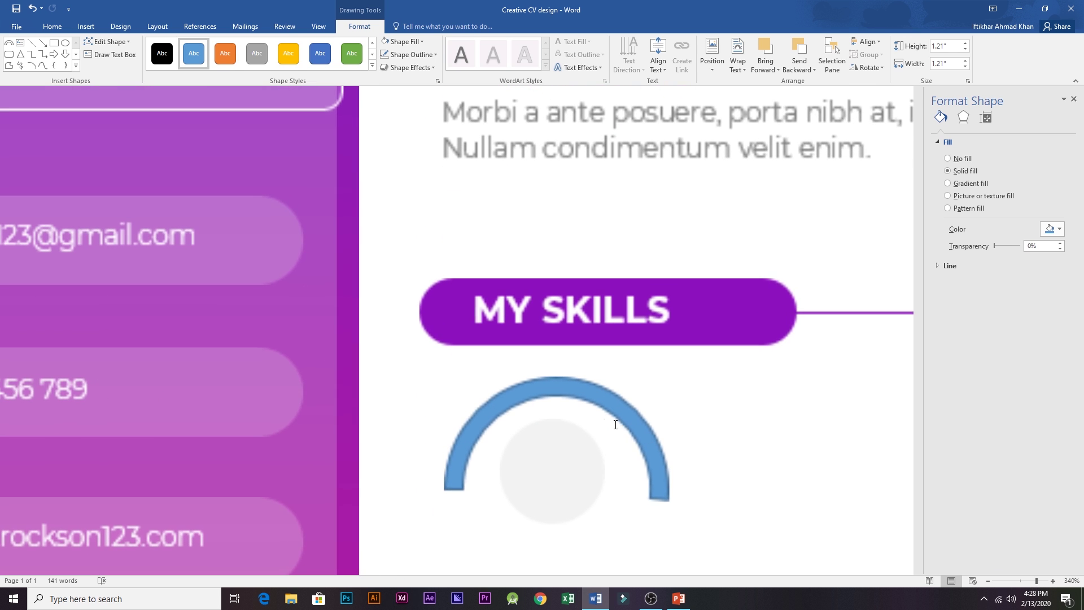
{"action": "left_click_drag", "start_coordinate": [603, 399], "coordinate": [602, 391]}
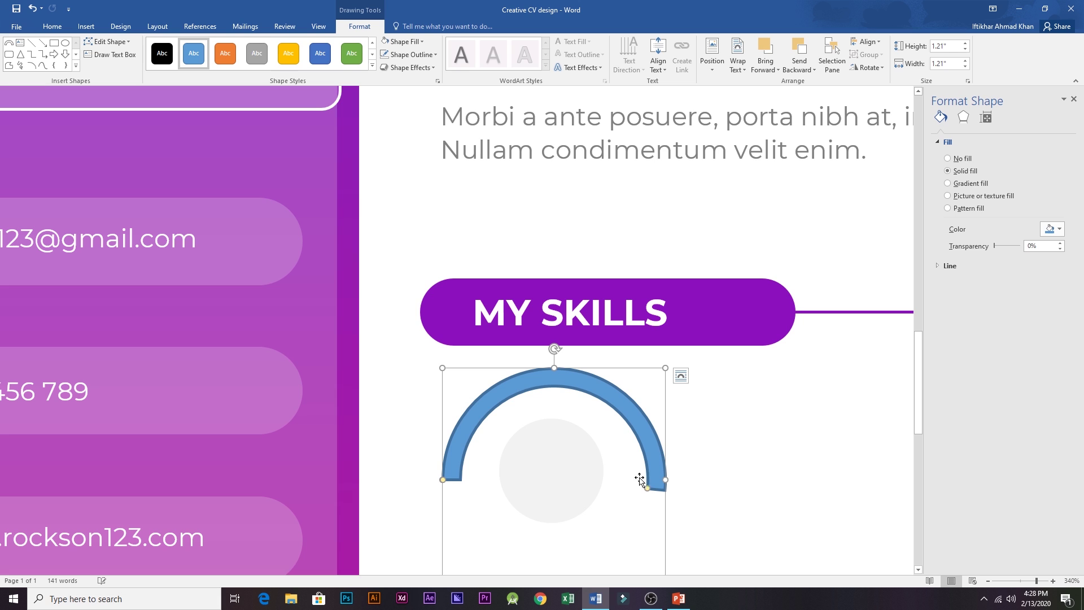
{"action": "left_click_drag", "start_coordinate": [647, 487], "coordinate": [463, 483]}
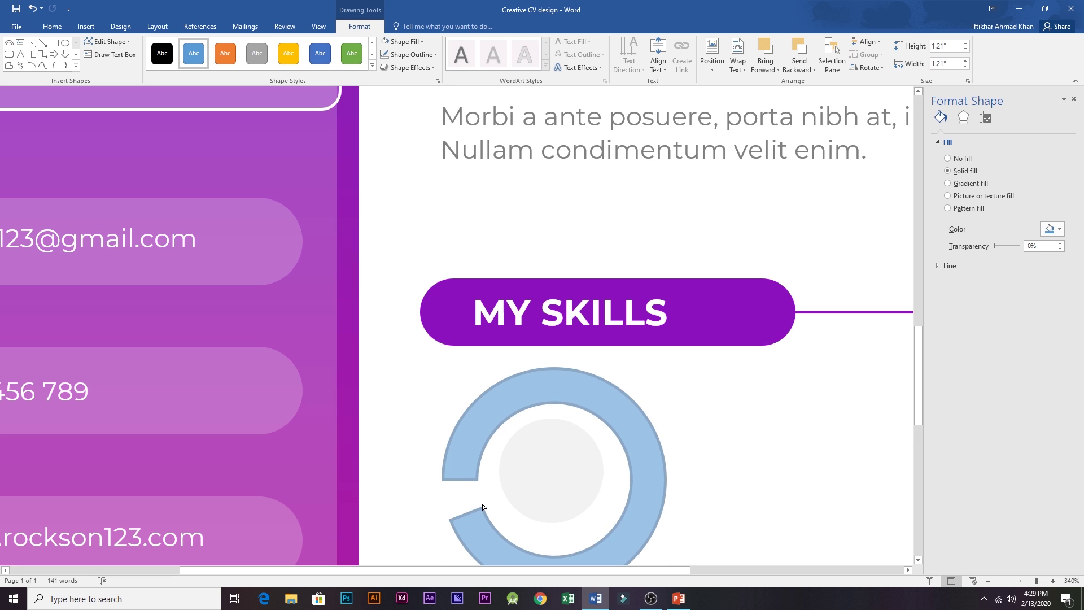
{"action": "left_click_drag", "start_coordinate": [462, 483], "coordinate": [462, 490]}
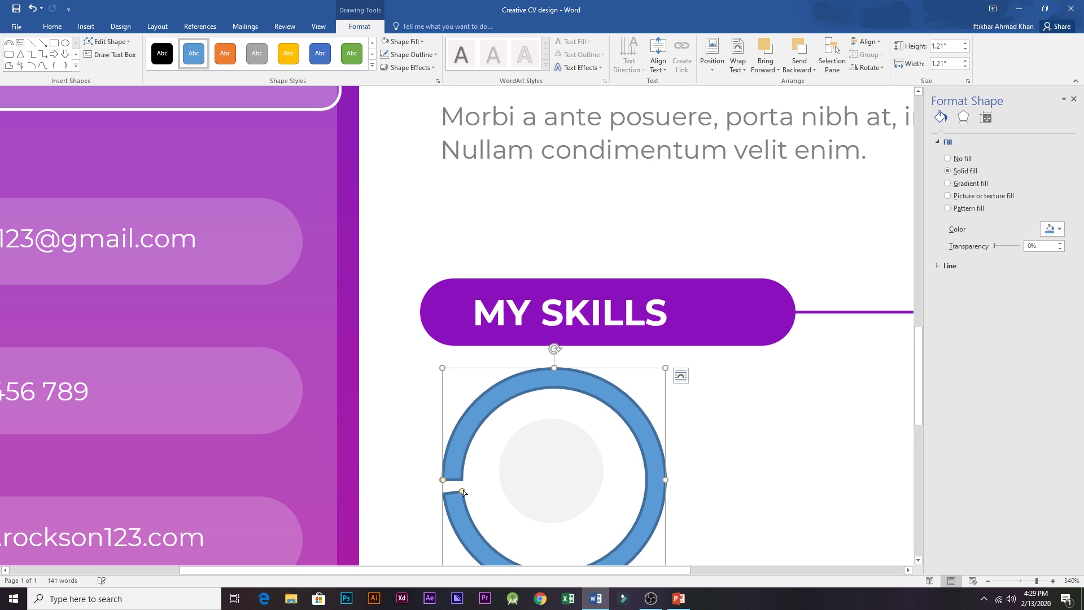
{"action": "left_click_drag", "start_coordinate": [555, 349], "coordinate": [692, 509]}
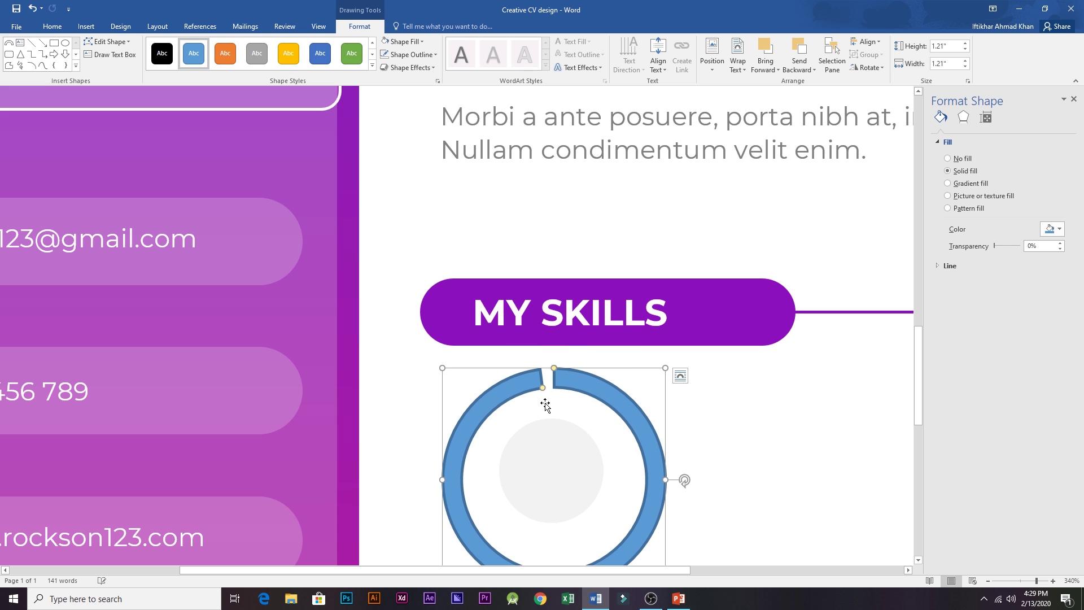
Step: Remove the ring's outline and fill it purple
{"action": "left_click", "coordinate": [408, 55]}
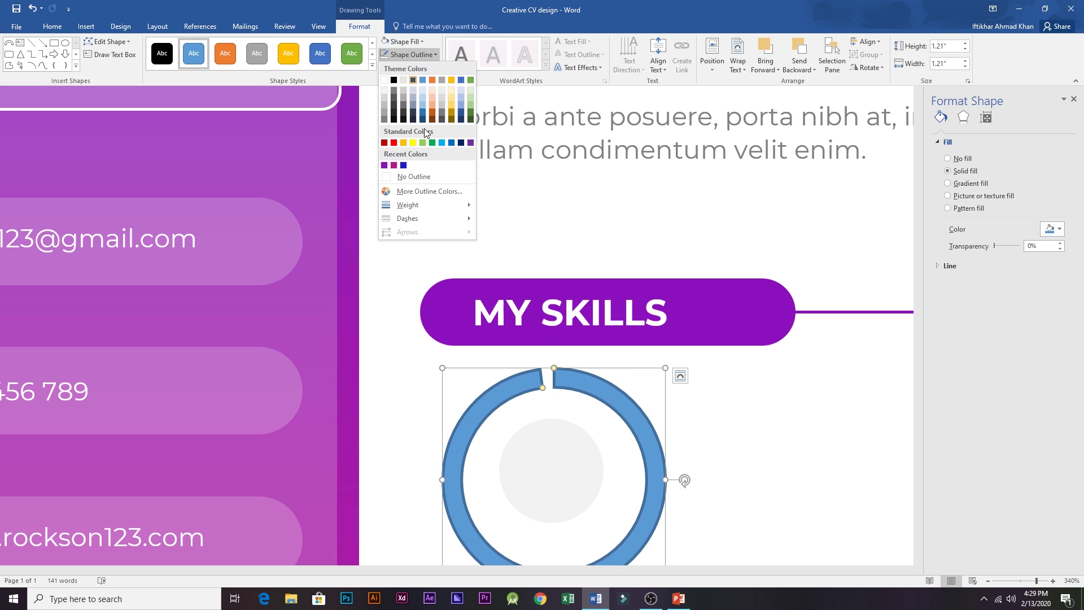
{"action": "left_click", "coordinate": [417, 177]}
{"action": "left_click", "coordinate": [402, 41]}
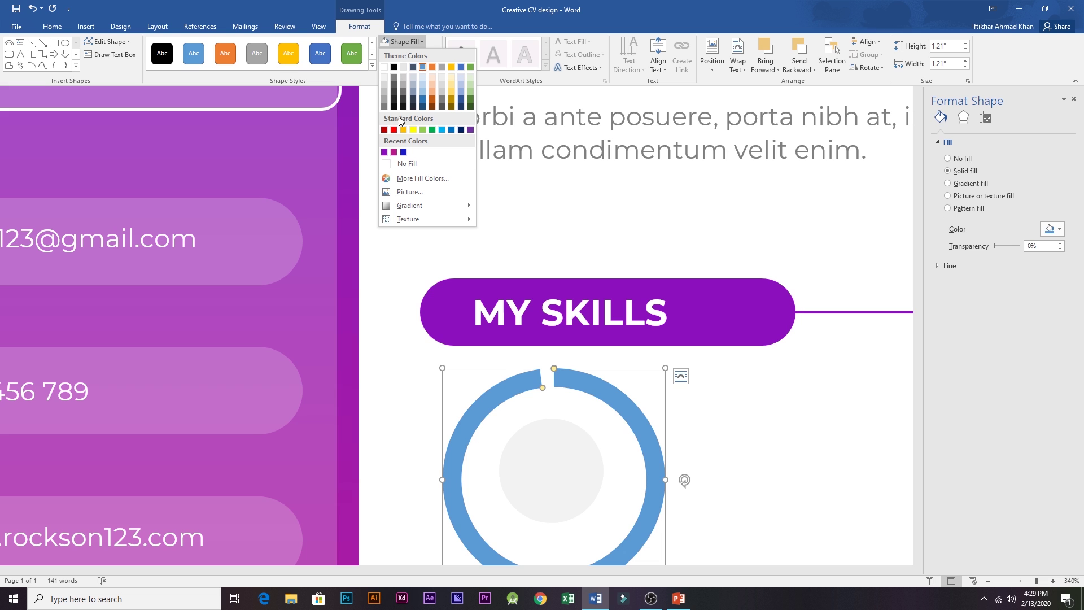
{"action": "left_click", "coordinate": [385, 152]}
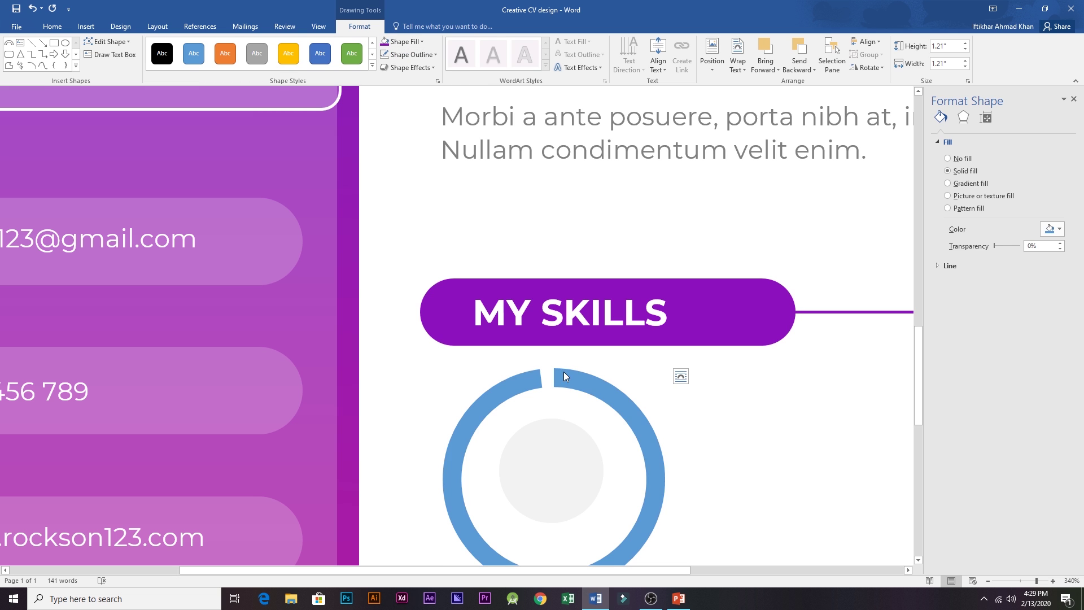
Step: Shrink the purple ring to 0.91 inches, centre it on the circle, and widen its gap
{"action": "left_click", "coordinate": [576, 475]}
{"action": "scroll", "coordinate": [643, 498], "scroll_direction": "down", "scroll_amount": 5}
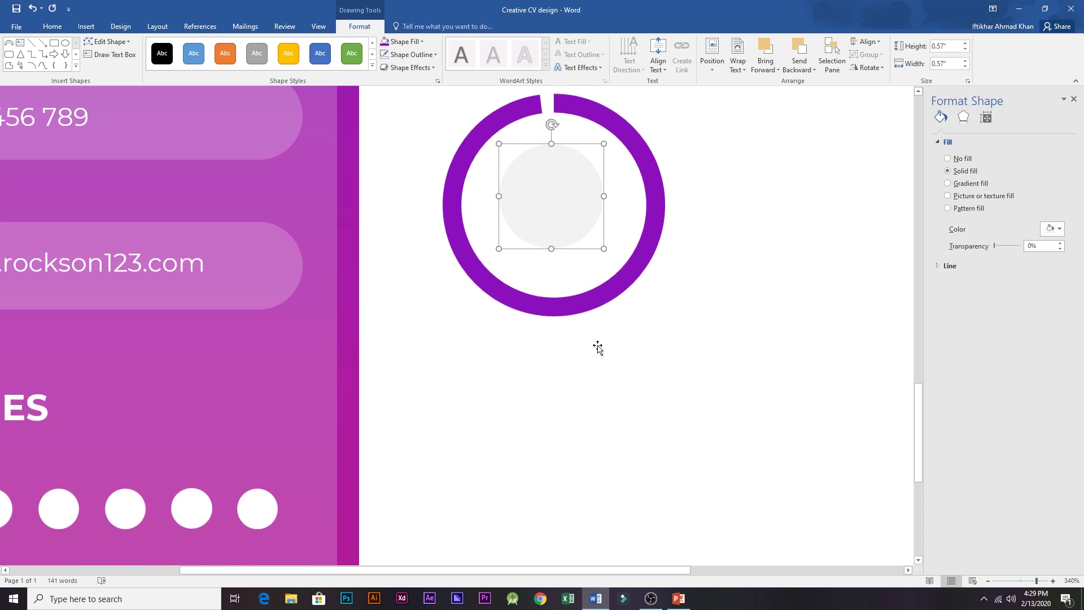
{"action": "scroll", "coordinate": [598, 348], "scroll_direction": "up", "scroll_amount": 2}
{"action": "left_click", "coordinate": [605, 388]}
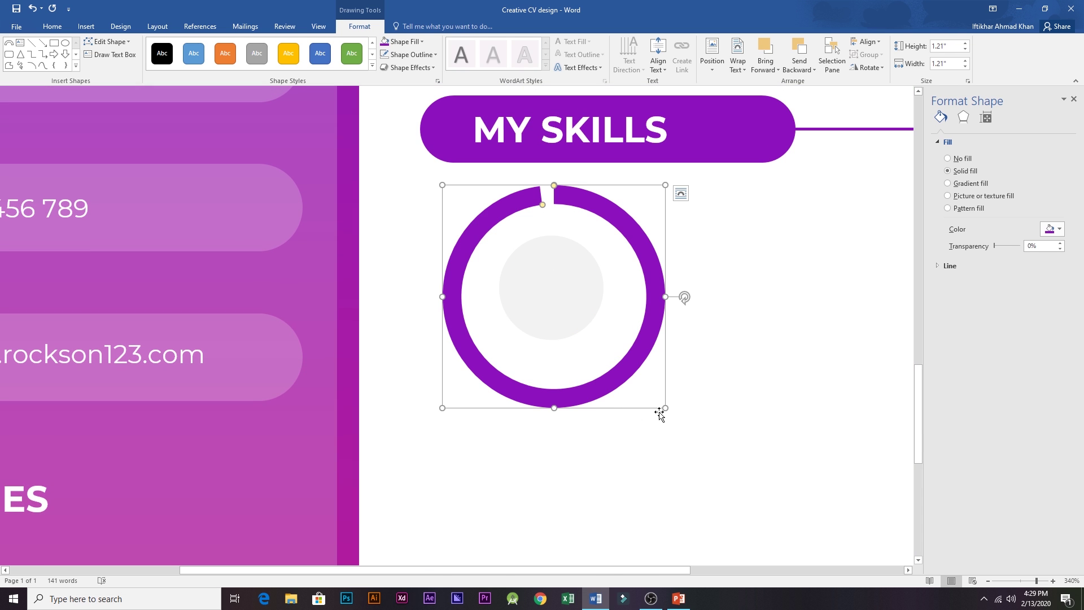
{"action": "left_click_drag", "start_coordinate": [665, 408], "coordinate": [637, 380]}
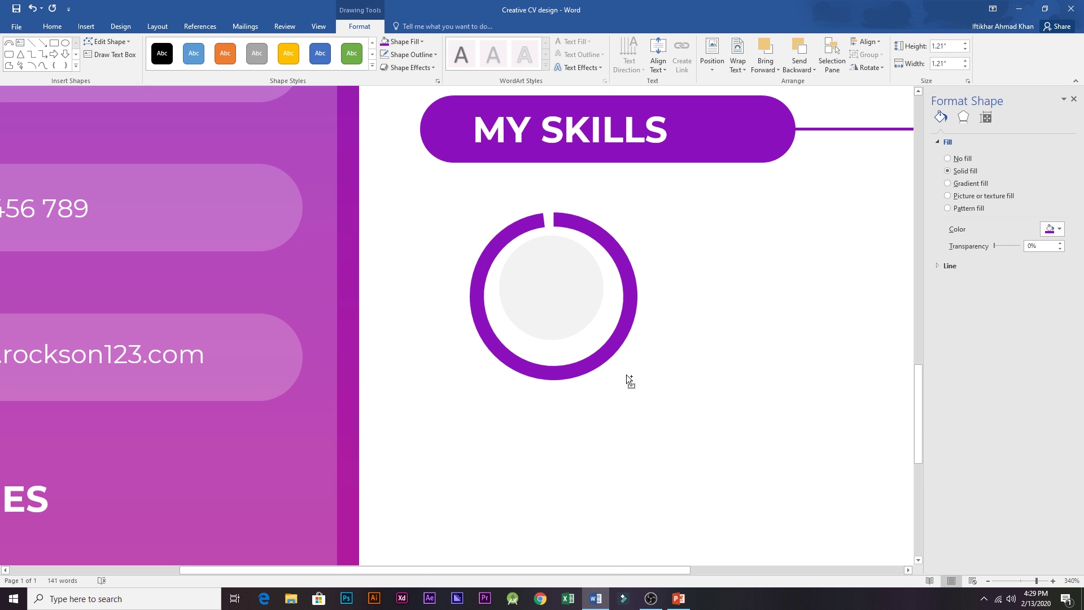
{"action": "left_click_drag", "start_coordinate": [616, 350], "coordinate": [615, 342]}
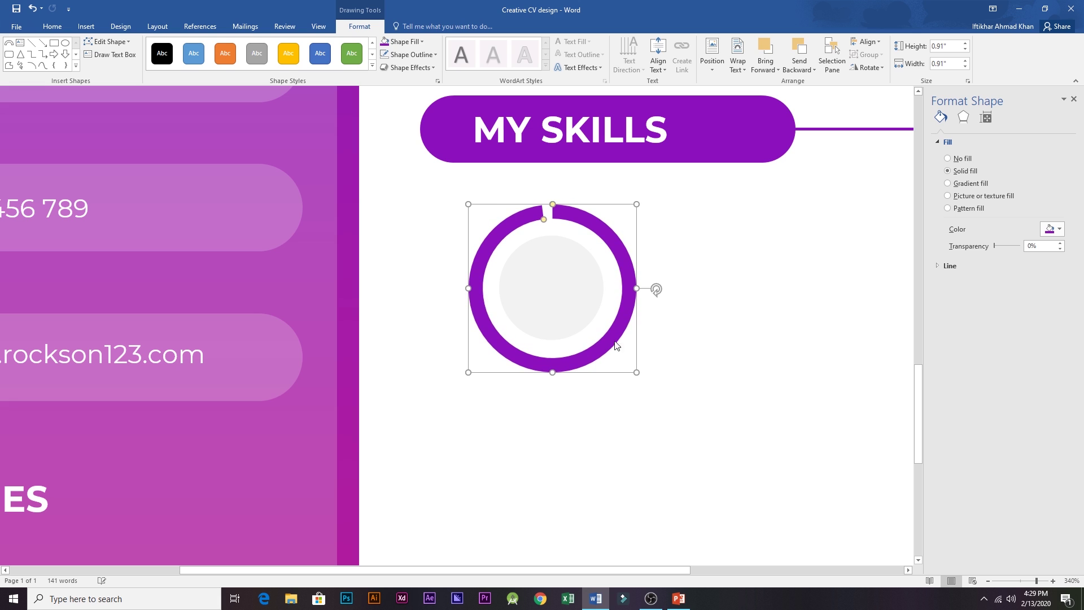
{"action": "left_click_drag", "start_coordinate": [544, 222], "coordinate": [549, 217]}
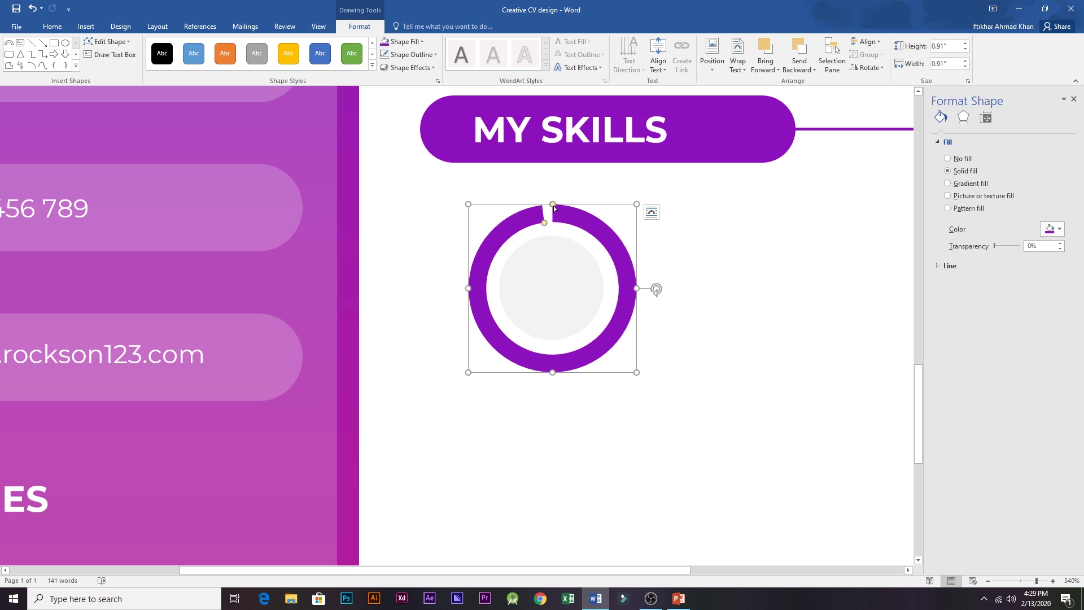
Step: Undo a horizontal flip, keep the larger gap, and tilt the ring about 10° clockwise
{"action": "right_click", "coordinate": [567, 216]}
{"action": "key", "text": "Escape"}
{"action": "left_click", "coordinate": [878, 67]}
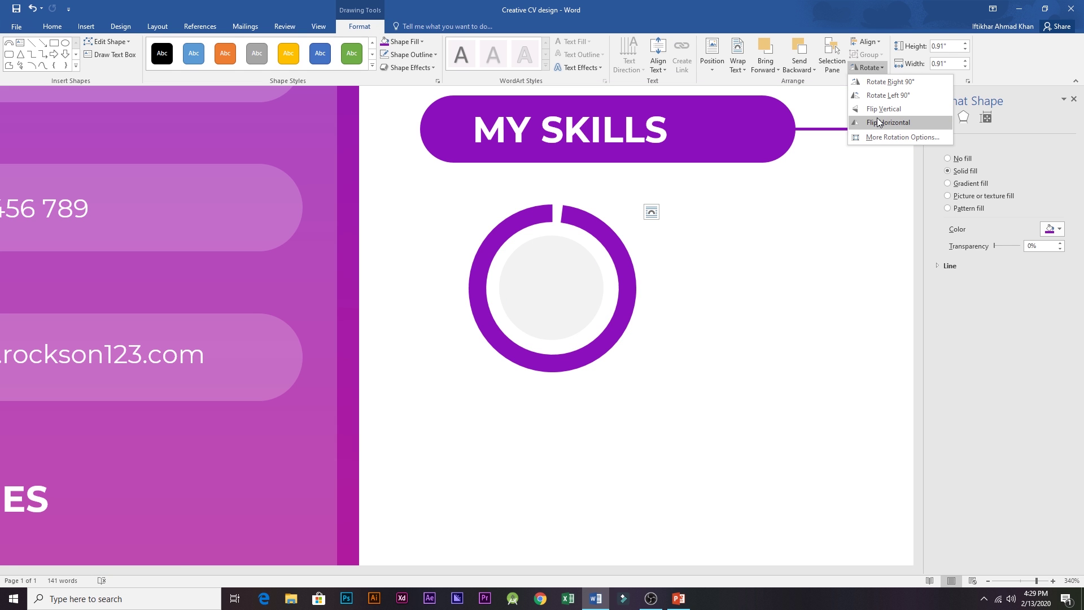
{"action": "left_click", "coordinate": [878, 122]}
{"action": "key", "text": "ctrl+z"}
{"action": "key", "text": "ctrl+z"}
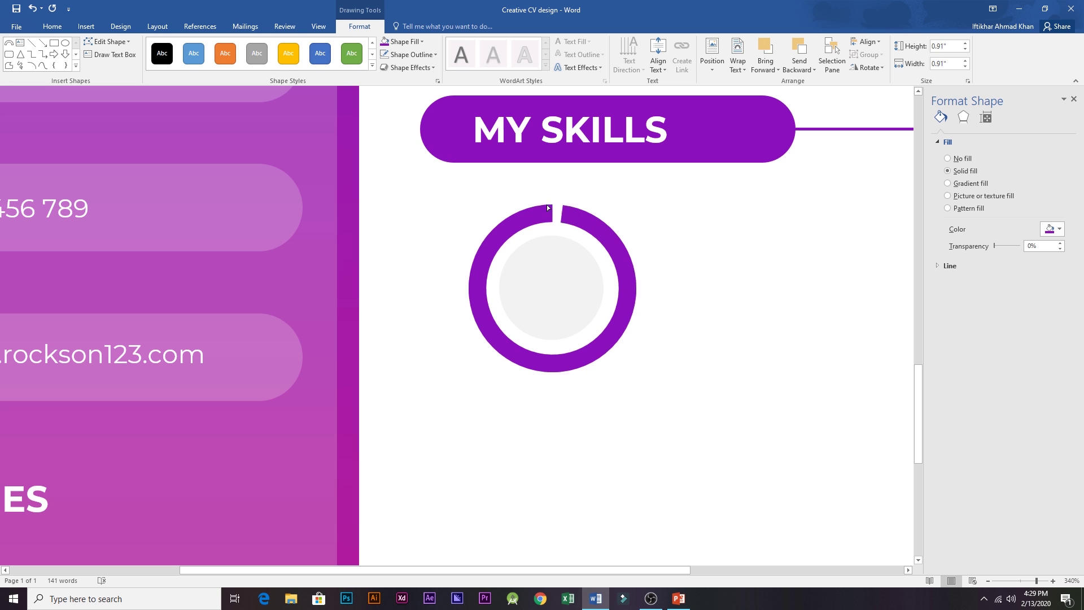
{"action": "key", "text": "ctrl+z"}
{"action": "key", "text": "ctrl+y"}
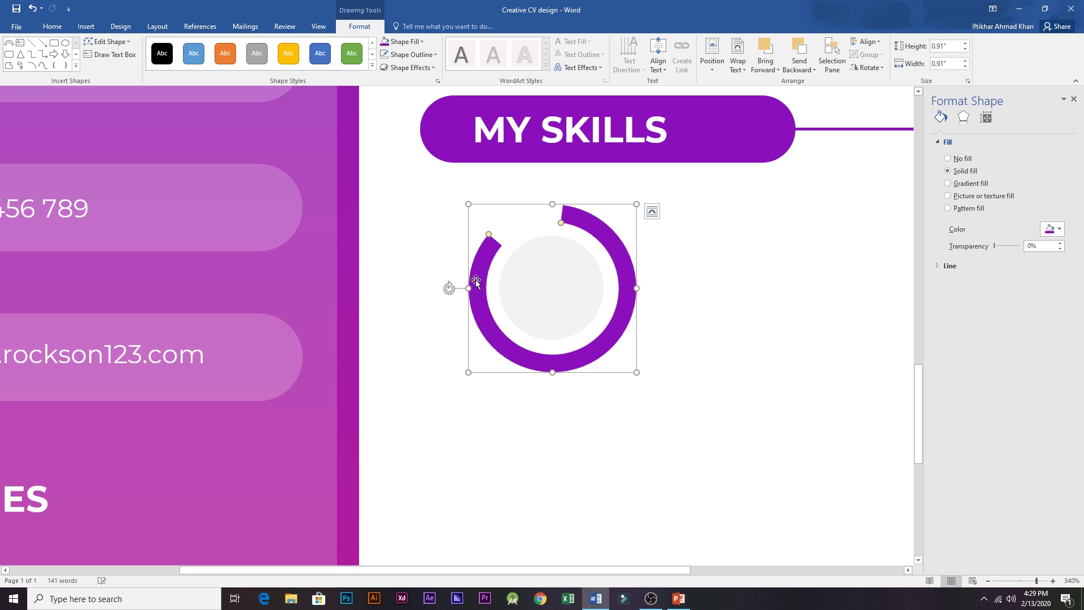
{"action": "left_click_drag", "start_coordinate": [449, 290], "coordinate": [449, 304]}
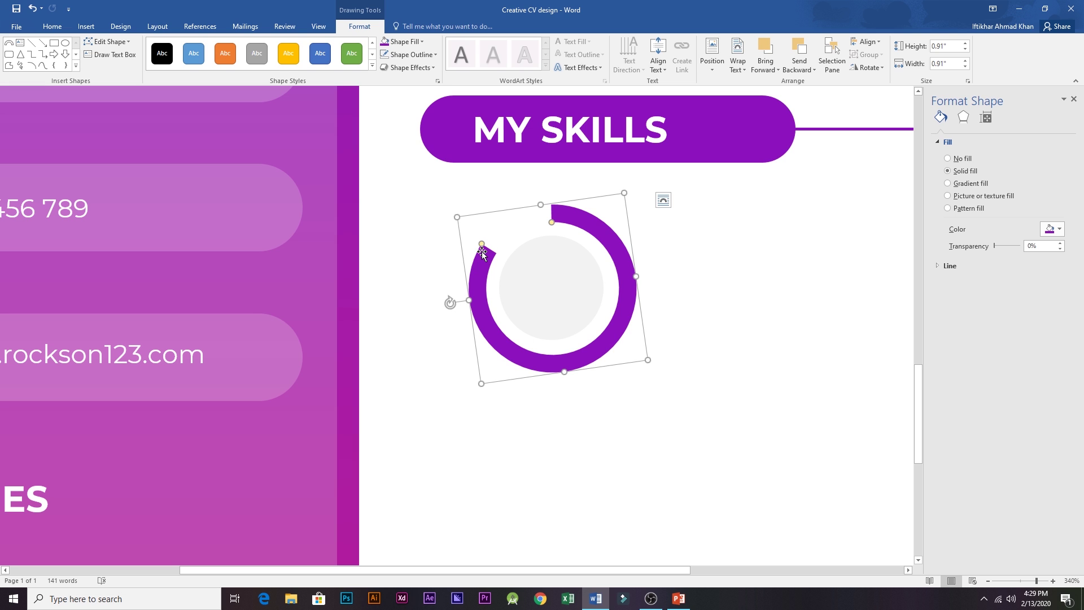
Step: Align the ring and grey circle with Align Middle and Align Center, then zoom out
{"action": "left_click", "coordinate": [540, 281]}
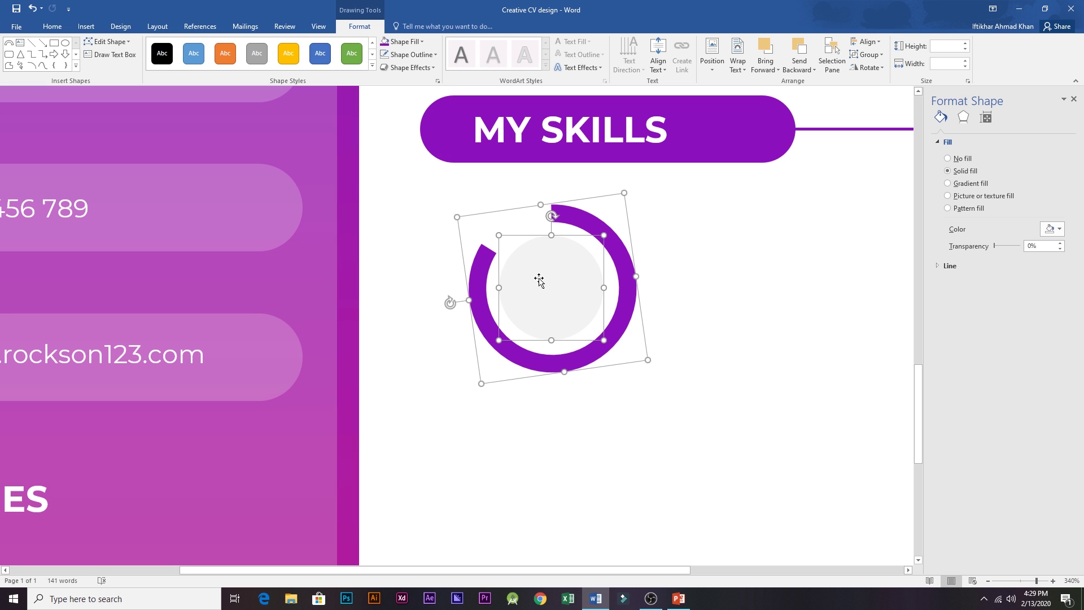
{"action": "left_click", "coordinate": [866, 41]}
{"action": "left_click", "coordinate": [869, 111]}
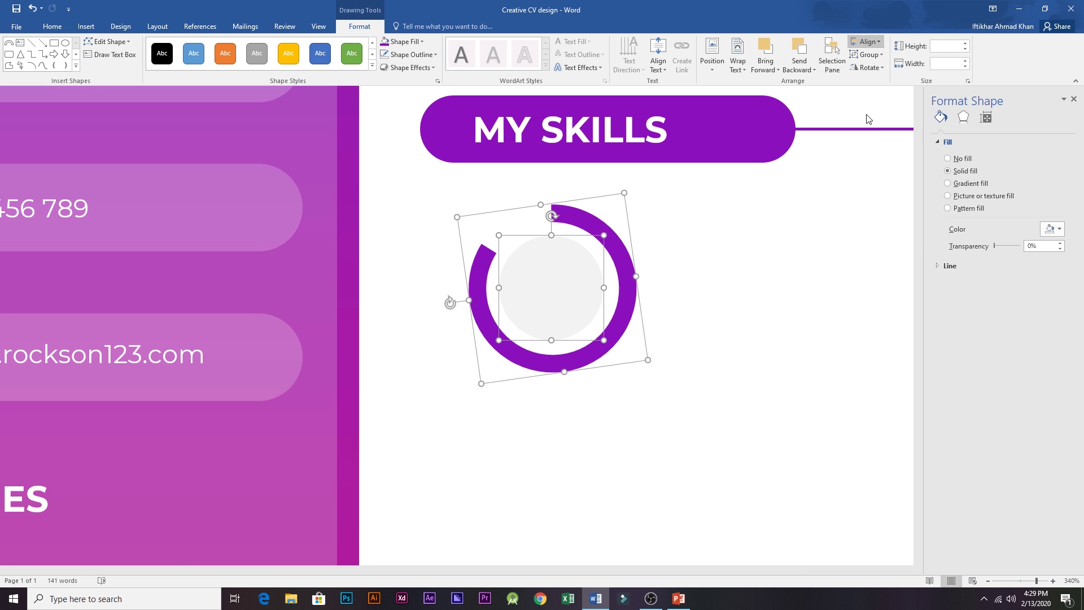
{"action": "left_click", "coordinate": [866, 41]}
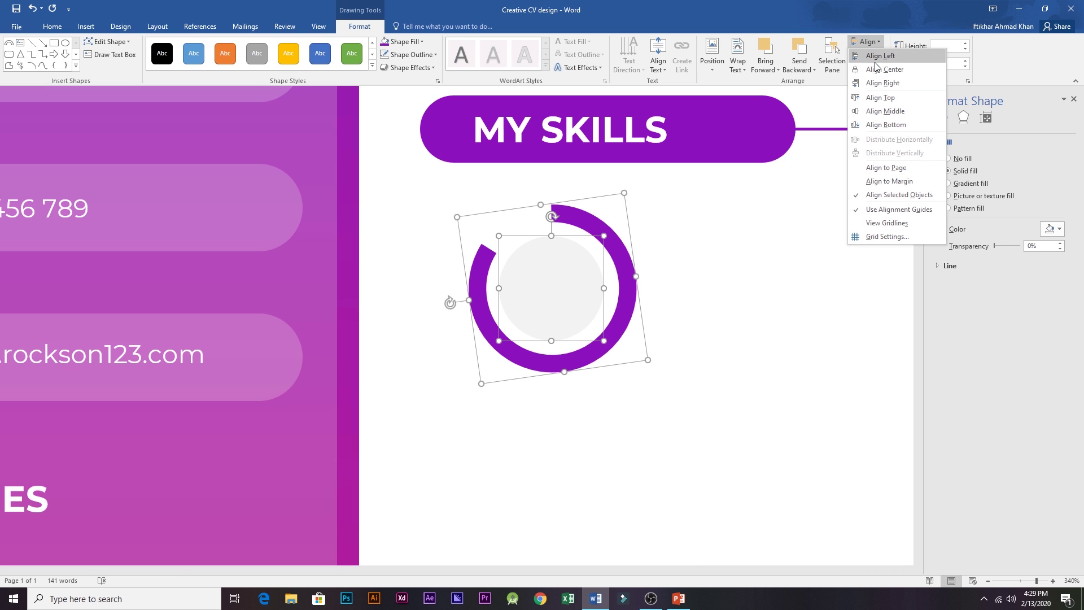
{"action": "left_click", "coordinate": [880, 112]}
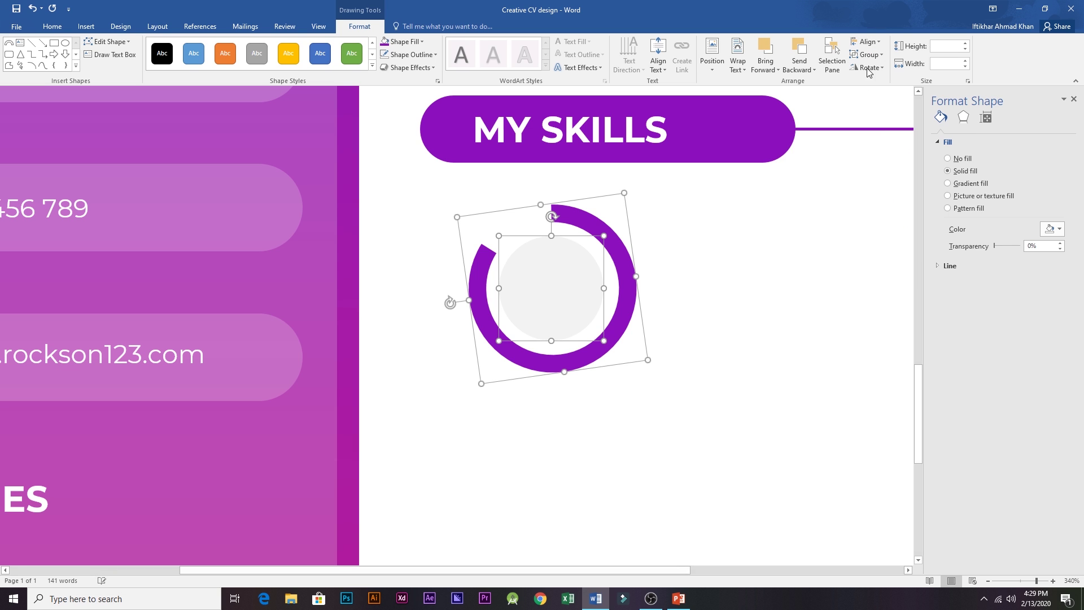
{"action": "left_click", "coordinate": [865, 42]}
{"action": "left_click", "coordinate": [865, 75]}
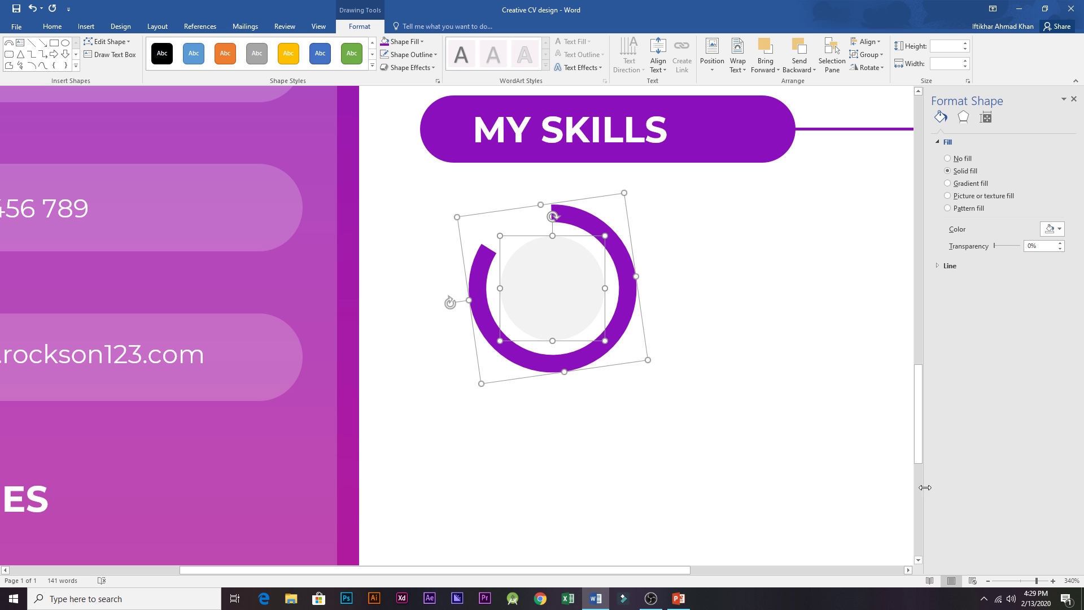
{"action": "left_click_drag", "start_coordinate": [1021, 582], "coordinate": [1015, 581]}
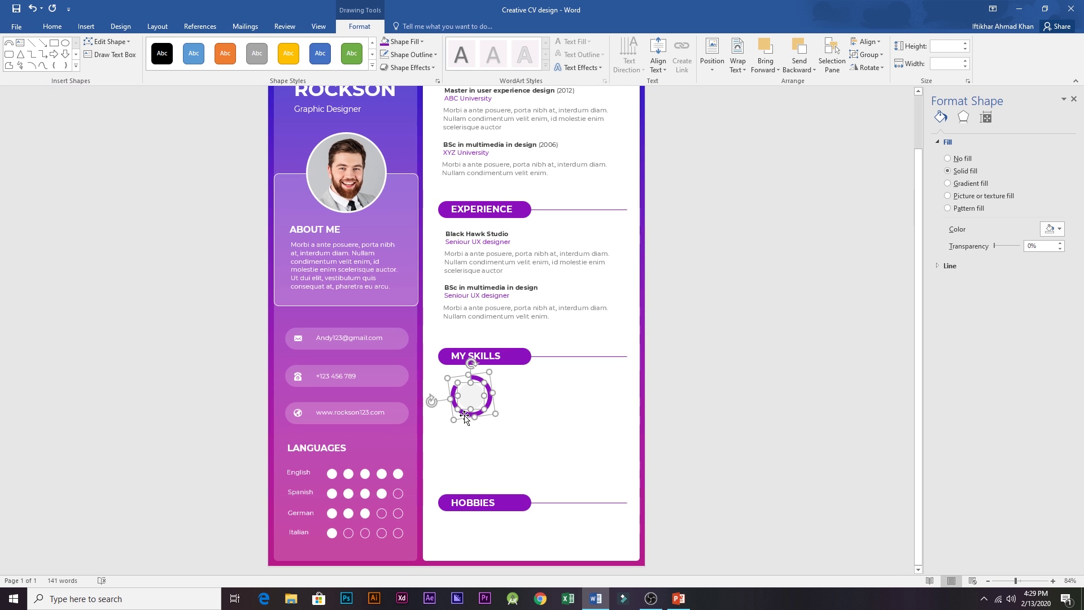
Step: Resize the purple ring to 0.78 inches around the grey circle, then zoom back out
{"action": "left_click_drag", "start_coordinate": [1015, 581], "coordinate": [1036, 581]}
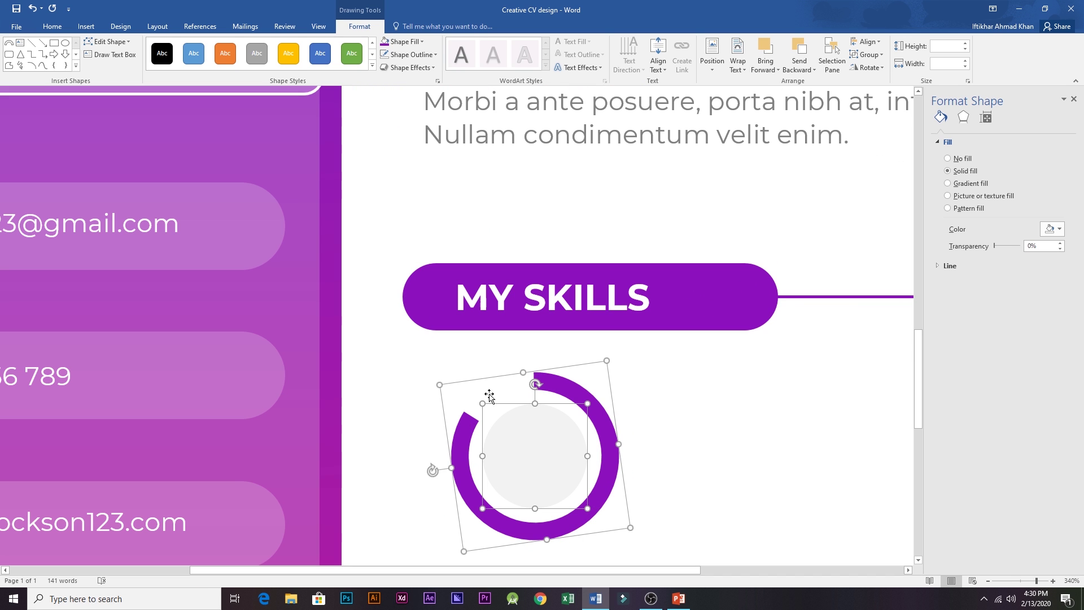
{"action": "left_click", "coordinate": [468, 346]}
{"action": "left_click", "coordinate": [475, 425]}
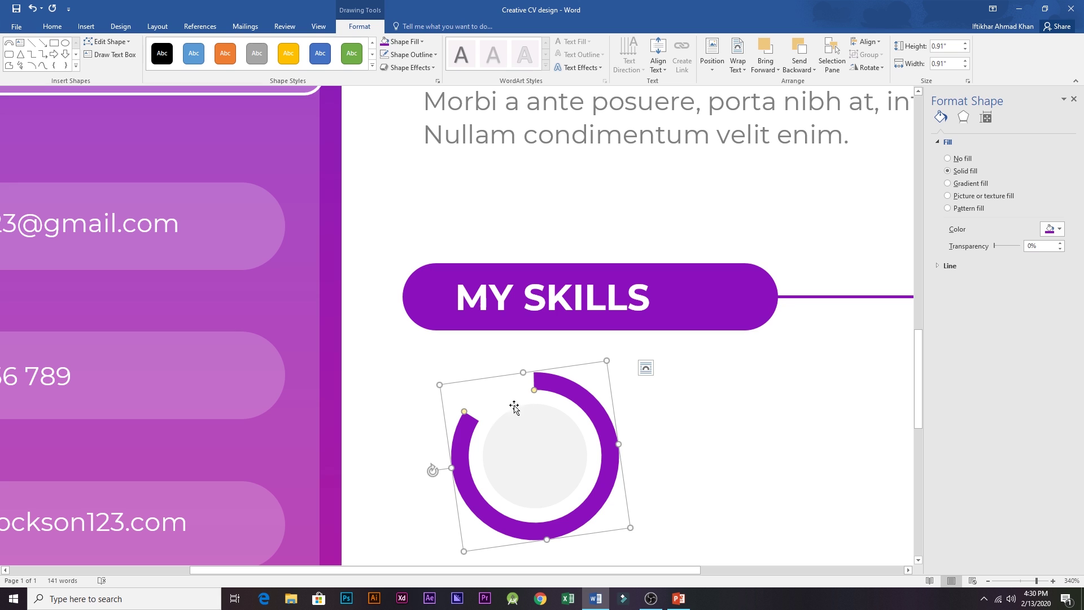
{"action": "left_click", "coordinate": [534, 389]}
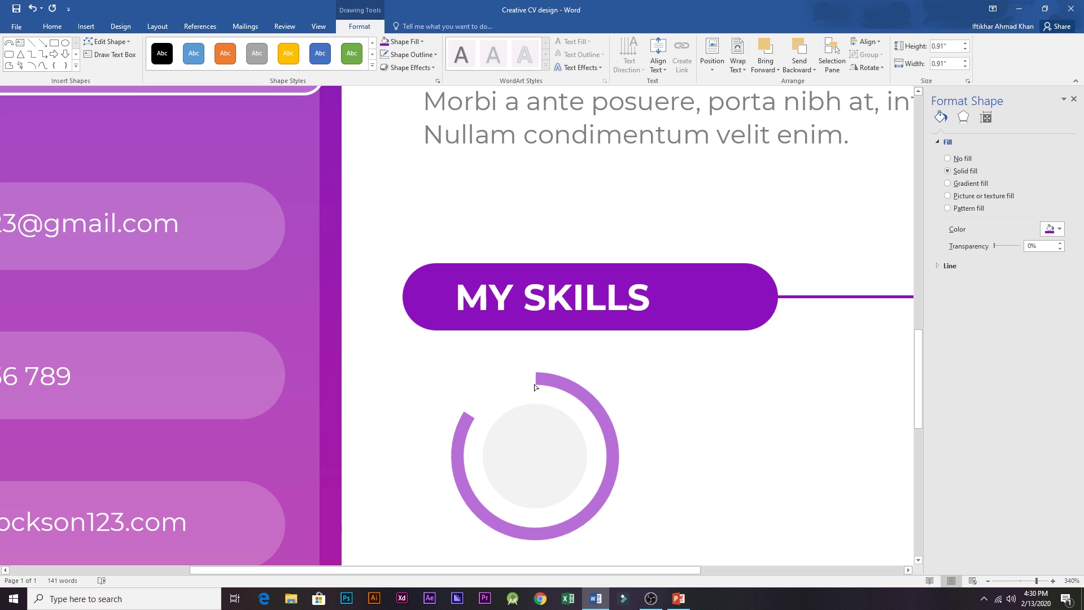
{"action": "left_click", "coordinate": [555, 449]}
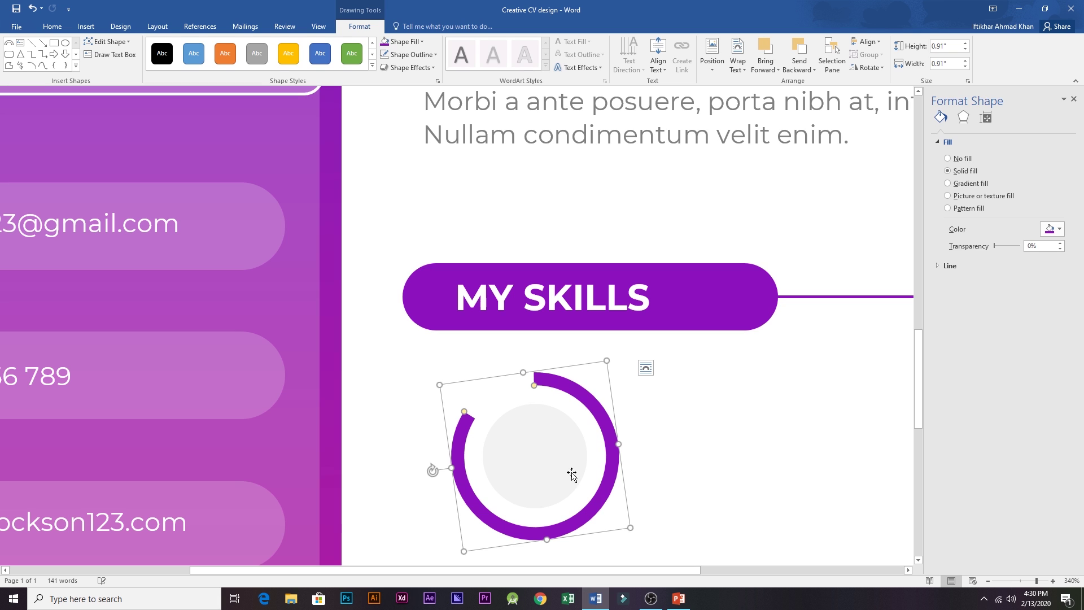
{"action": "left_click_drag", "start_coordinate": [631, 527], "coordinate": [616, 517]}
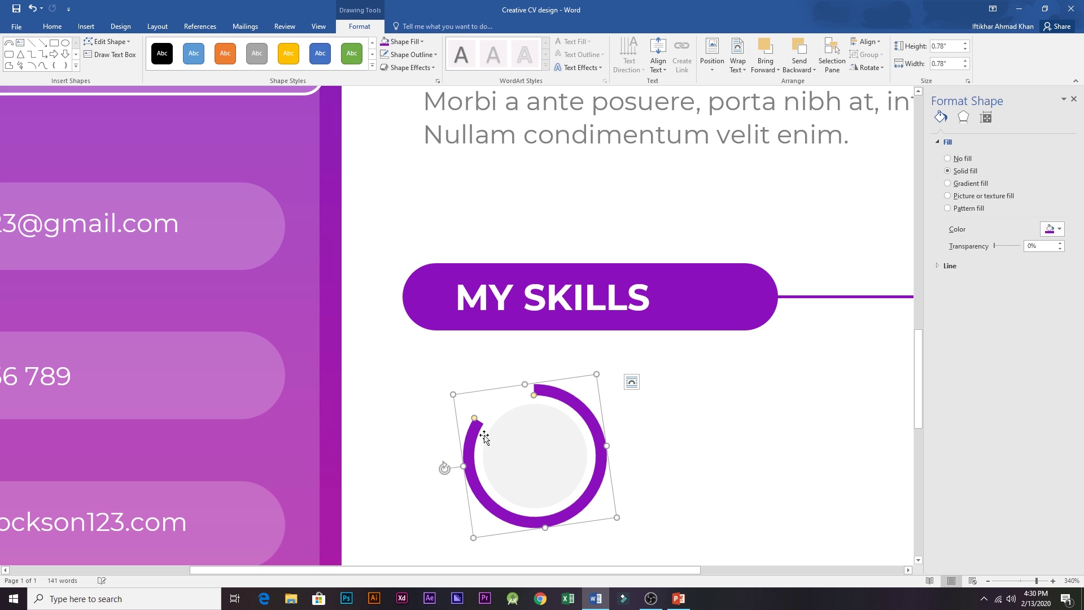
{"action": "left_click", "coordinate": [1013, 581]}
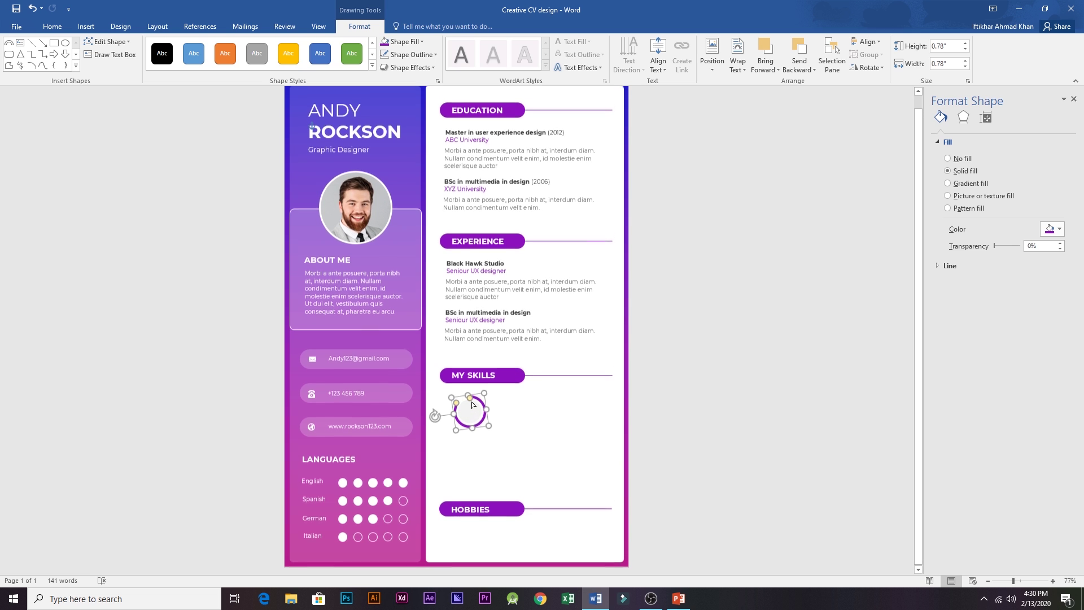
{"action": "left_click", "coordinate": [483, 432]}
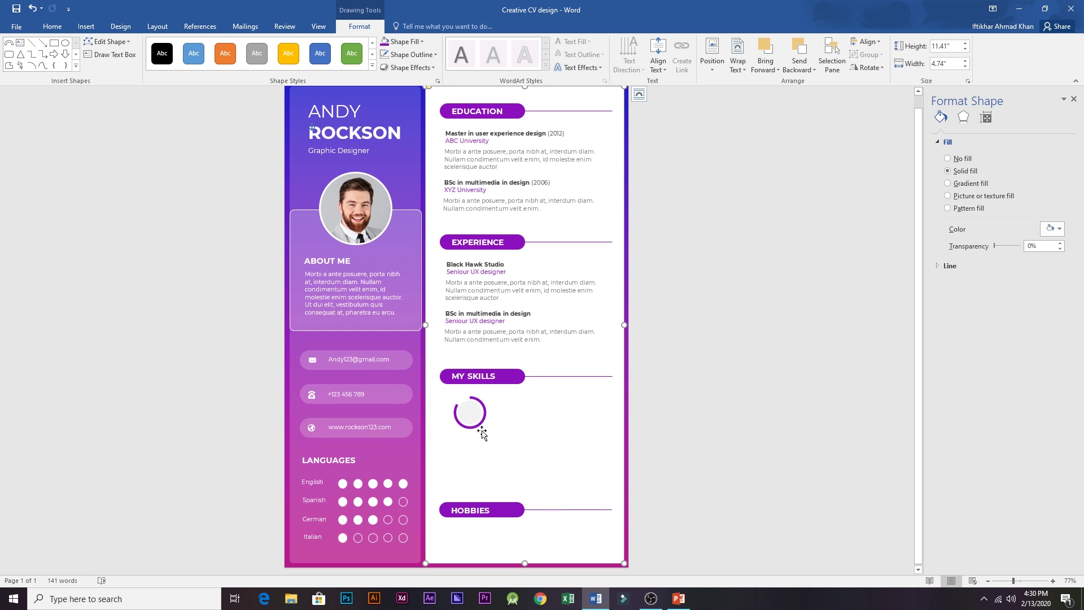
{"action": "left_click", "coordinate": [678, 598]}
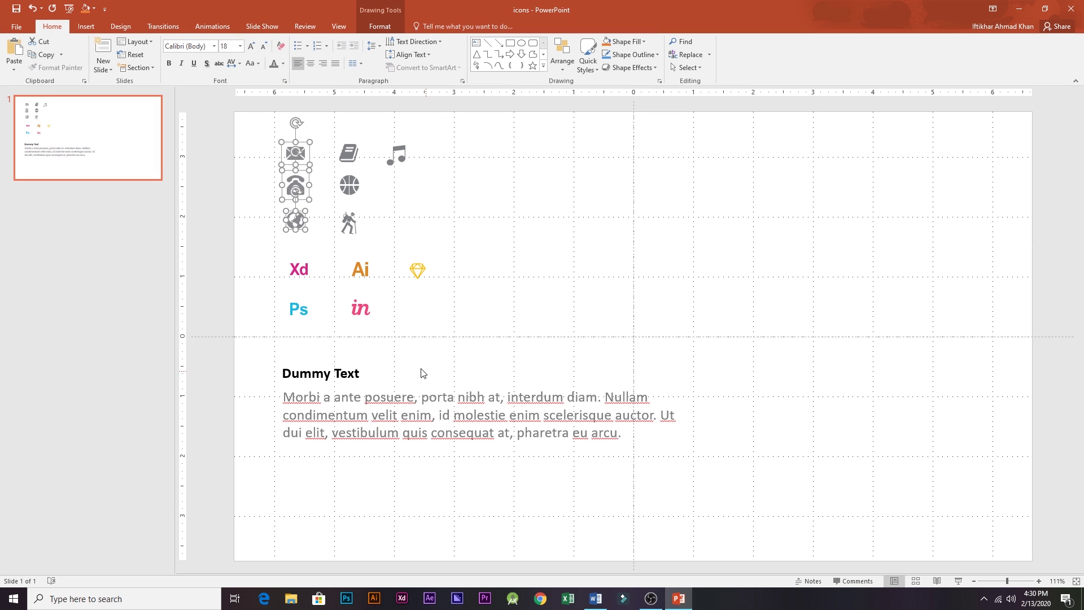
Step: Copy the Xd, Ai, in and Ps logos from the PowerPoint icons slide, then return to Word
{"action": "left_click", "coordinate": [263, 258]}
{"action": "left_click", "coordinate": [310, 280]}
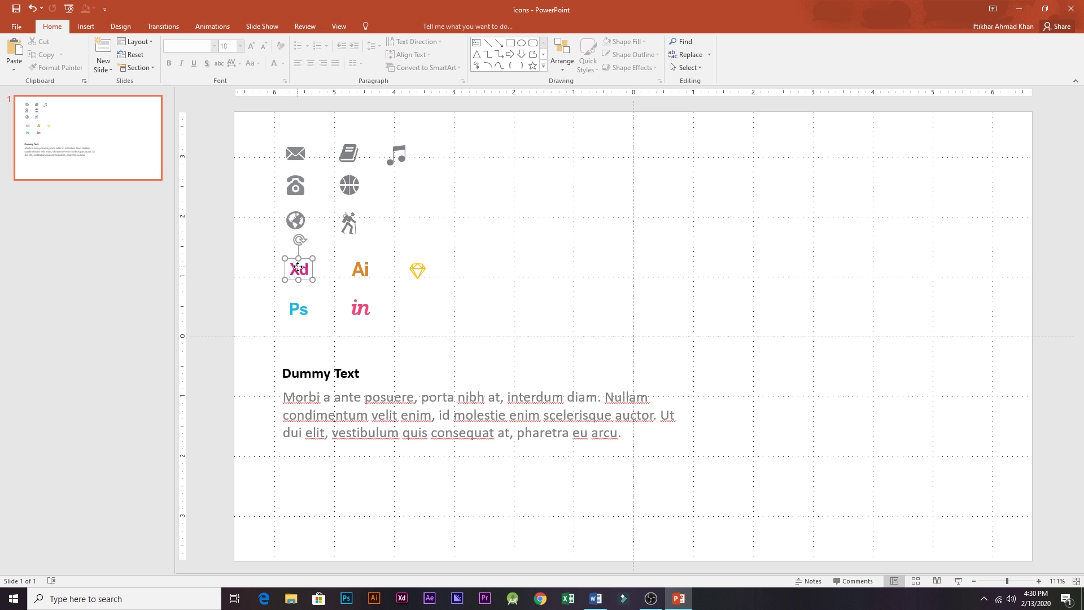
{"action": "left_click", "coordinate": [355, 273], "text": "shift"}
{"action": "left_click", "coordinate": [360, 311], "text": "shift"}
{"action": "left_click", "coordinate": [304, 309], "text": "shift"}
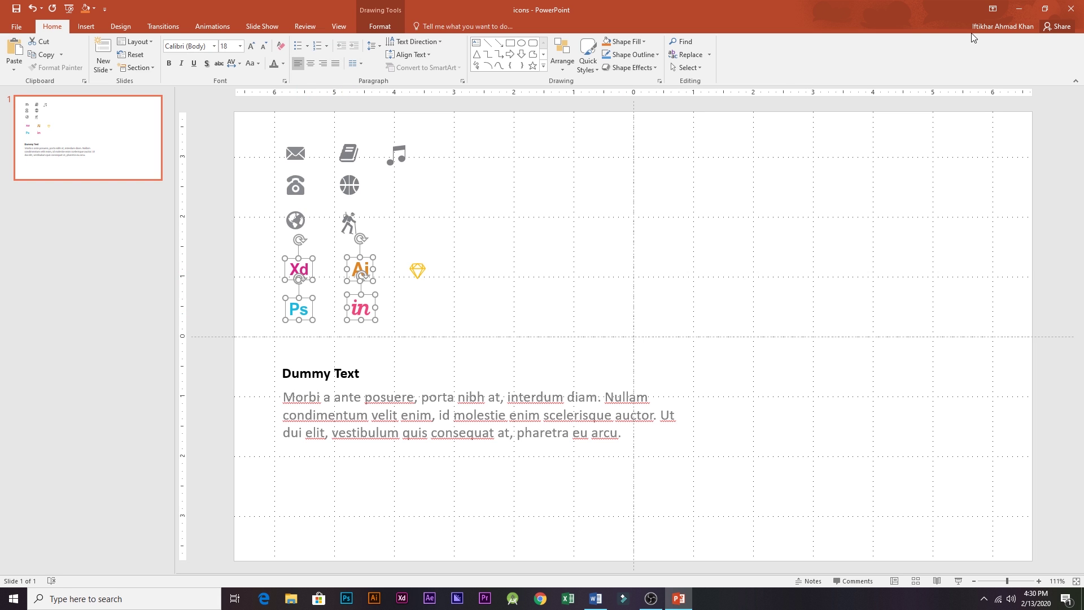
{"action": "left_click", "coordinate": [595, 598]}
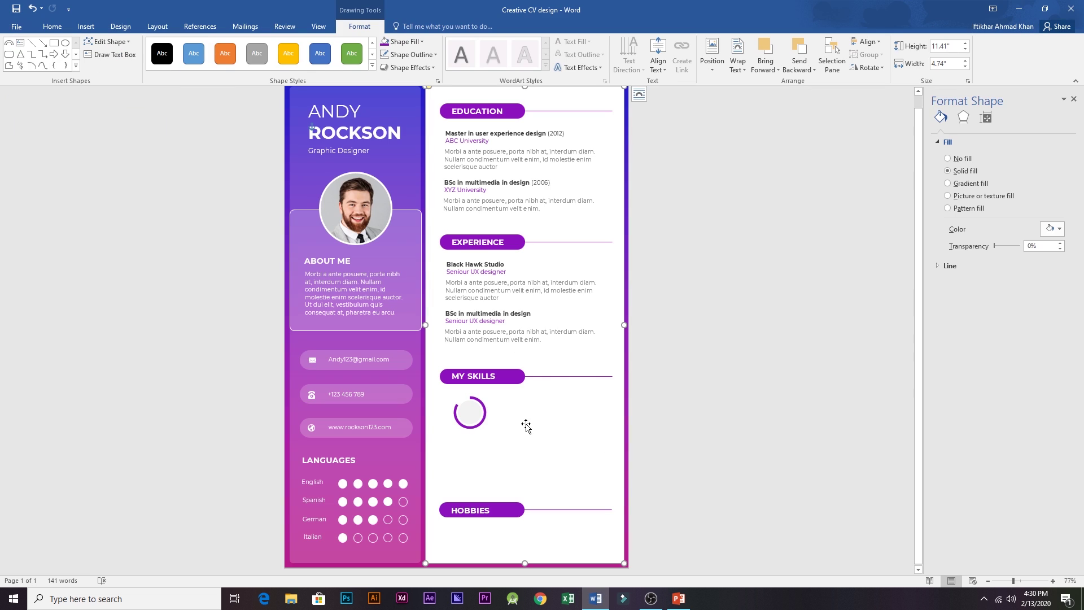
Step: Paste the four skill logos under MY SKILLS and centre the Ps logo inside the ring
{"action": "key", "text": "ctrl+v"}
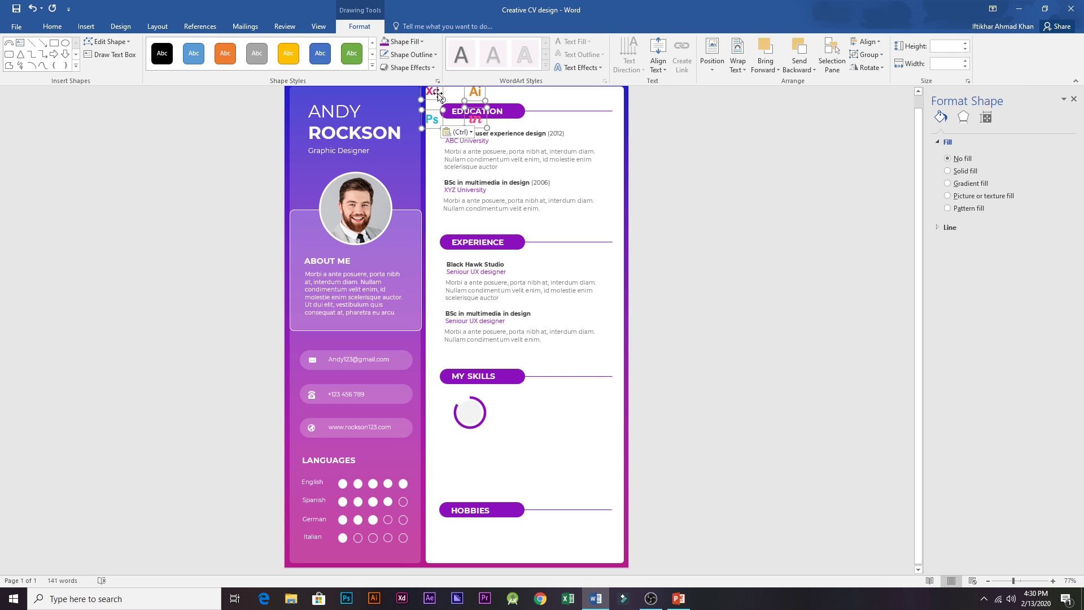
{"action": "left_click_drag", "start_coordinate": [436, 93], "coordinate": [495, 439]}
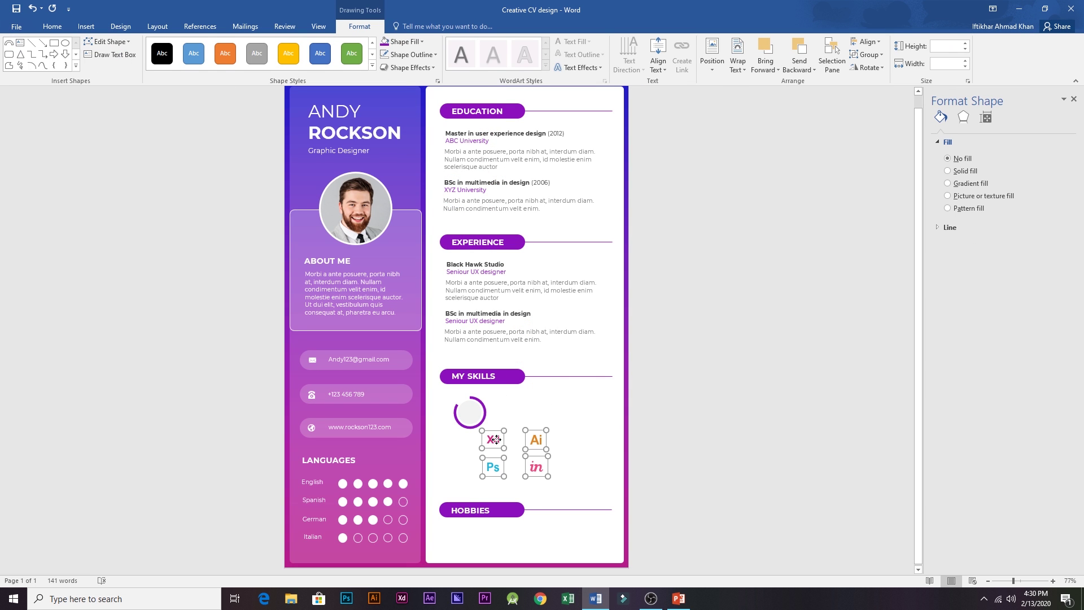
{"action": "left_click", "coordinate": [577, 473]}
{"action": "left_click", "coordinate": [492, 467]}
{"action": "left_click", "coordinate": [492, 467]}
{"action": "left_click_drag", "start_coordinate": [492, 466], "coordinate": [464, 413]}
{"action": "scroll", "coordinate": [588, 479], "scroll_direction": "up", "scroll_amount": 12, "text": "ctrl"}
{"action": "scroll", "coordinate": [756, 484], "scroll_direction": "down", "scroll_amount": 3}
{"action": "left_click_drag", "start_coordinate": [502, 261], "coordinate": [500, 262]}
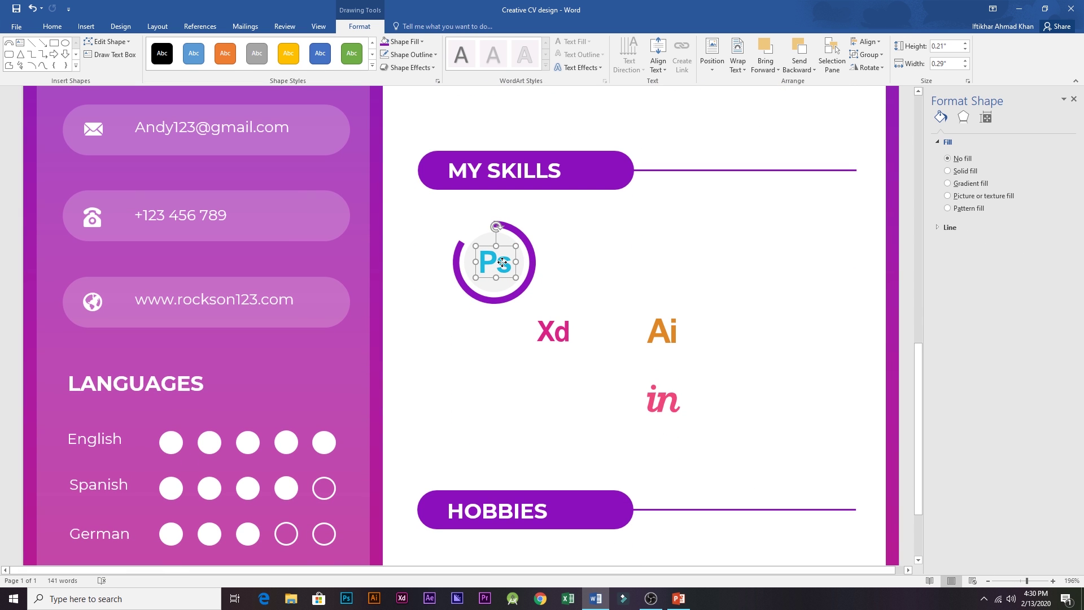
Step: Move the Xd and Ai logos aside and copy the phone-number text box below the Ps ring
{"action": "left_click", "coordinate": [491, 291]}
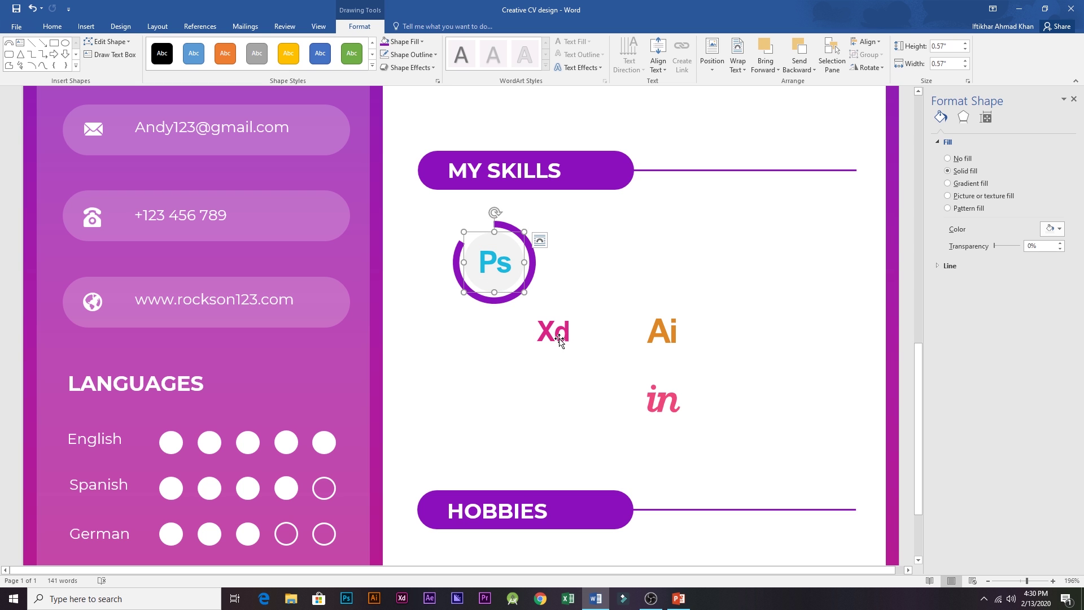
{"action": "left_click_drag", "start_coordinate": [559, 339], "coordinate": [780, 395]}
{"action": "left_click_drag", "start_coordinate": [662, 333], "coordinate": [809, 349]}
{"action": "left_click", "coordinate": [215, 202]}
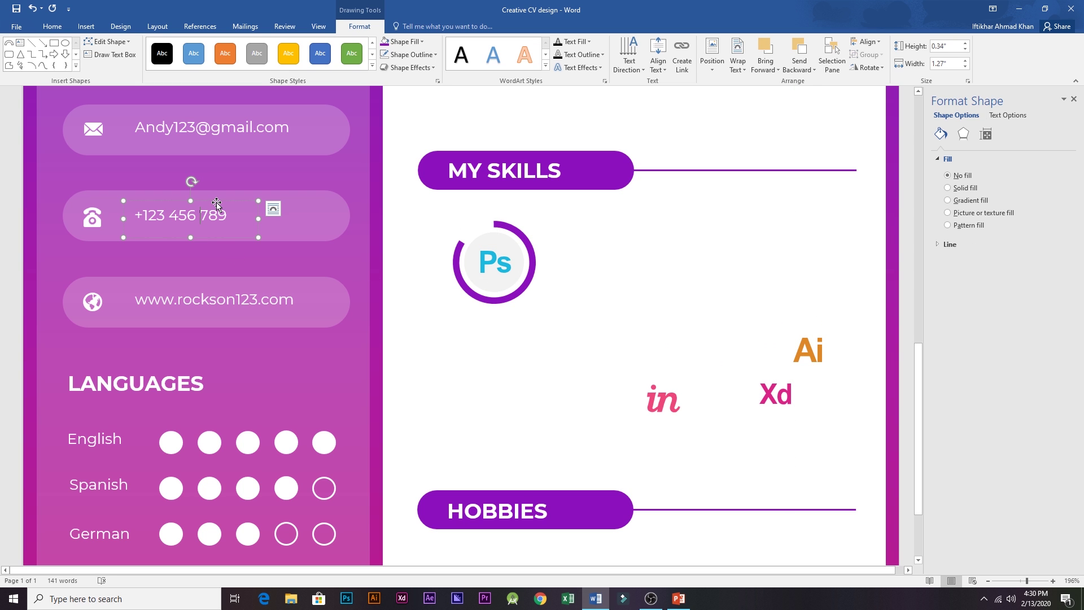
{"action": "left_click_drag", "start_coordinate": [217, 201], "coordinate": [540, 343]}
{"action": "left_click", "coordinate": [410, 45]}
{"action": "left_click", "coordinate": [410, 45]}
{"action": "left_click", "coordinate": [52, 27]}
{"action": "left_click", "coordinate": [220, 64]}
Step: Caption the Ps ring 'Adobe Photoshop' in size 8 centred text, grouped with the ring
{"action": "triple_click", "coordinate": [548, 357]}
{"action": "type", "text": "Adobe"}
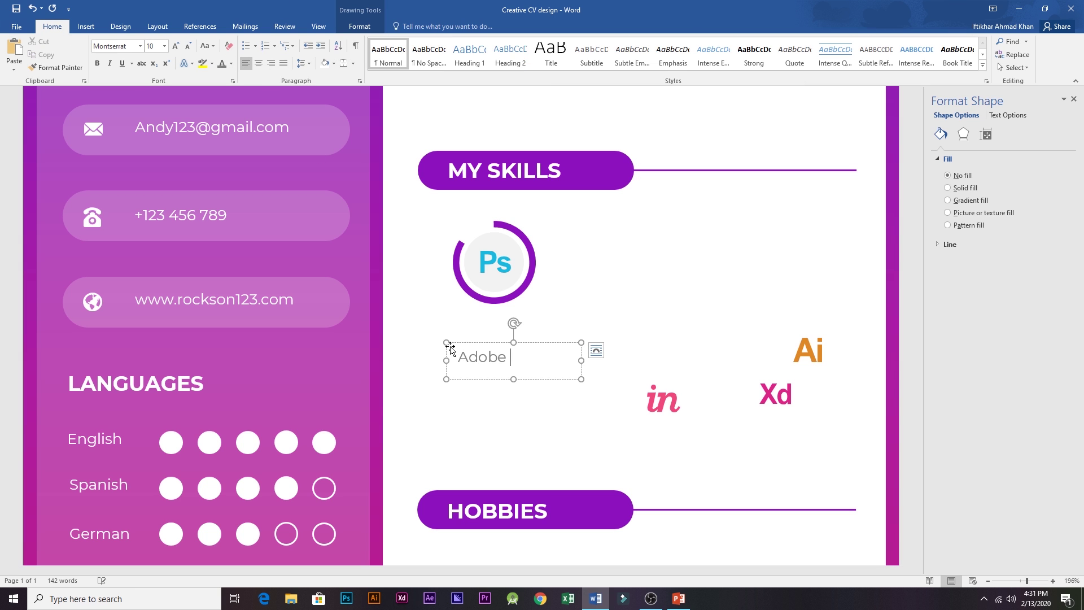
{"action": "type", "text": "hop"}
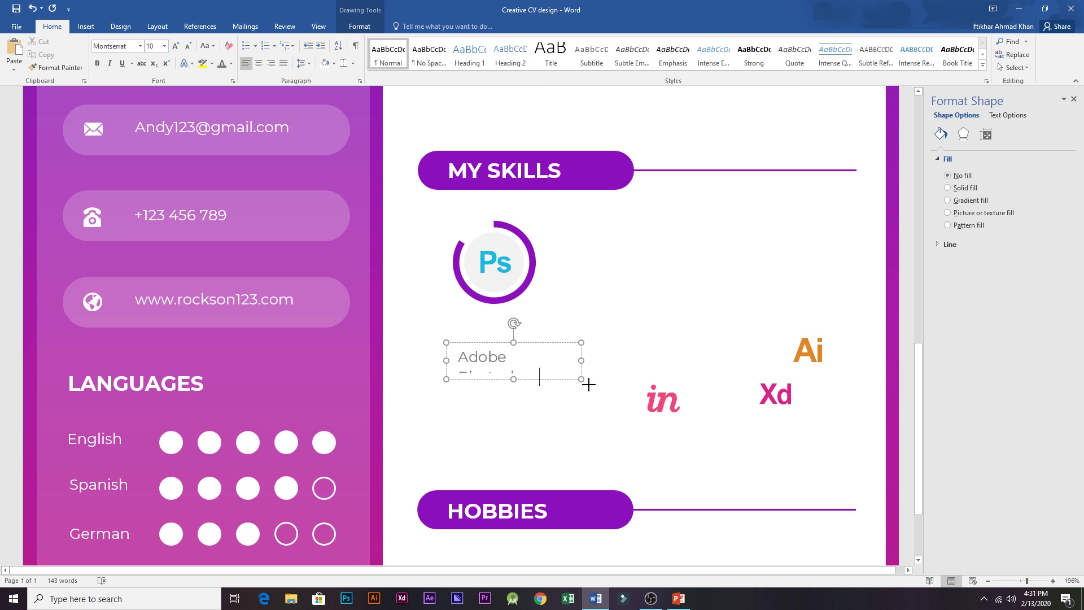
{"action": "left_click_drag", "start_coordinate": [581, 379], "coordinate": [613, 380]}
{"action": "mouse_move", "coordinate": [554, 345]}
{"action": "left_mouse_down"}
{"action": "mouse_move", "coordinate": [528, 329]}
{"action": "mouse_move", "coordinate": [523, 305]}
{"action": "left_mouse_up"}
{"action": "left_click", "coordinate": [164, 45]}
{"action": "left_click", "coordinate": [150, 55]}
{"action": "key", "text": "ctrl+e"}
{"action": "left_click_drag", "start_coordinate": [595, 330], "coordinate": [525, 322]}
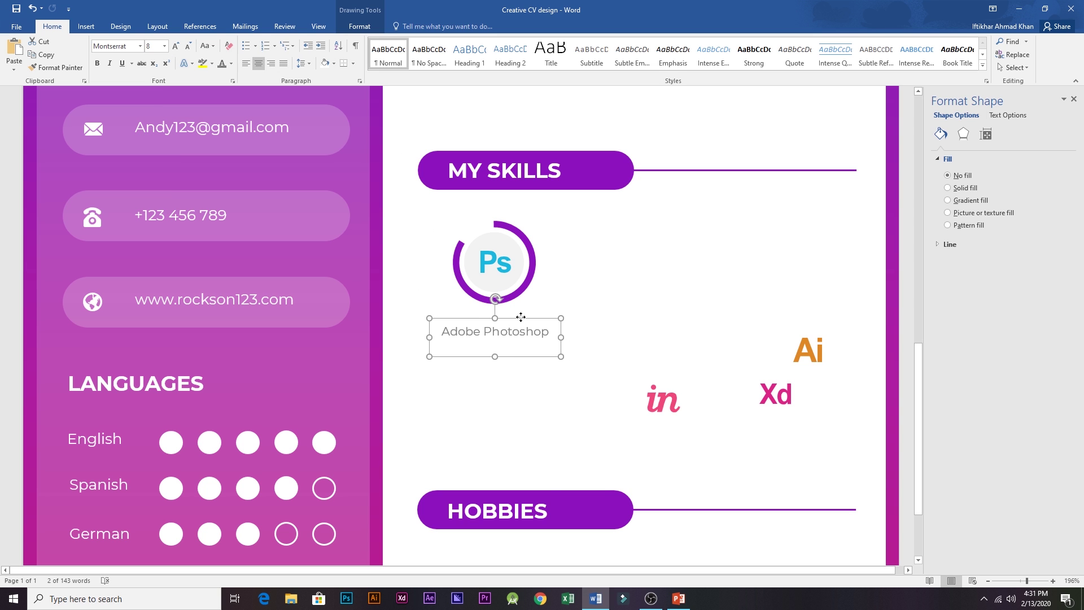
{"action": "left_click", "coordinate": [497, 277]}
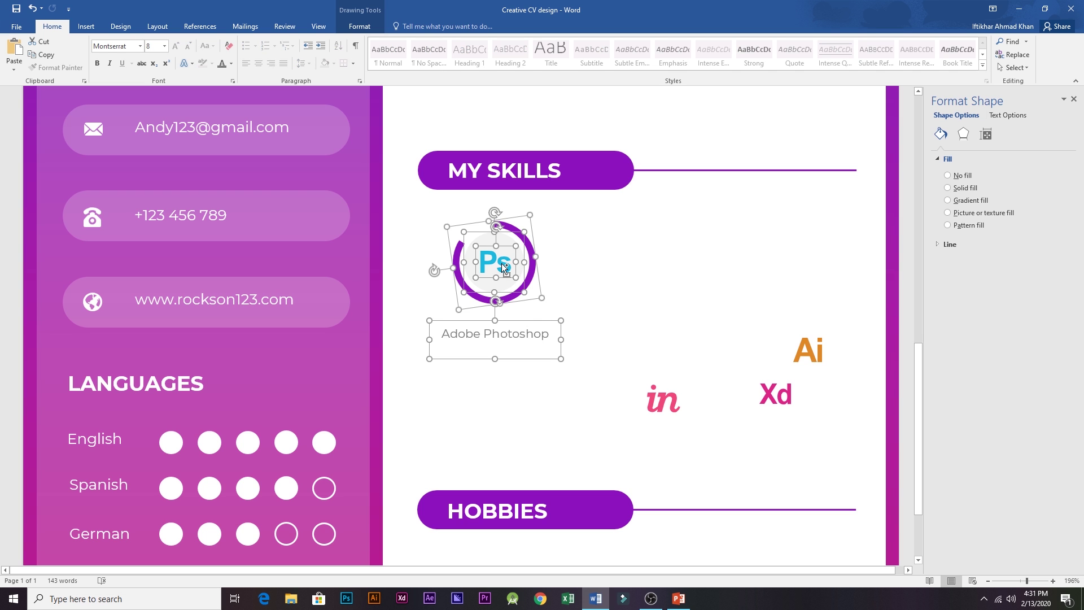
{"action": "right_click", "coordinate": [504, 263]}
{"action": "left_click", "coordinate": [632, 310]}
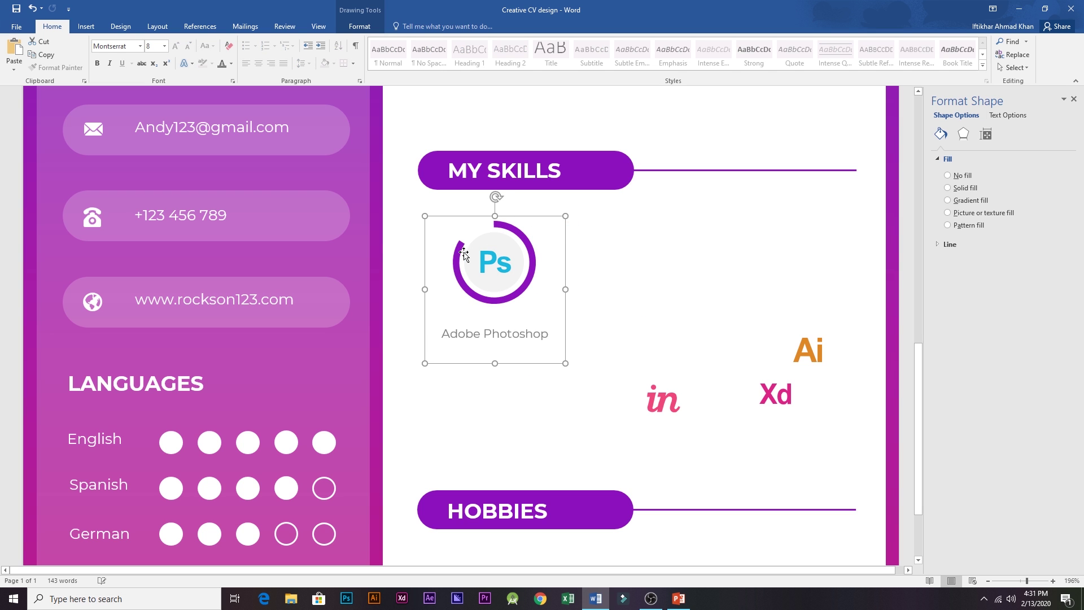
Step: Duplicate the Photoshop skill group to the right and move the spare logos beside MY SKILLS
{"action": "left_click_drag", "start_coordinate": [511, 287], "coordinate": [743, 286]}
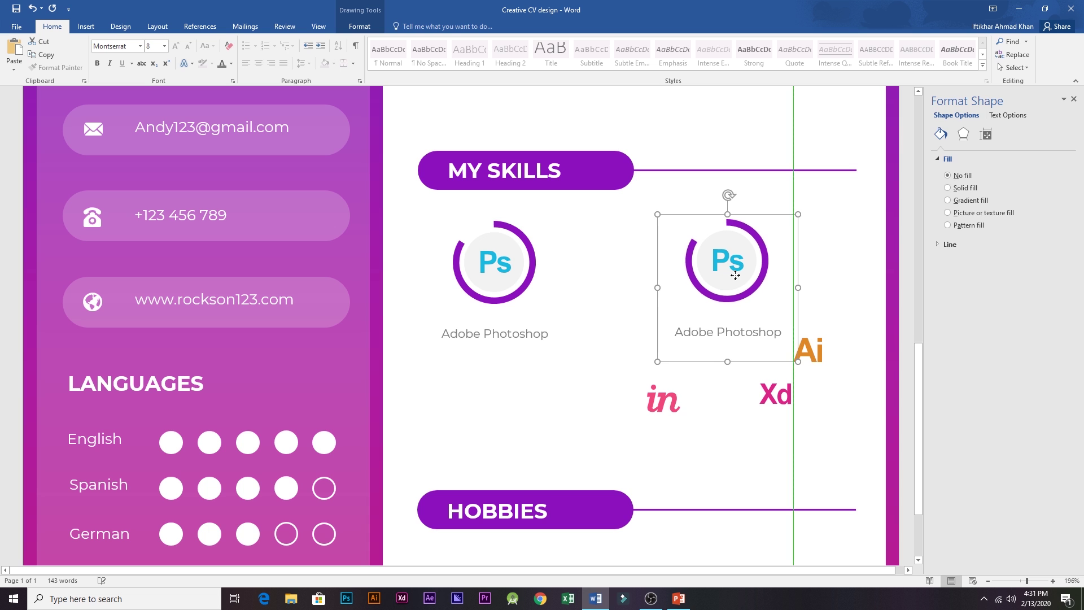
{"action": "left_click", "coordinate": [668, 405]}
{"action": "left_click_drag", "start_coordinate": [813, 360], "coordinate": [794, 147]}
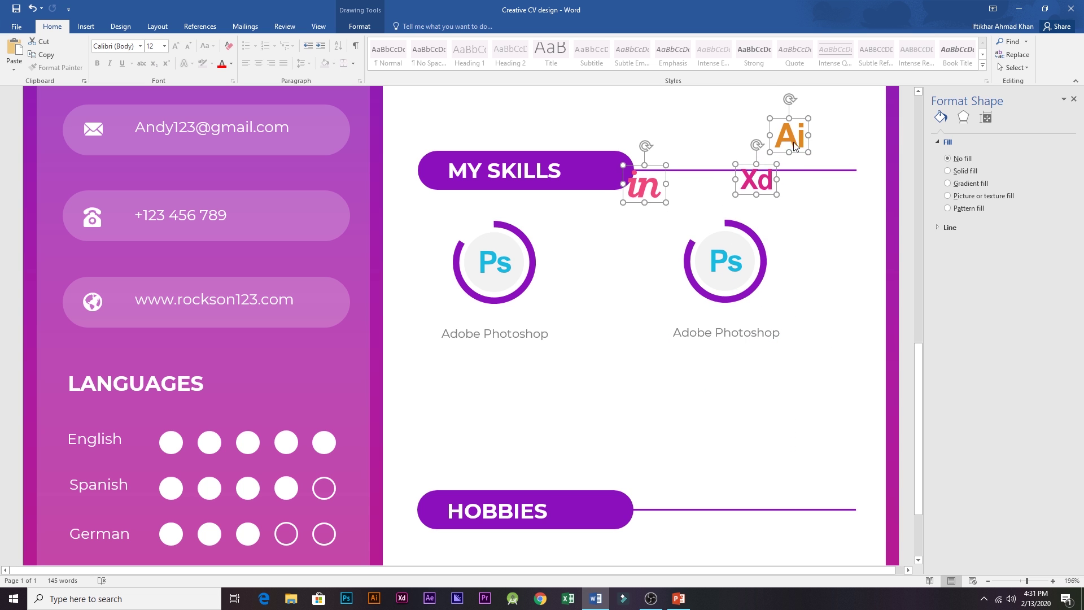
{"action": "left_click", "coordinate": [717, 283]}
{"action": "left_click", "coordinate": [495, 279], "text": "shift"}
{"action": "mouse_move", "coordinate": [488, 276]}
{"action": "left_mouse_down"}
{"action": "mouse_move", "coordinate": [519, 285]}
{"action": "mouse_move", "coordinate": [518, 273]}
{"action": "left_mouse_up"}
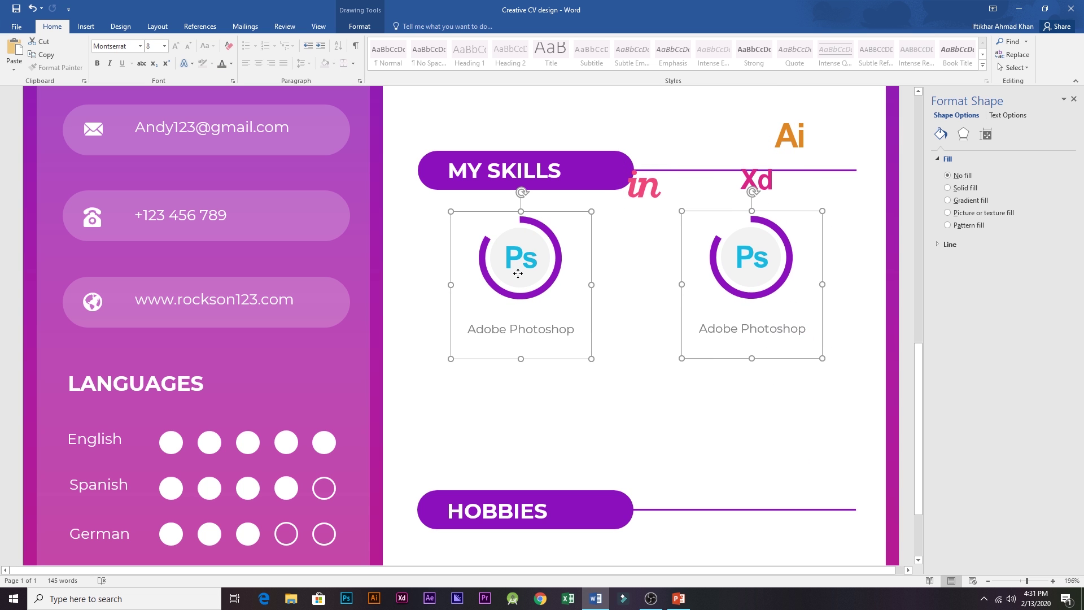
Step: Duplicate both Photoshop skill groups to form a second row below
{"action": "scroll", "coordinate": [641, 283], "scroll_direction": "down", "scroll_amount": 12}
{"action": "mouse_move", "coordinate": [518, 273]}
{"action": "left_mouse_down"}
{"action": "mouse_move", "coordinate": [432, 156]}
{"action": "mouse_move", "coordinate": [568, 461]}
{"action": "left_mouse_up"}
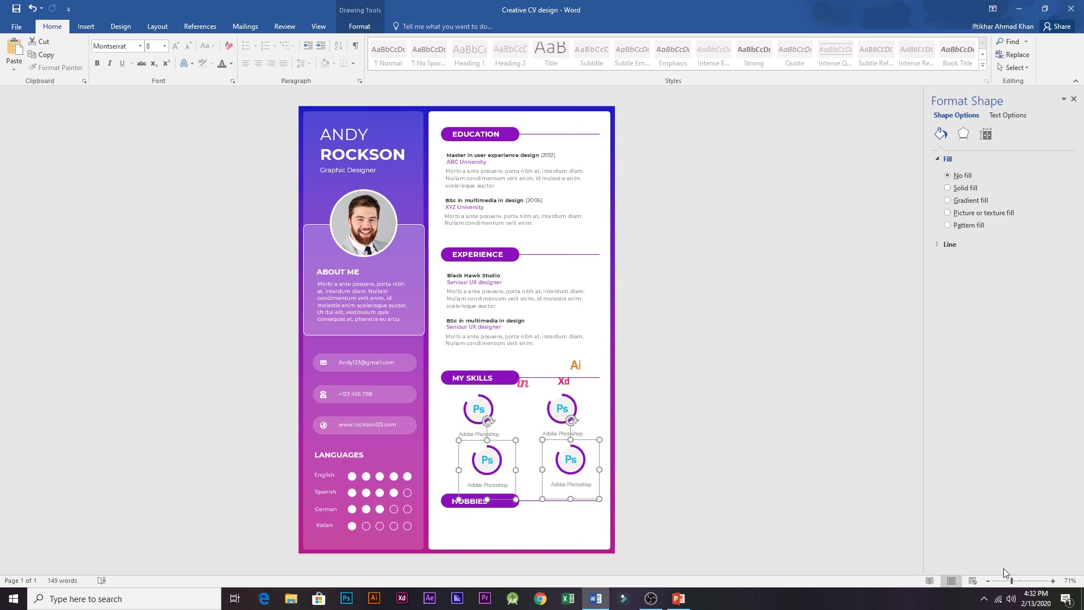
{"action": "scroll", "coordinate": [819, 507], "scroll_direction": "up", "scroll_amount": 20, "text": "ctrl"}
{"action": "scroll", "coordinate": [733, 508], "scroll_direction": "up", "scroll_amount": 3}
Step: Move each of the four Adobe Photoshop labels up close beneath its ring
{"action": "left_click", "coordinate": [365, 327]}
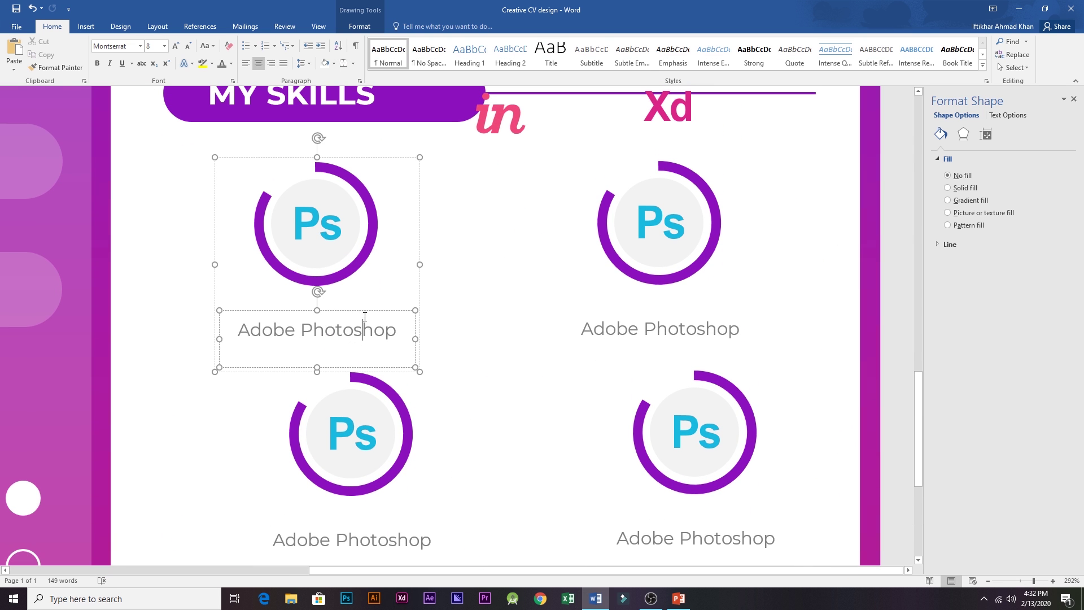
{"action": "left_click_drag", "start_coordinate": [362, 311], "coordinate": [360, 295]}
{"action": "left_click", "coordinate": [682, 308]}
{"action": "left_click_drag", "start_coordinate": [682, 308], "coordinate": [682, 293]}
{"action": "left_click", "coordinate": [351, 537]}
{"action": "left_click_drag", "start_coordinate": [414, 522], "coordinate": [414, 503]}
{"action": "left_click", "coordinate": [686, 535]}
{"action": "left_click_drag", "start_coordinate": [718, 525], "coordinate": [721, 505]}
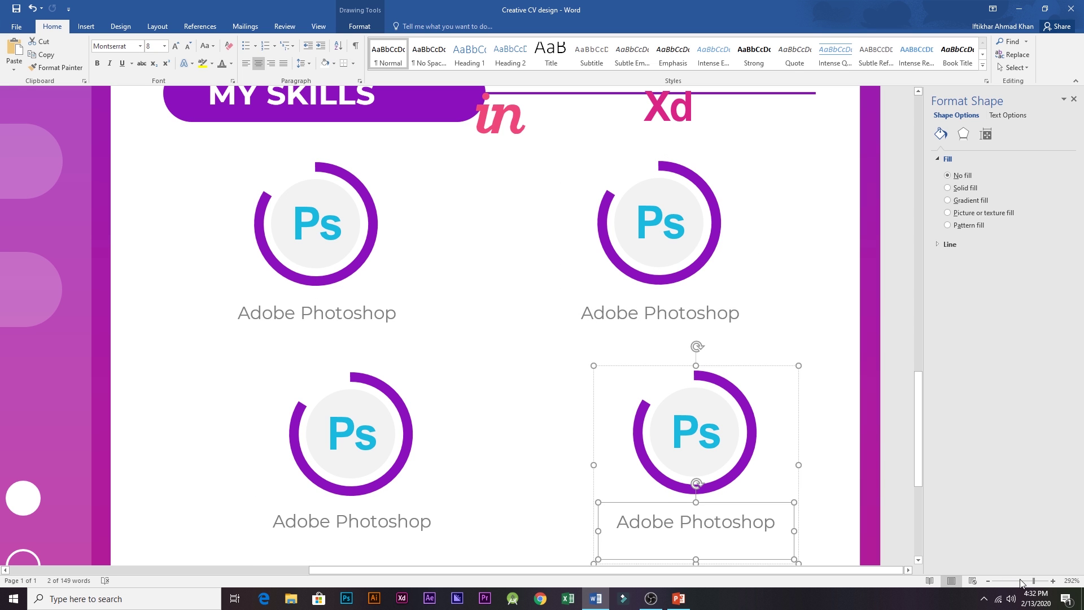
Step: Shift the two bottom skill groups slightly left
{"action": "scroll", "coordinate": [504, 503], "scroll_direction": "down", "scroll_amount": 15}
{"action": "left_click", "coordinate": [504, 502]}
{"action": "scroll", "coordinate": [515, 478], "scroll_direction": "down", "scroll_amount": 2}
{"action": "left_click_drag", "start_coordinate": [635, 472], "coordinate": [622, 472]}
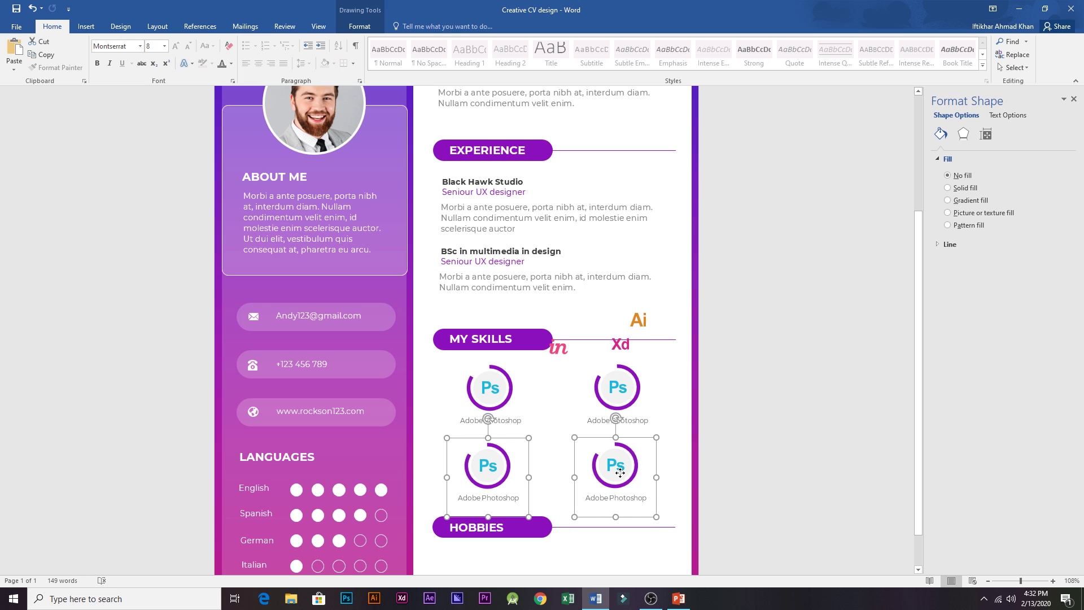
Step: Ungroup the bottom-left and bottom-right skill groups
{"action": "left_click", "coordinate": [662, 384]}
{"action": "right_click", "coordinate": [501, 451]}
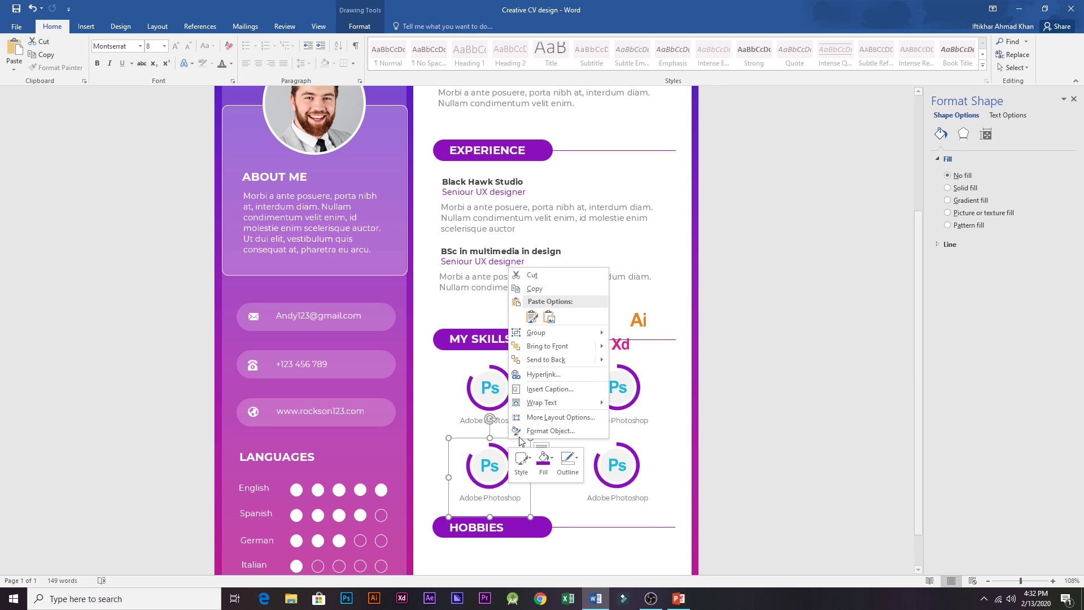
{"action": "left_click", "coordinate": [621, 357]}
{"action": "right_click", "coordinate": [626, 366]}
{"action": "left_click", "coordinate": [644, 452]}
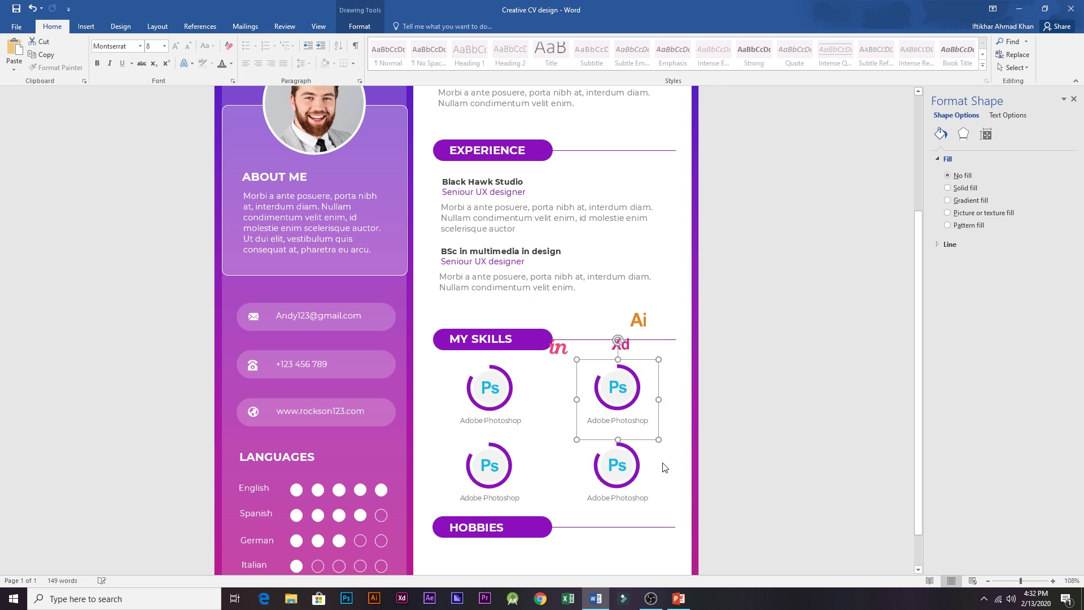
{"action": "left_click", "coordinate": [644, 451]}
{"action": "right_click", "coordinate": [644, 443]}
{"action": "left_click", "coordinate": [762, 344]}
Step: Replace the Ps text in the top-right ring with the Ai logo, brought to front
{"action": "left_click", "coordinate": [618, 387]}
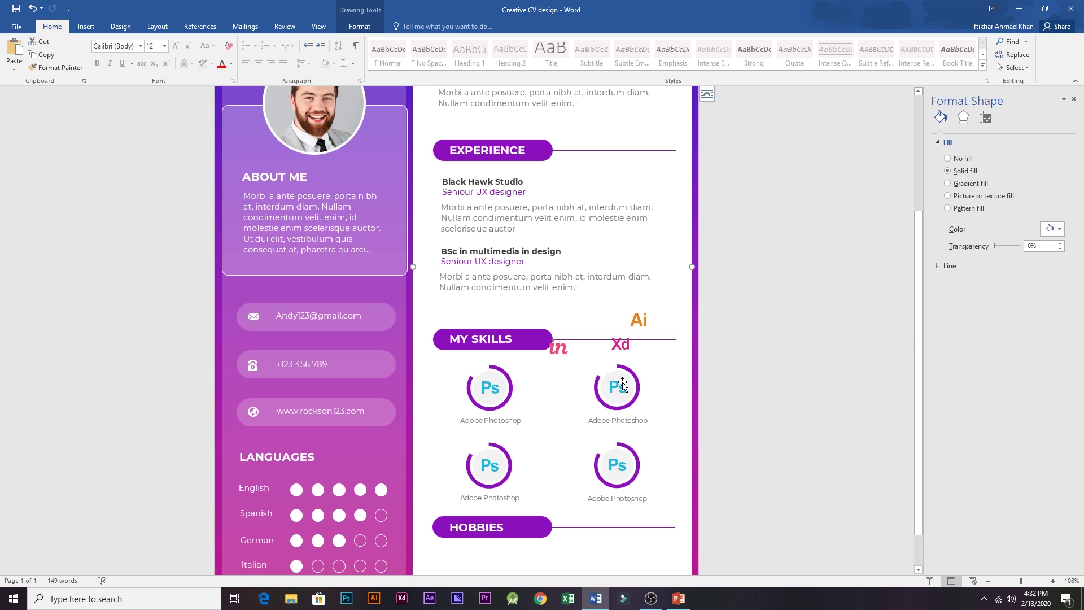
{"action": "left_click_drag", "start_coordinate": [617, 387], "coordinate": [638, 326]}
{"action": "left_click_drag", "start_coordinate": [617, 392], "coordinate": [632, 374]}
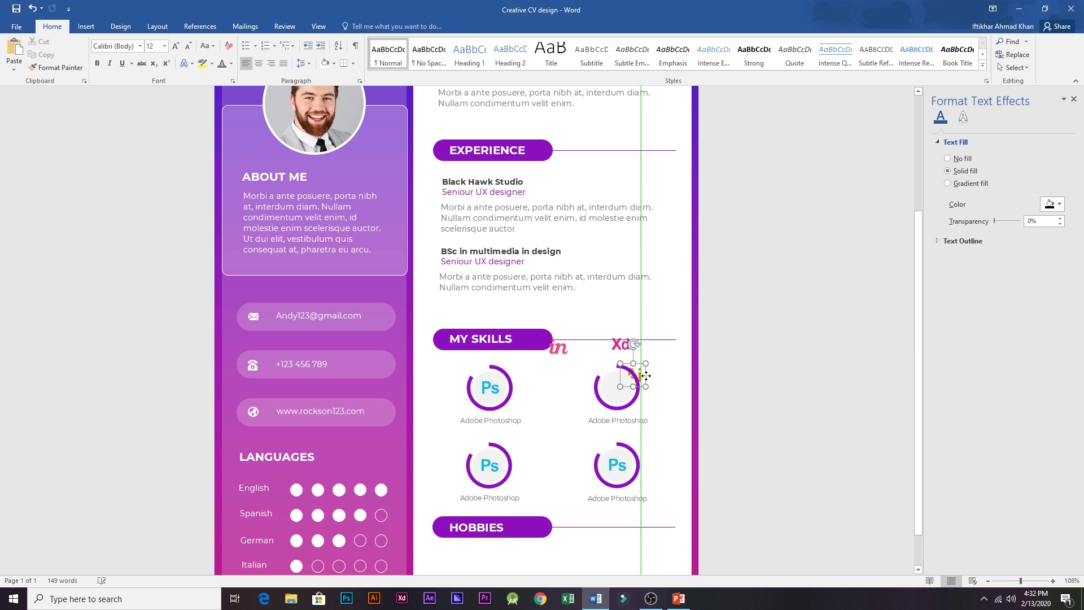
{"action": "right_click", "coordinate": [631, 375]}
{"action": "left_click", "coordinate": [692, 452]}
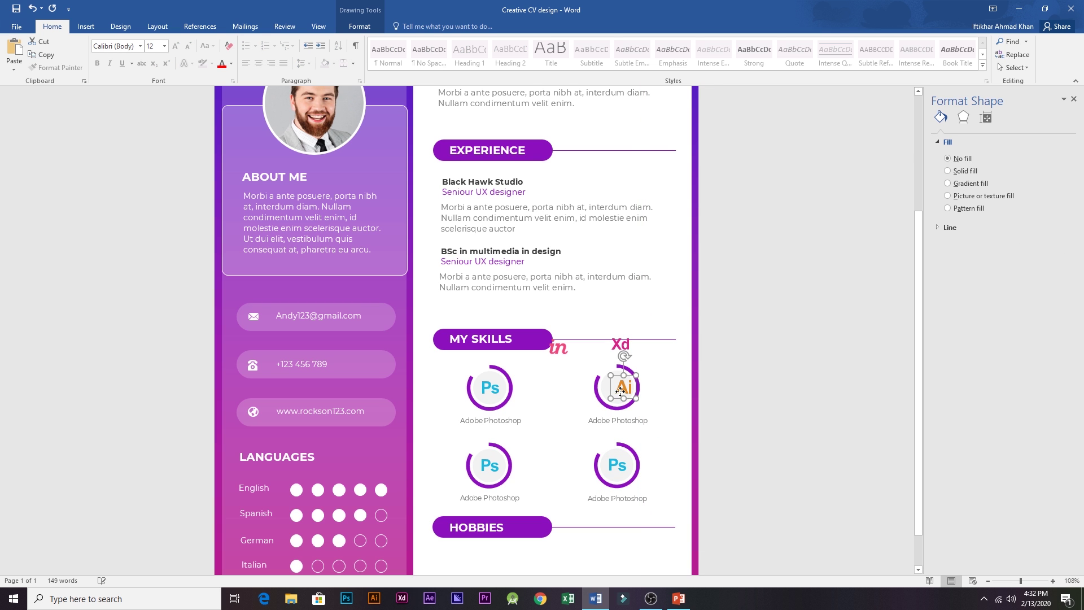
Step: Delete the Ps text from both bottom rings
{"action": "left_click", "coordinate": [489, 466]}
{"action": "key", "text": "Delete"}
{"action": "left_click", "coordinate": [617, 465]}
{"action": "key", "text": "Delete"}
Step: Place the in logo in the bottom-left ring and the Xd logo in the bottom-right, in front
{"action": "mouse_move", "coordinate": [565, 351]}
{"action": "left_mouse_down"}
{"action": "mouse_move", "coordinate": [518, 455]}
{"action": "mouse_move", "coordinate": [494, 464]}
{"action": "left_mouse_up"}
{"action": "right_click", "coordinate": [518, 454]}
{"action": "key", "text": "Escape"}
{"action": "right_click", "coordinate": [657, 446]}
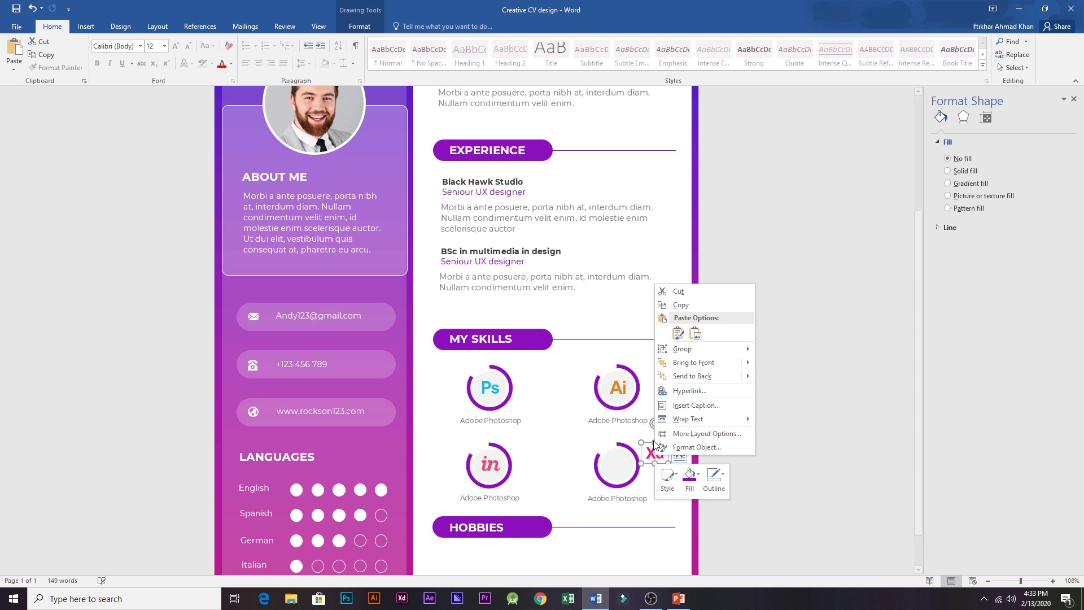
{"action": "left_click", "coordinate": [775, 349]}
{"action": "left_click_drag", "start_coordinate": [656, 446], "coordinate": [611, 466]}
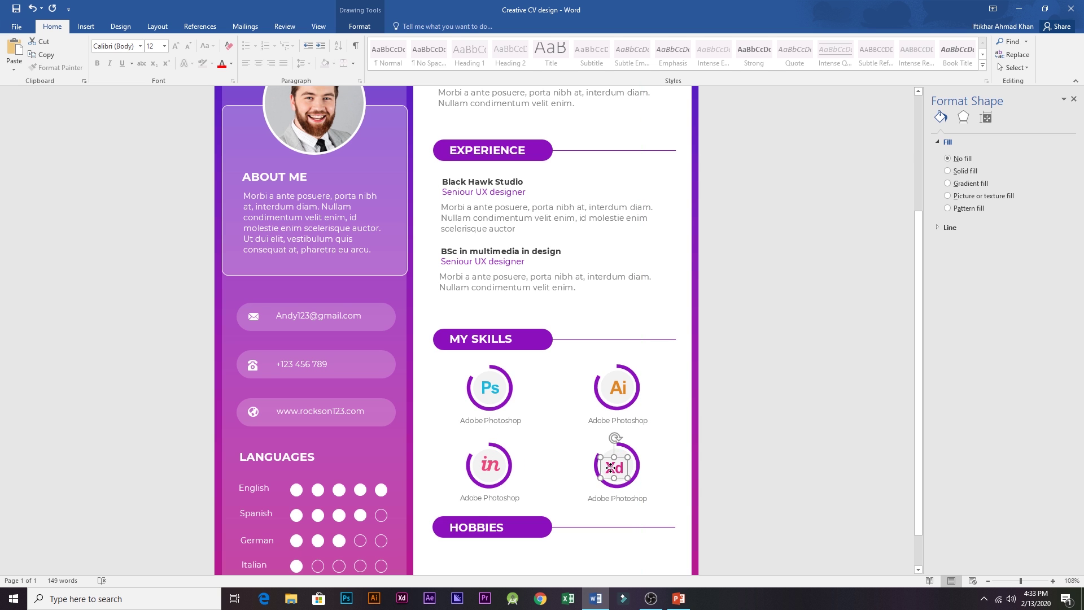
{"action": "scroll", "coordinate": [663, 476], "scroll_direction": "up", "scroll_amount": 3, "text": "ctrl"}
Step: Nudge the Xd logo up and shorten the Xd ring's purple arc to a lower level
{"action": "scroll", "coordinate": [655, 475], "scroll_direction": "up", "scroll_amount": 3, "text": "ctrl"}
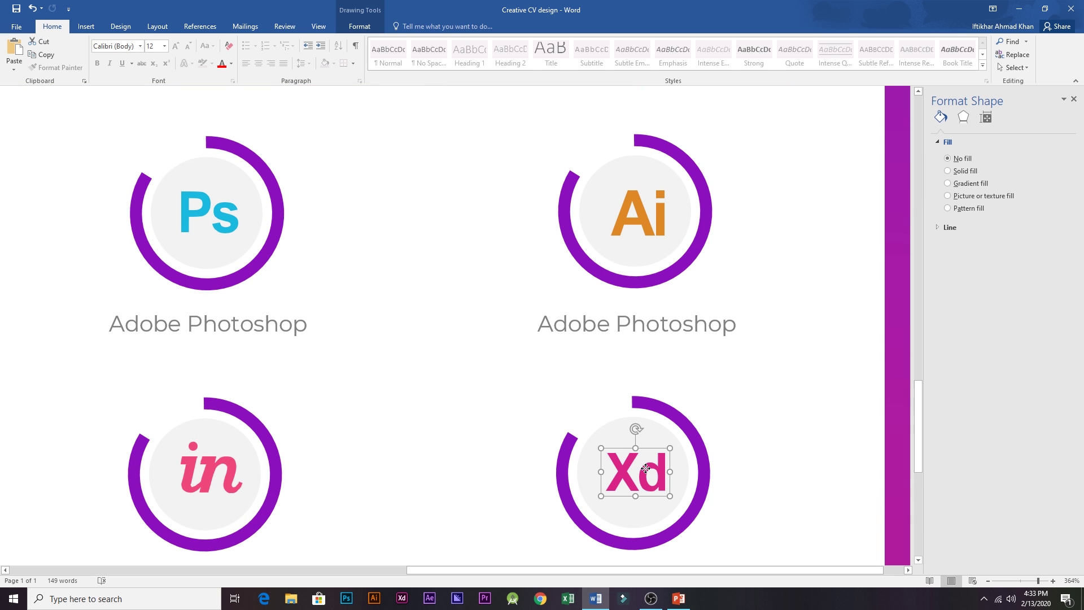
{"action": "key", "text": "Up"}
{"action": "left_click", "coordinate": [211, 468]}
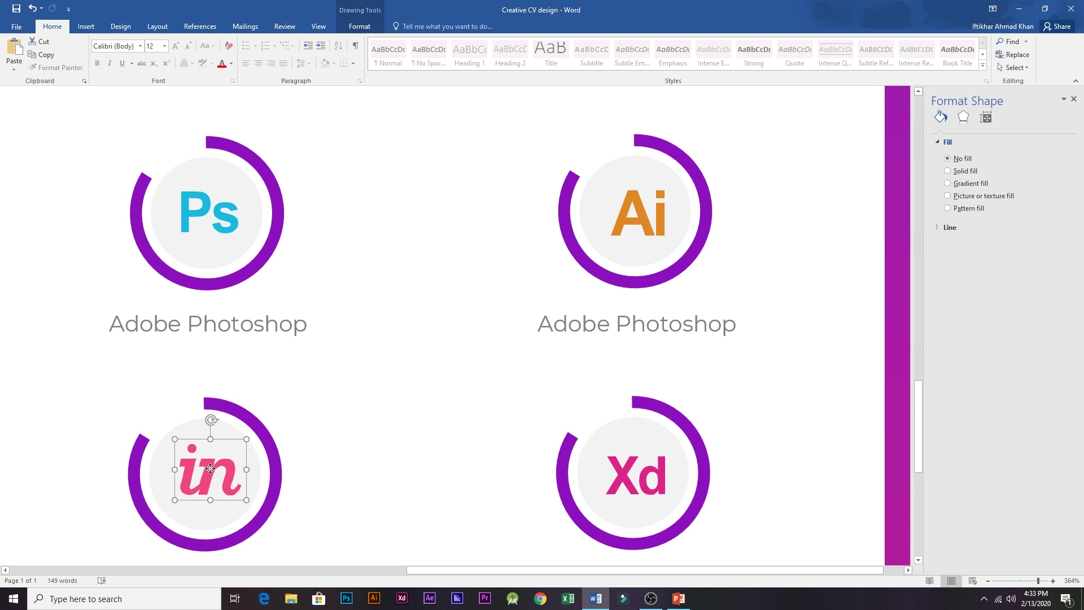
{"action": "left_click", "coordinate": [643, 211]}
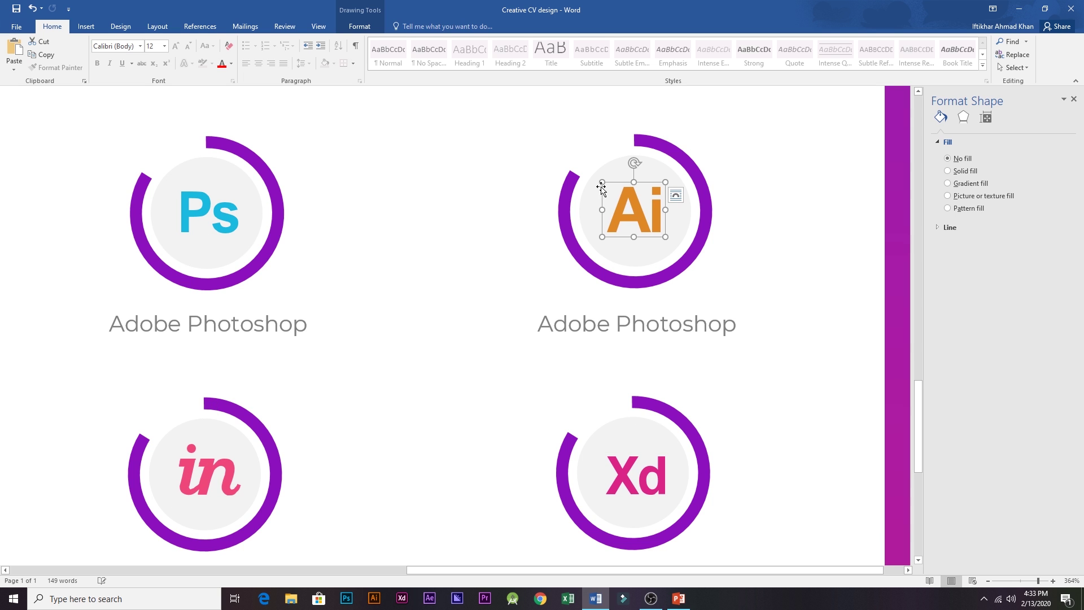
{"action": "left_click", "coordinate": [131, 177]}
{"action": "left_click", "coordinate": [142, 178]}
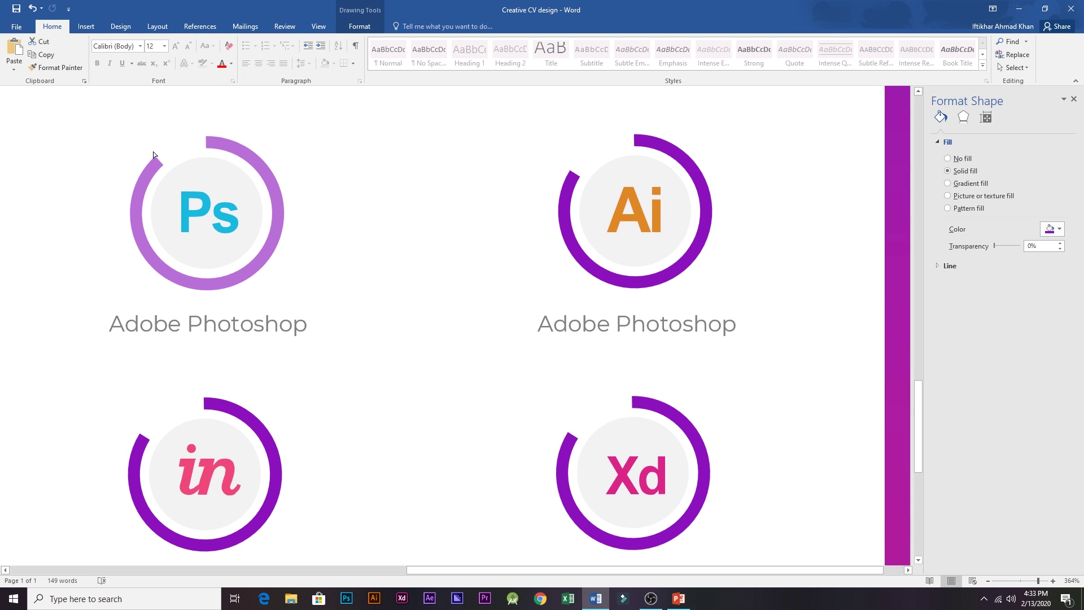
{"action": "left_click", "coordinate": [568, 180]}
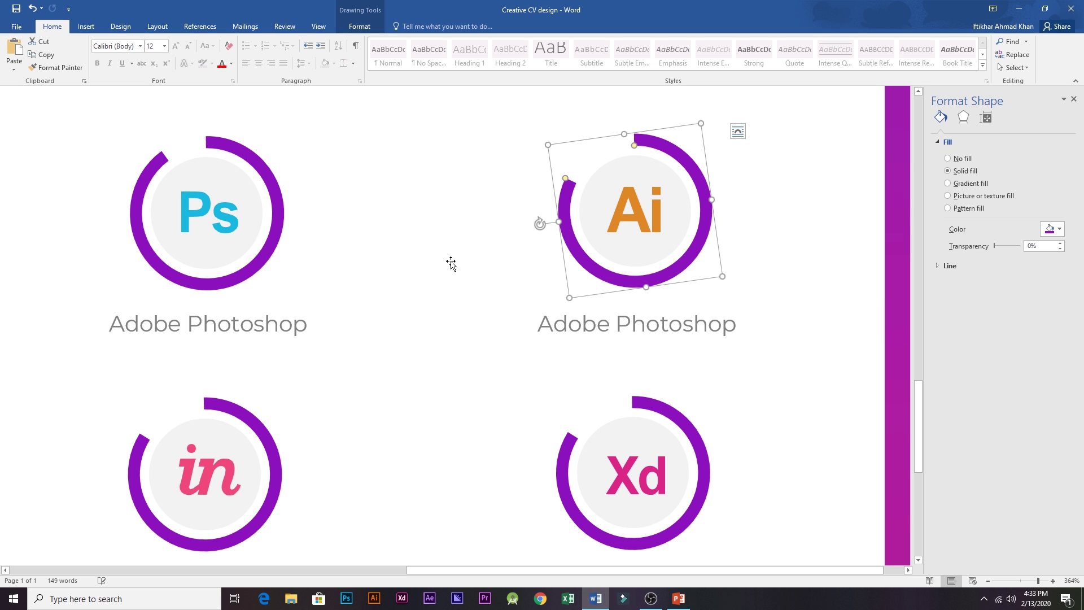
{"action": "left_click", "coordinate": [139, 441]}
{"action": "left_click", "coordinate": [568, 437]}
{"action": "left_click_drag", "start_coordinate": [568, 438], "coordinate": [668, 541]}
Step: Copy the hobby icons from the PowerPoint slide and paste them into the CV
{"action": "left_click", "coordinate": [1015, 581]}
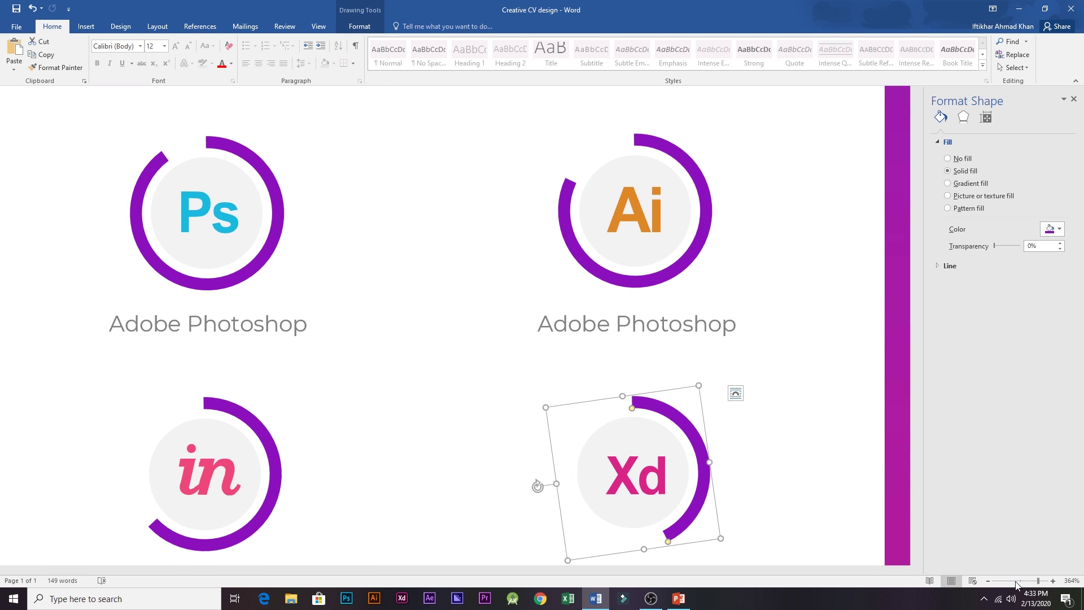
{"action": "left_click", "coordinate": [491, 455]}
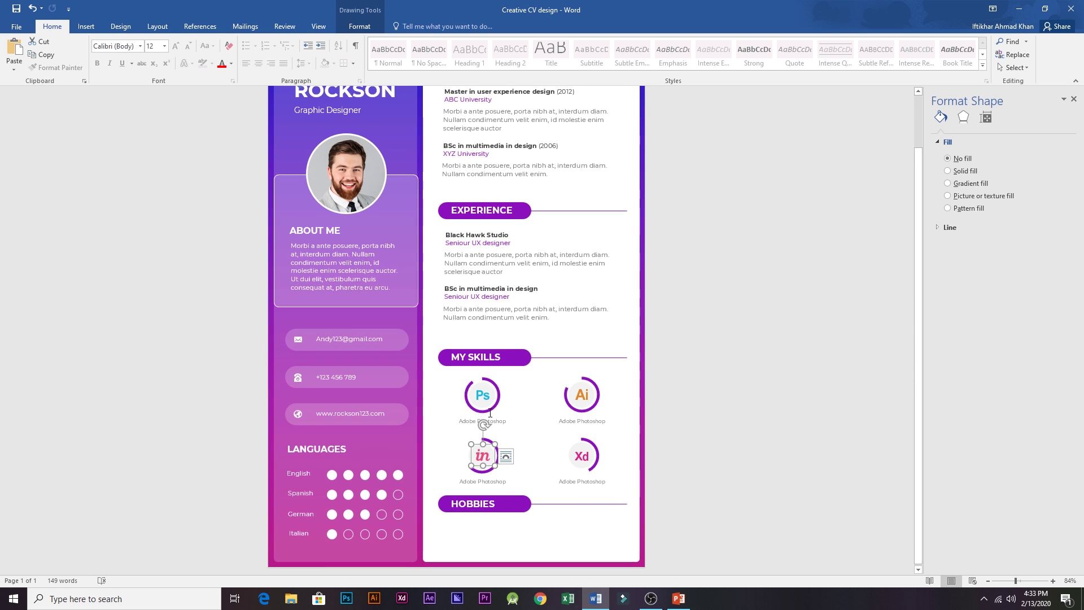
{"action": "left_click", "coordinate": [678, 598]}
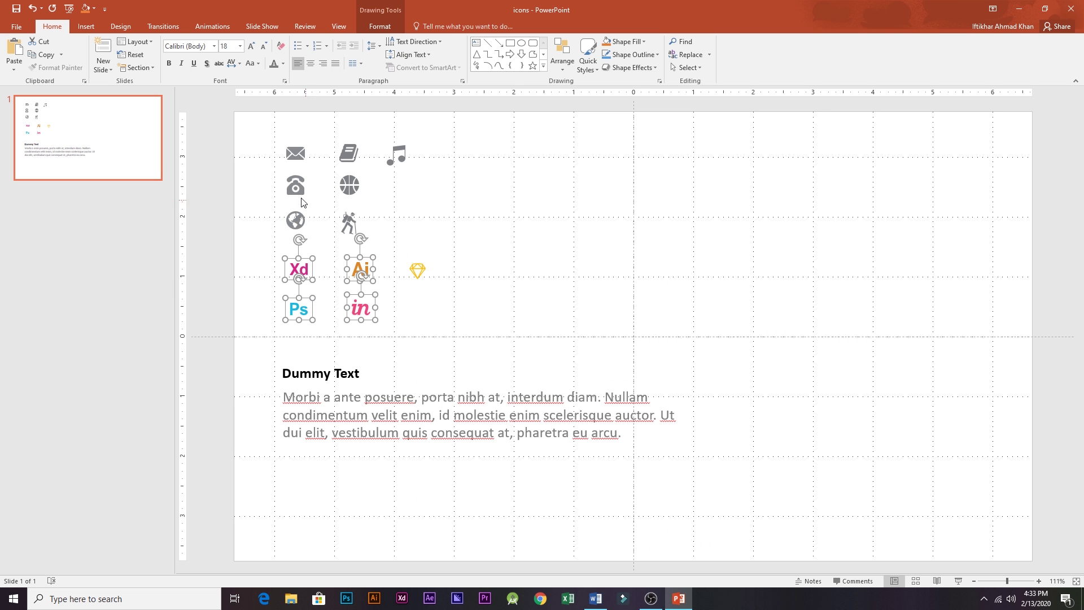
{"action": "left_click", "coordinate": [351, 161]}
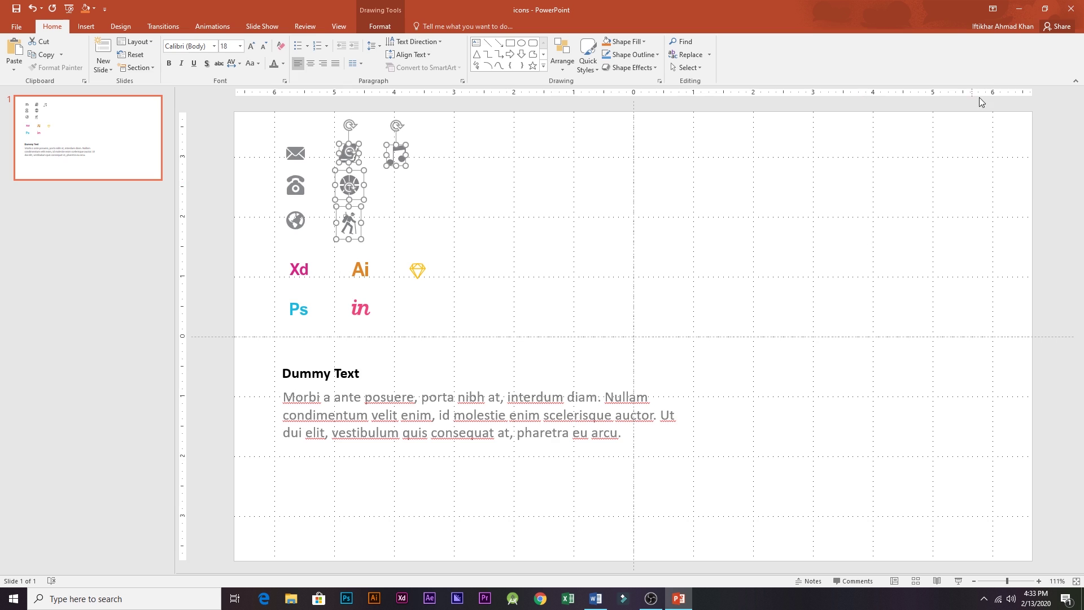
{"action": "left_click", "coordinate": [595, 599]}
{"action": "key", "text": "ctrl+v"}
{"action": "mouse_move", "coordinate": [525, 474]}
{"action": "left_mouse_down"}
{"action": "mouse_move", "coordinate": [550, 503]}
{"action": "mouse_move", "coordinate": [521, 422]}
{"action": "left_mouse_up"}
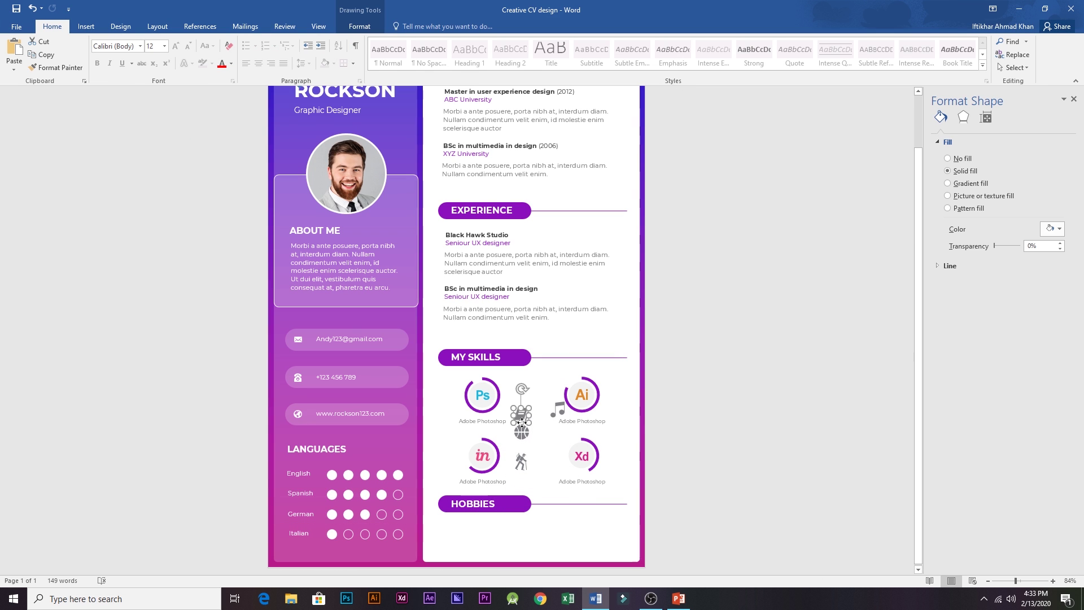
Step: Move the basketball and hiker icons under HOBBIES, distribute the four icons and shrink them slightly
{"action": "left_click_drag", "start_coordinate": [520, 441], "coordinate": [509, 541]}
{"action": "left_click_drag", "start_coordinate": [521, 460], "coordinate": [535, 482]}
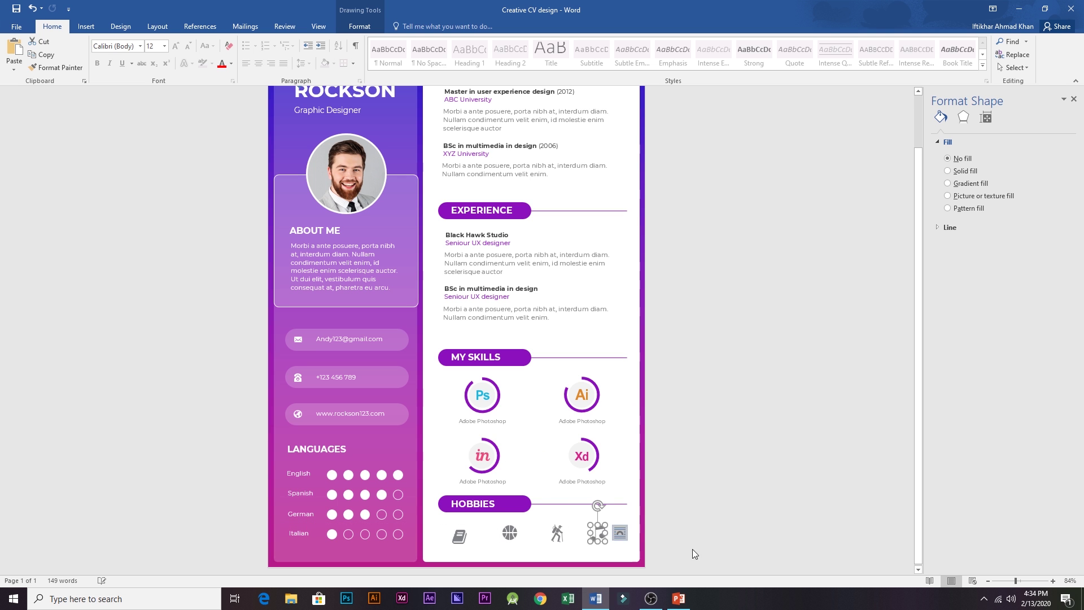
{"action": "scroll", "coordinate": [597, 543], "scroll_direction": "up", "scroll_amount": 10, "text": "ctrl"}
{"action": "scroll", "coordinate": [916, 529], "scroll_direction": "down", "scroll_amount": 2}
{"action": "left_click", "coordinate": [468, 482], "text": "shift"}
{"action": "left_click", "coordinate": [584, 474], "text": "shift"}
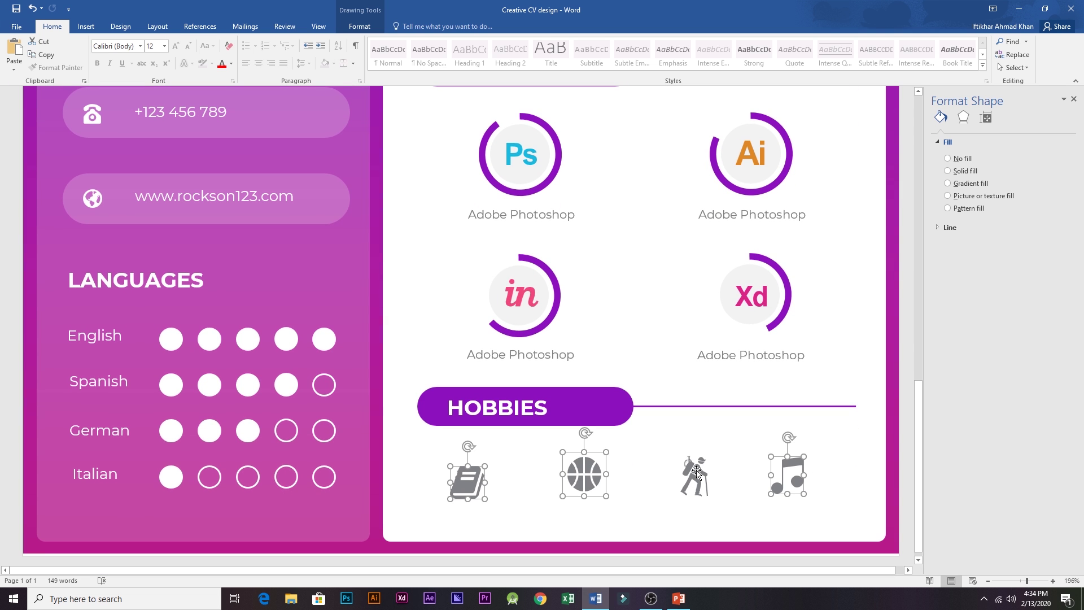
{"action": "left_click", "coordinate": [360, 26]}
{"action": "left_click", "coordinate": [867, 41]}
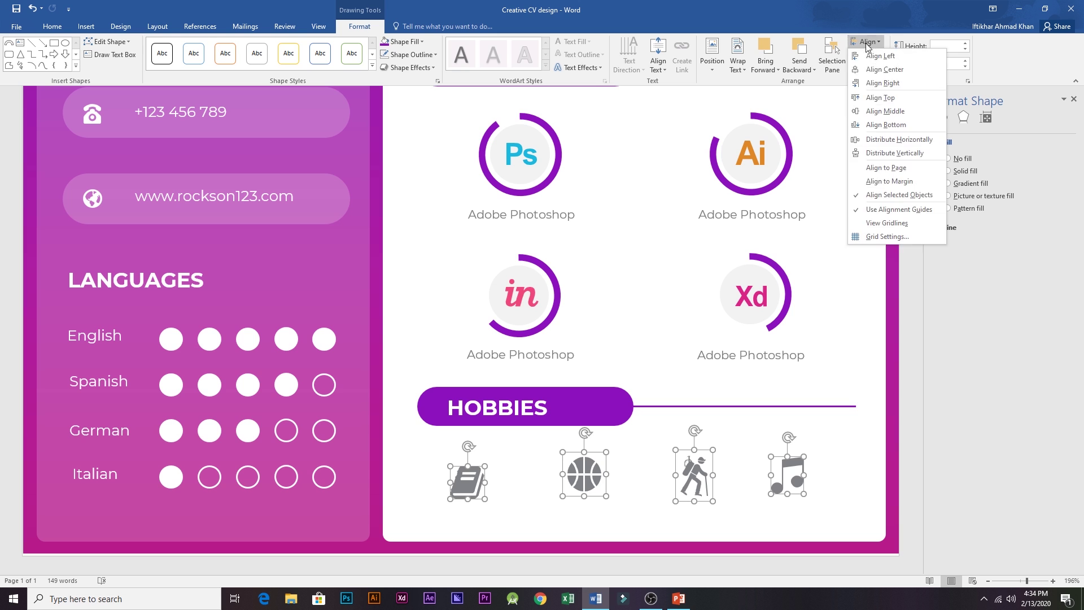
{"action": "left_click", "coordinate": [861, 141]}
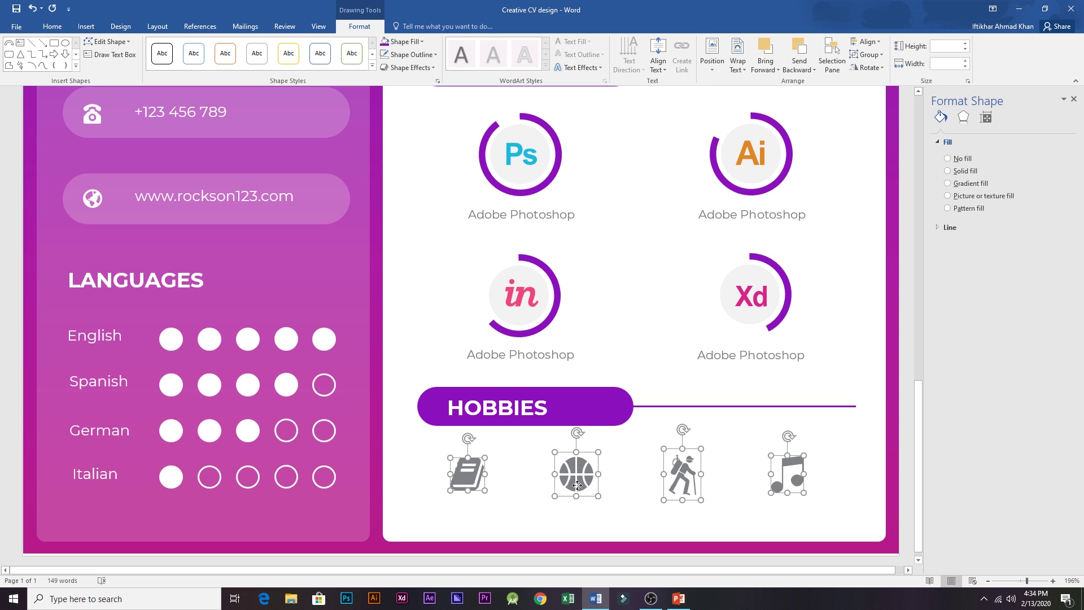
{"action": "left_click_drag", "start_coordinate": [796, 489], "coordinate": [789, 484]}
Step: Nudge the book icon right, re-space and align the icons, and copy a caption below the book
{"action": "left_click", "coordinate": [588, 503]}
{"action": "left_click_drag", "start_coordinate": [464, 476], "coordinate": [474, 476]}
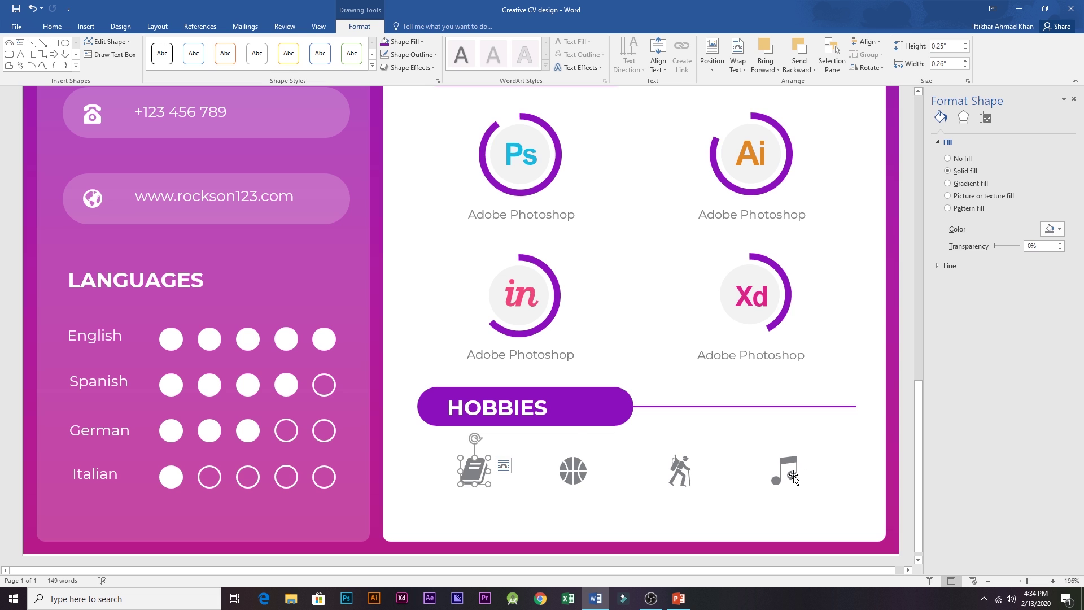
{"action": "left_click", "coordinate": [575, 477], "text": "shift"}
{"action": "left_click", "coordinate": [680, 471], "text": "shift"}
{"action": "left_click", "coordinate": [865, 42]}
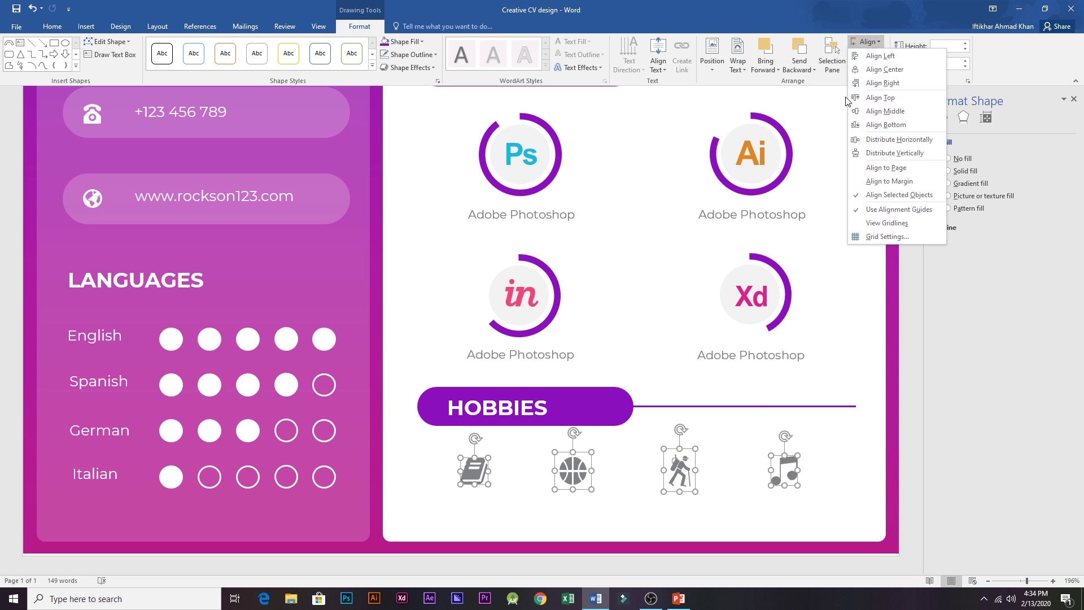
{"action": "left_click", "coordinate": [876, 146]}
{"action": "left_click", "coordinate": [866, 42]}
{"action": "left_click", "coordinate": [872, 136]}
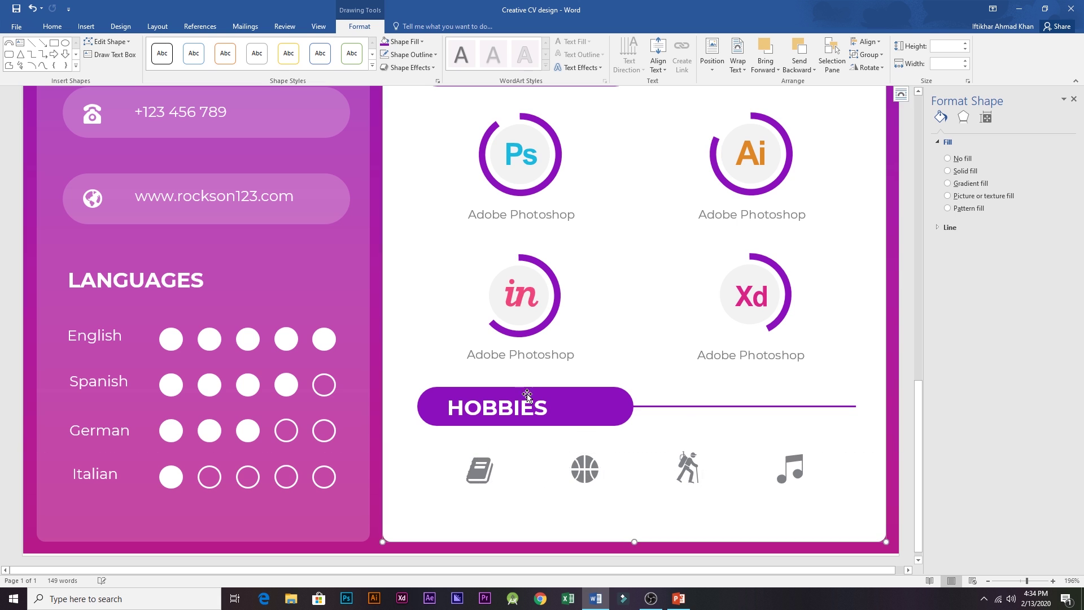
{"action": "left_click", "coordinate": [525, 354]}
{"action": "left_click_drag", "start_coordinate": [554, 341], "coordinate": [522, 490]}
Step: Create the captions Reading, Basketball, Hiking and Music under the matching hobby icons
{"action": "triple_click", "coordinate": [488, 504]}
{"action": "type", "text": "Re"}
{"action": "left_click_drag", "start_coordinate": [554, 510], "coordinate": [508, 510]}
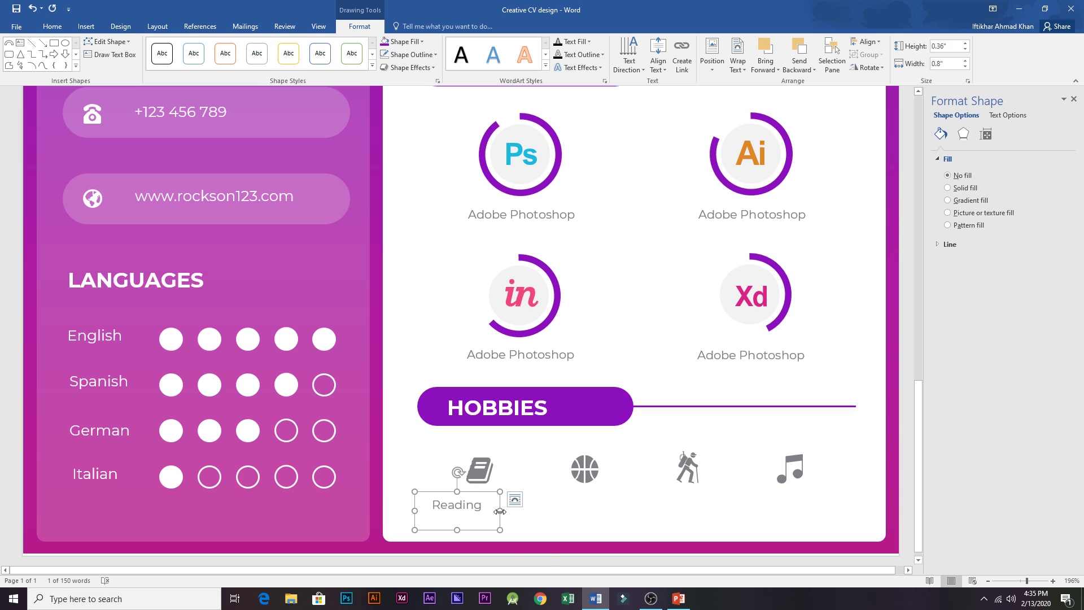
{"action": "mouse_move", "coordinate": [474, 530]}
{"action": "left_mouse_down"}
{"action": "mouse_move", "coordinate": [601, 528]}
{"action": "mouse_move", "coordinate": [539, 502]}
{"action": "left_mouse_up"}
{"action": "type", "text": "Basketball"}
{"action": "mouse_move", "coordinate": [597, 492]}
{"action": "left_mouse_down"}
{"action": "mouse_move", "coordinate": [612, 511]}
{"action": "mouse_move", "coordinate": [713, 490]}
{"action": "left_mouse_up"}
{"action": "double_click", "coordinate": [672, 509]}
{"action": "type", "text": "Hiking"}
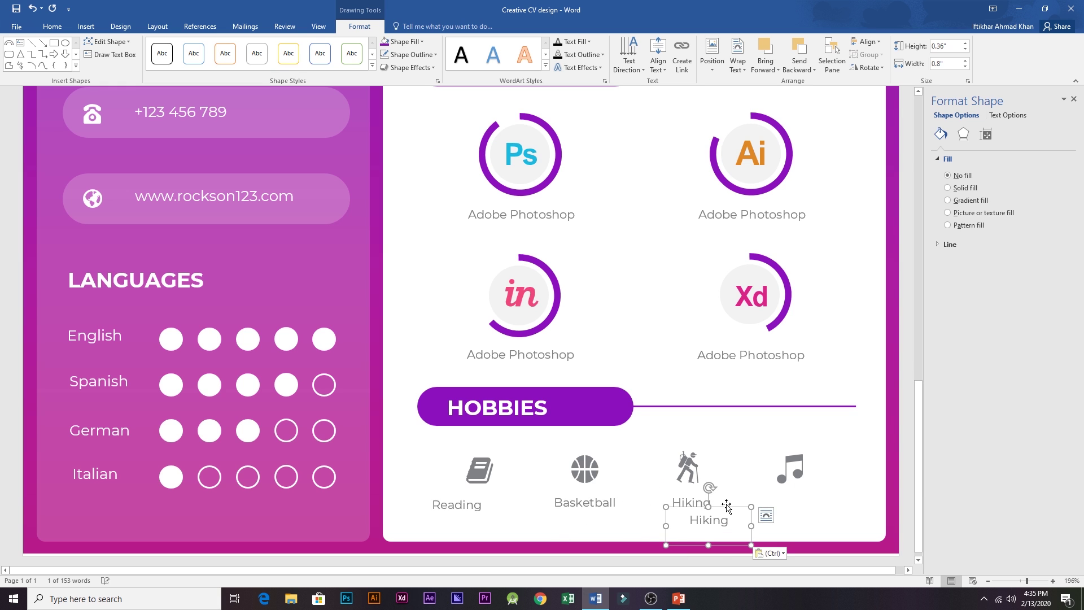
{"action": "left_click_drag", "start_coordinate": [726, 504], "coordinate": [813, 486]}
{"action": "double_click", "coordinate": [796, 501]}
{"action": "type", "text": "Music"}
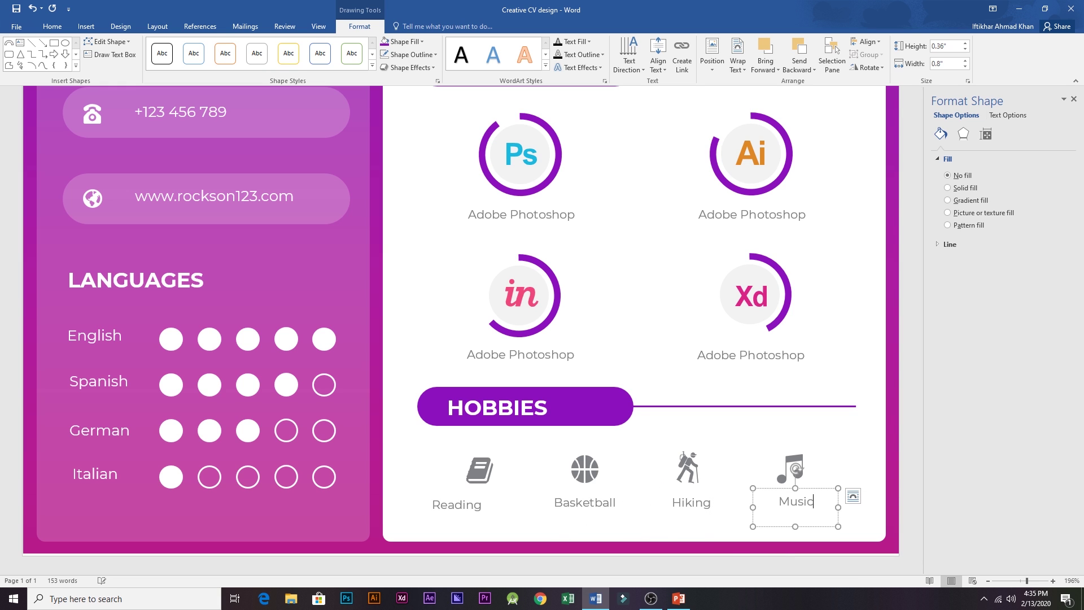
{"action": "left_click", "coordinate": [799, 489]}
Step: Distribute the four hobby captions evenly so each sits centred under its icon
{"action": "left_click", "coordinate": [691, 503], "text": "shift"}
{"action": "left_click", "coordinate": [585, 503], "text": "shift"}
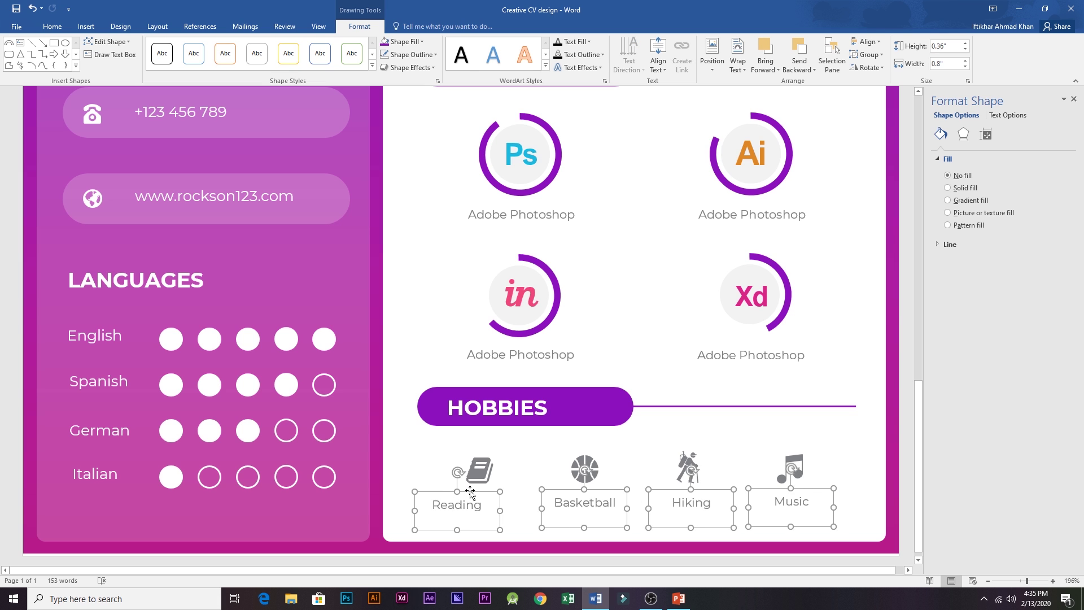
{"action": "left_click_drag", "start_coordinate": [470, 491], "coordinate": [489, 491]}
{"action": "left_click", "coordinate": [823, 491]}
{"action": "left_click_drag", "start_coordinate": [824, 491], "coordinate": [805, 491]}
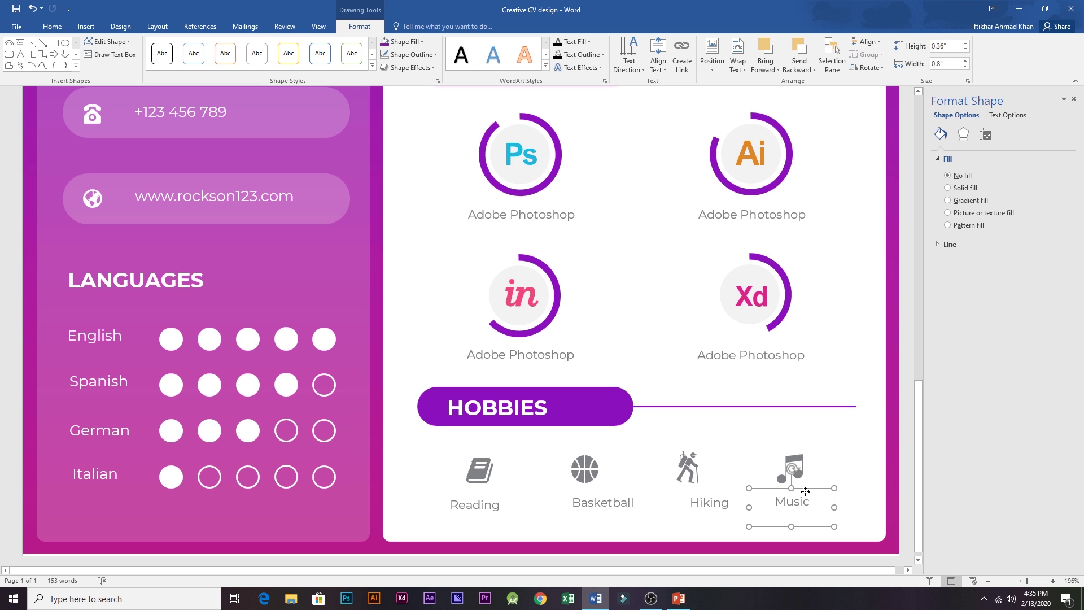
{"action": "left_click", "coordinate": [603, 502], "text": "shift"}
{"action": "left_click", "coordinate": [475, 504], "text": "shift"}
{"action": "left_click", "coordinate": [866, 41]}
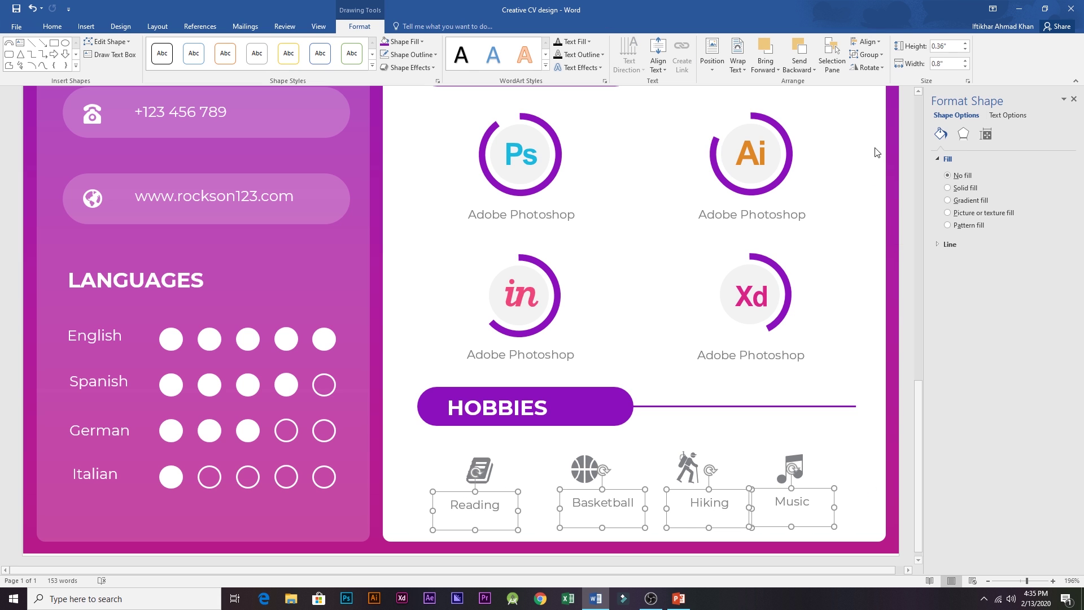
{"action": "left_click", "coordinate": [890, 141]}
{"action": "left_click", "coordinate": [634, 515]}
{"action": "left_click", "coordinate": [615, 490]}
{"action": "left_click_drag", "start_coordinate": [610, 490], "coordinate": [614, 490]}
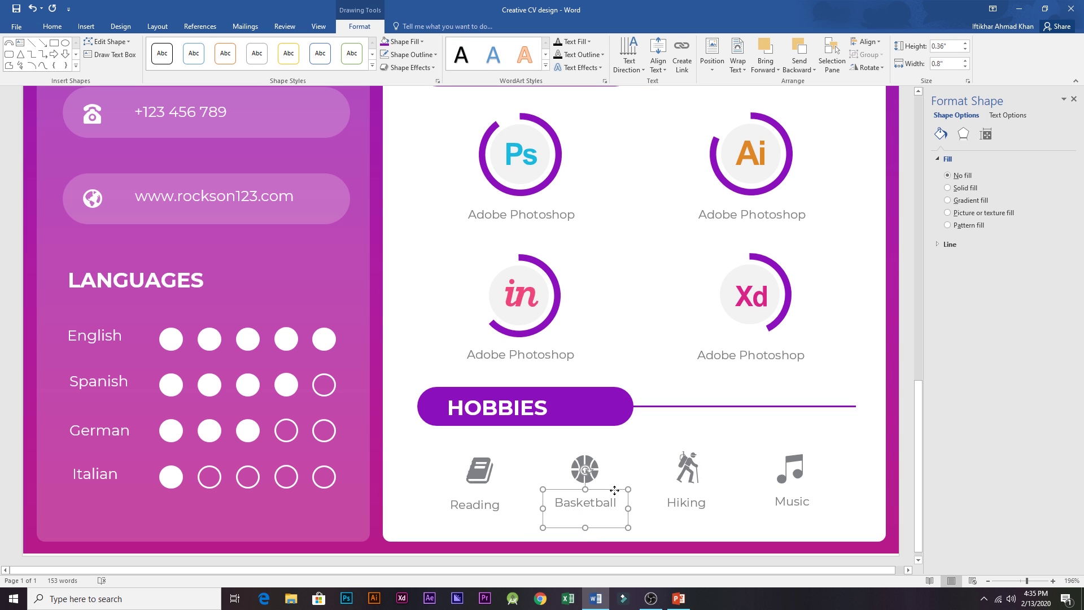
{"action": "scroll", "coordinate": [521, 503], "scroll_direction": "down", "scroll_amount": 12}
Step: Align the Education and Experience text boxes to a common left edge
{"action": "left_click", "coordinate": [457, 301]}
{"action": "left_click", "coordinate": [458, 343], "text": "shift"}
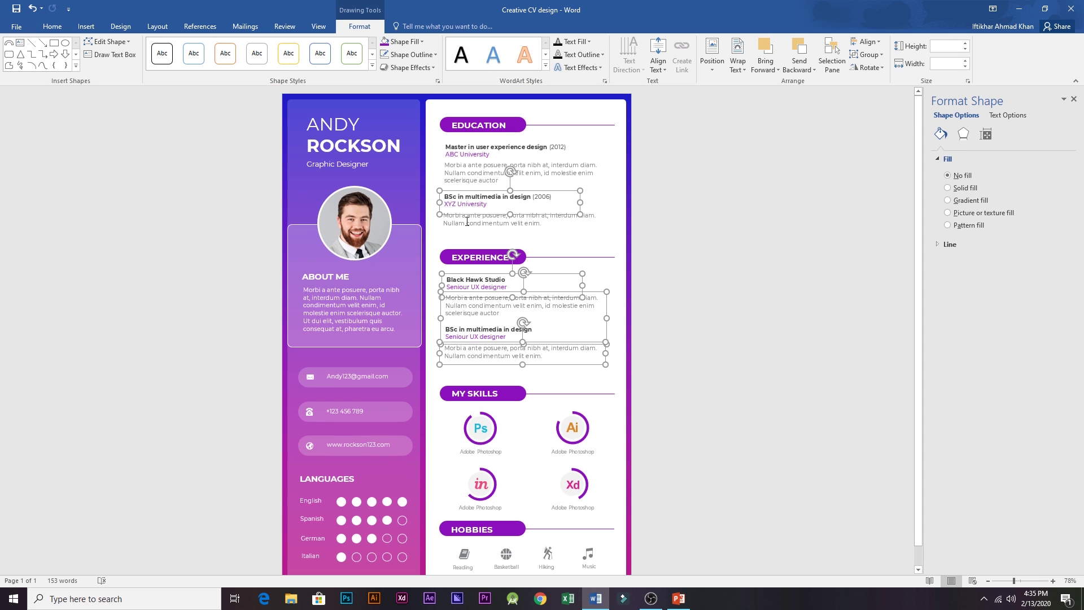
{"action": "left_click", "coordinate": [469, 148], "text": "shift"}
{"action": "left_click", "coordinate": [866, 41]}
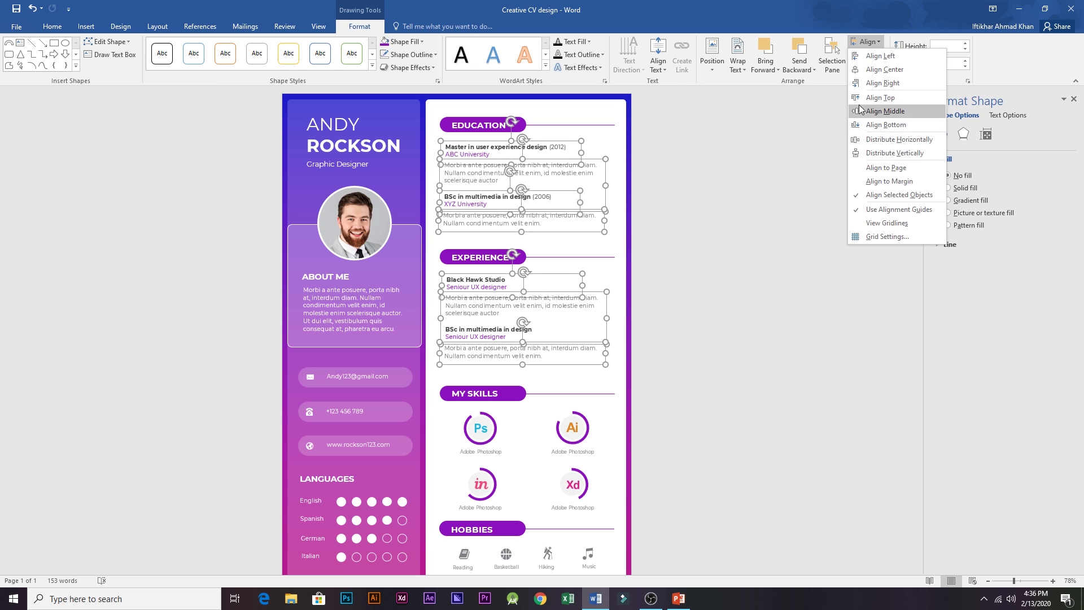
{"action": "left_click", "coordinate": [872, 57]}
Step: Move the MY SKILLS heading and skill rings up slightly on the page
{"action": "left_click", "coordinate": [478, 393]}
{"action": "scroll", "coordinate": [479, 393], "scroll_direction": "up", "scroll_amount": 15}
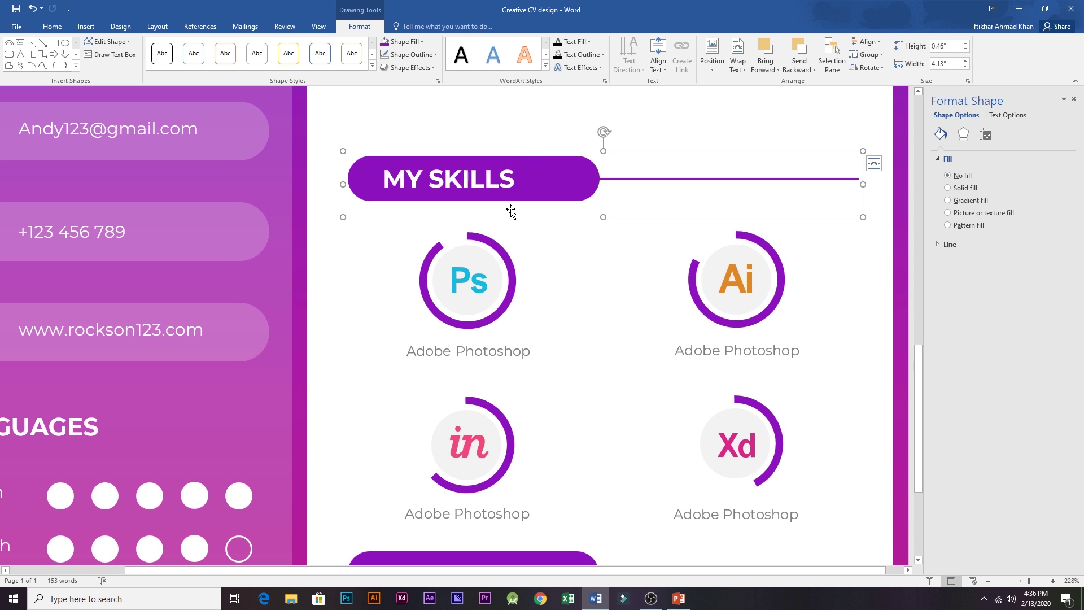
{"action": "left_click", "coordinate": [467, 280], "text": "shift"}
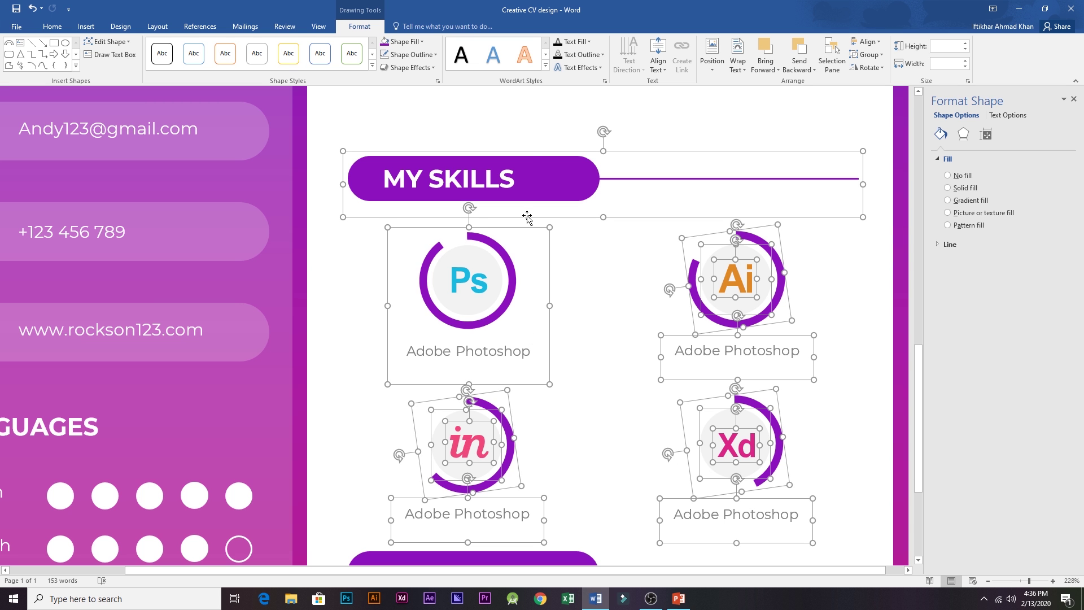
{"action": "left_click_drag", "start_coordinate": [530, 152], "coordinate": [571, 188]}
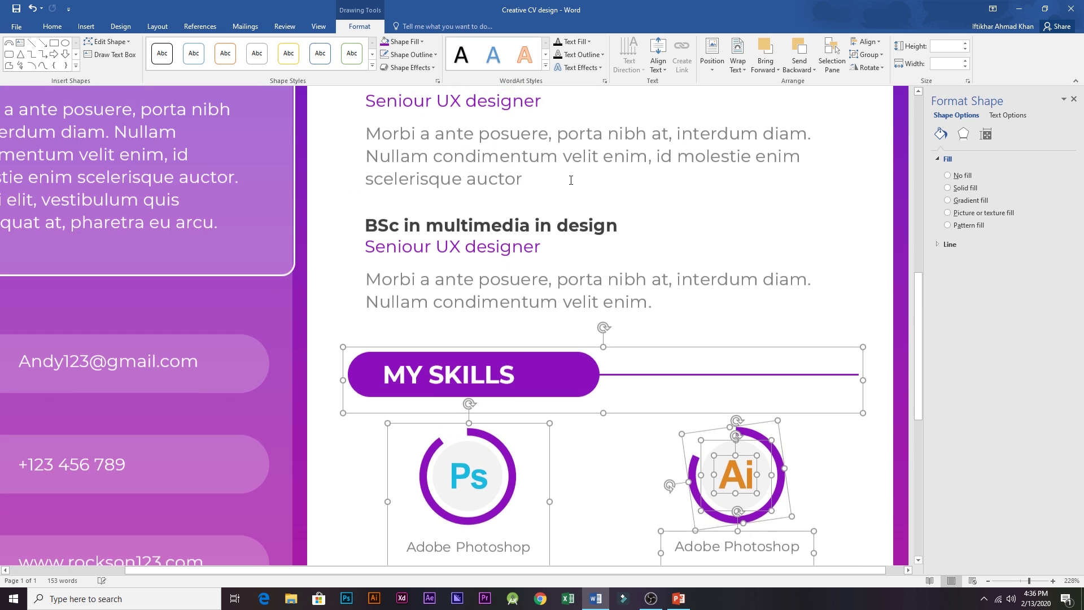
{"action": "scroll", "coordinate": [571, 188], "scroll_direction": "down", "scroll_amount": 1}
Step: Retype the three copied captions as Adobe Illustrator, Adobe indesign and Adobe xd
{"action": "left_click", "coordinate": [771, 320]}
{"action": "double_click", "coordinate": [772, 321]}
{"action": "type", "text": "Illustrator"}
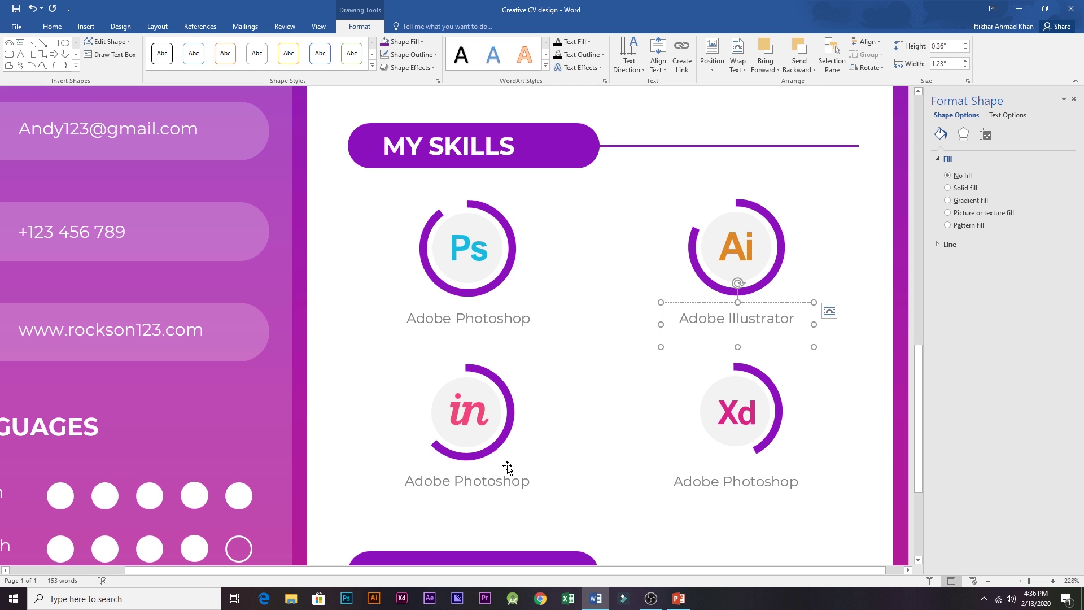
{"action": "left_click_drag", "start_coordinate": [530, 480], "coordinate": [454, 481]}
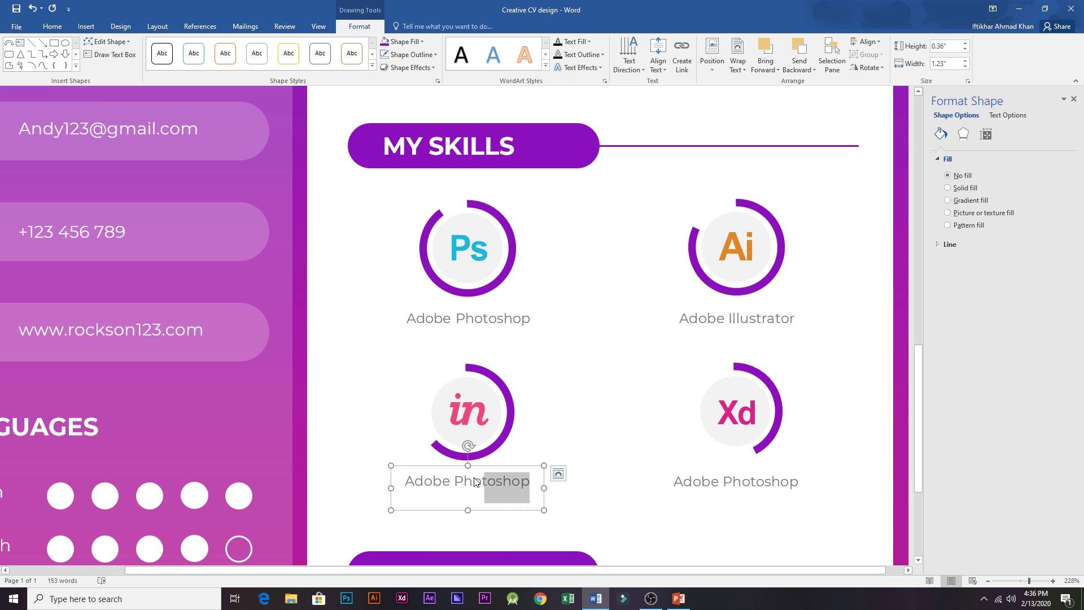
{"action": "type", "text": "inde"}
{"action": "key", "text": "BackSpace"}
{"action": "left_click_drag", "start_coordinate": [798, 481], "coordinate": [724, 481]}
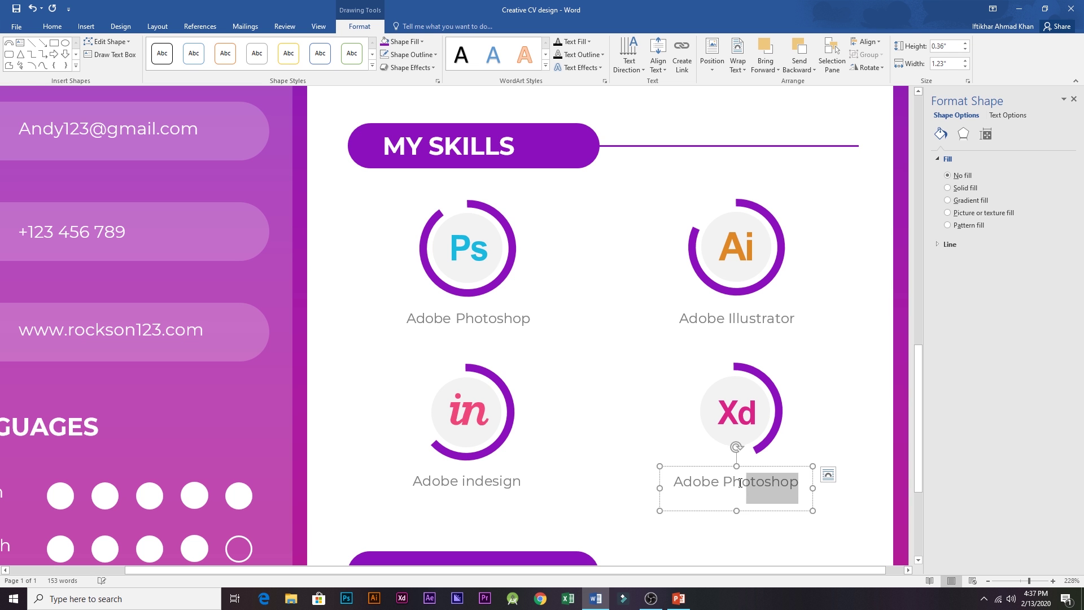
{"action": "type", "text": "xd"}
{"action": "left_click_drag", "start_coordinate": [1029, 581], "coordinate": [1015, 581]}
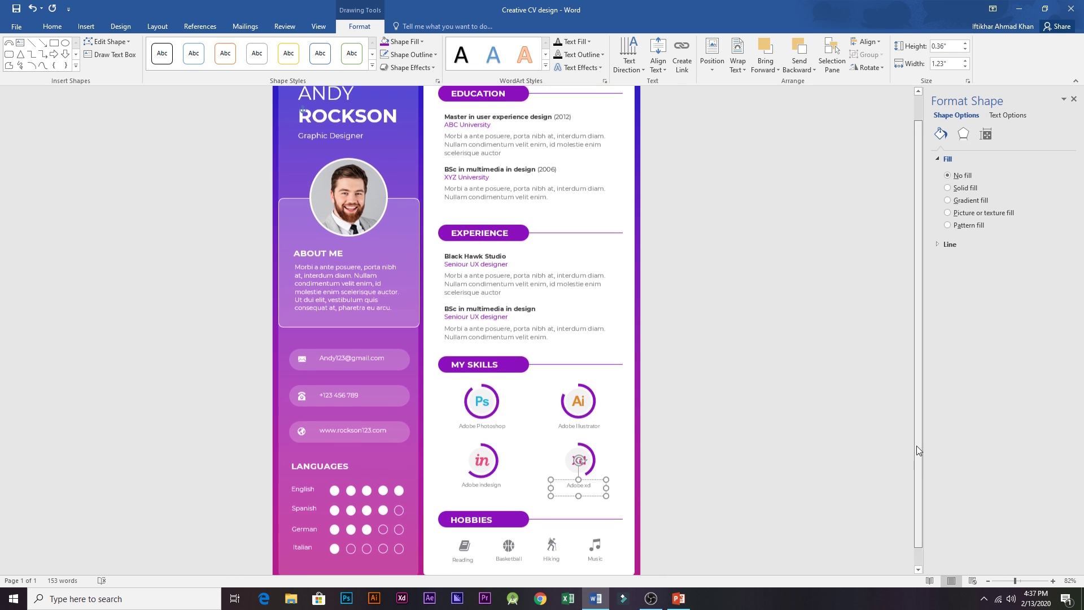